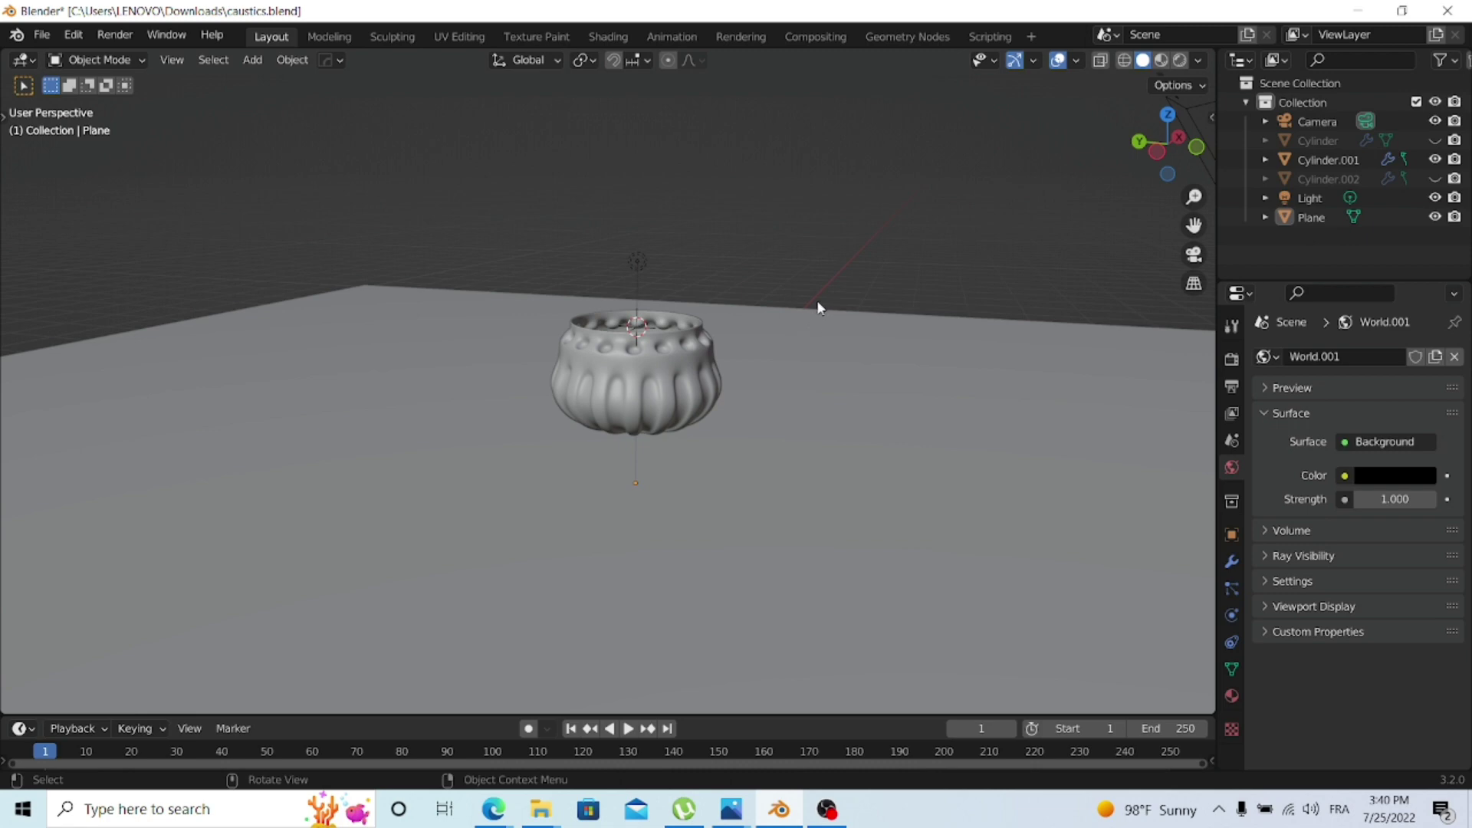
- Switch to the browser and examine the caustics light-path diagram and the Wikipedia photo of caustics from a glass
mouse_move(493, 809)
click(598, 705)
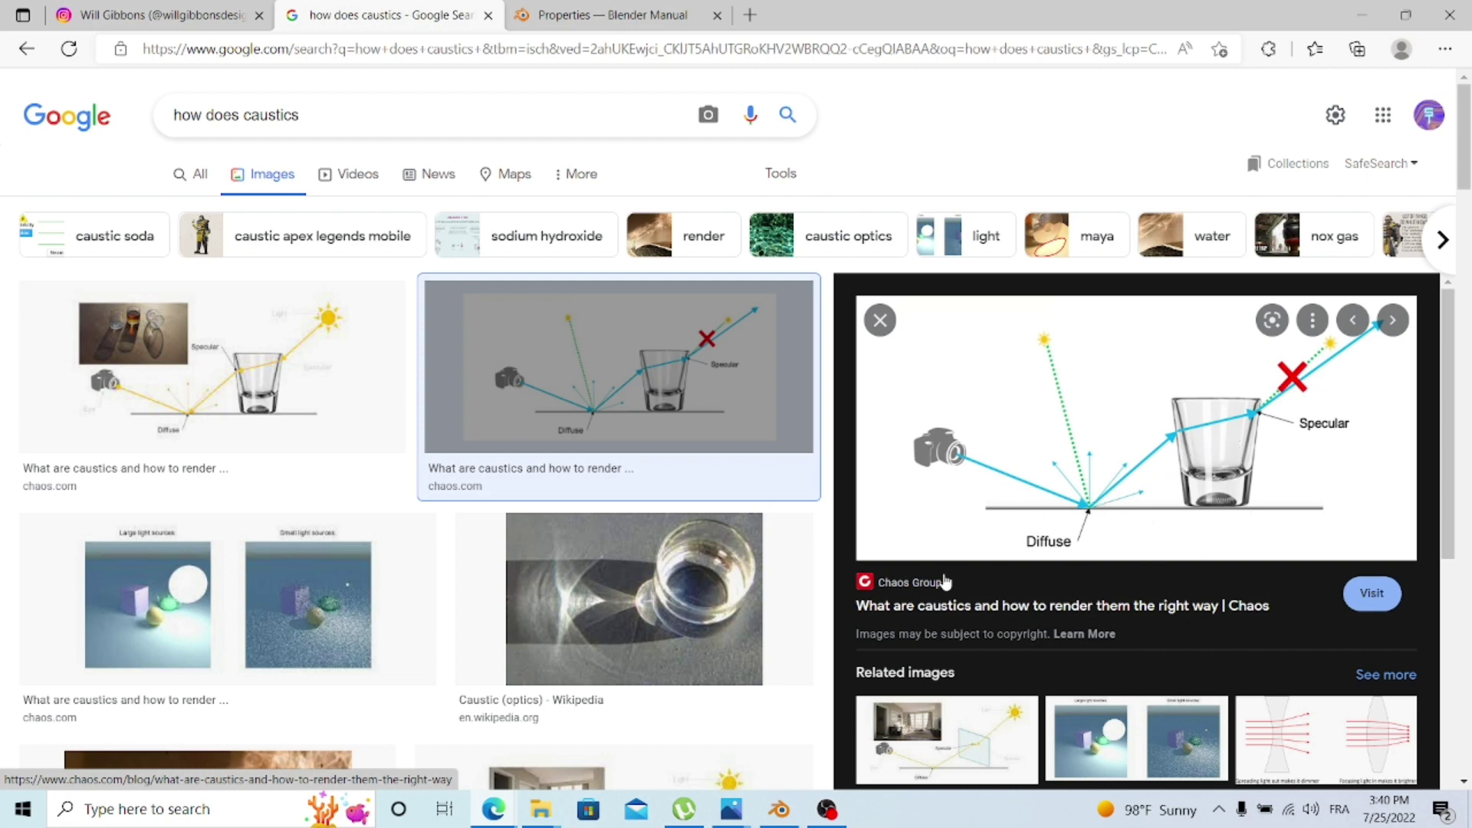
click(634, 598)
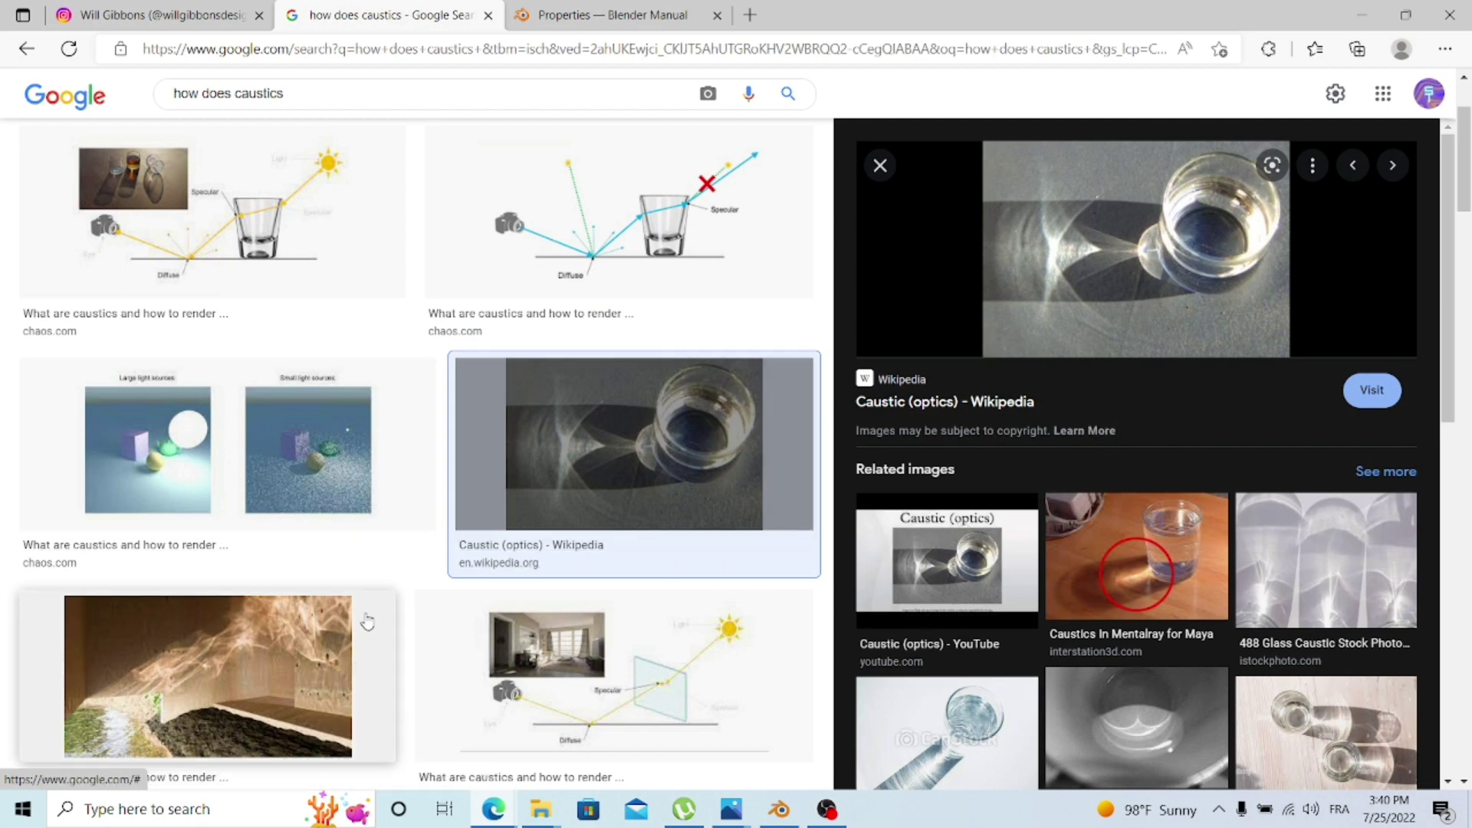
- Switch to Blender and preview the glass and its caustics on the ground plane in rendered shading
click(777, 811)
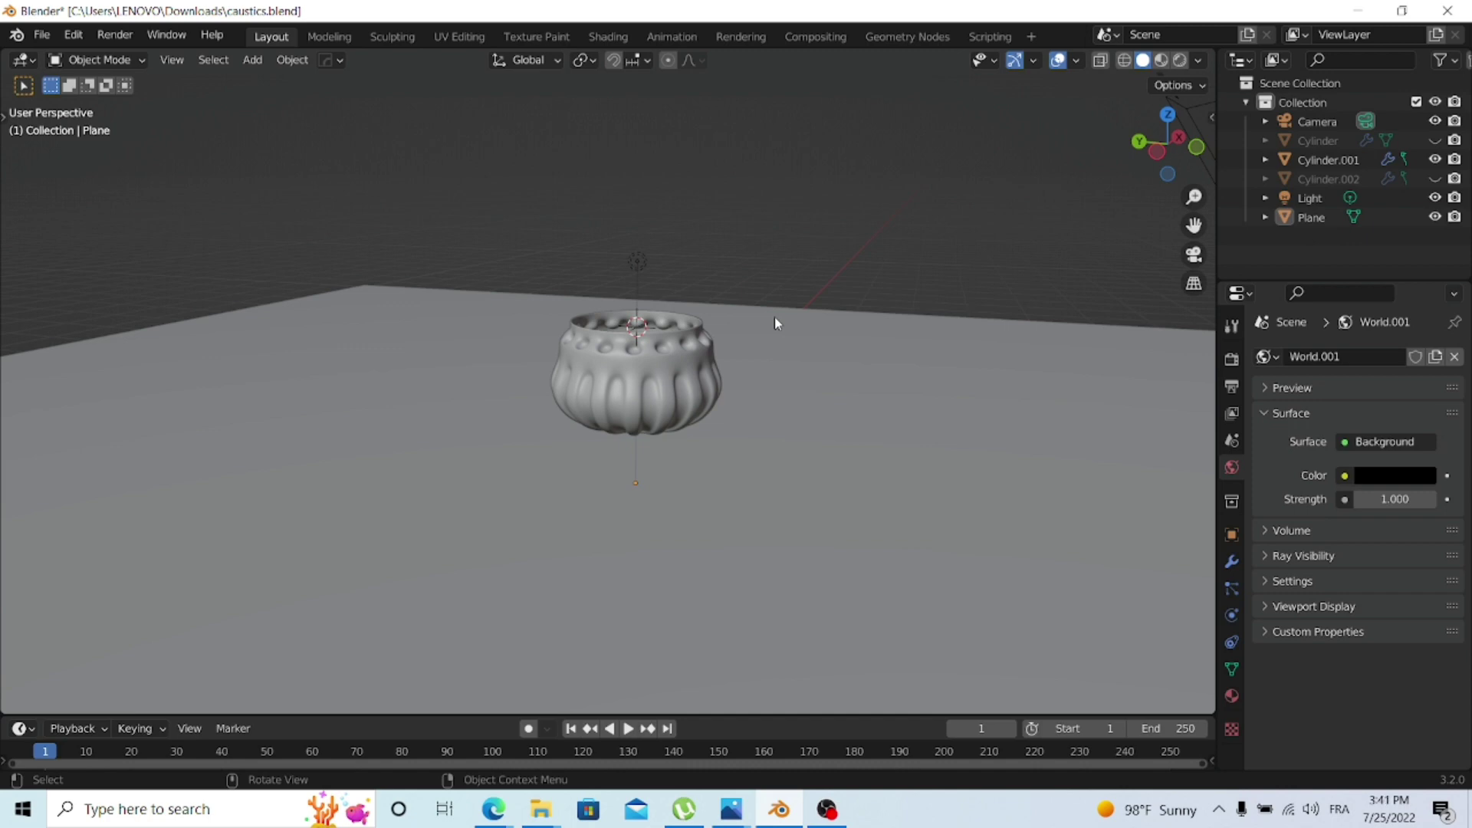
key(z)
key(8)
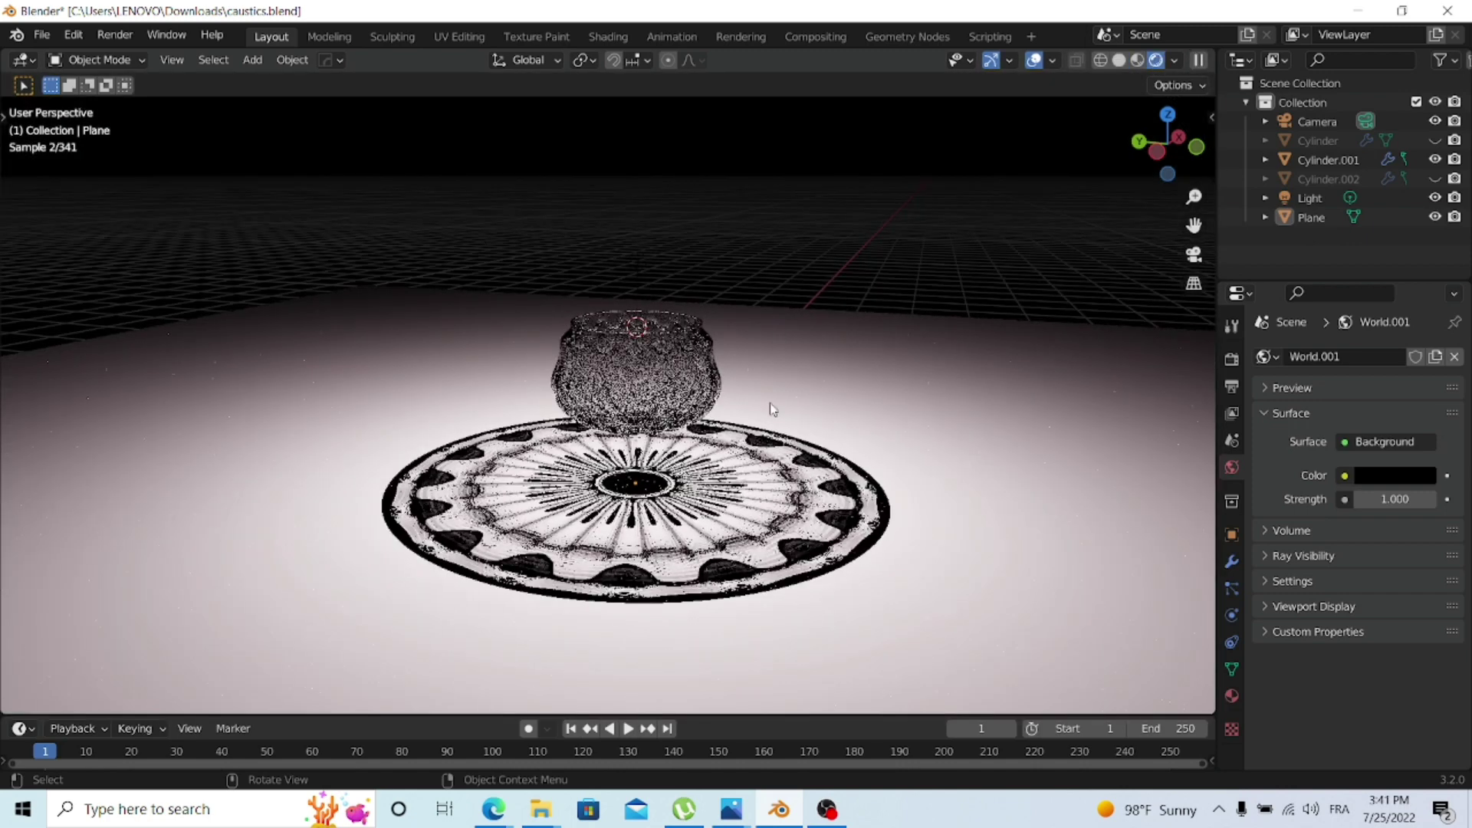
mouse_move(773, 409)
middle_down()
mouse_move(710, 458)
mouse_move(783, 426)
mouse_move(788, 386)
middle_up()
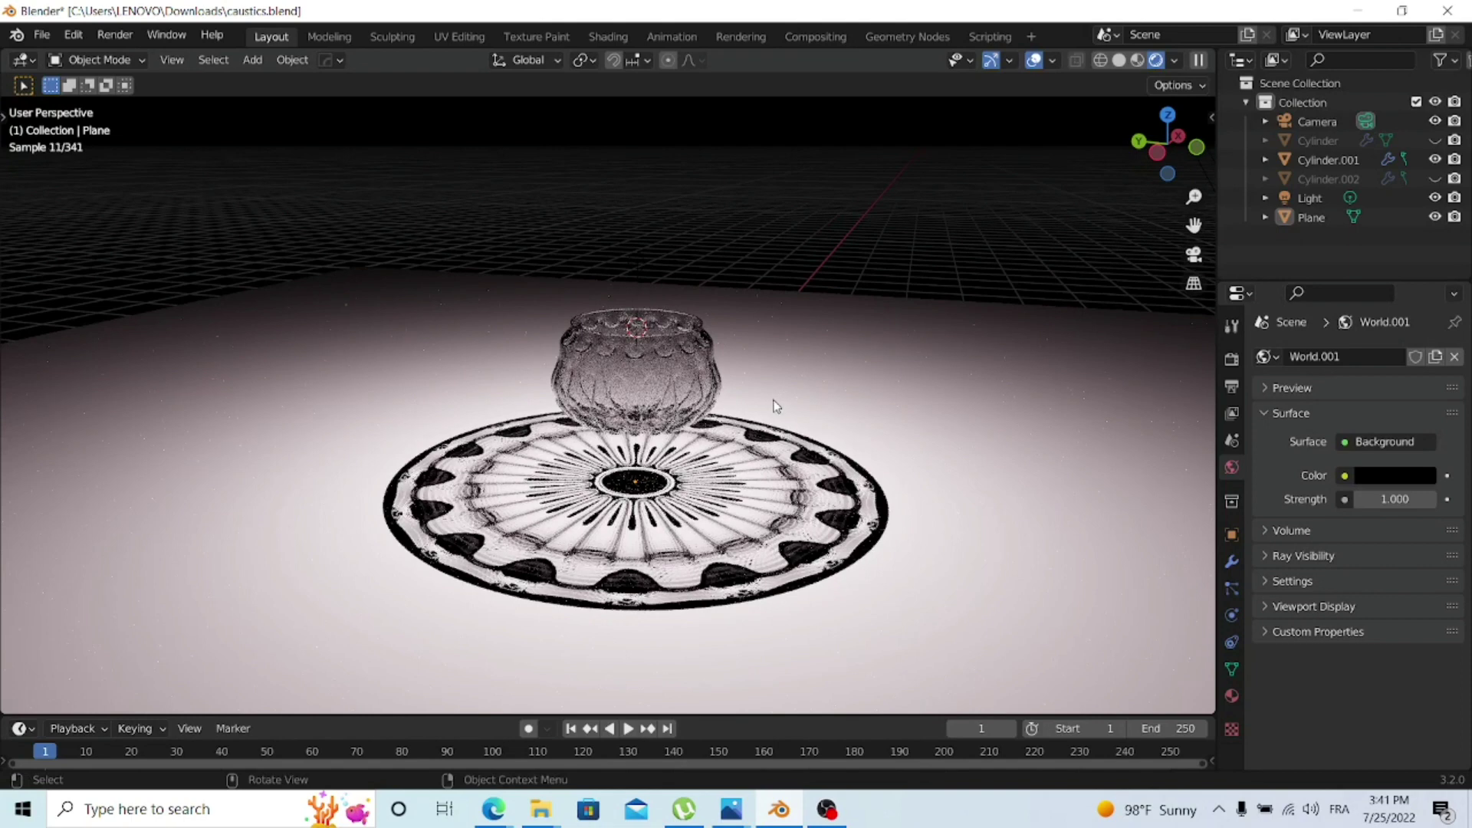
- Select the ribbed glass, return the viewport to solid shading and examine its shape from above and up close
click(676, 383)
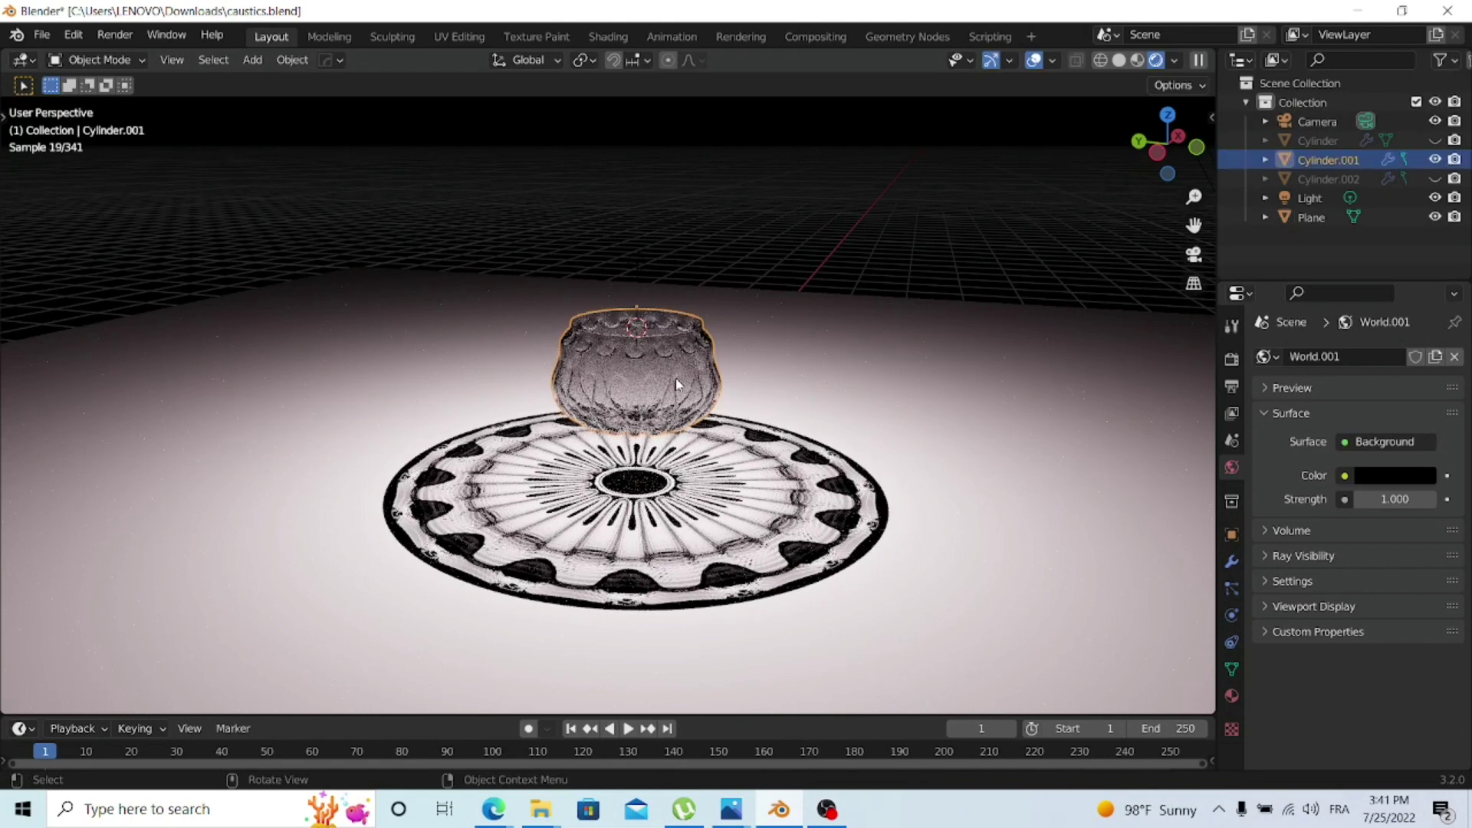
key(z)
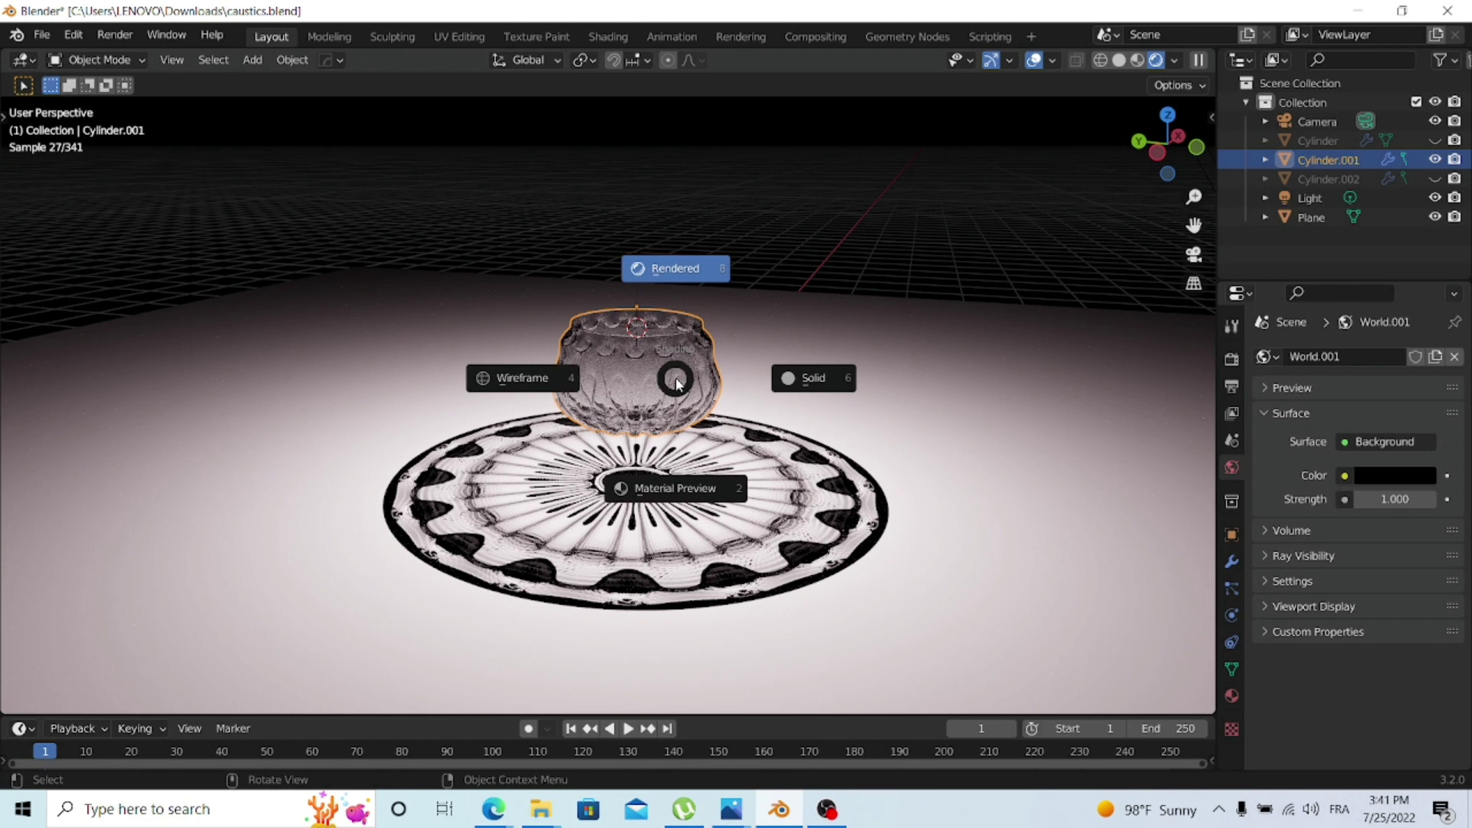
key(6)
mouse_move(675, 378)
middle_down()
mouse_move(724, 359)
mouse_move(614, 418)
middle_up()
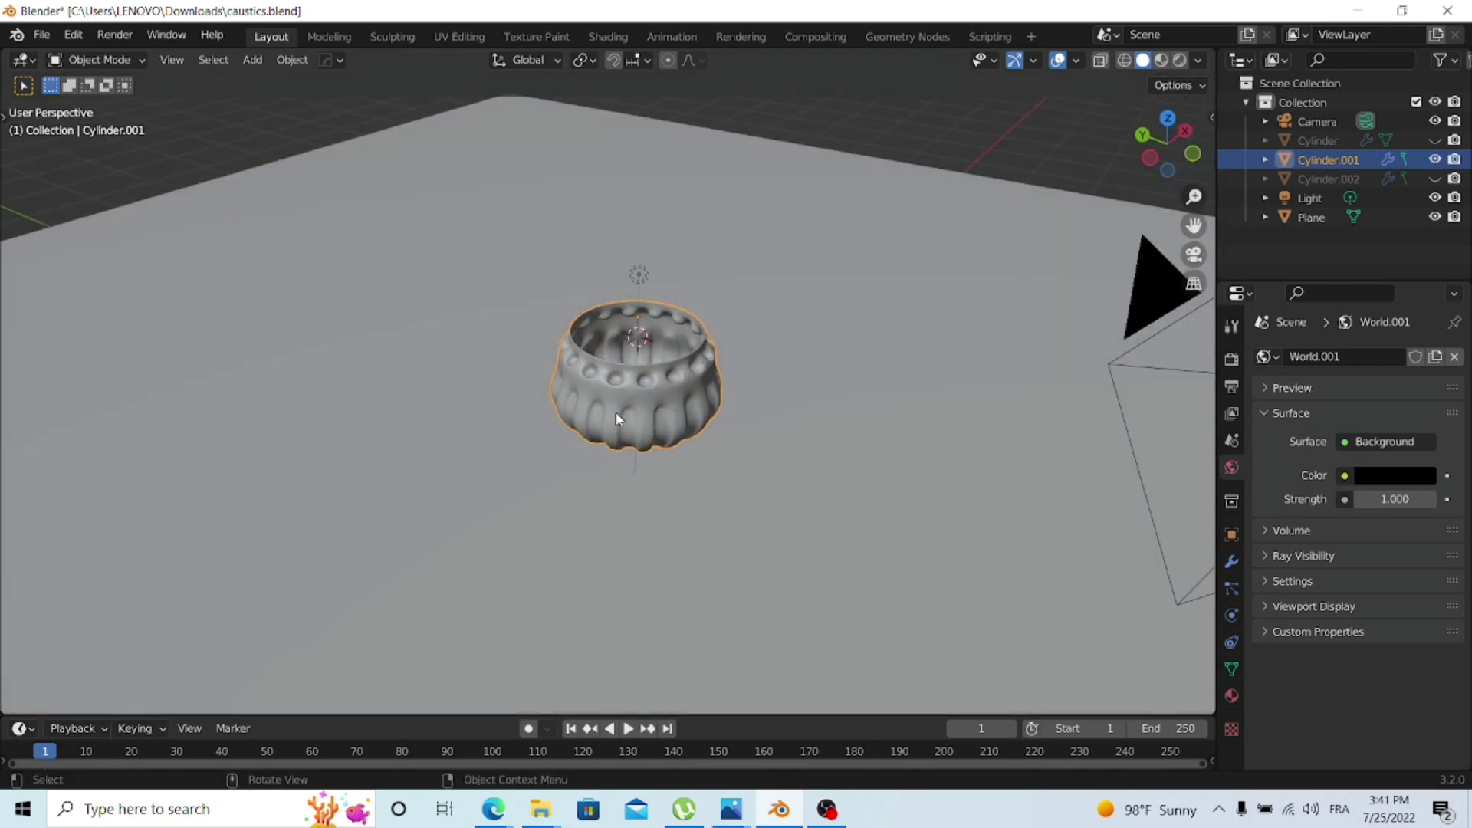
scroll(617, 413, up, 5)
middle_drag(712, 439, 663, 461)
scroll(786, 398, down, 9)
middle_drag(689, 409, 680, 396)
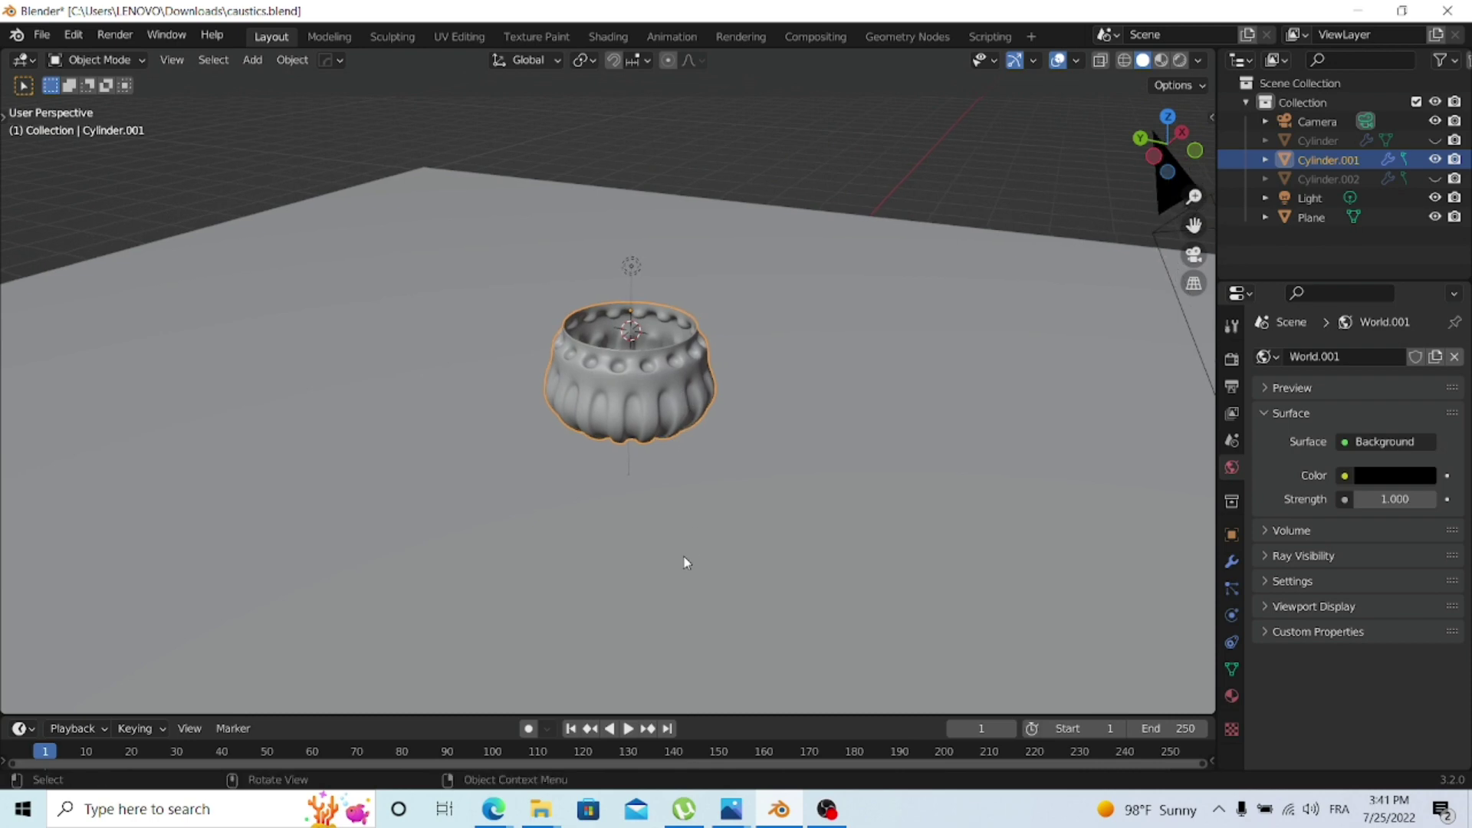
- Switch to the browser's Instagram profile page, look through the product render posts and open the whiskey glass caustics post
mouse_move(494, 808)
click(558, 740)
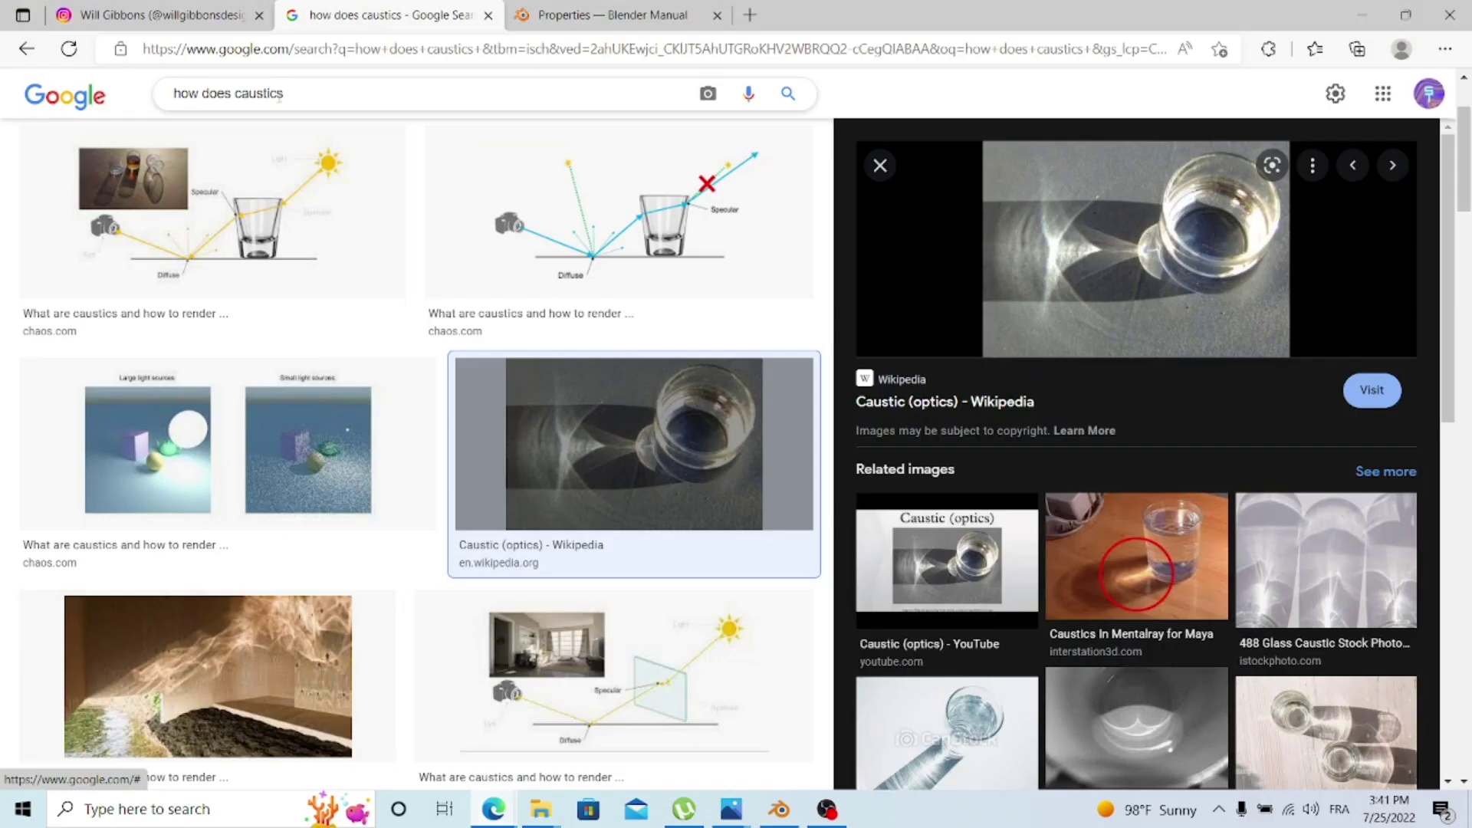
click(178, 11)
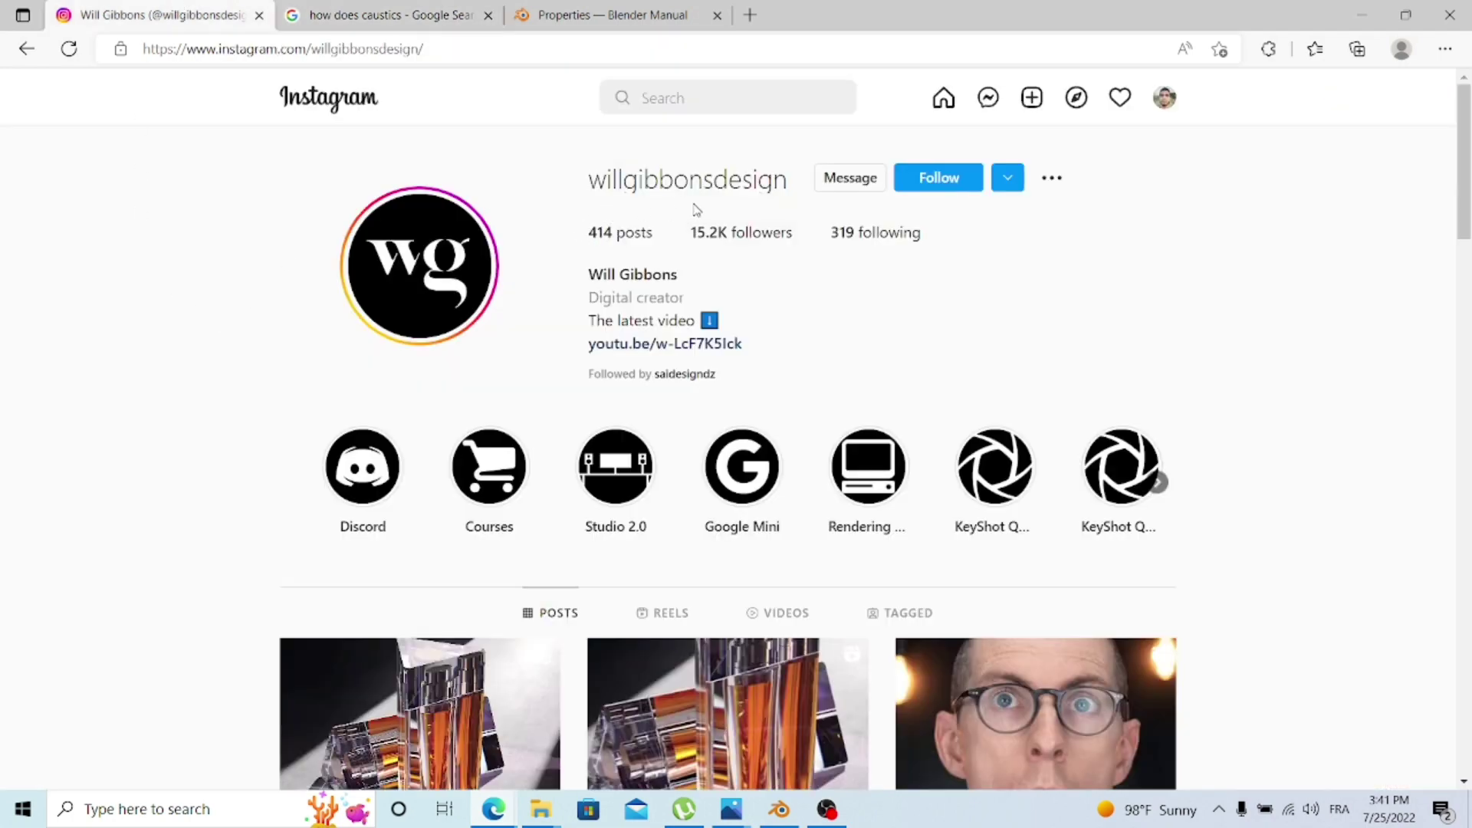
scroll(996, 355, down, 4)
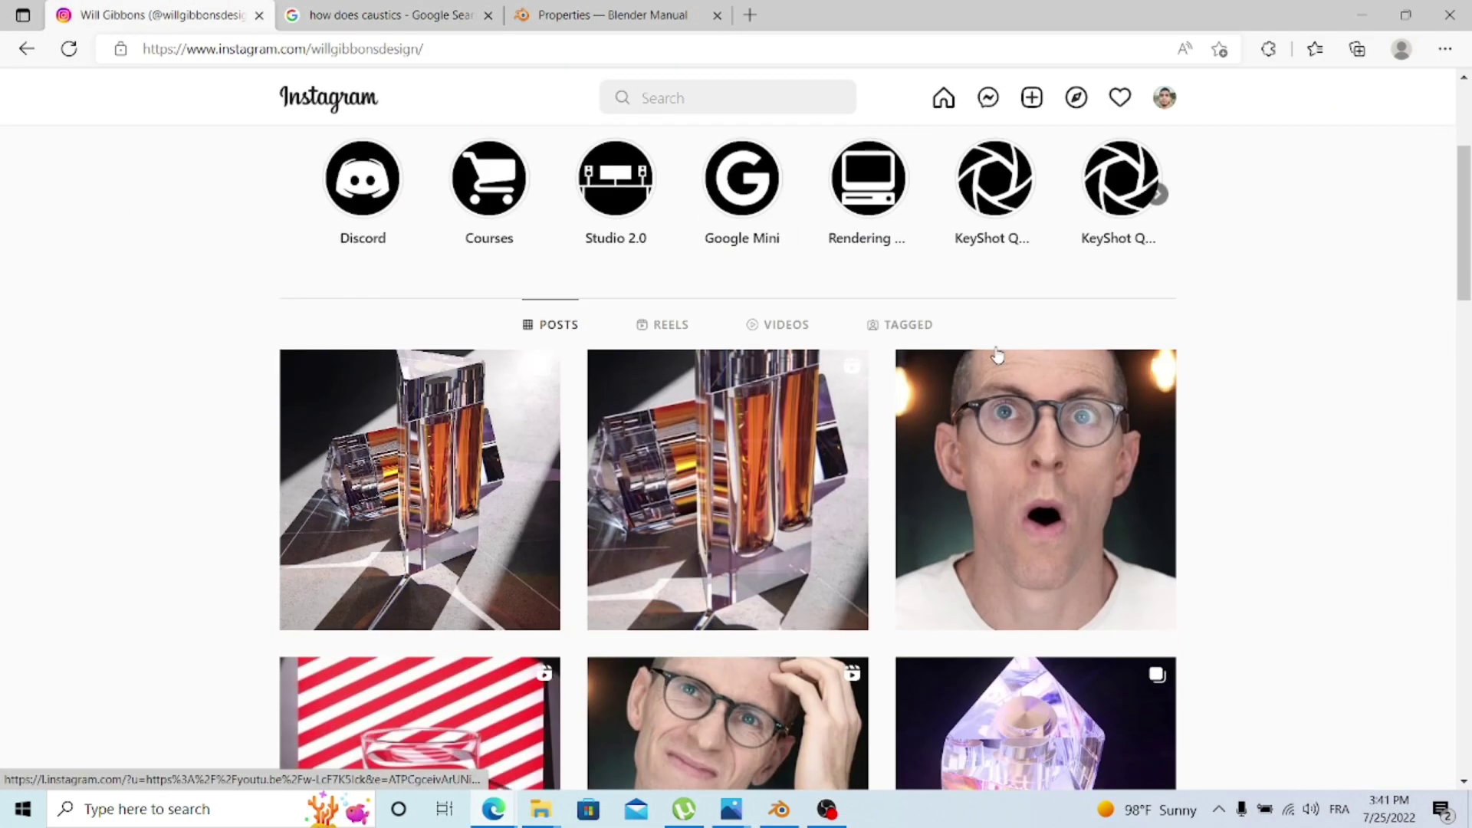
scroll(1219, 398, down, 3)
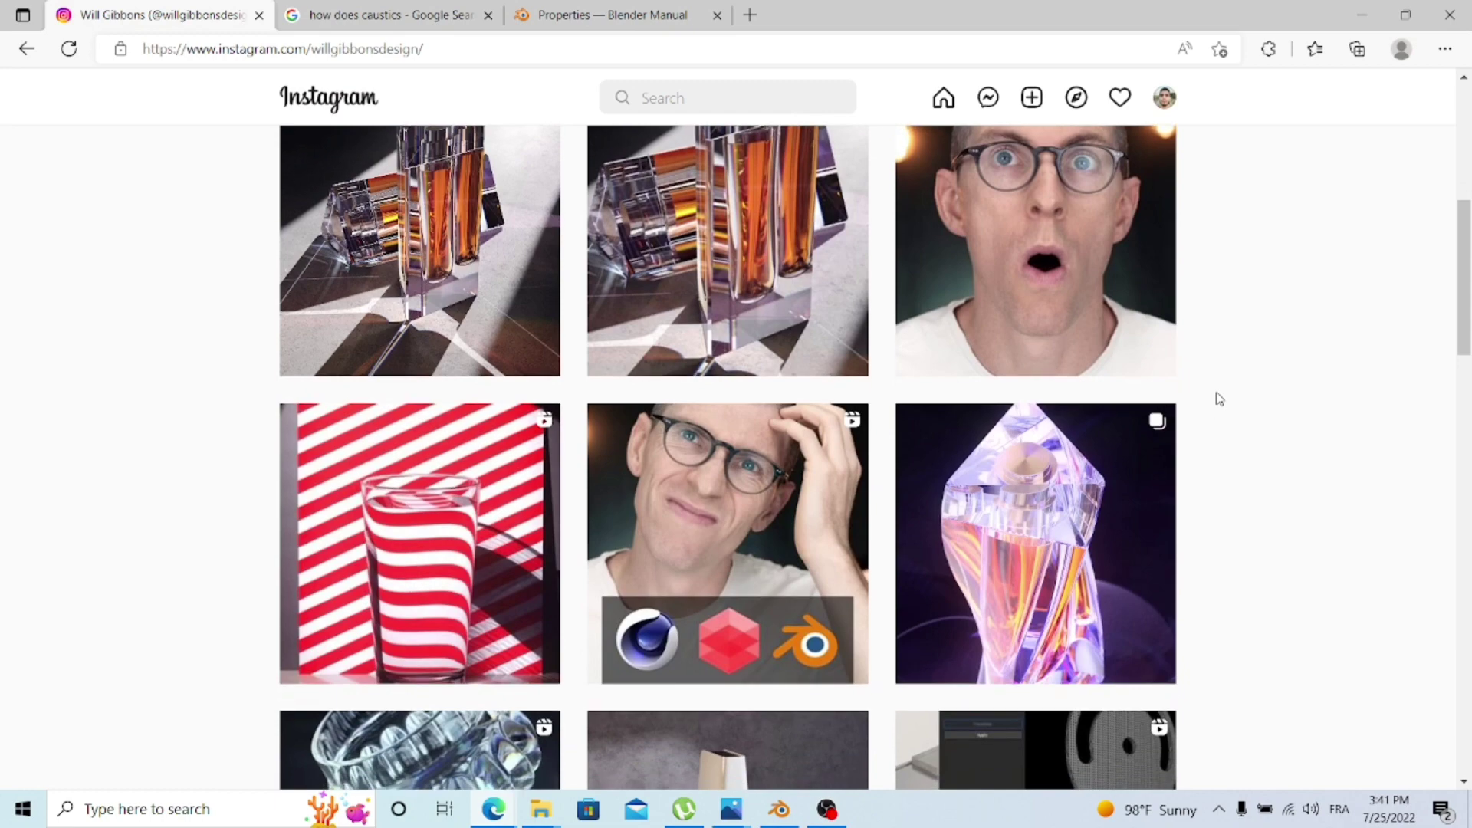
scroll(1219, 398, up, 3)
scroll(1219, 399, down, 9)
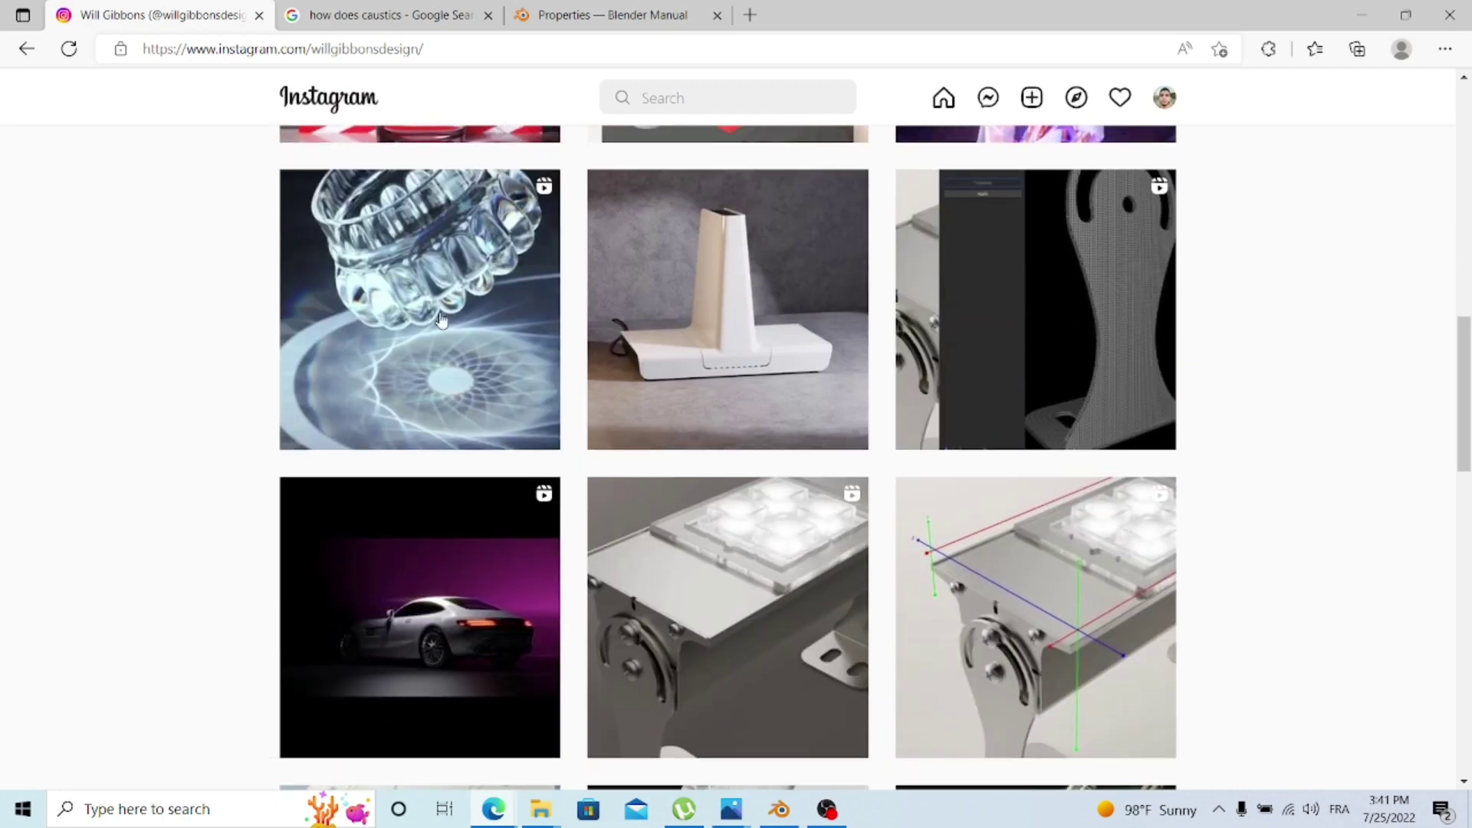
scroll(851, 444, up, 2)
scroll(1048, 401, down, 6)
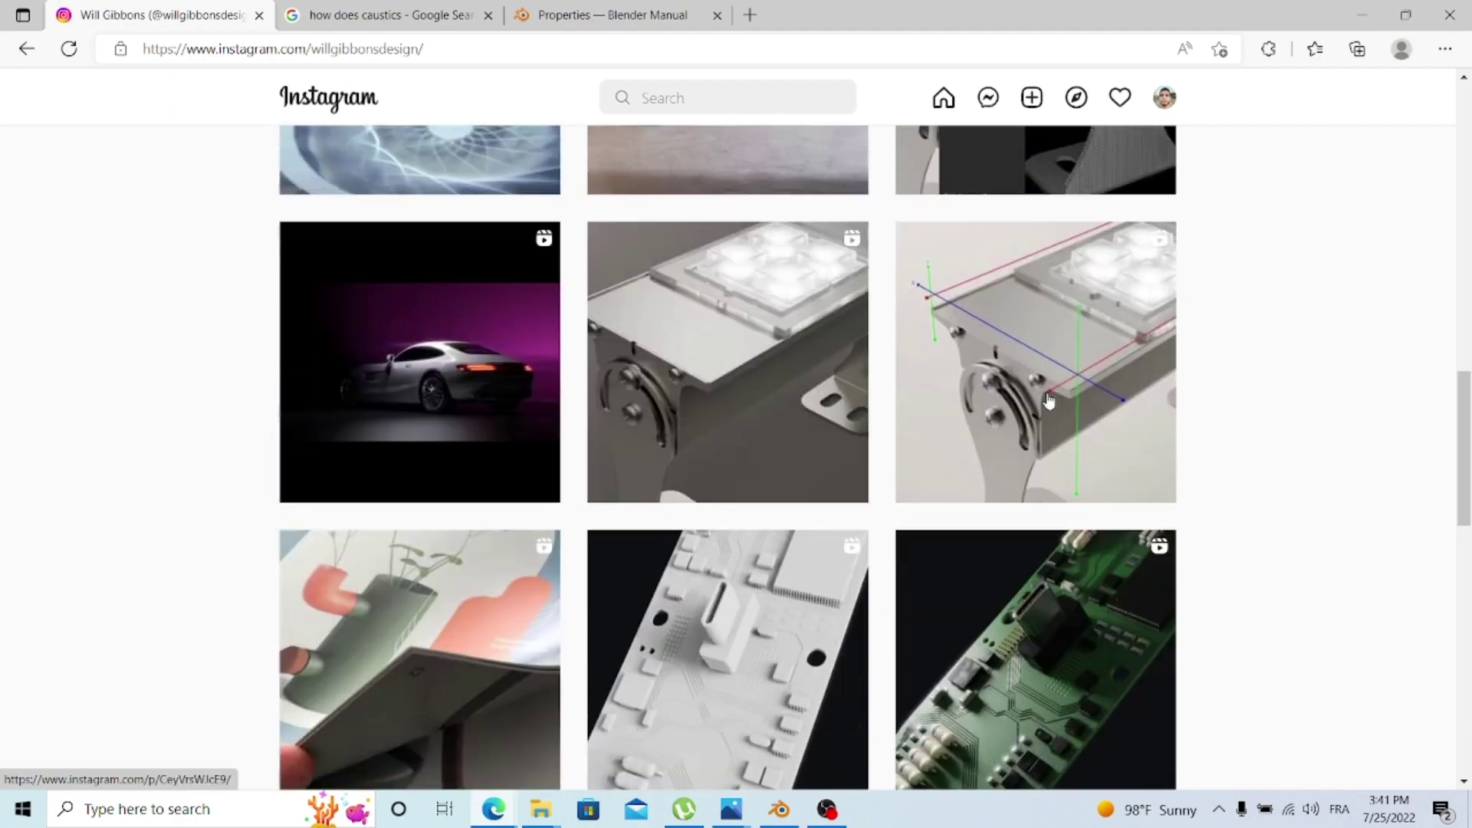
scroll(1370, 433, down, 15)
scroll(1469, 669, down, 6)
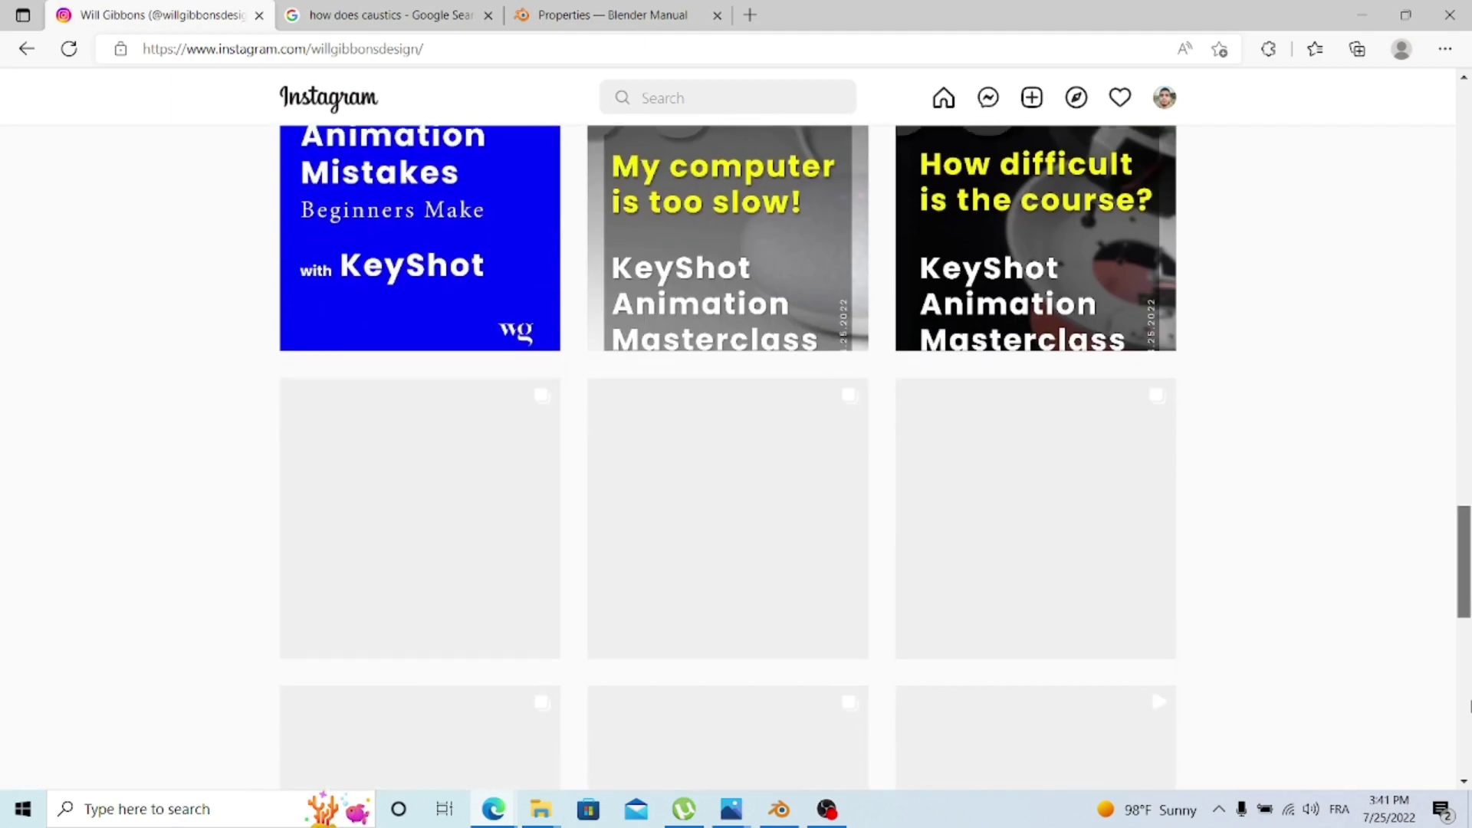
scroll(1469, 747, down, 8)
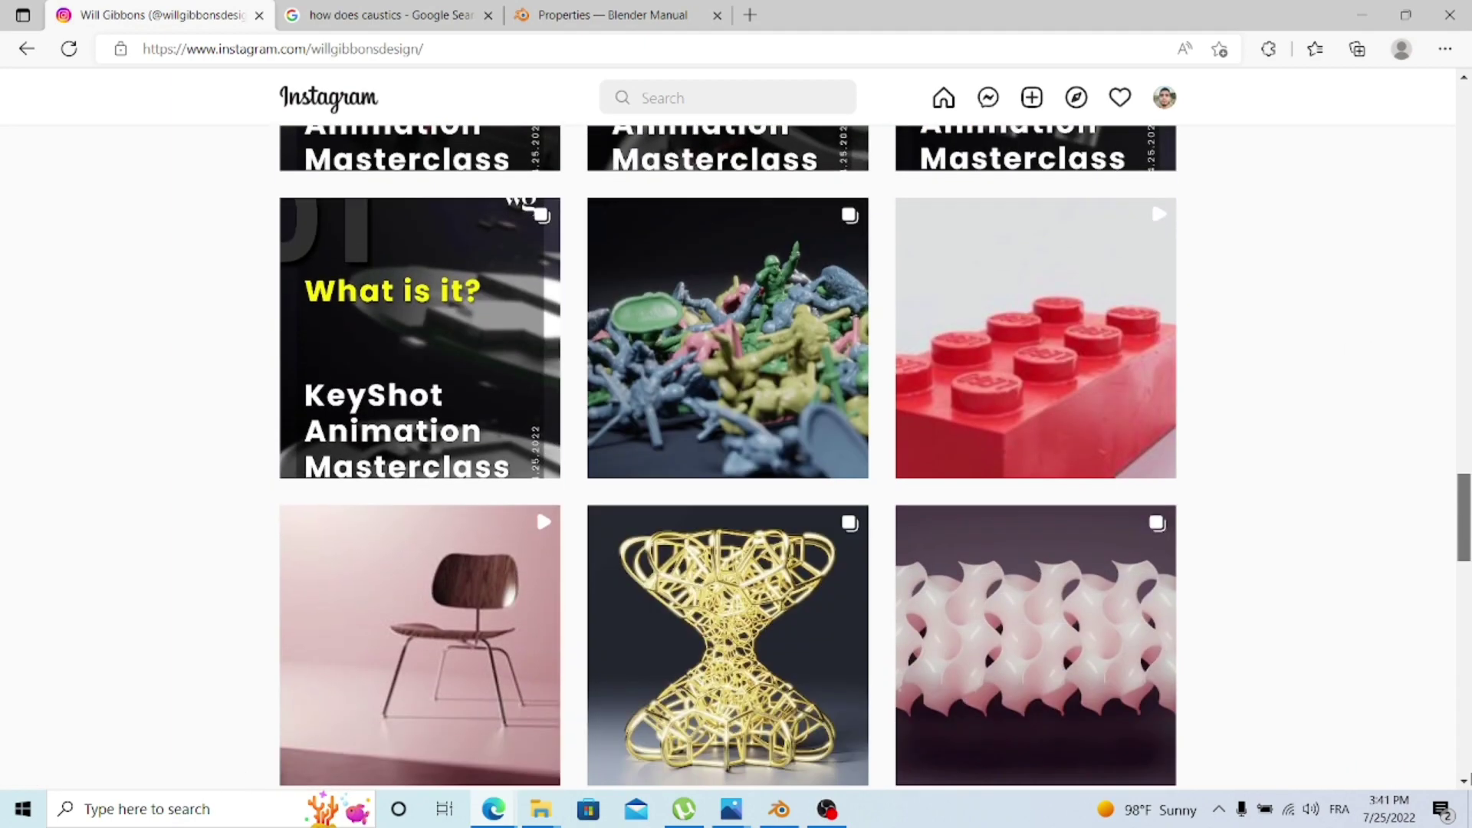
click(1036, 476)
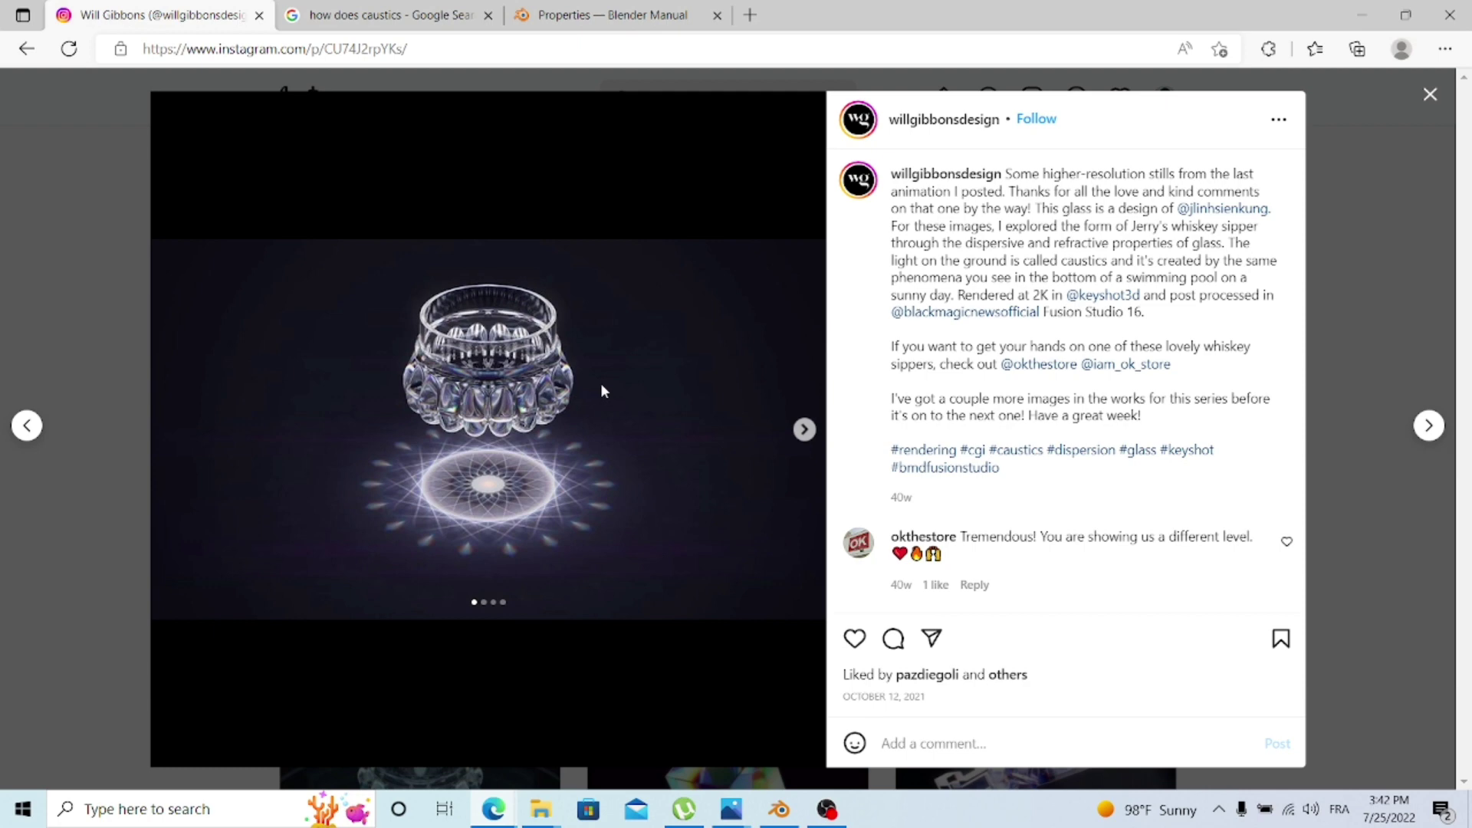
- Return to Blender and hide the existing glass Cylinder.001, the light and the ground plane
click(1434, 199)
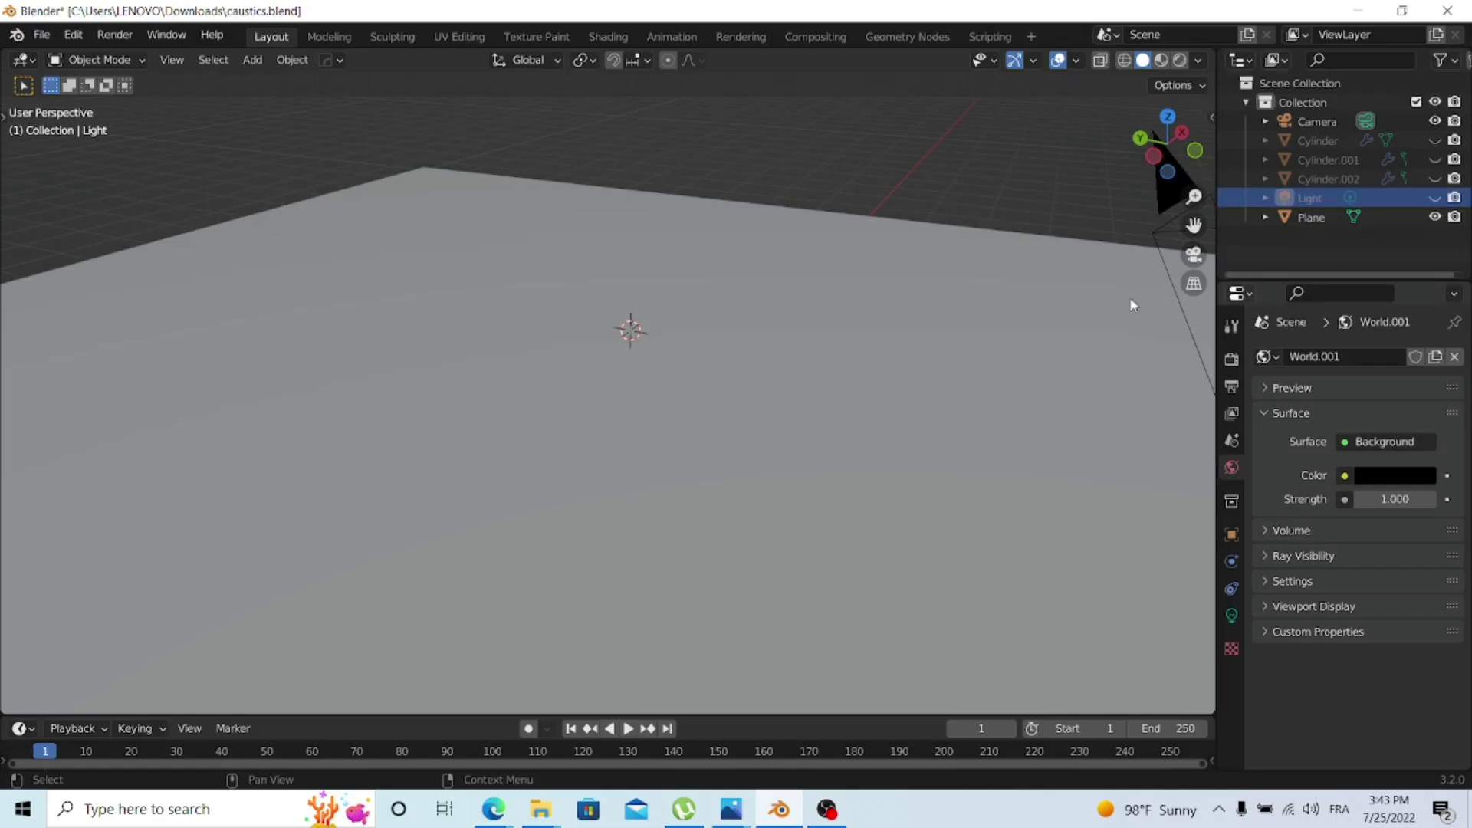
scroll(776, 296, down, 4)
middle_drag(776, 296, 696, 385)
click(698, 385)
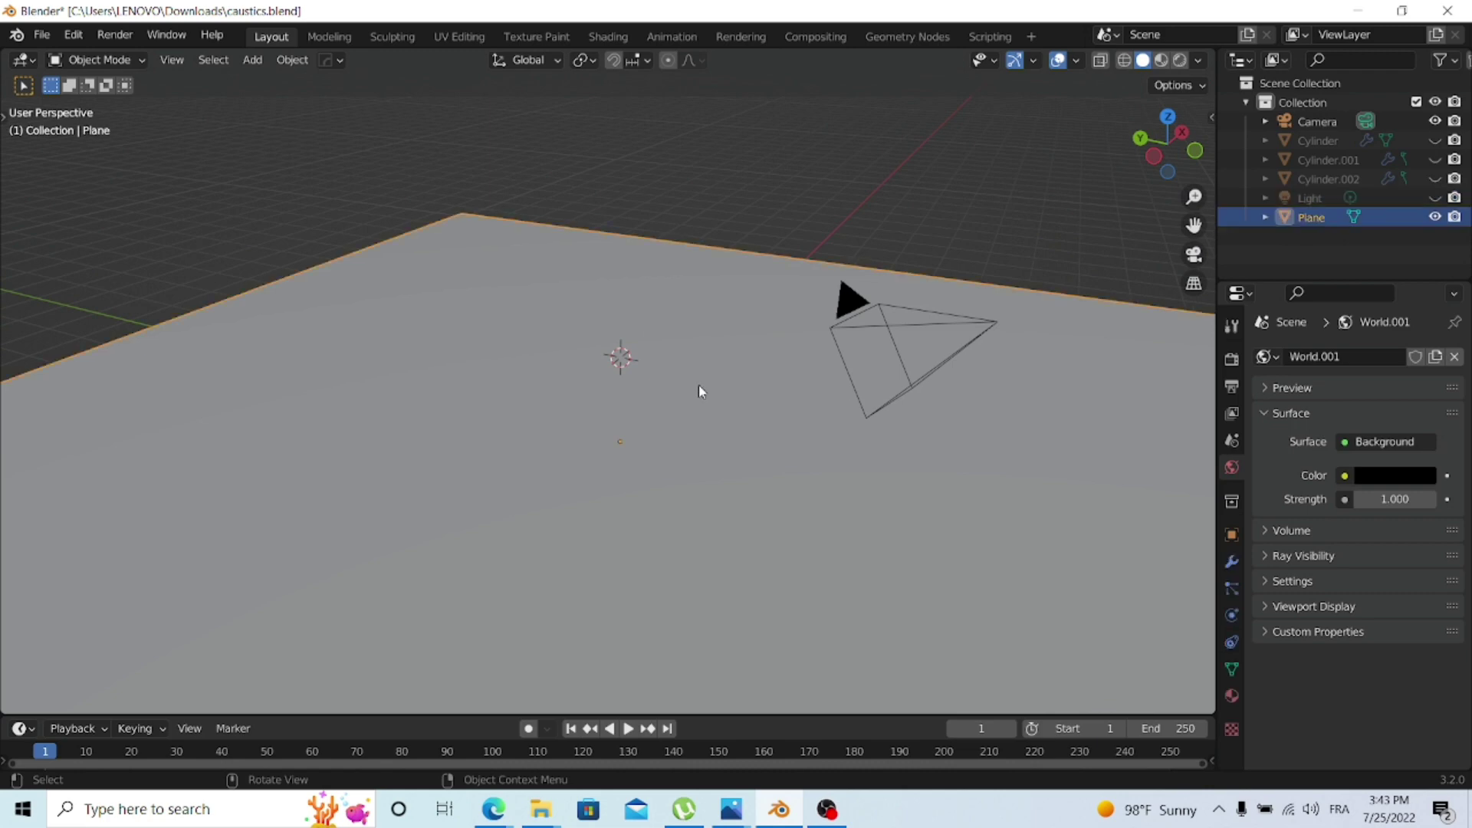
click(1434, 217)
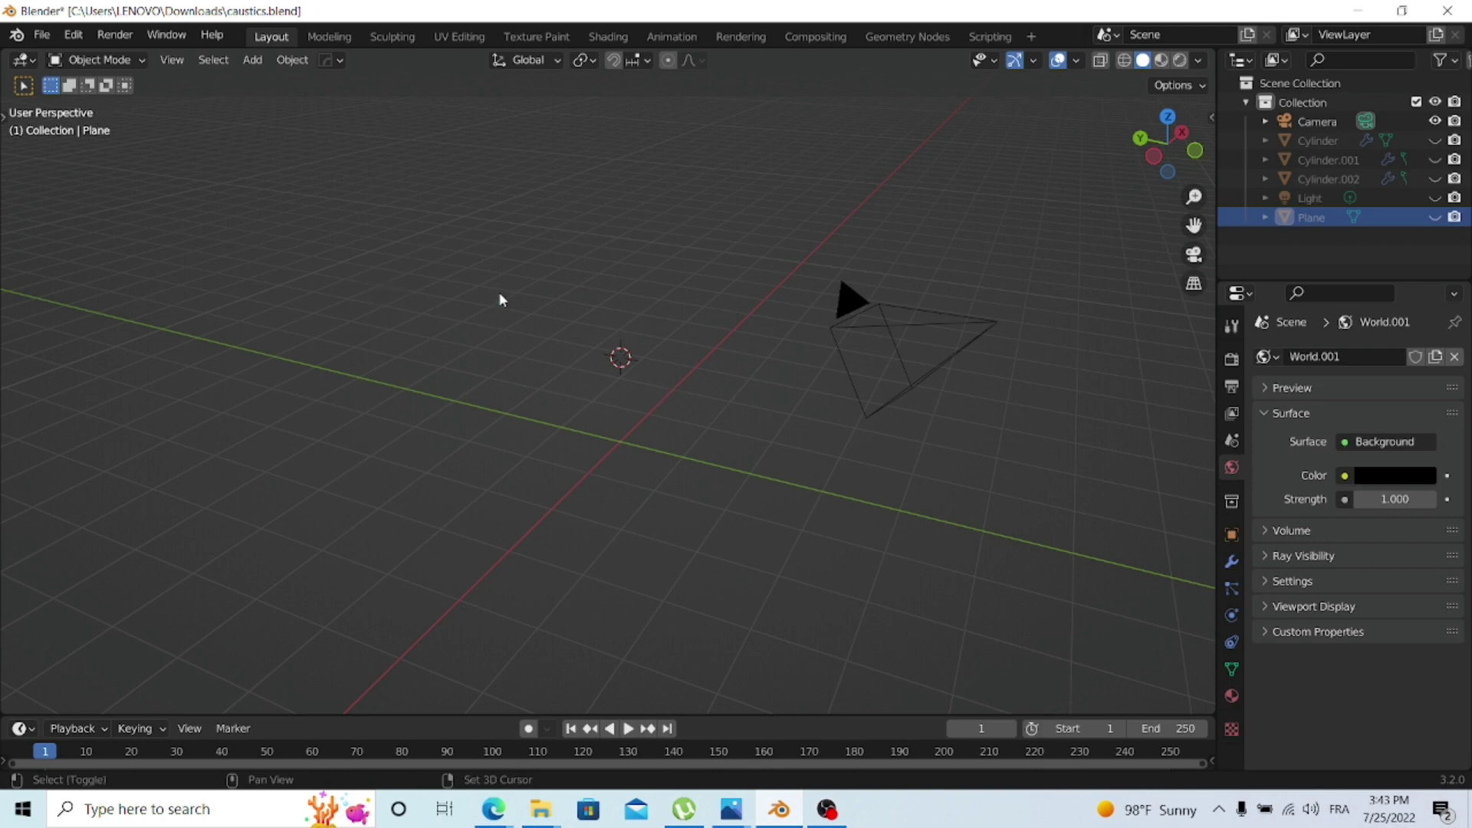
- Add a cylinder mesh and scale it down slightly in X and Y only, keeping its height
key(shift+a)
mouse_move(499, 292)
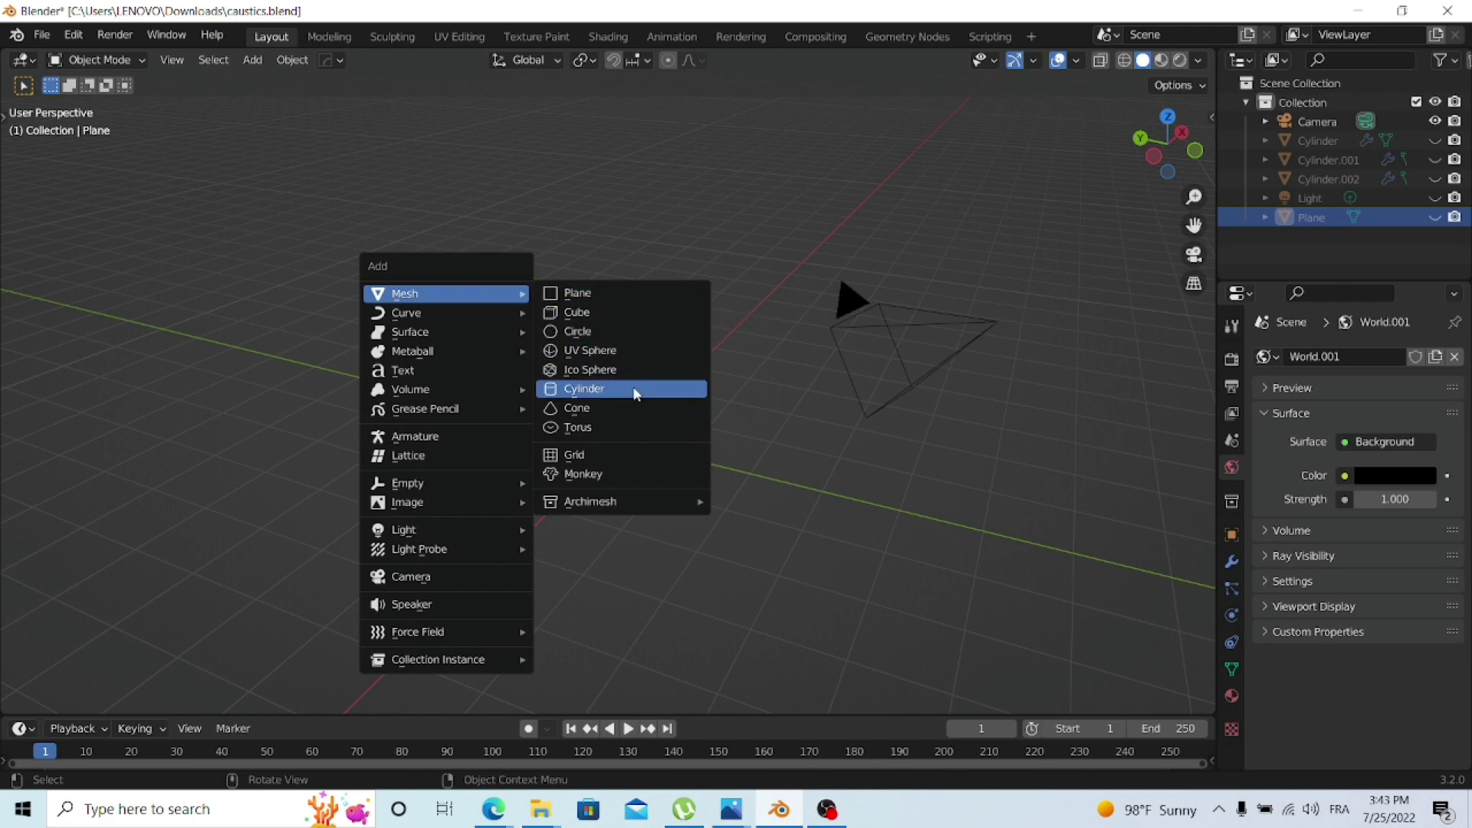
click(587, 388)
key(s)
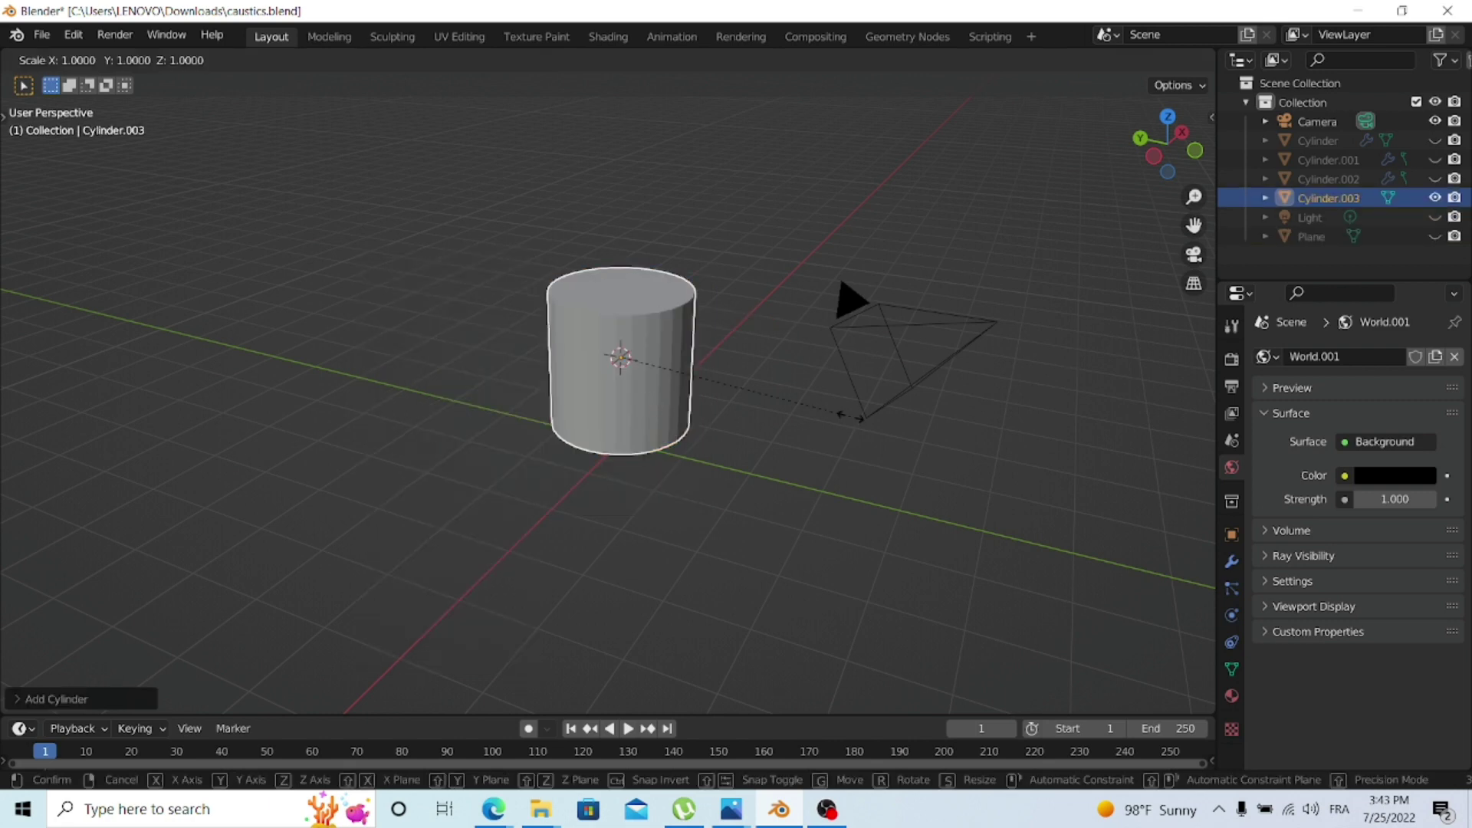
key(shift+z)
click(814, 406)
- Delete the new cylinder's top face in Edit Mode
key(Tab)
click(626, 292)
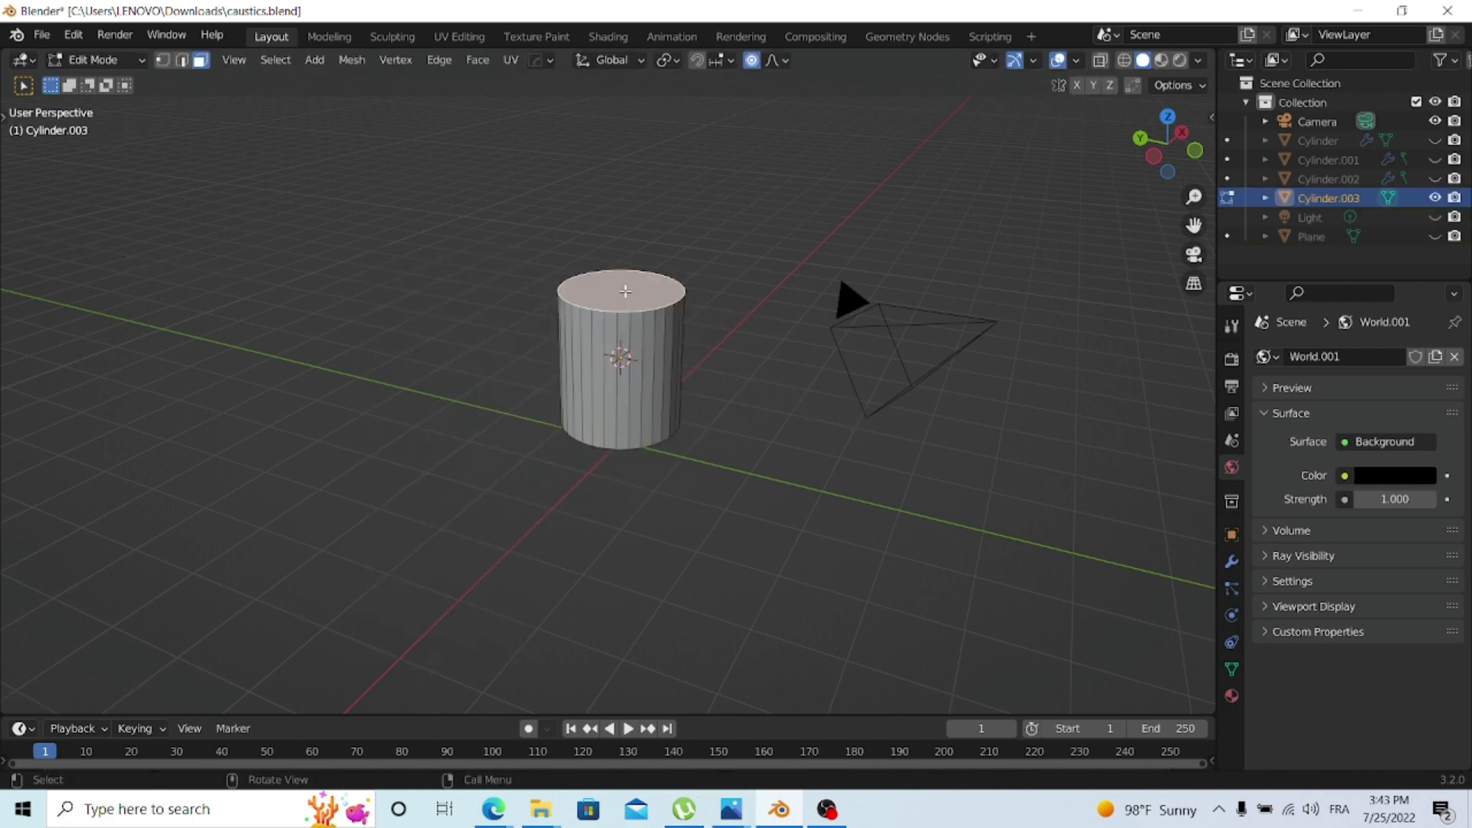
key(KP_1)
middle_drag(706, 250, 663, 360)
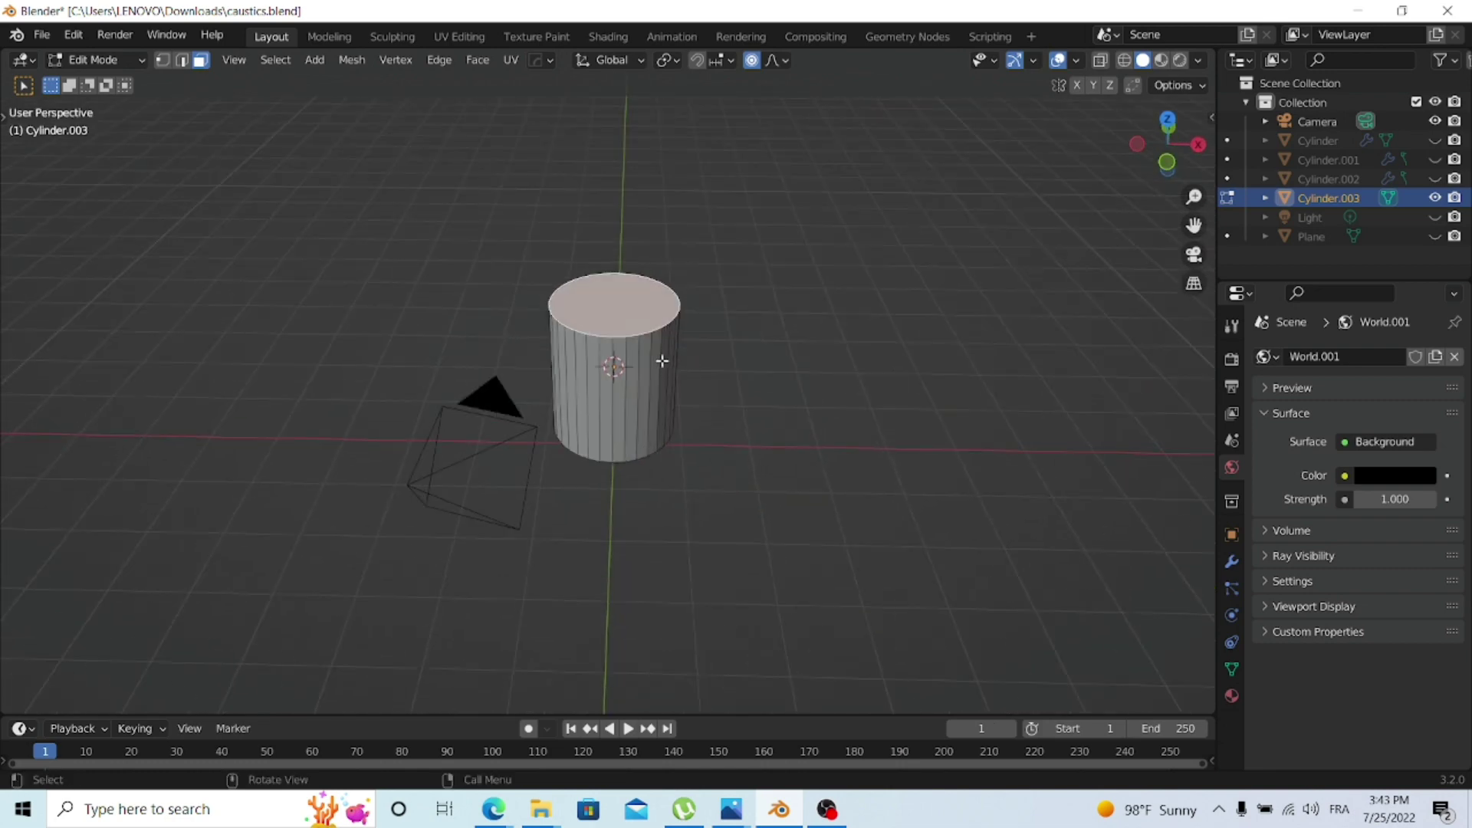
key(x)
click(629, 297)
- Select the cylinder's lower end in front view with X-ray on and scale it inward to taper the cup
middle_drag(629, 298, 728, 338)
key(KP_1)
key(alt+z)
middle_drag(775, 471, 676, 418)
scroll(773, 471, up, 1)
key(KP_1)
key(s)
click(844, 466)
- Add a level 3 Subdivision Surface modifier to the cup and delete its bottom face
scroll(690, 447, up, 4)
key(alt+z)
key(ctrl+3)
middle_drag(920, 636, 923, 545)
key(x)
click(923, 545)
- Select alternate side faces of the cup with Checker Deselect and extrude them outward into vertical ribs
key(KP_1)
click(654, 404)
key(a)
click(275, 60)
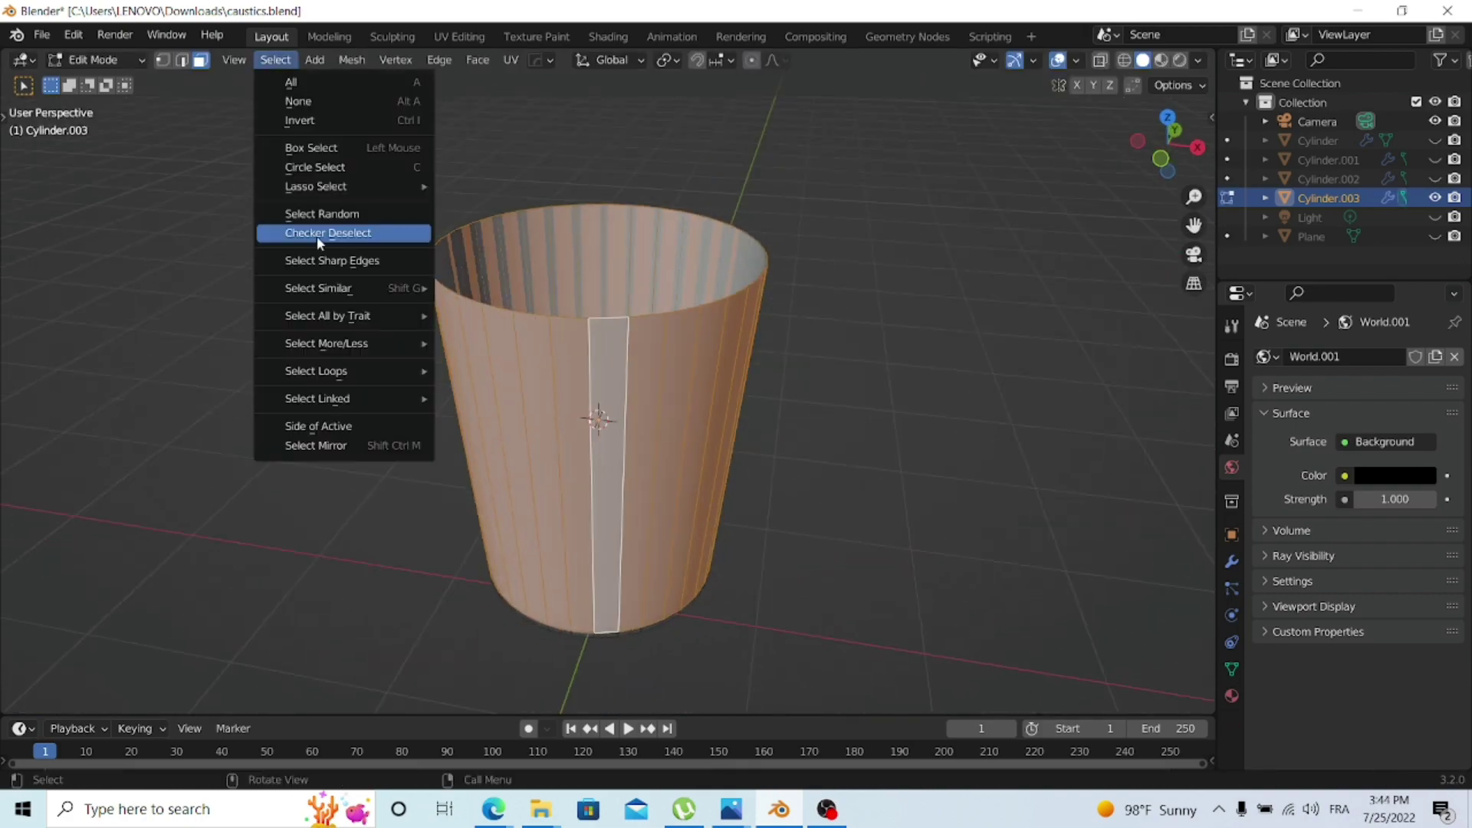
click(319, 234)
key(e)
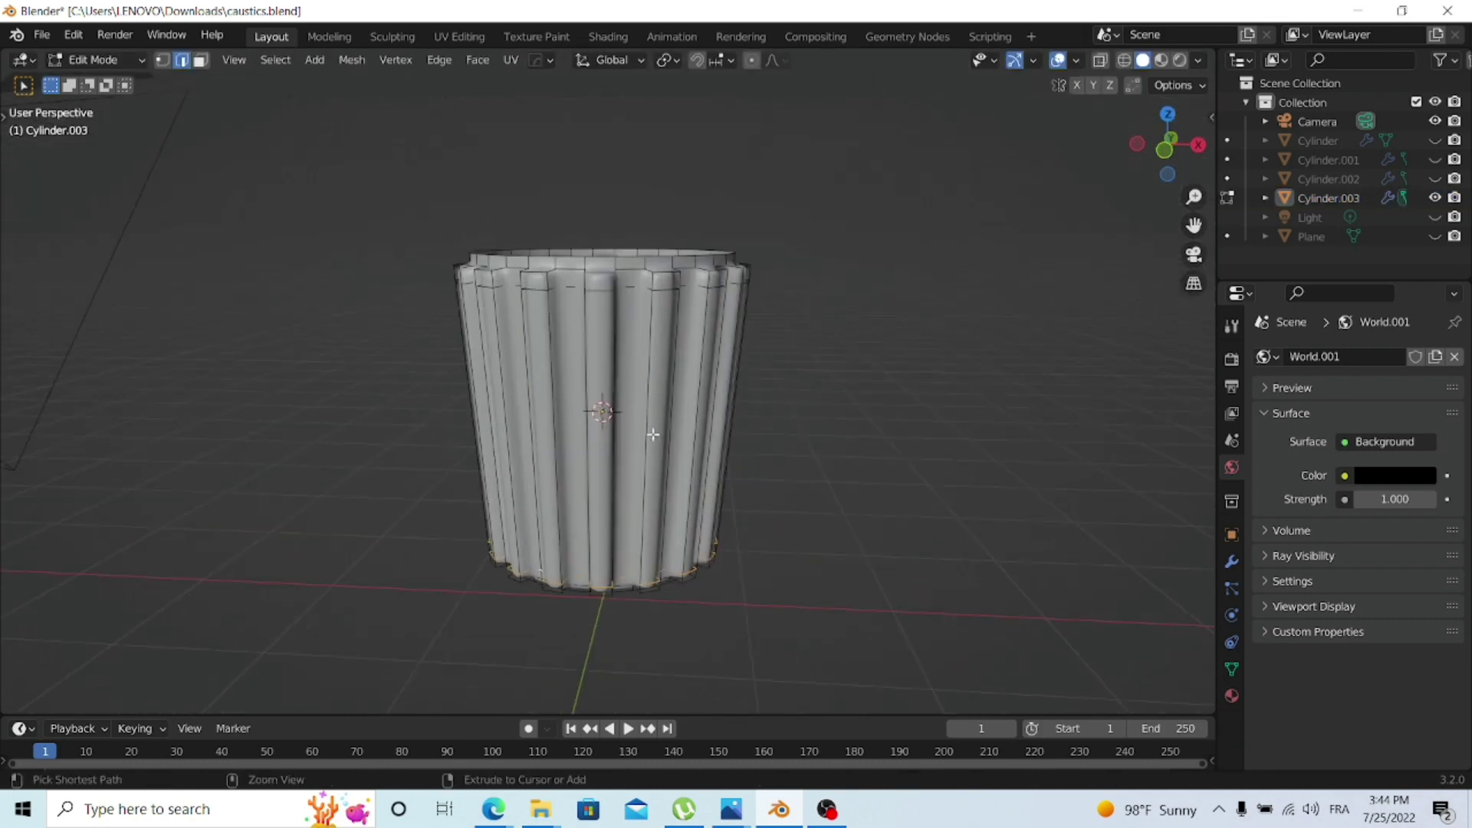
- Try the Grate mesh operation on the band of faces around the middle of the ribbed cup
key(3)
alt+shift+click(634, 471)
key(q)
mouse_move(582, 611)
mouse_move(700, 535)
click(841, 538)
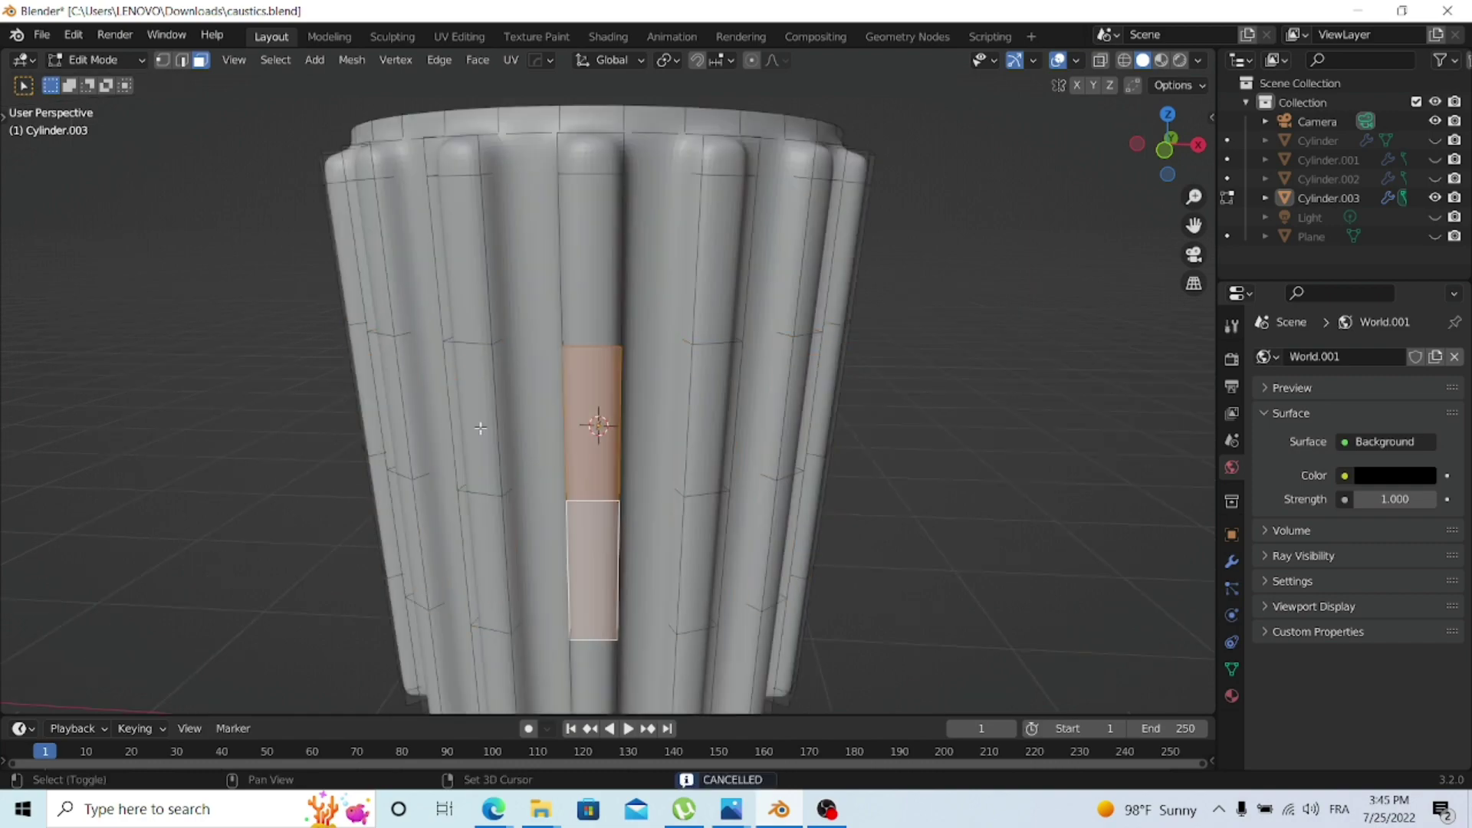
- Apply the HOps Panel (Edge) mesh operation to the selected middle rib faces to form raised details
middle_drag(460, 460, 429, 489)
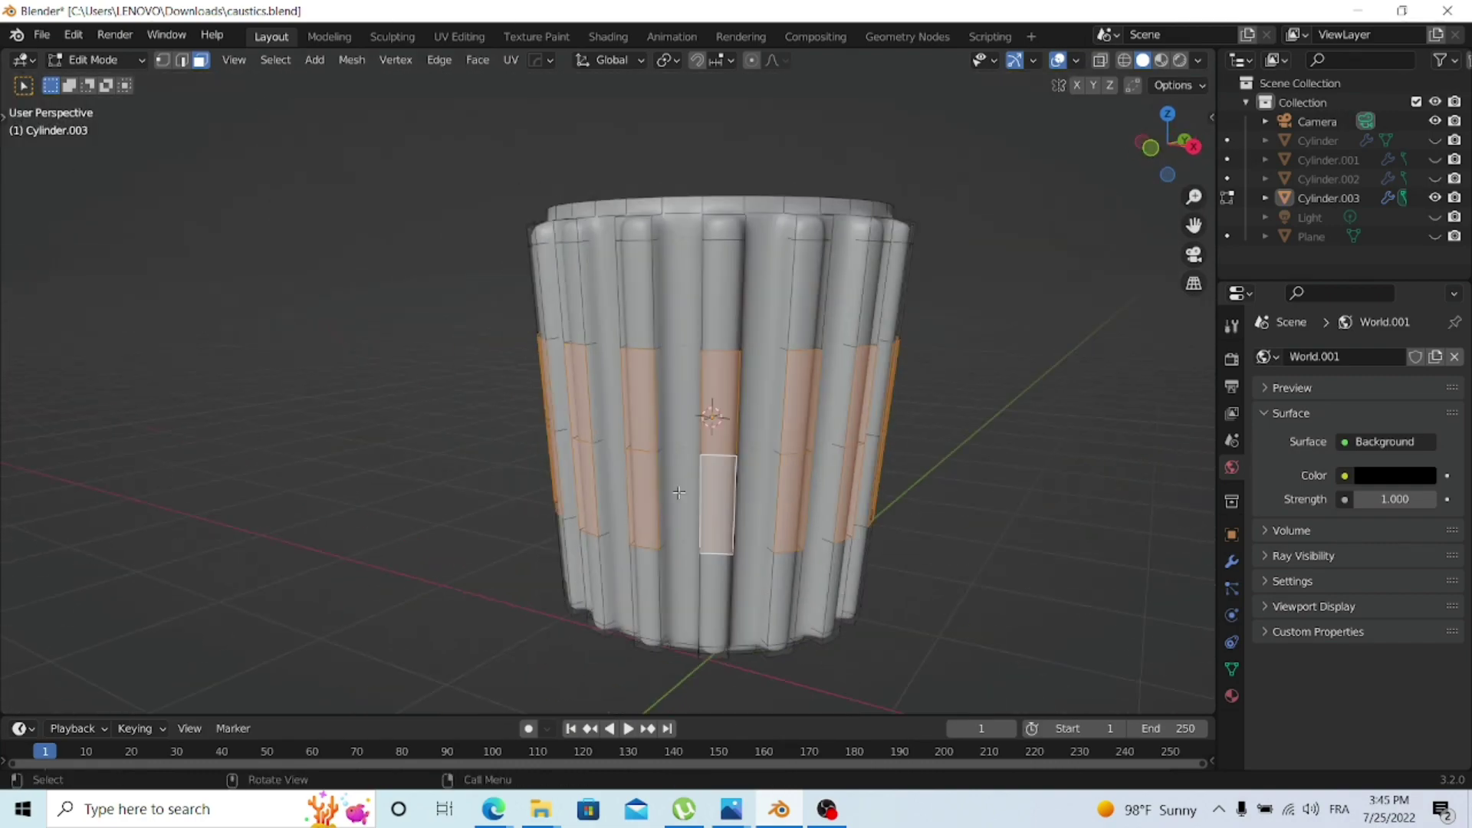
right_click(625, 490)
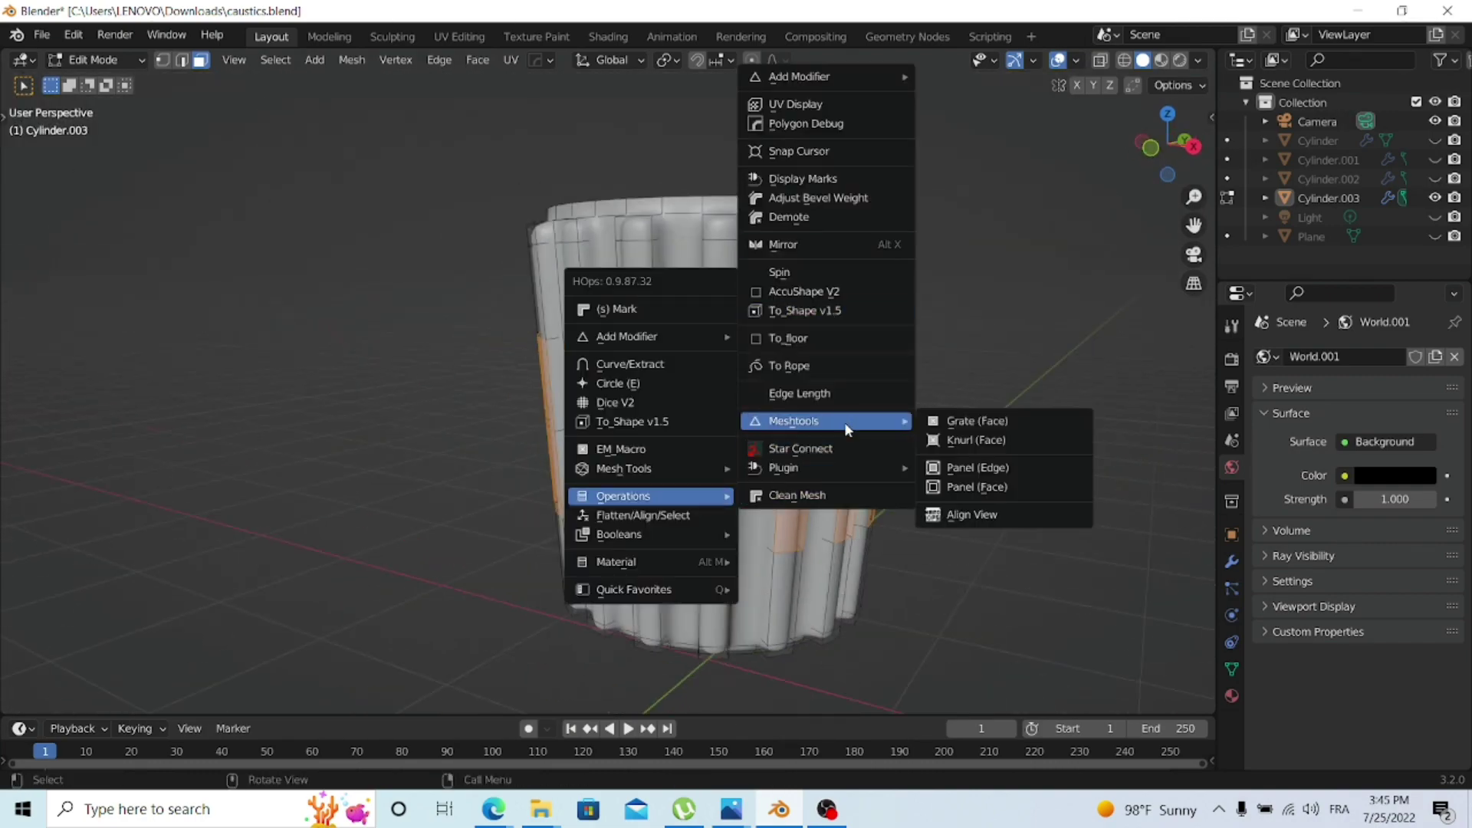
click(997, 464)
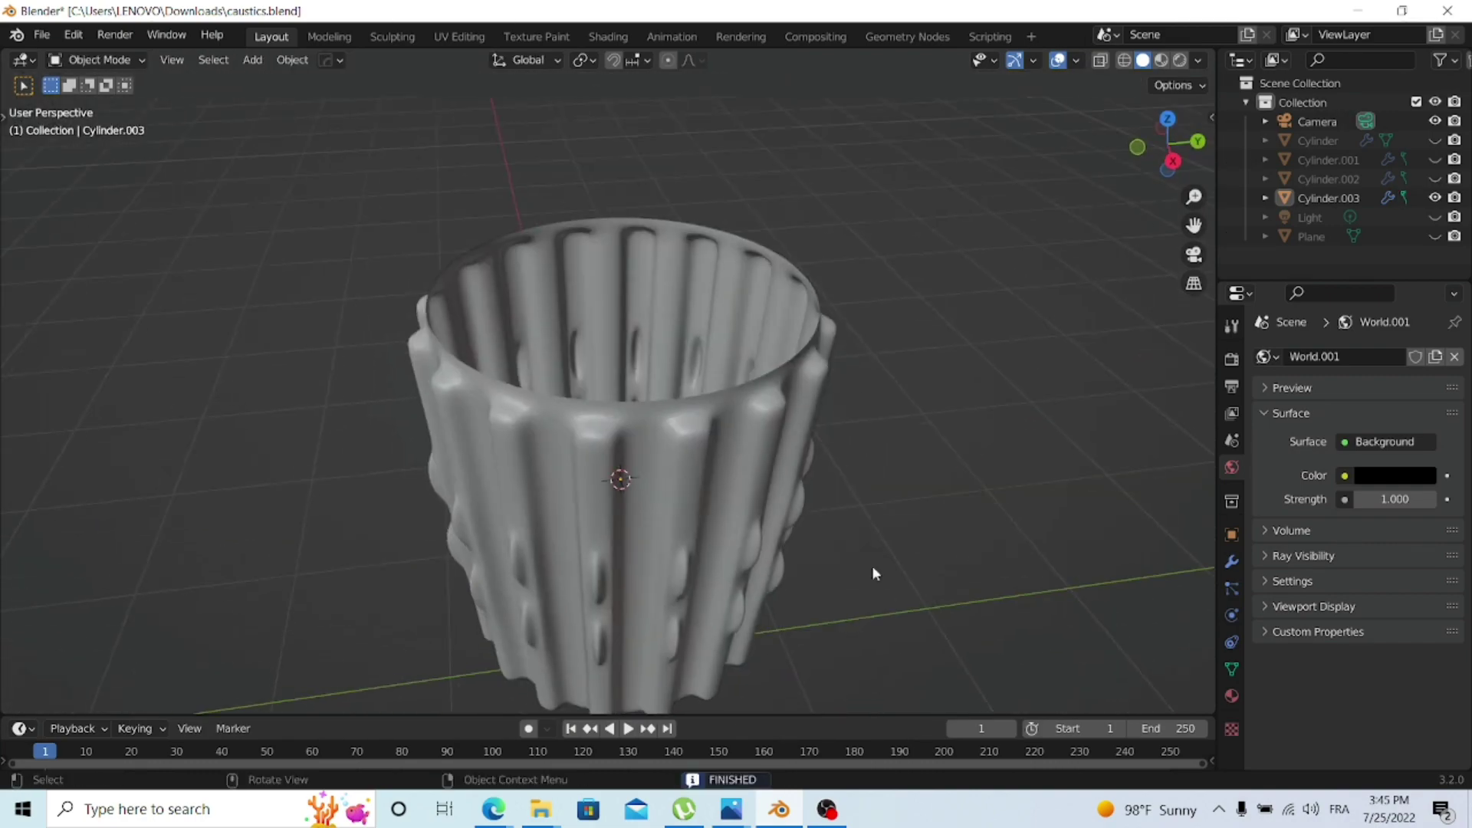
click(738, 435)
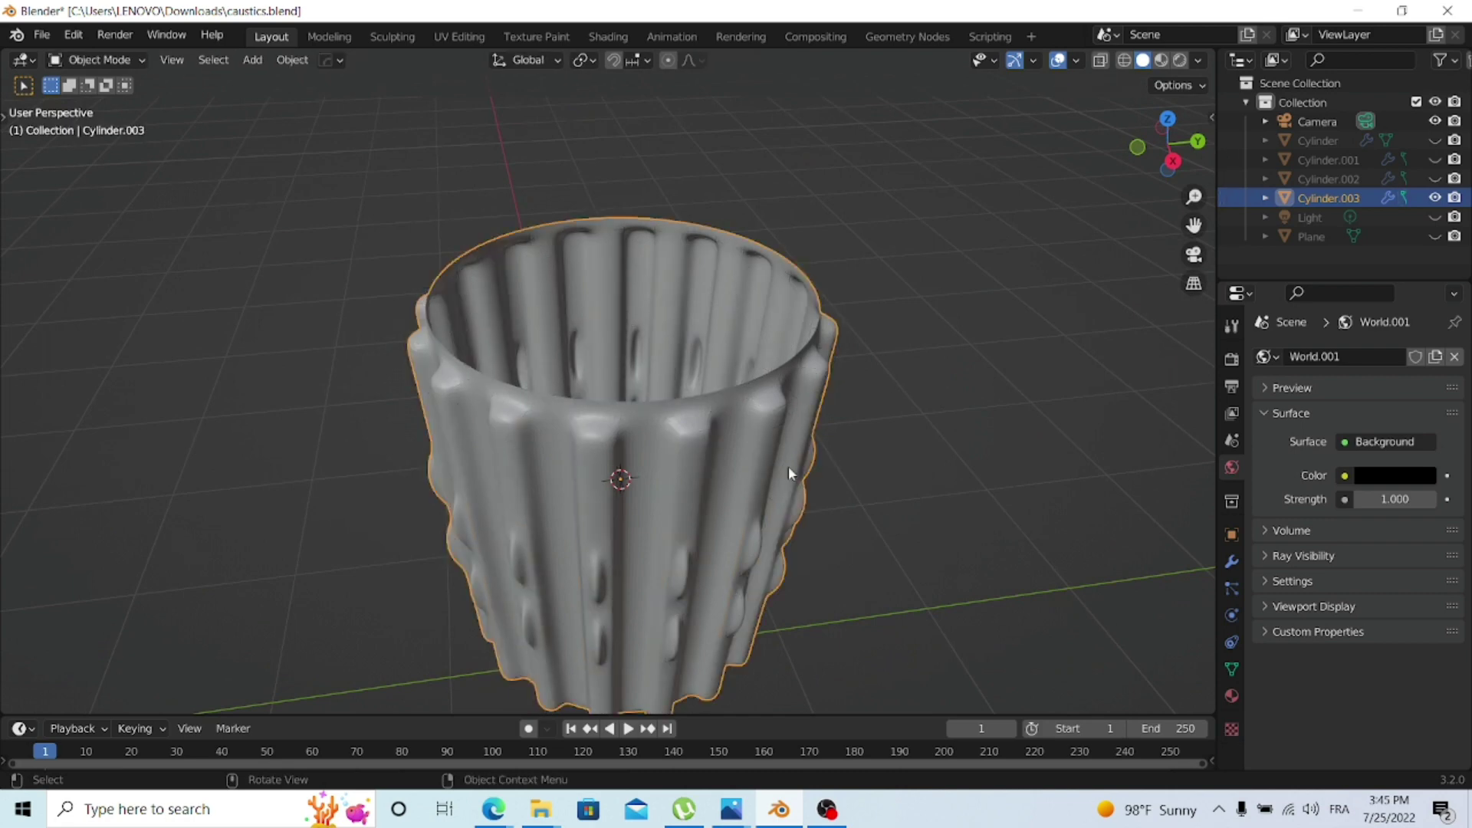
- Set the render level of the cup's Subdivision Surface modifier to 3
scroll(797, 499, down, 4)
middle_drag(819, 548, 785, 526)
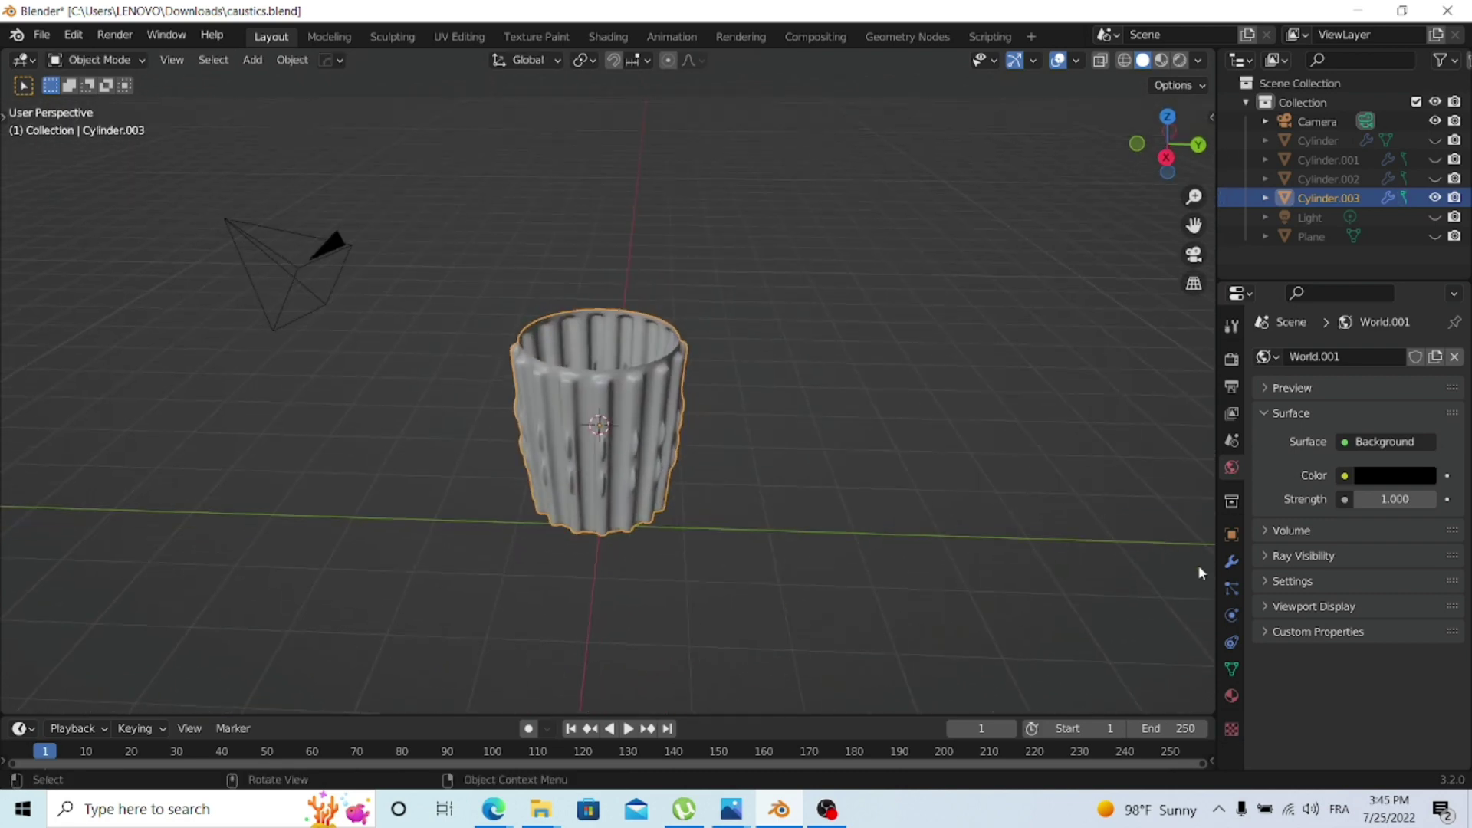
click(1232, 564)
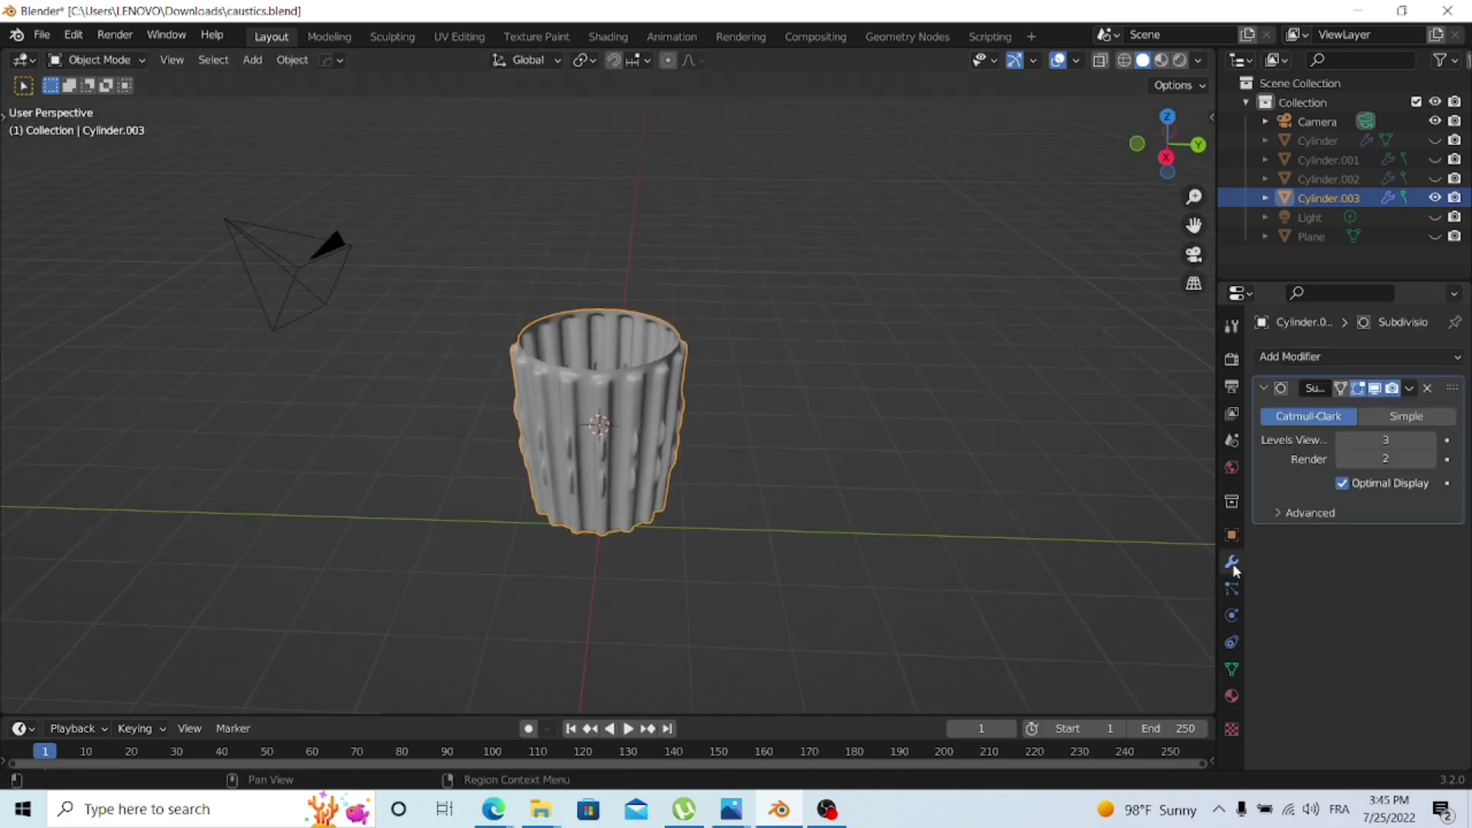
click(1429, 460)
- Add a Solidify modifier to the ribbed cup and adjust its thickness
scroll(811, 475, up, 5)
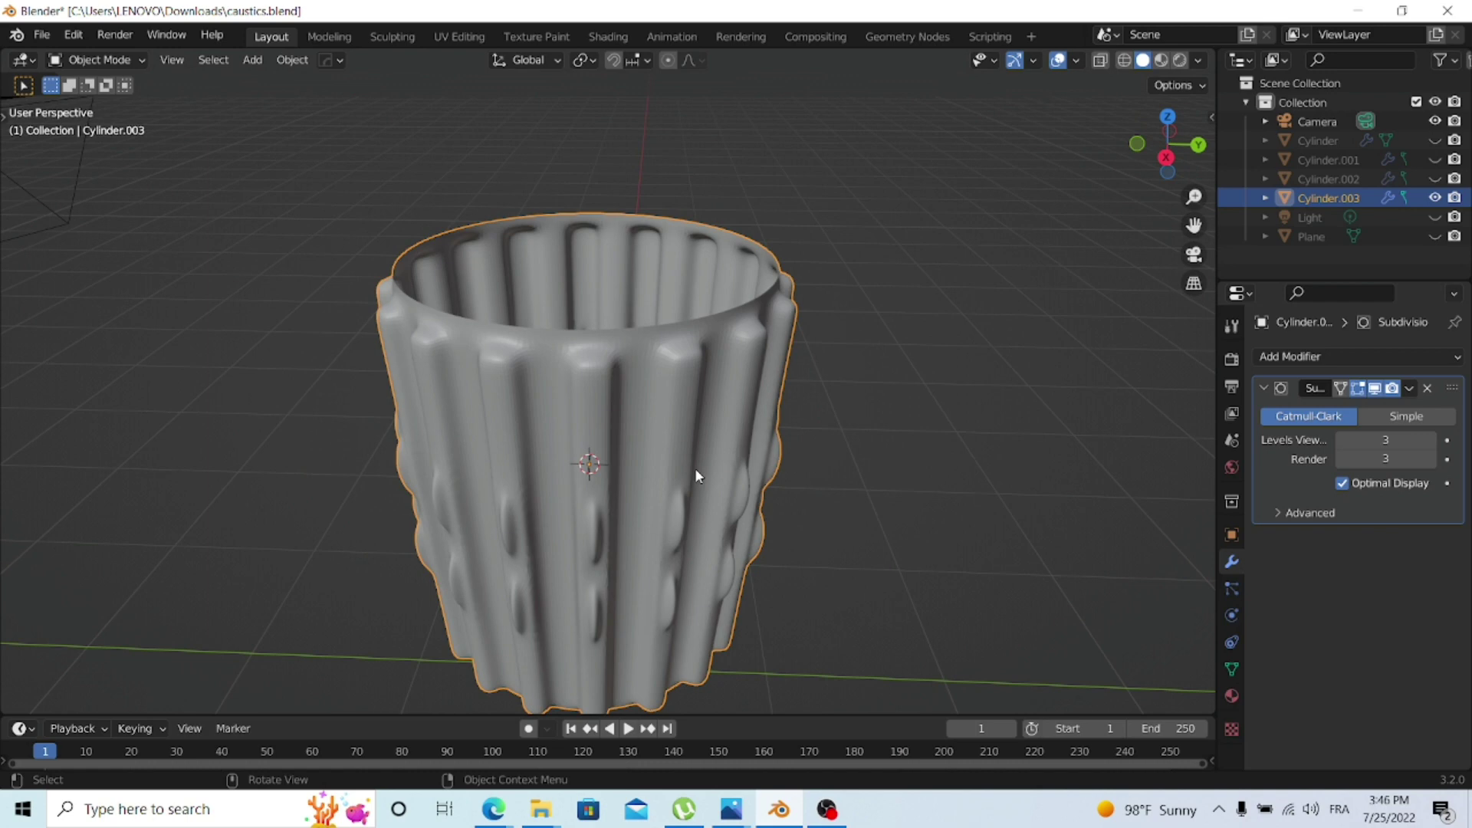
middle_drag(798, 411, 876, 443)
scroll(876, 443, up, 2)
scroll(879, 447, down, 3)
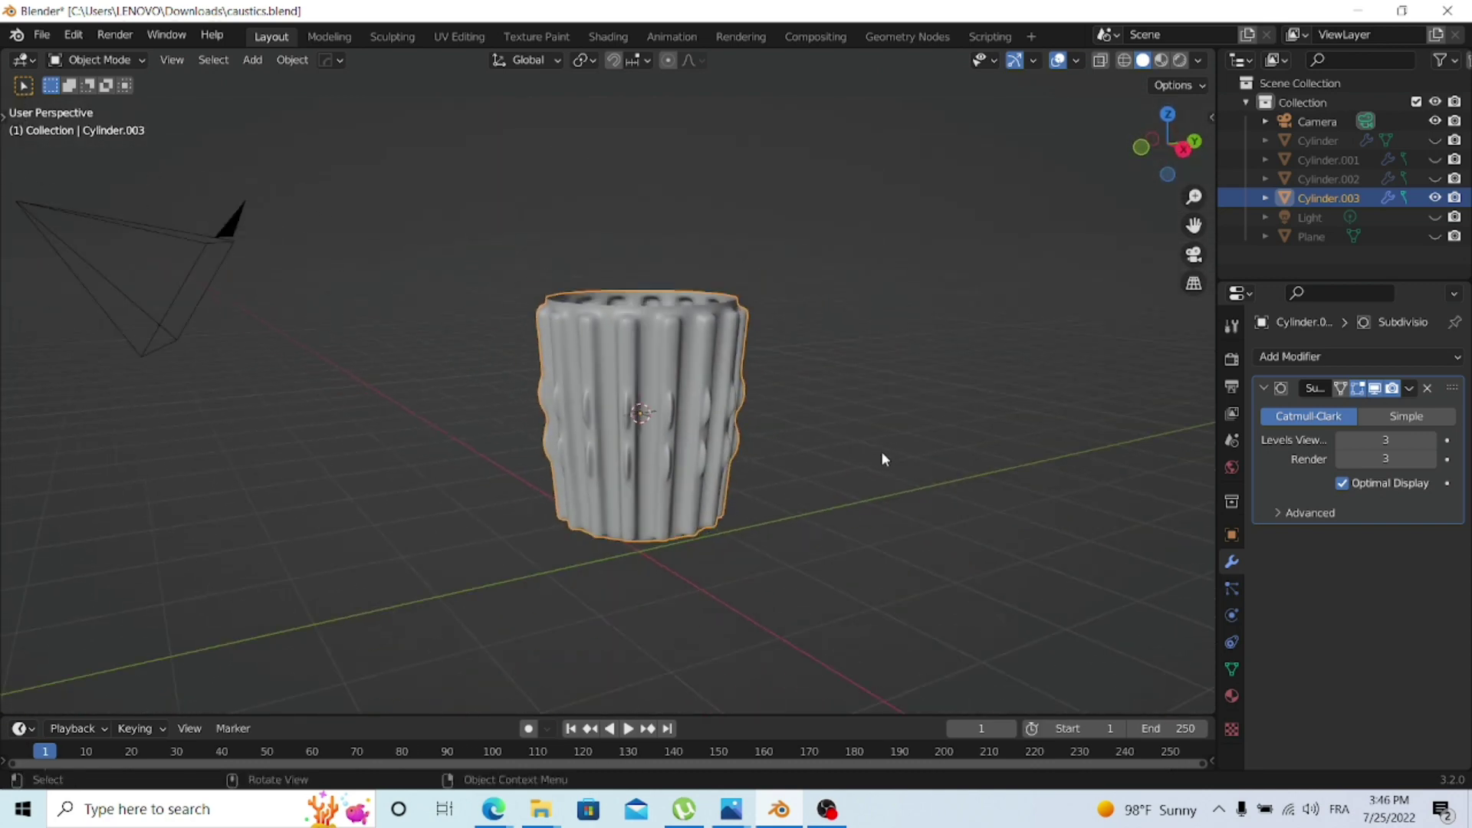
scroll(881, 451, up, 3)
click(1346, 352)
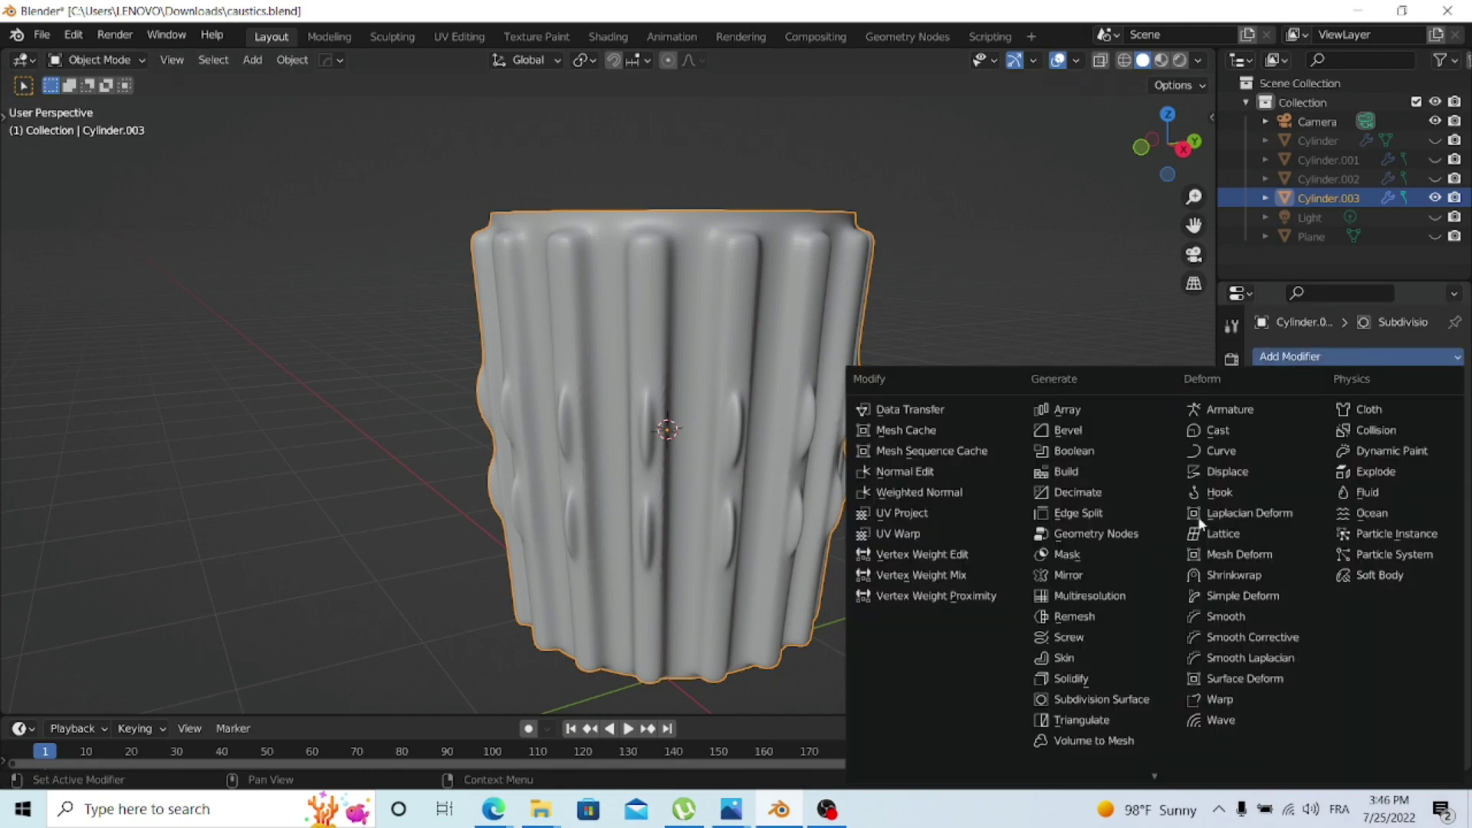
click(1102, 677)
middle_drag(910, 565, 771, 440)
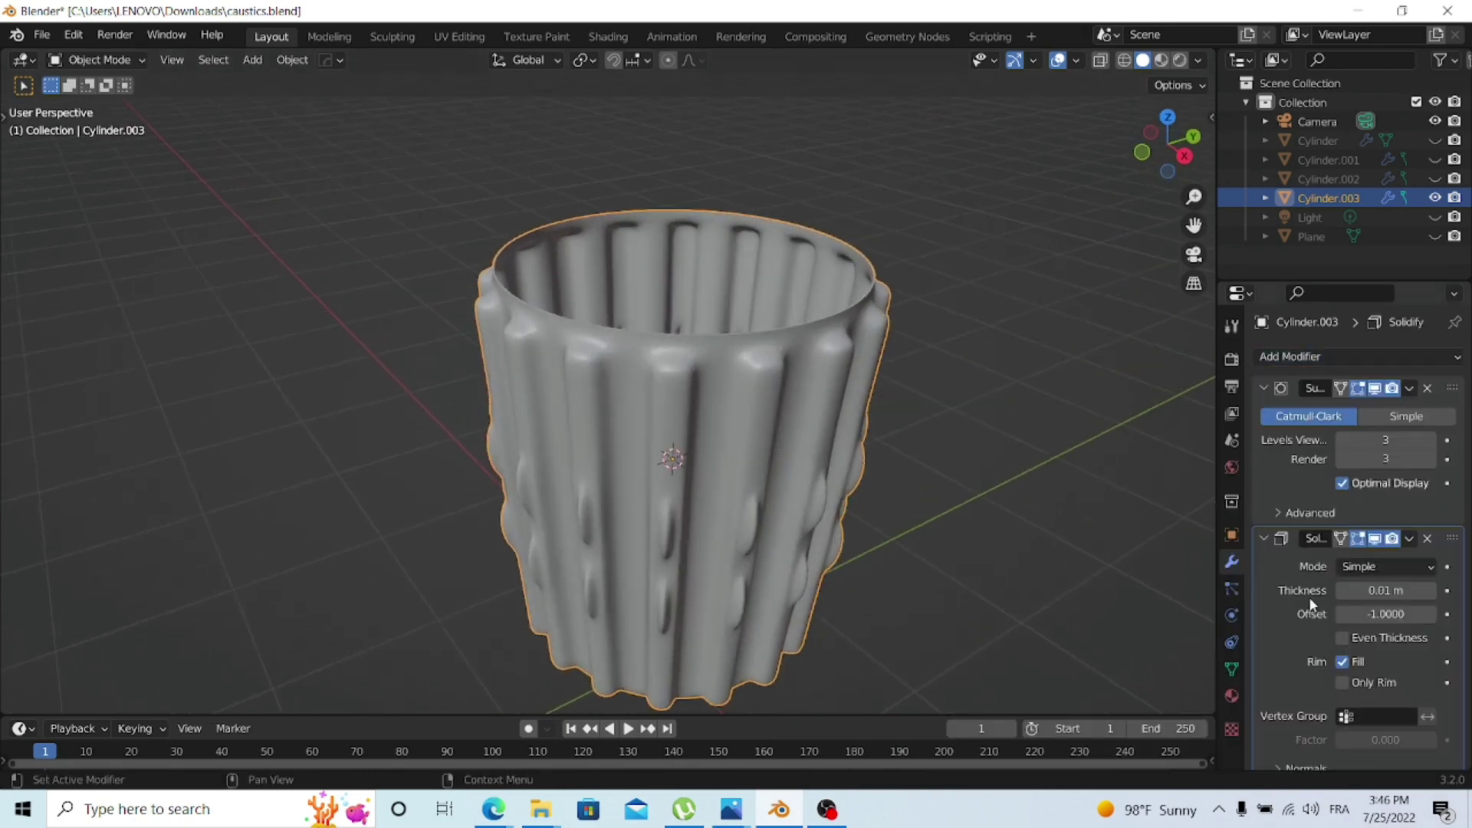
mouse_move(1376, 590)
mouse_down()
mouse_move(1423, 590)
mouse_move(1392, 590)
mouse_up()
- Create a new material for the cup in the Shading workspace and switch the viewport to rendered shading
click(1232, 696)
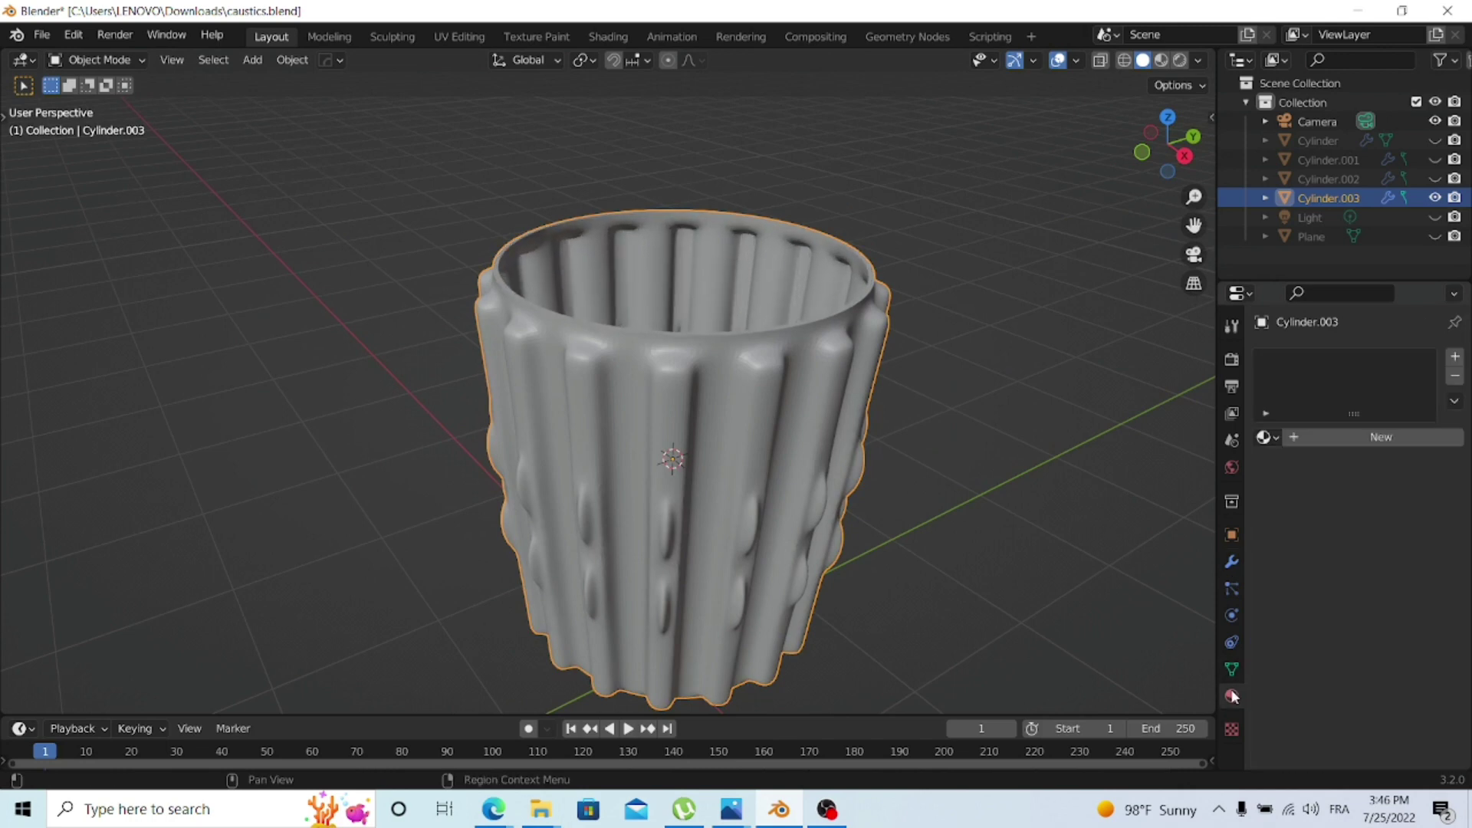
click(605, 37)
scroll(657, 322, down, 7)
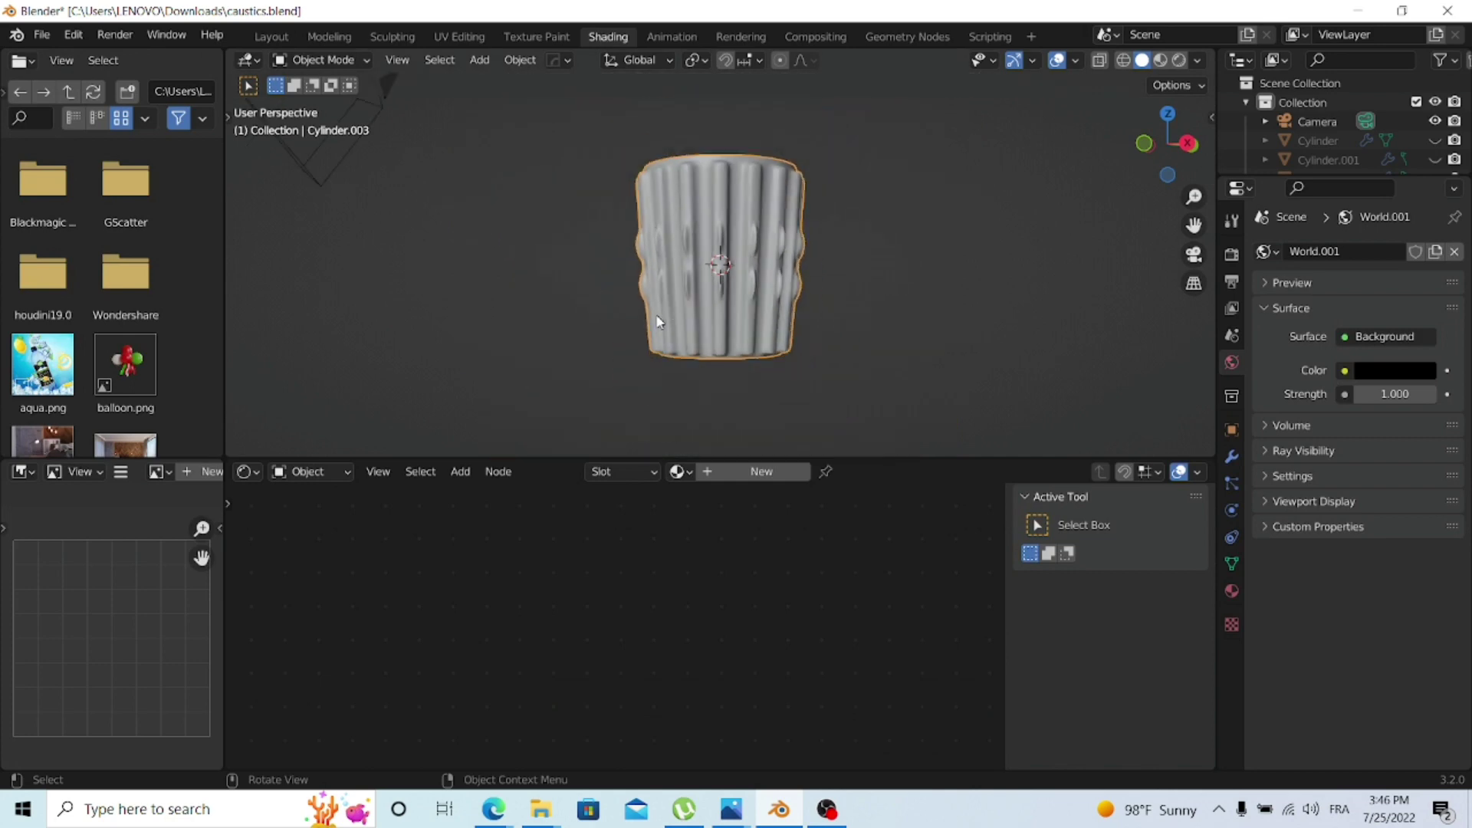
middle_drag(657, 322, 744, 452)
click(750, 472)
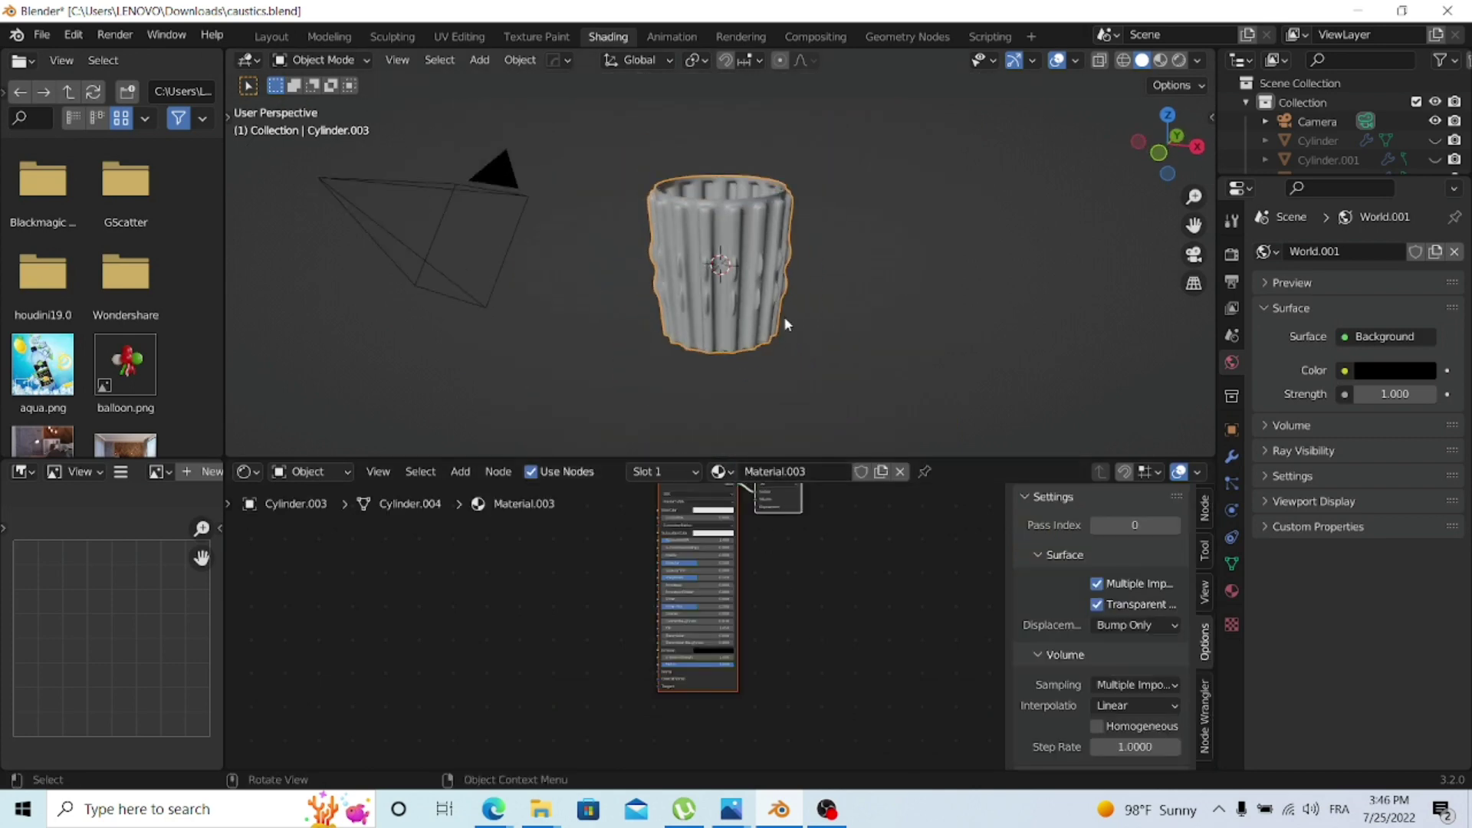
key(z)
key(8)
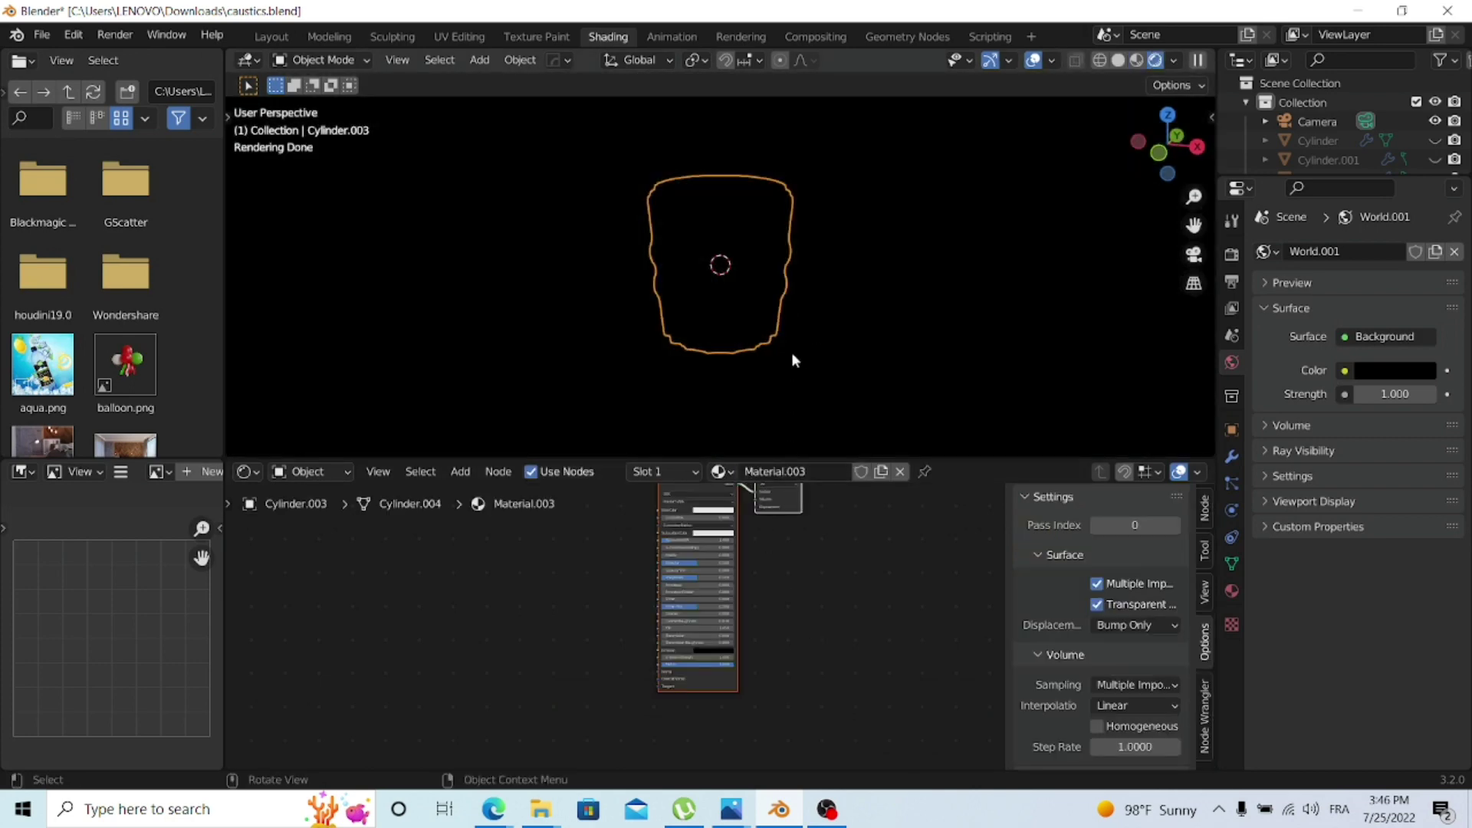
scroll(791, 352, up, 3)
key(Home)
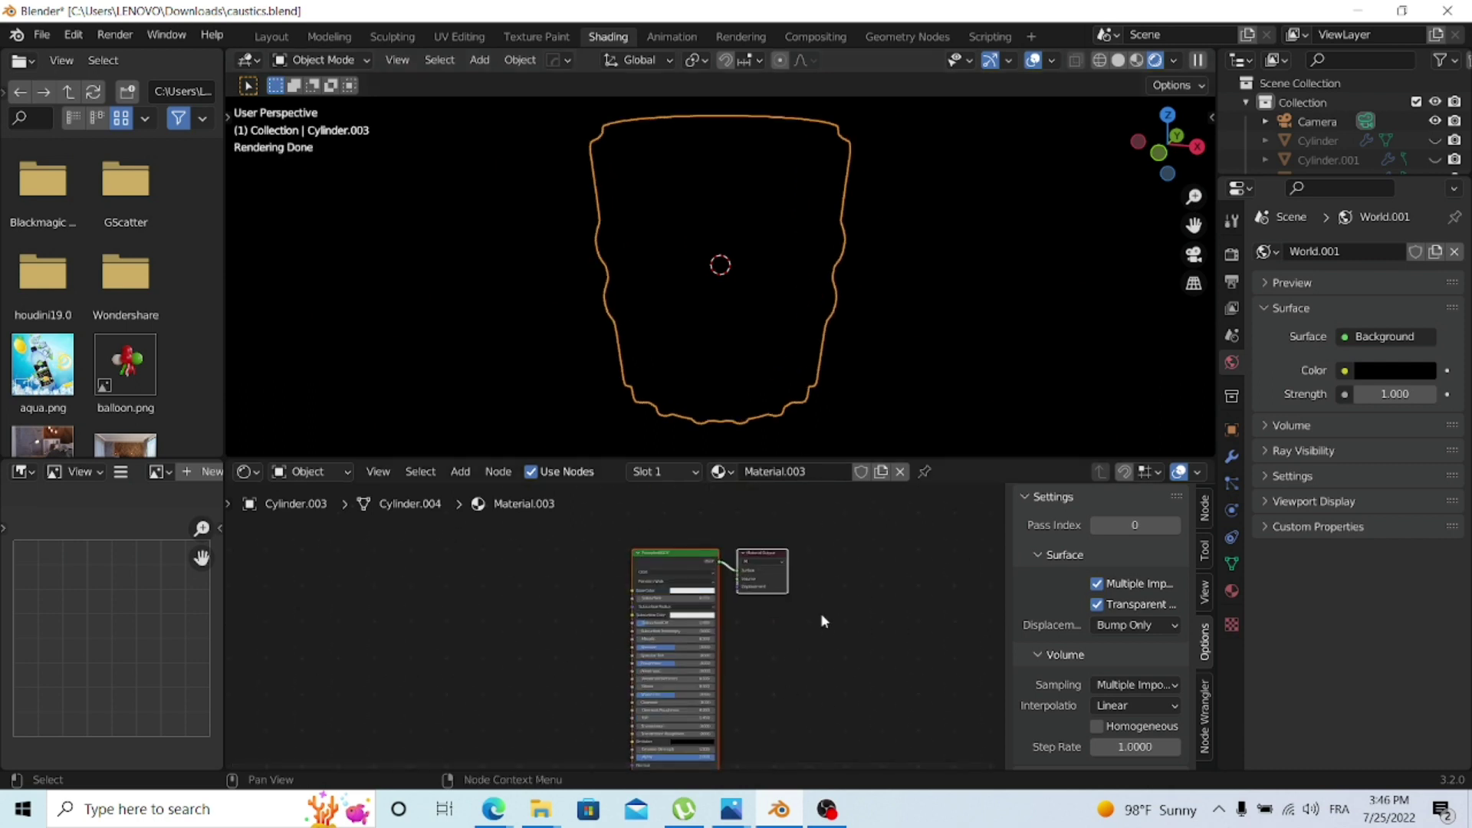
- Add a point light and move it along the Z axis to above the cup's rim
key(shift+a)
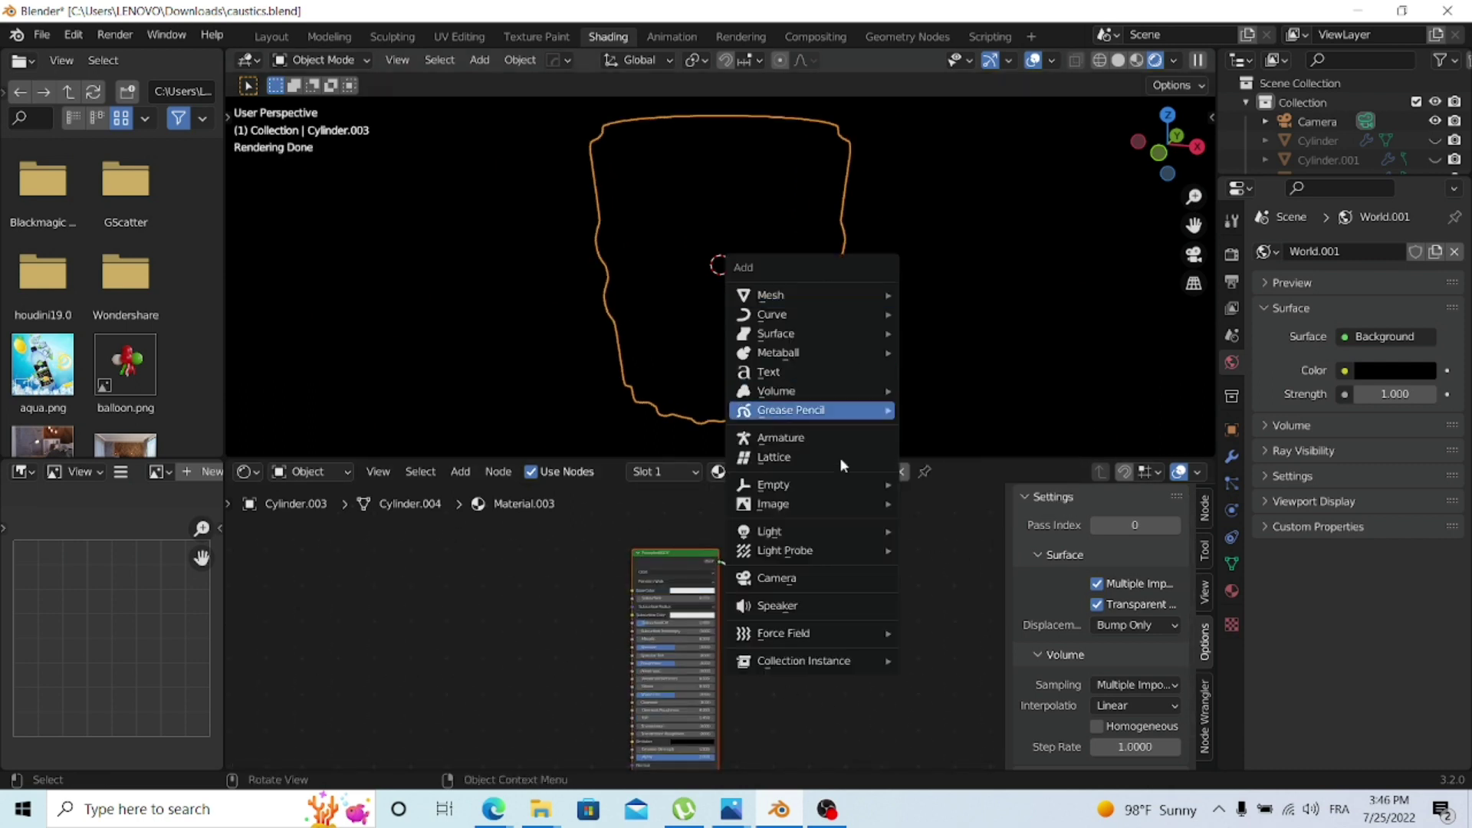
mouse_move(821, 536)
click(1002, 531)
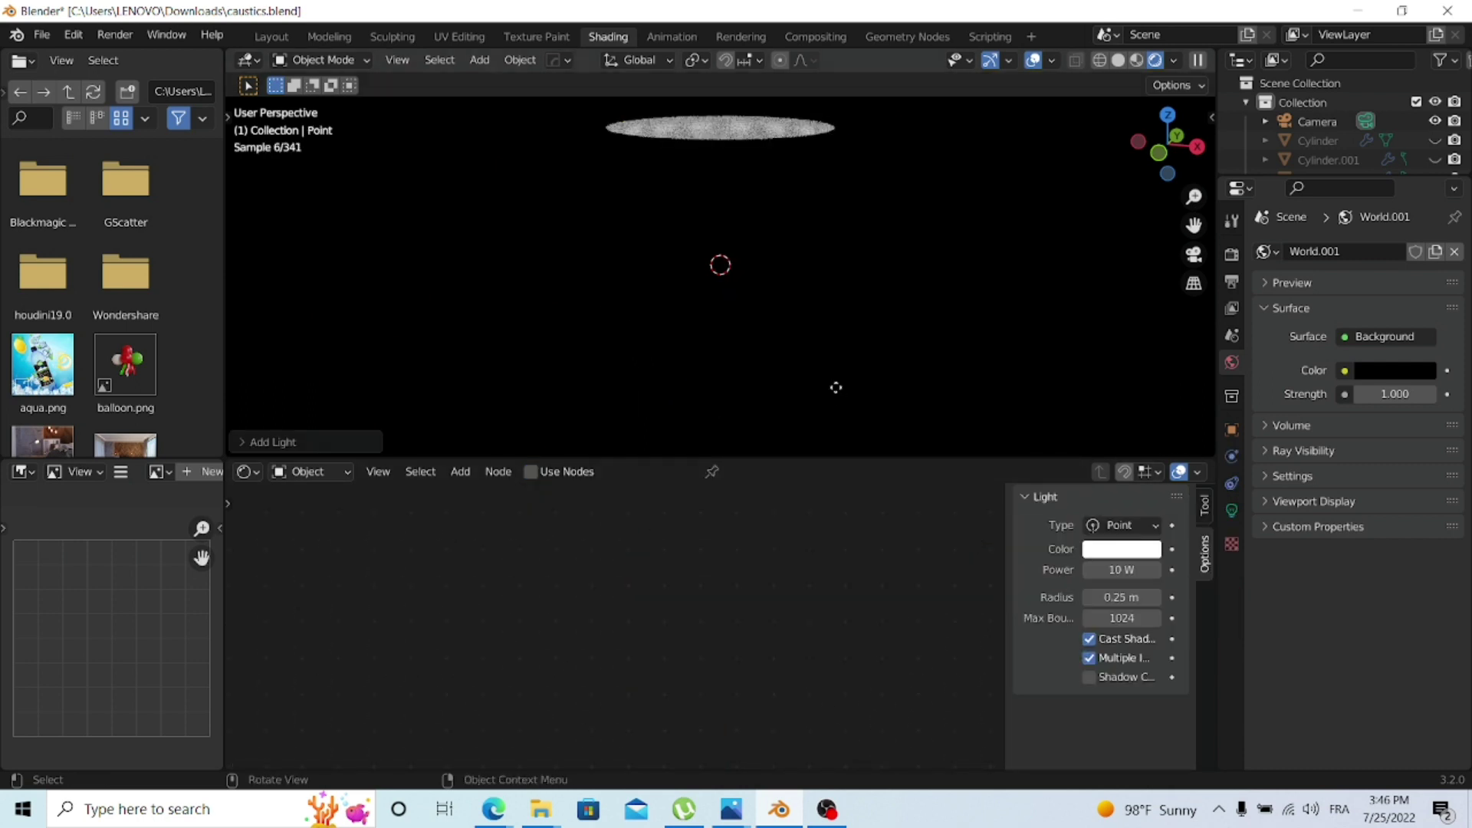
key(g)
key(z)
click(828, 135)
scroll(828, 134, down, 4)
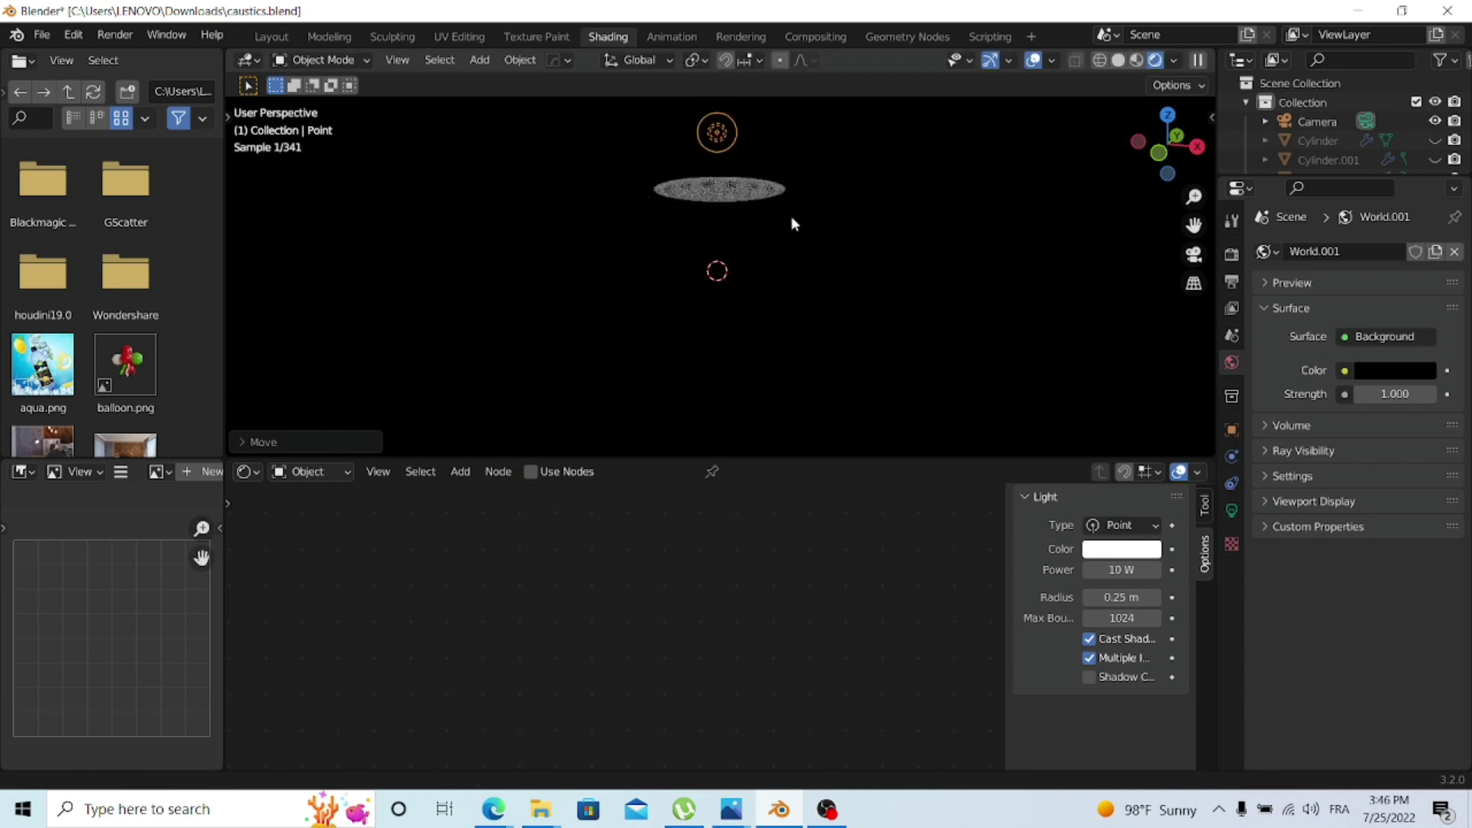
- Set the power of the point light above the cup to 1000 W
click(755, 265)
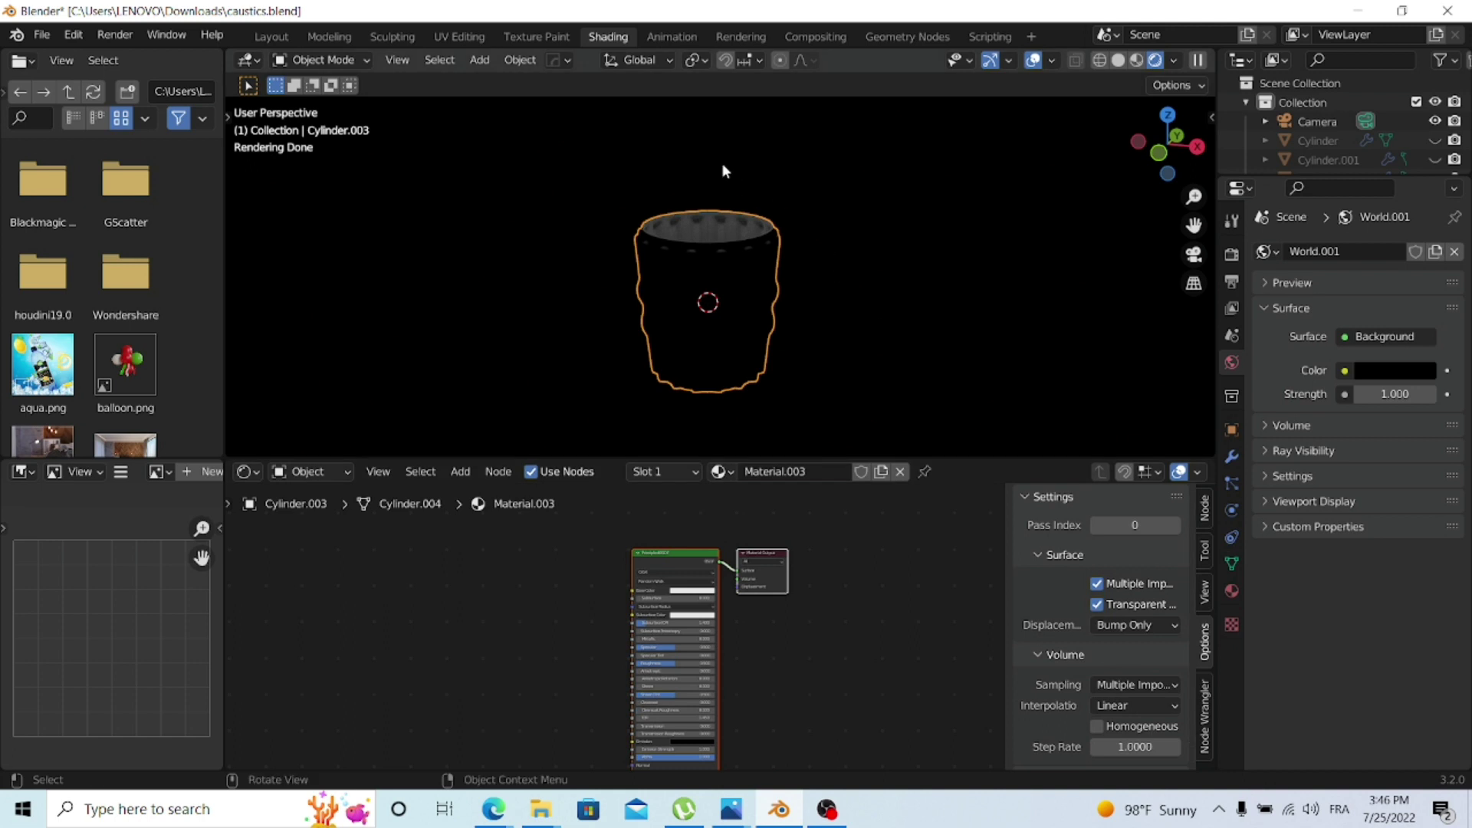
key(h)
click(706, 136)
click(1232, 511)
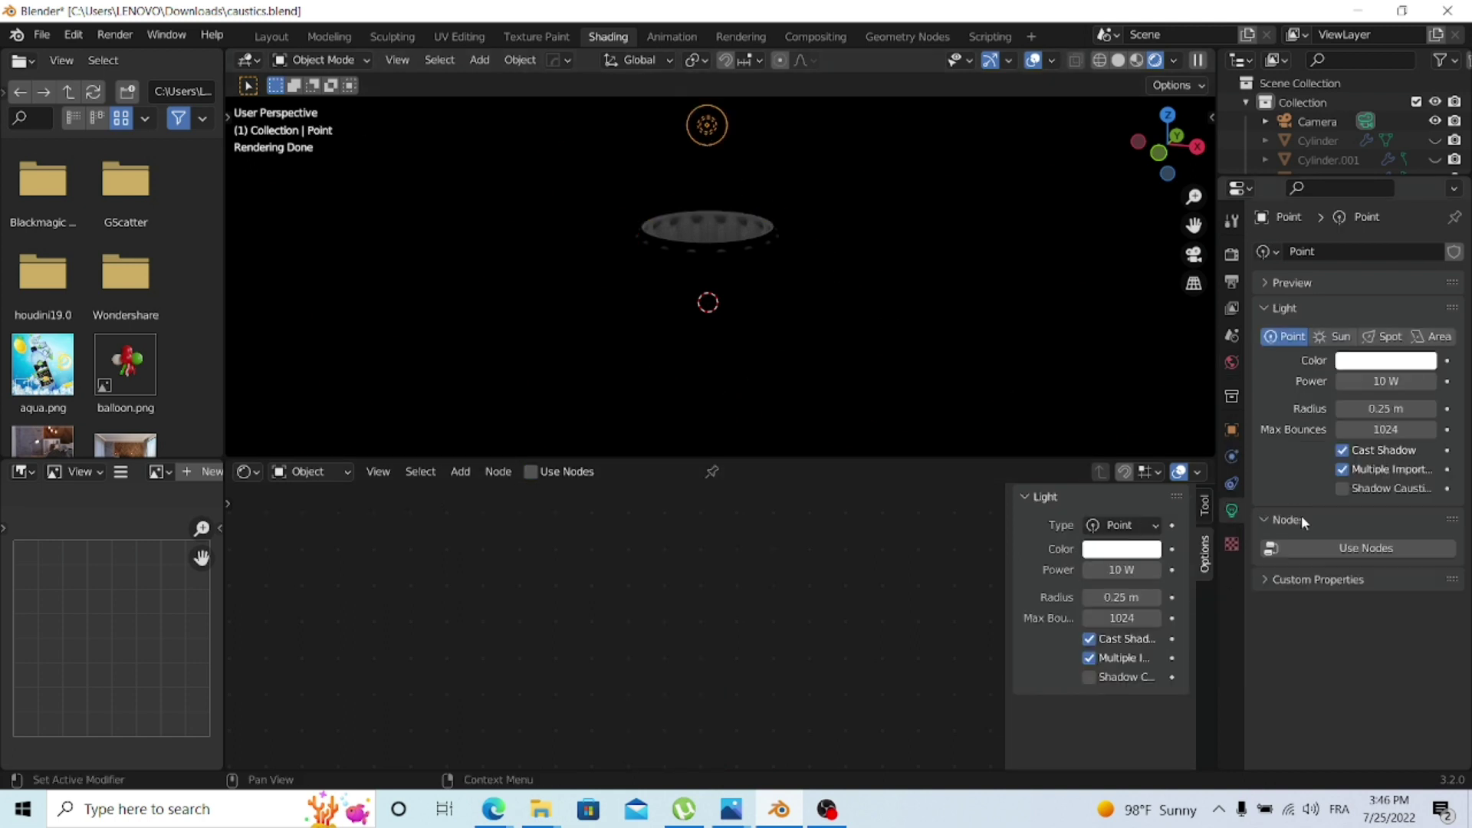
click(1378, 381)
text(1000)
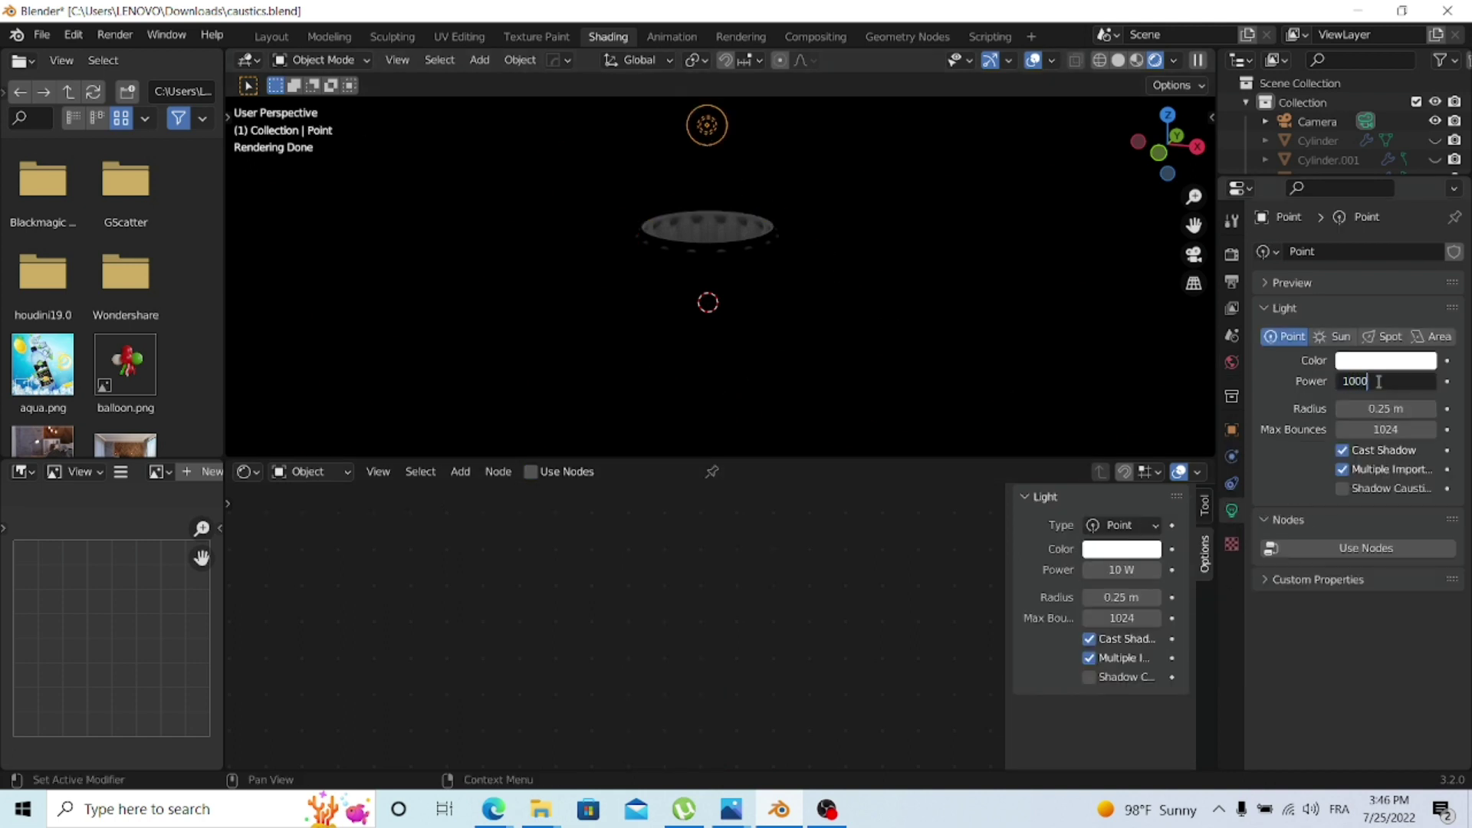
key(Return)
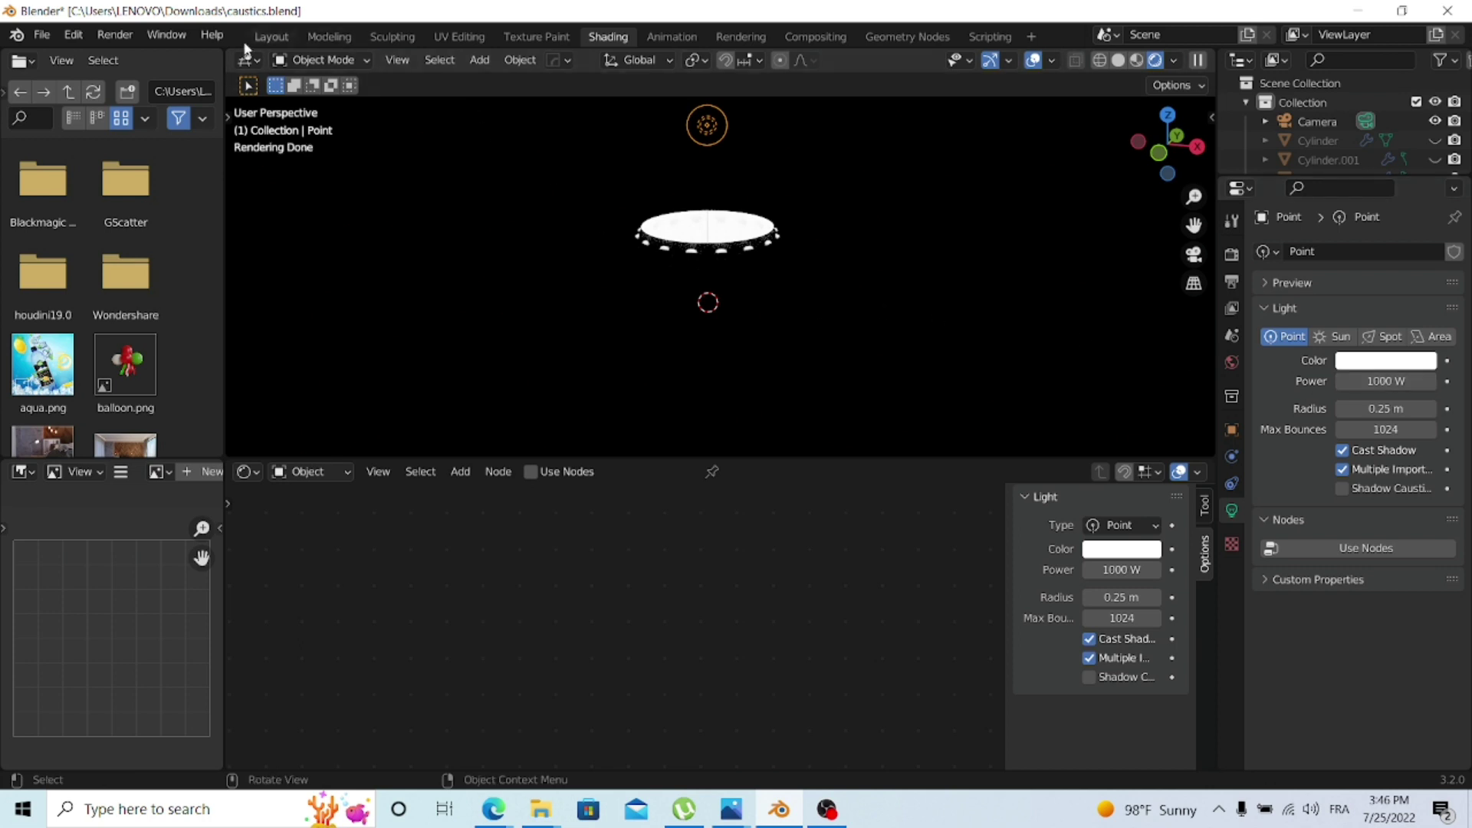
- Turn the cup's Principled BSDF into glass by setting Roughness to 0 and Transmission to 1
click(657, 253)
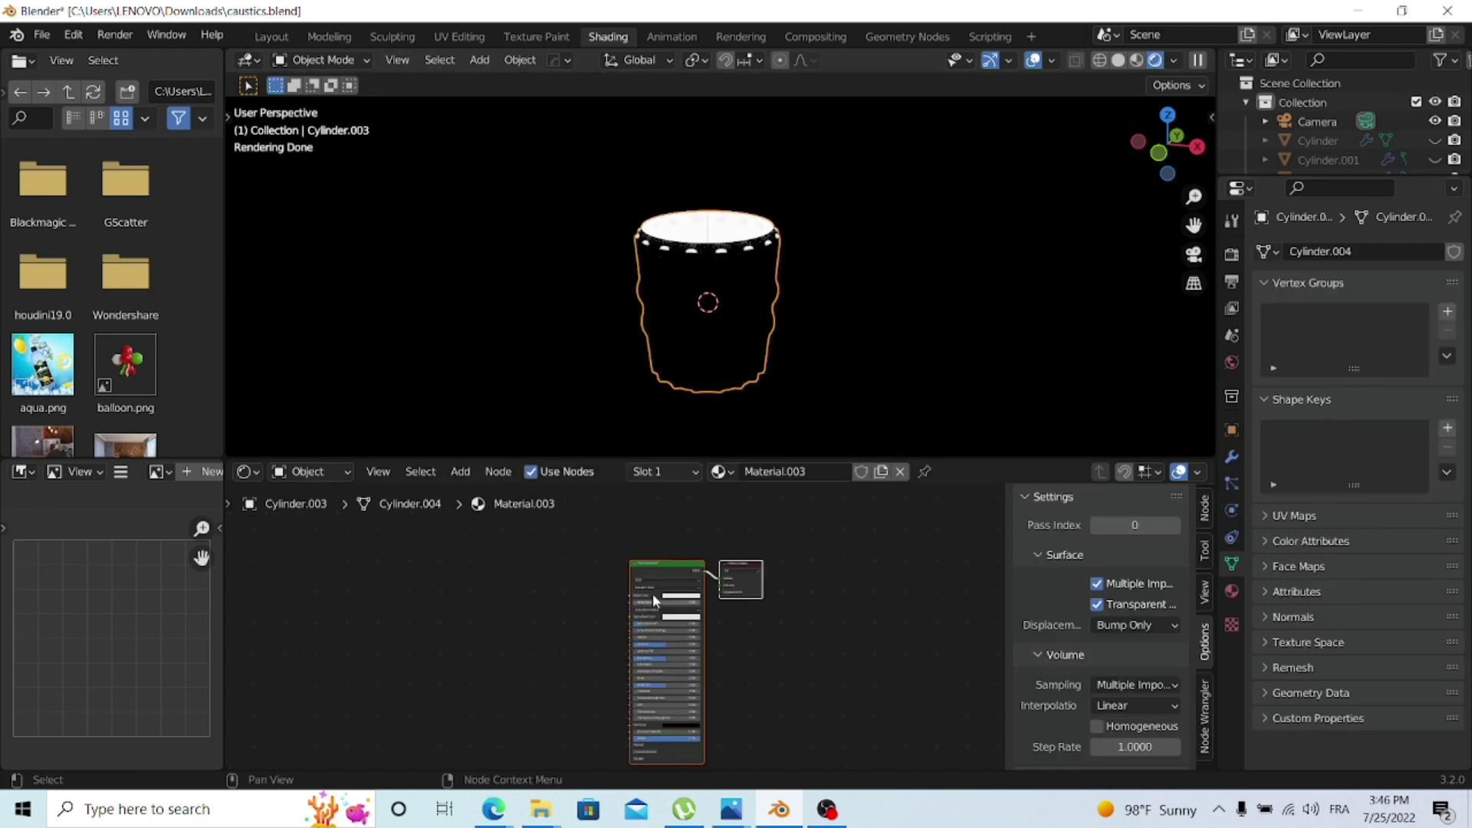
scroll(720, 607, up, 4)
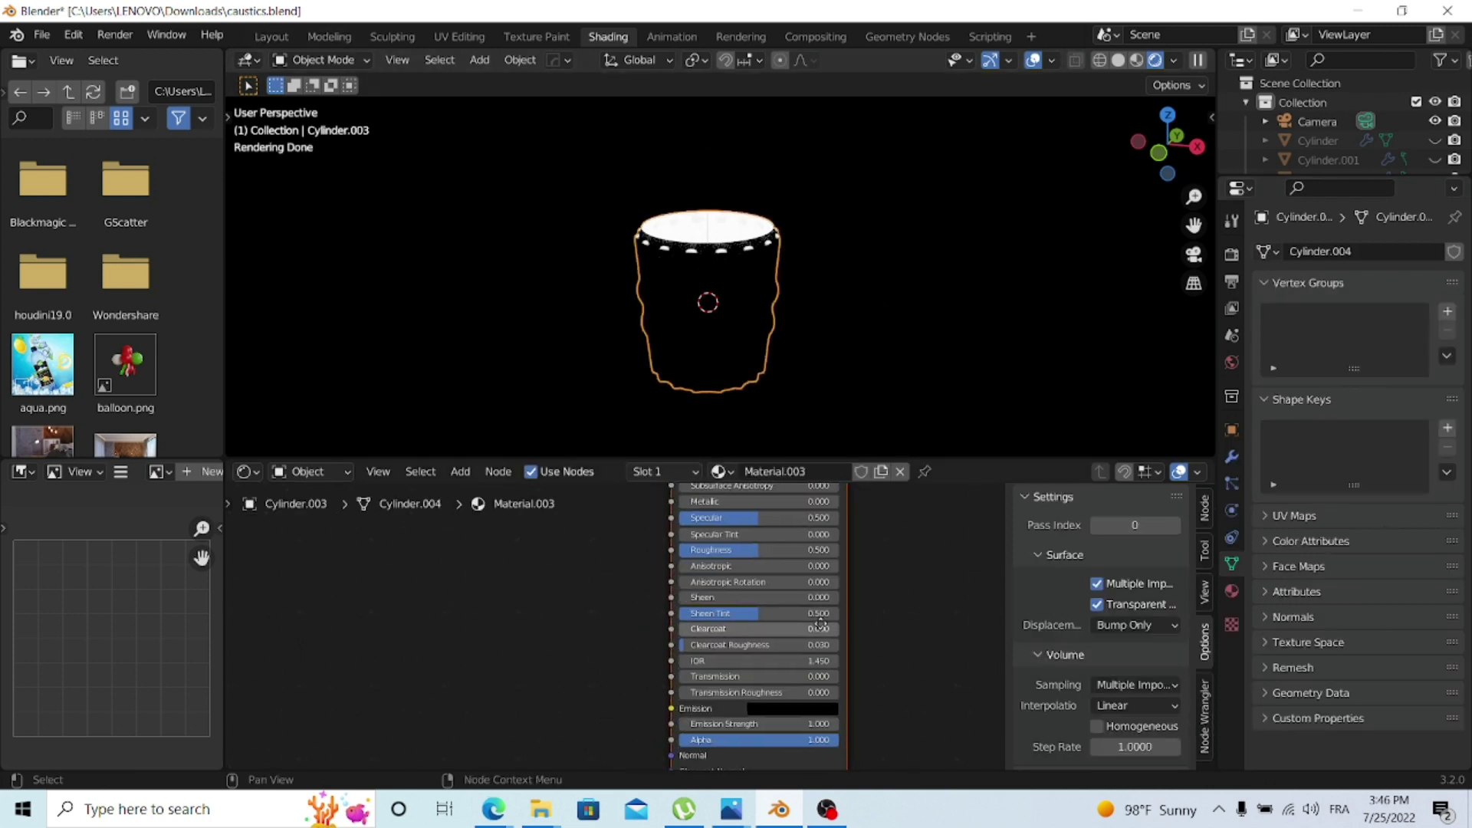
middle_drag(700, 506, 729, 568)
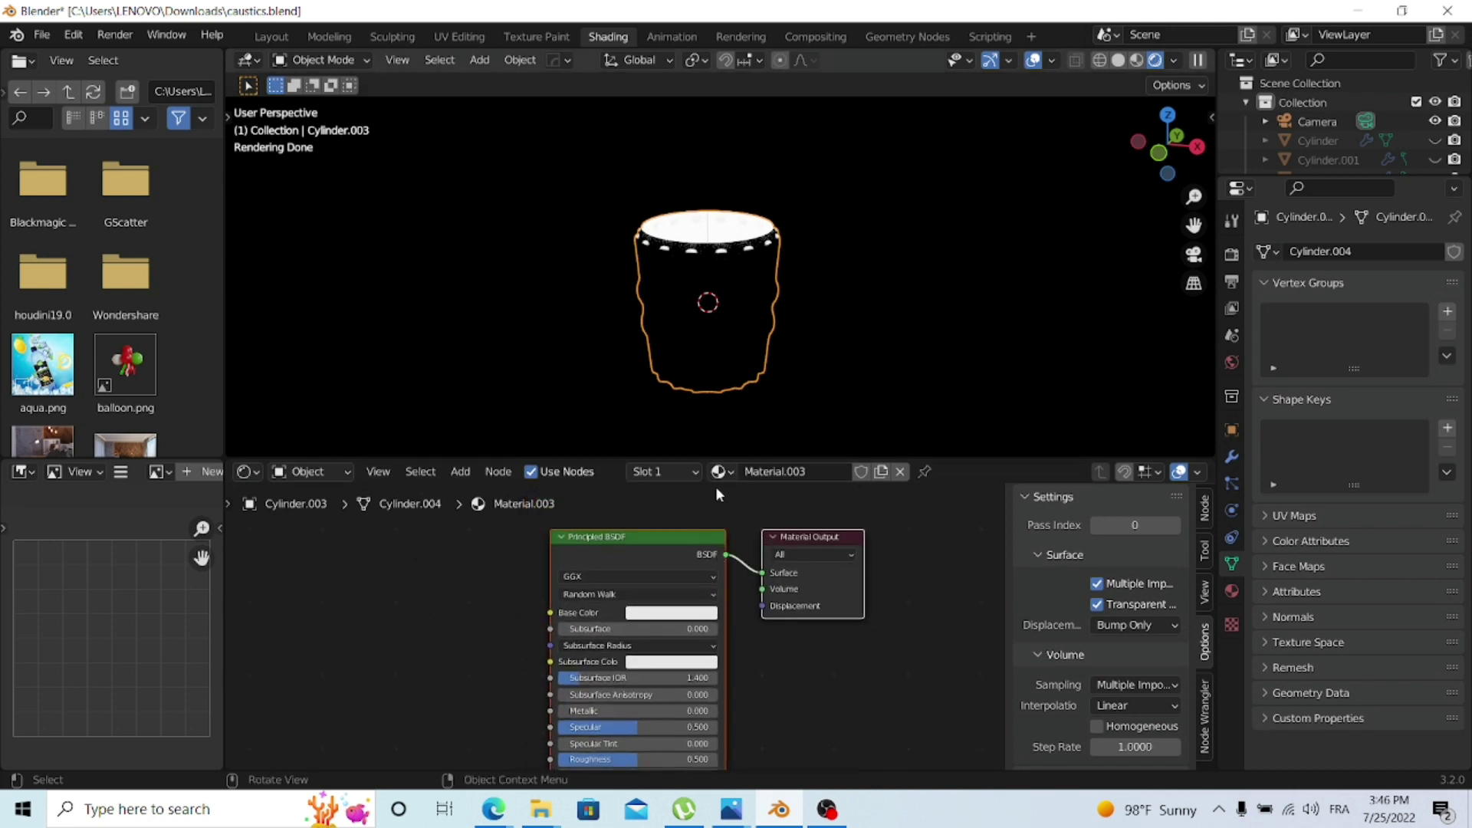
middle_drag(756, 682, 807, 753)
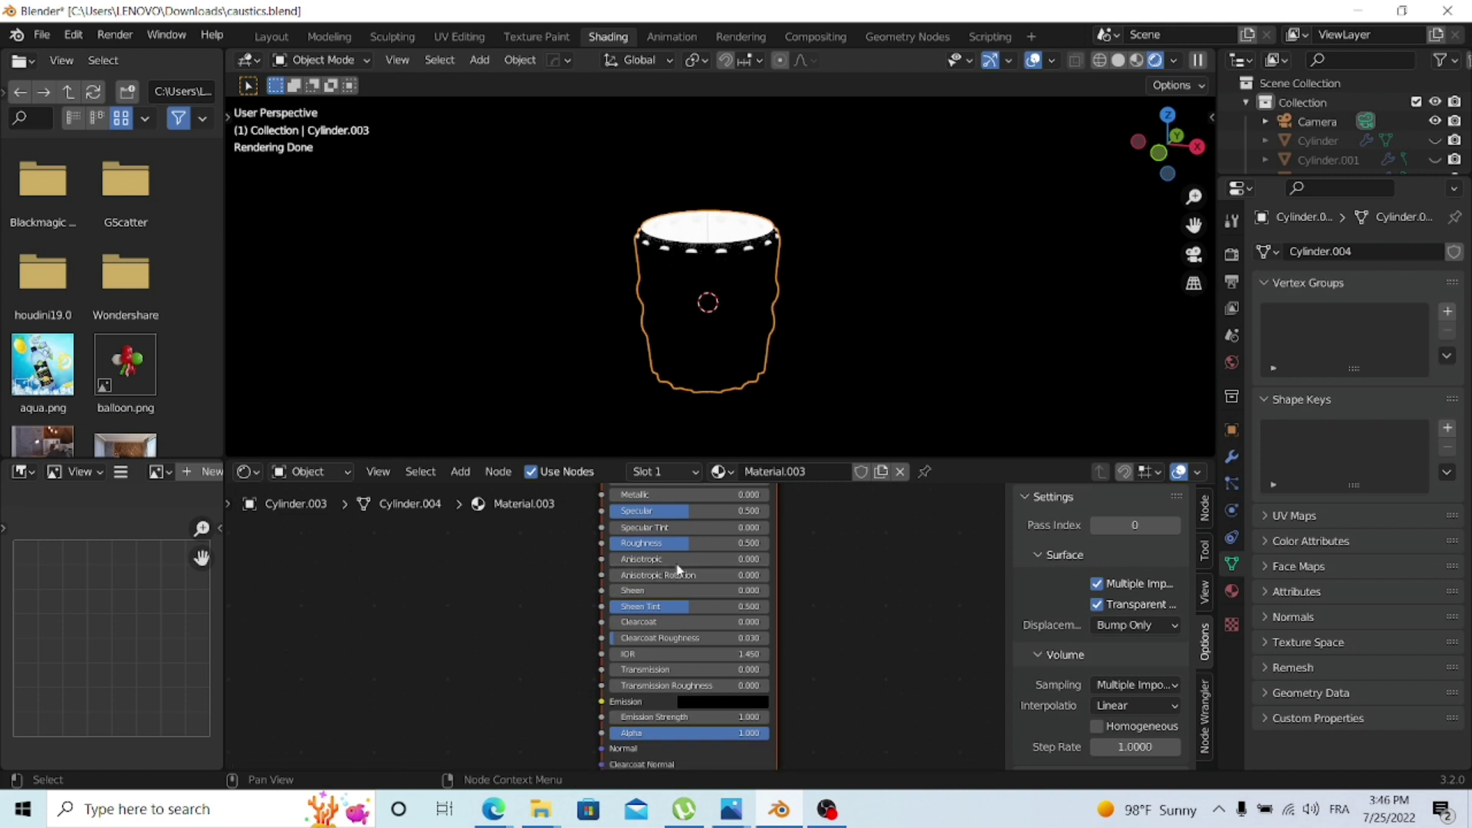
drag(690, 543, 607, 541)
middle_drag(808, 627, 813, 574)
scroll(798, 590, up, 1)
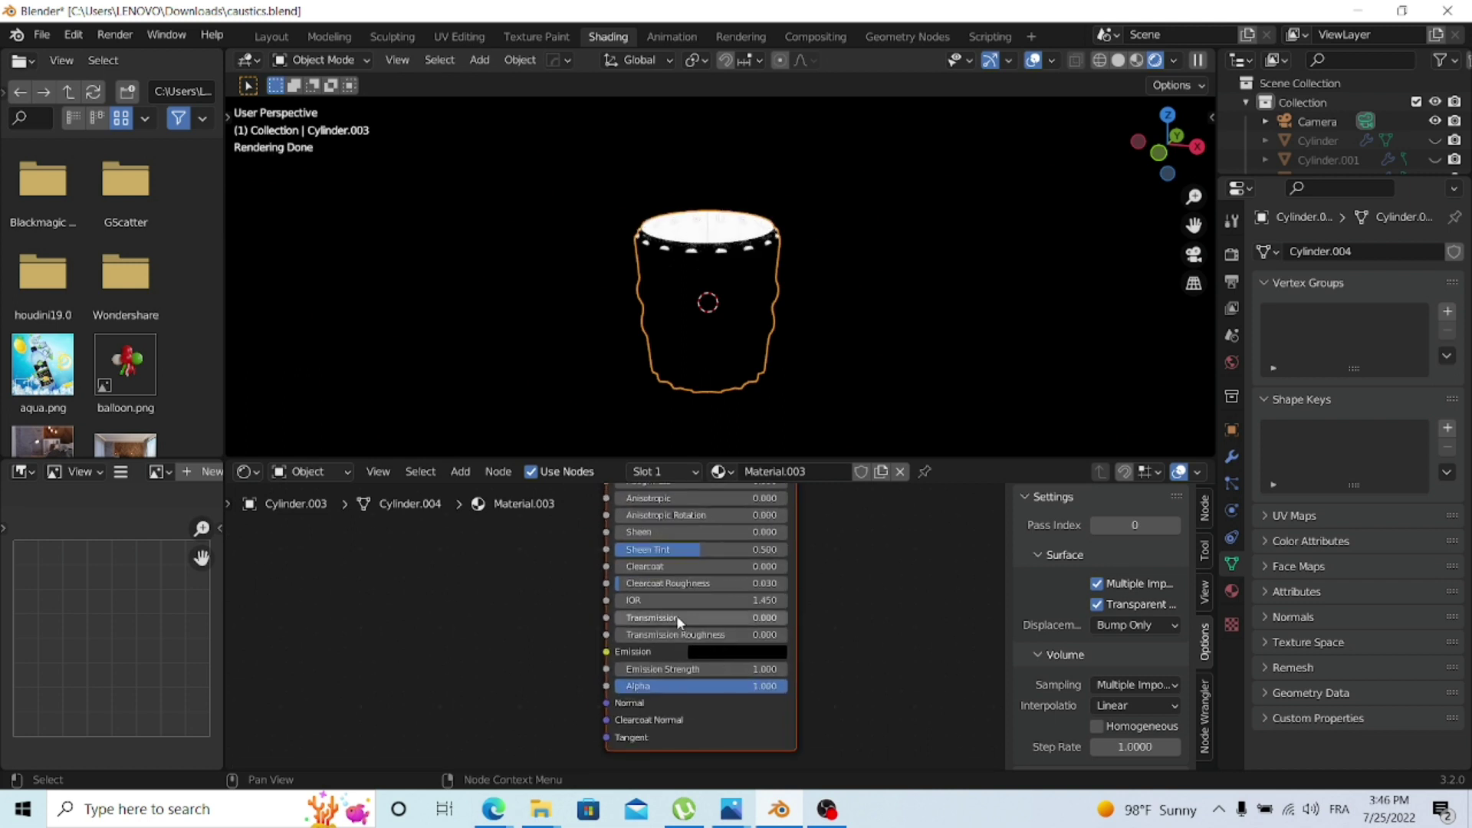
drag(677, 617, 786, 617)
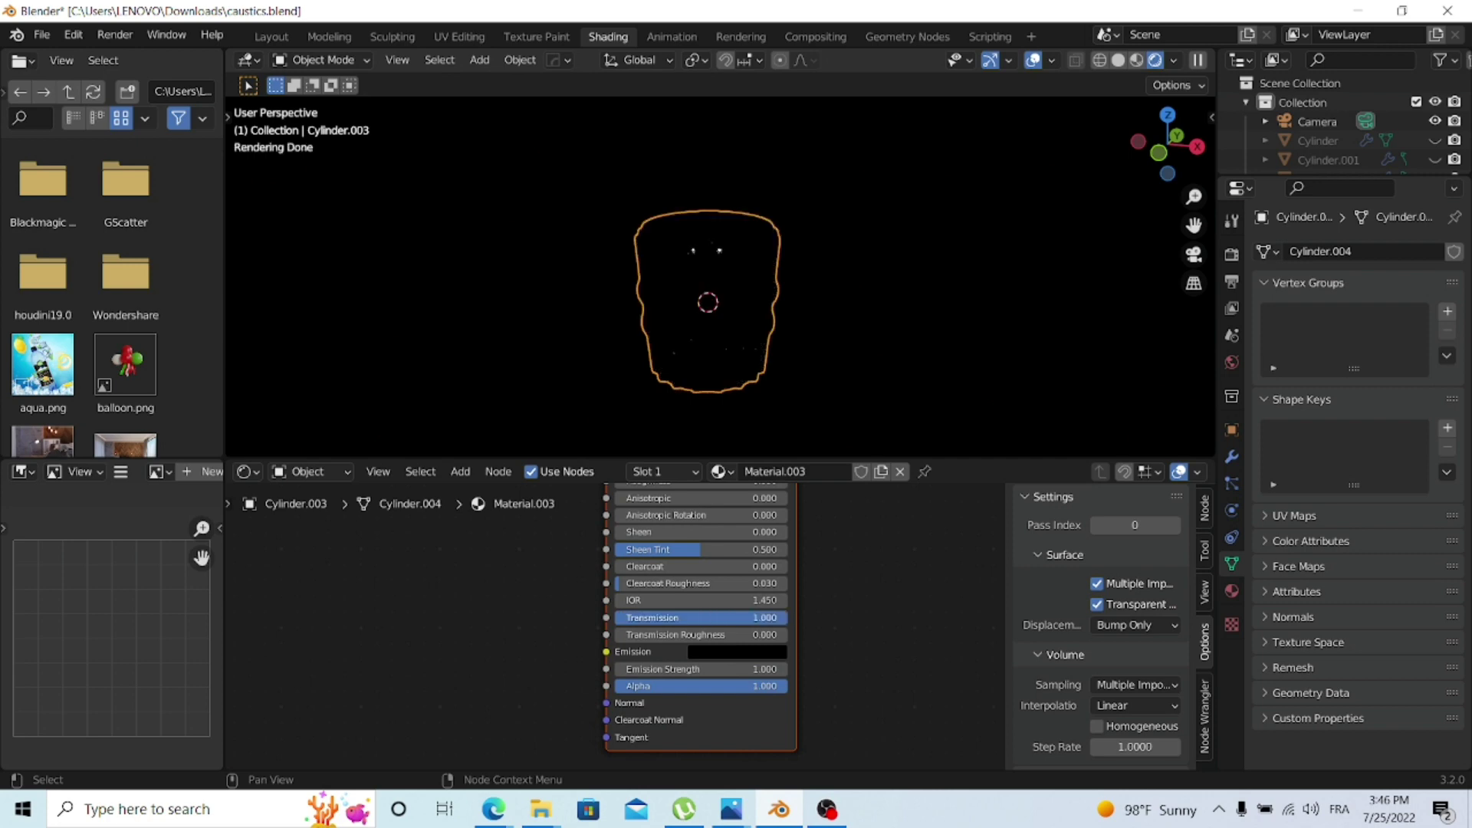
scroll(812, 669, down, 1)
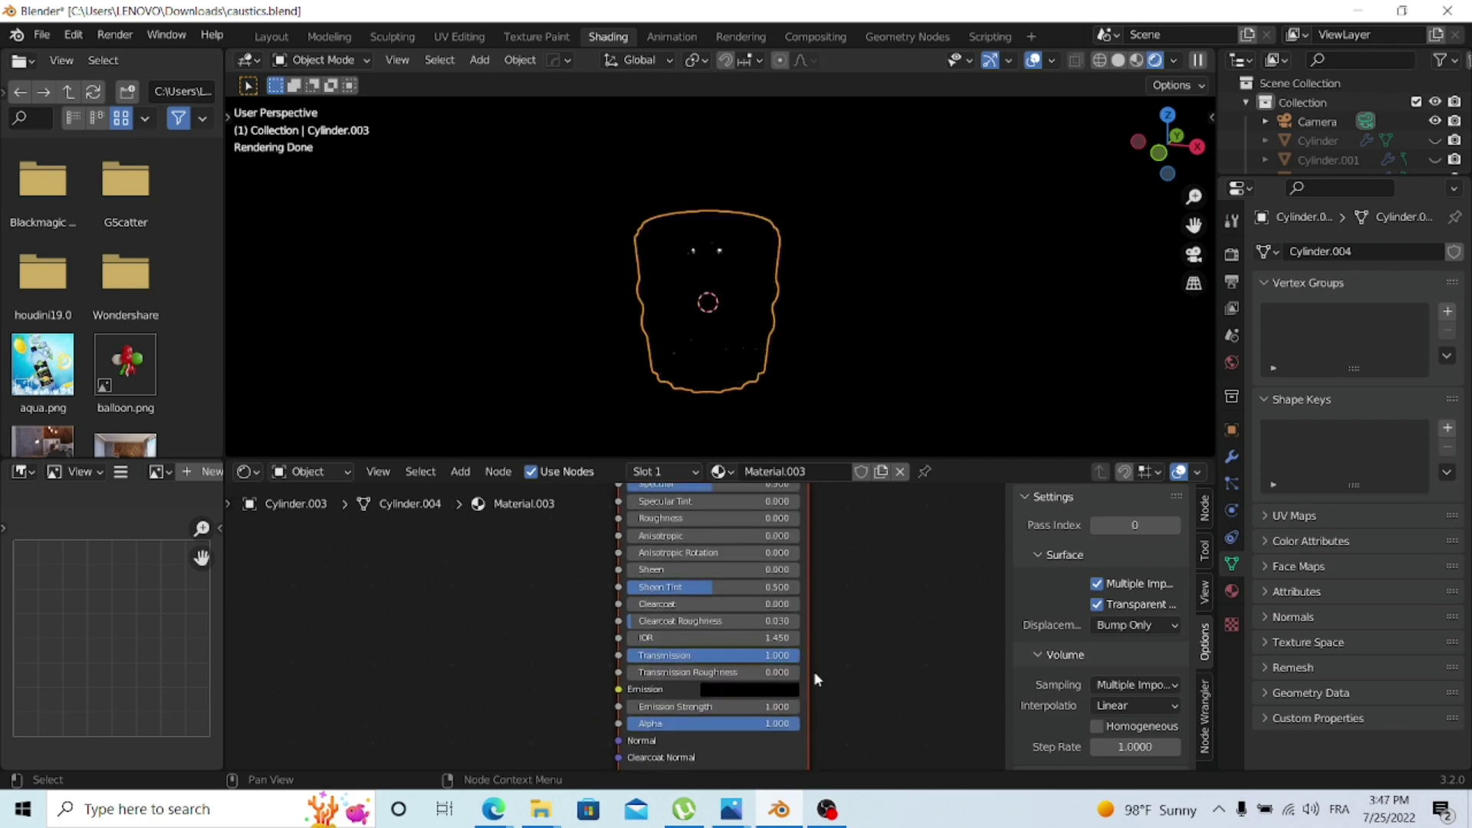
- Add a plane in the Layout workspace with rendered shading and scale it up well beyond the glass
click(272, 36)
scroll(534, 293, down, 3)
key(z)
click(611, 311)
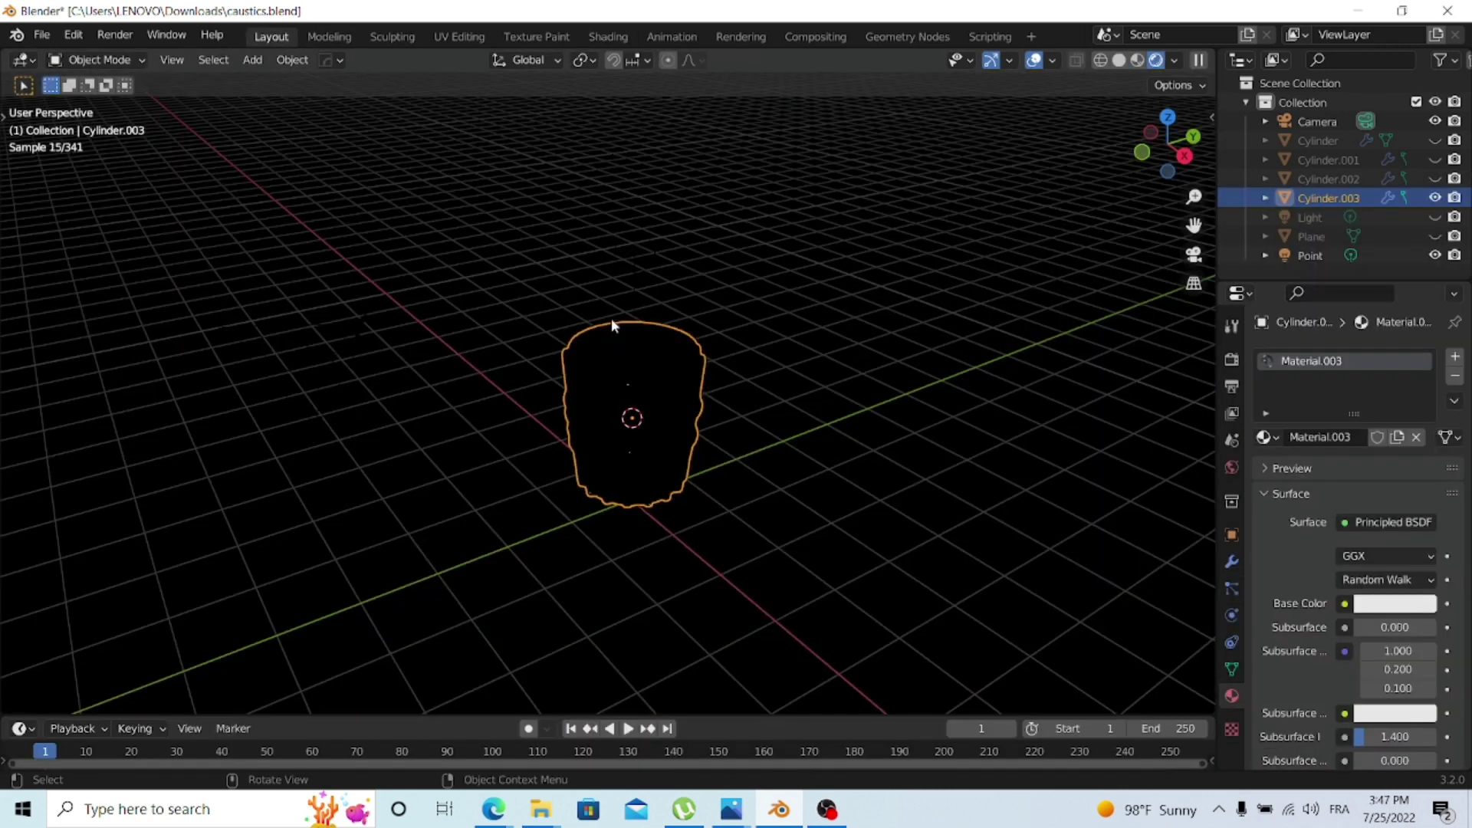
key(shift+a)
mouse_move(542, 168)
click(684, 169)
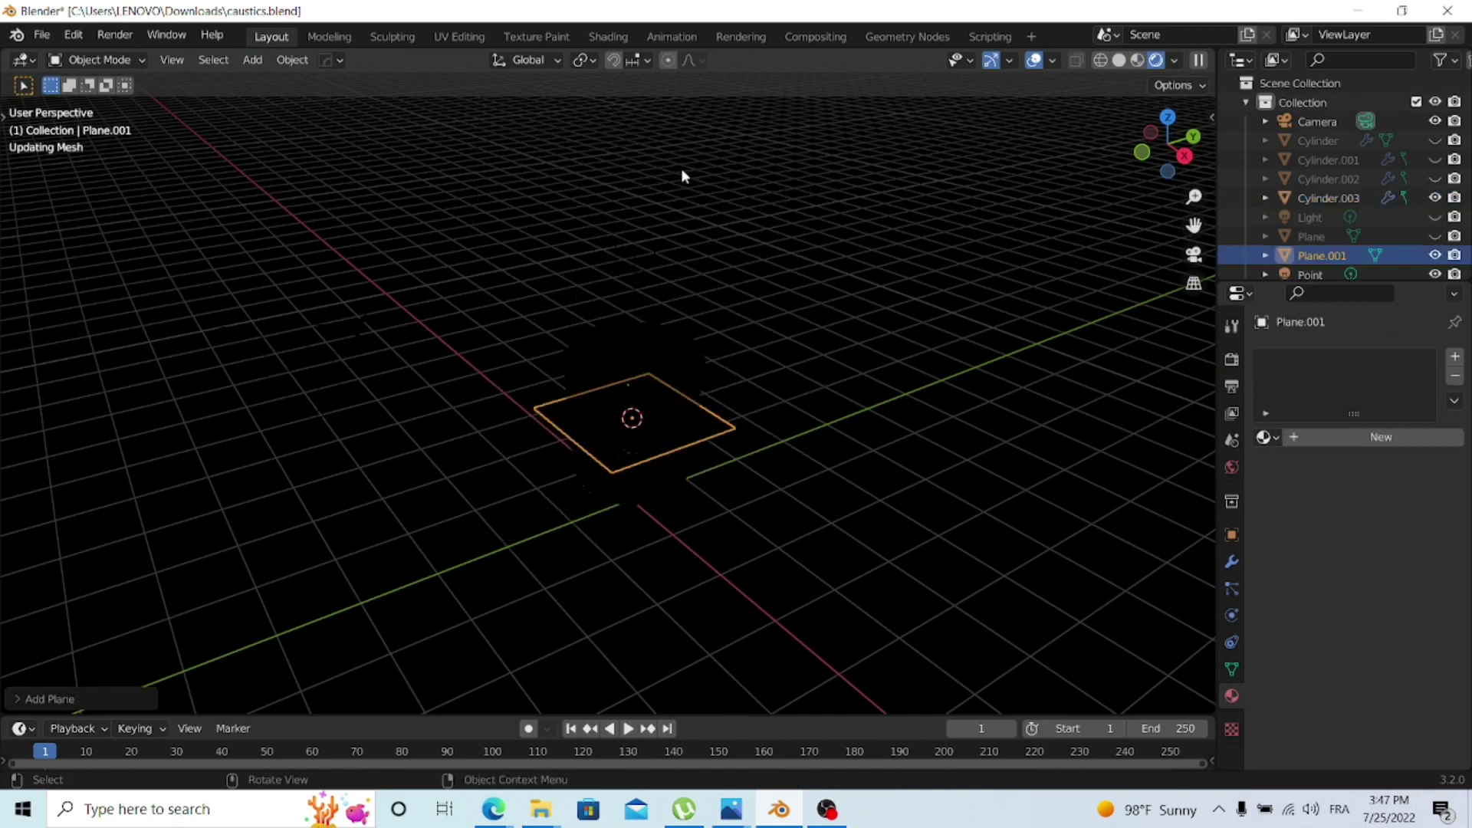
key(s)
click(957, 363)
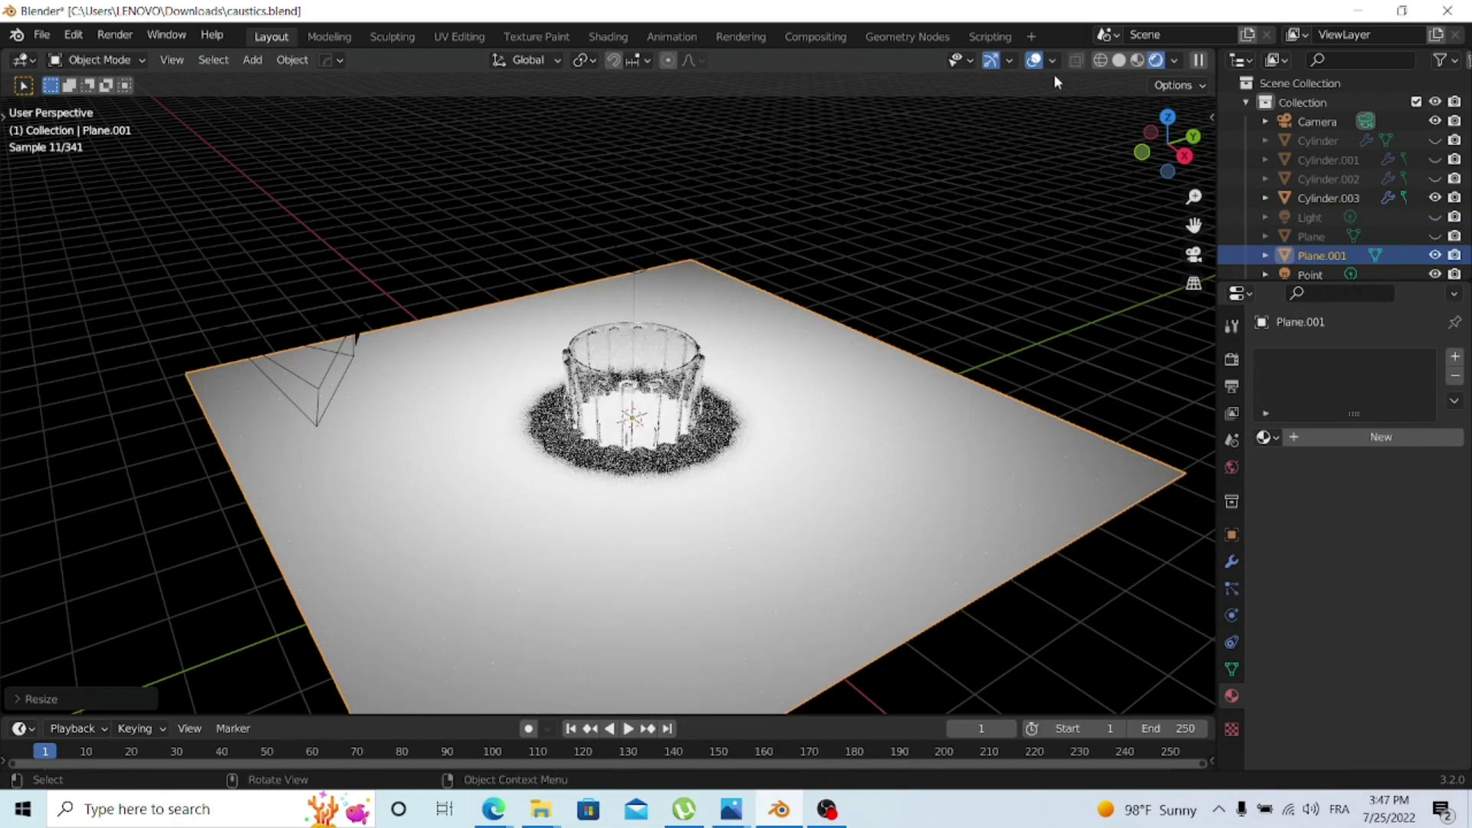
- Lower the plane along the Z axis to beneath the glass and enlarge it further as a floor
key(g)
key(z)
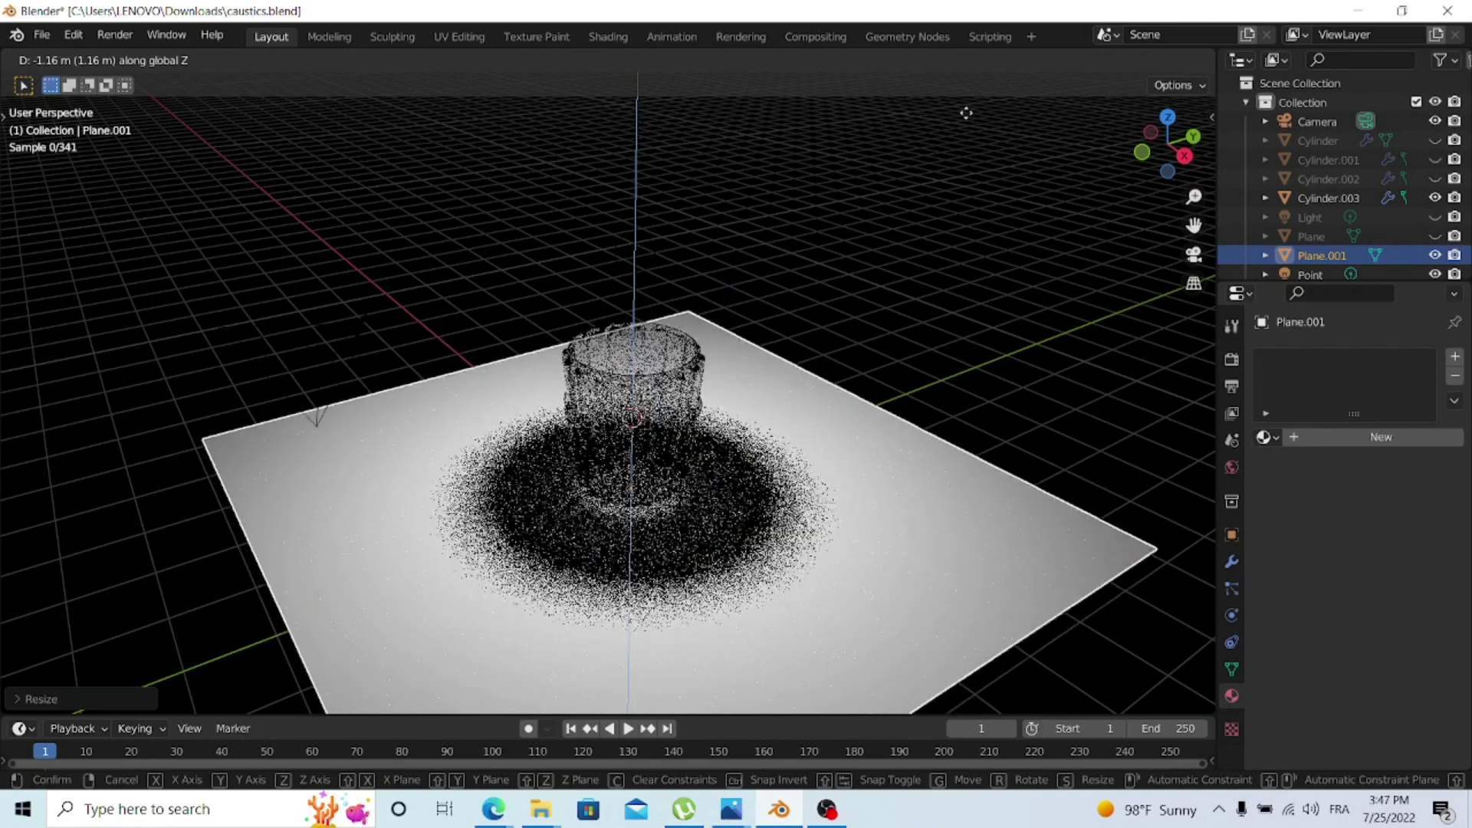
click(1008, 576)
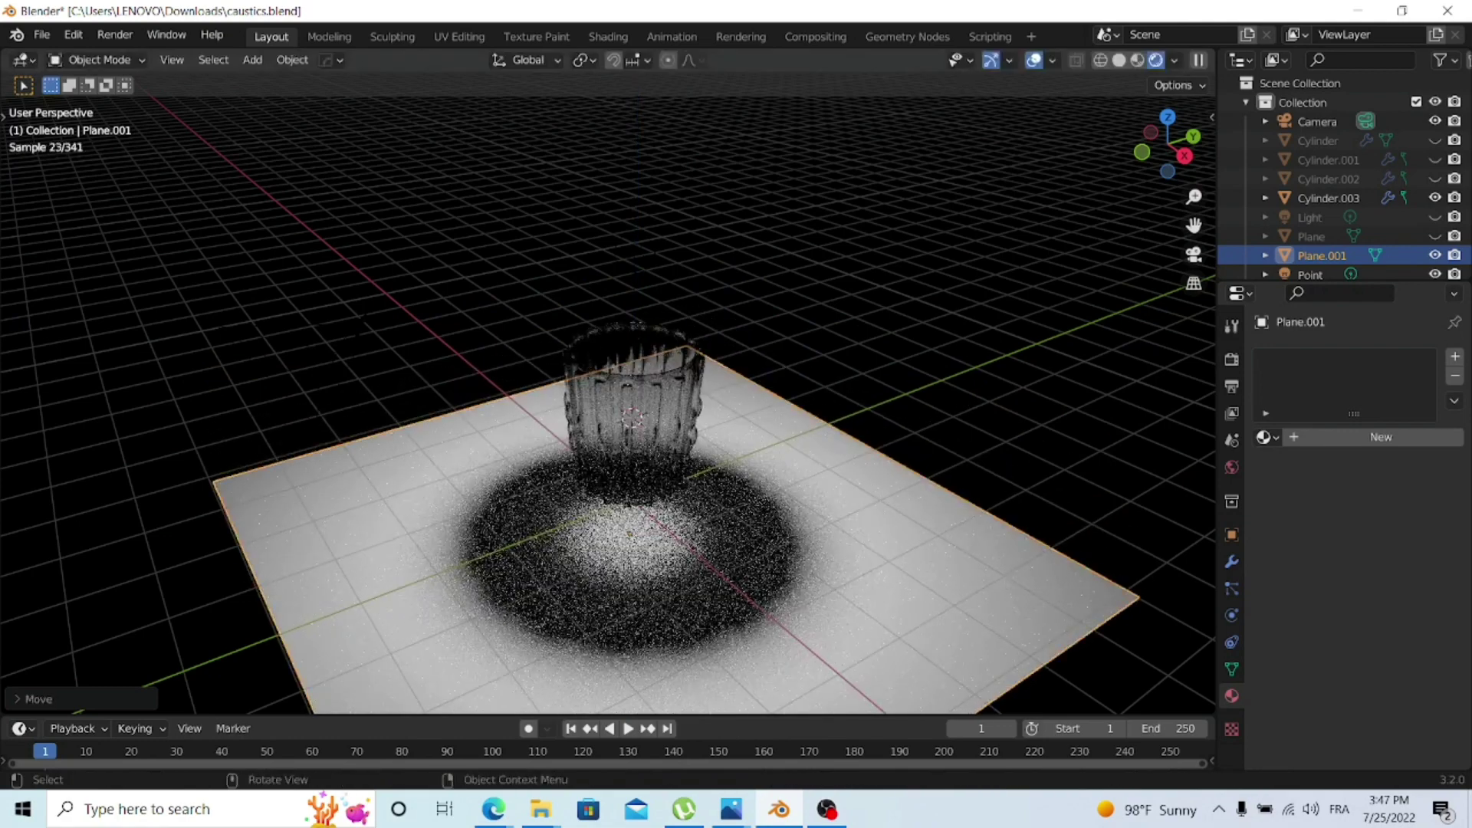
key(s)
click(29, 224)
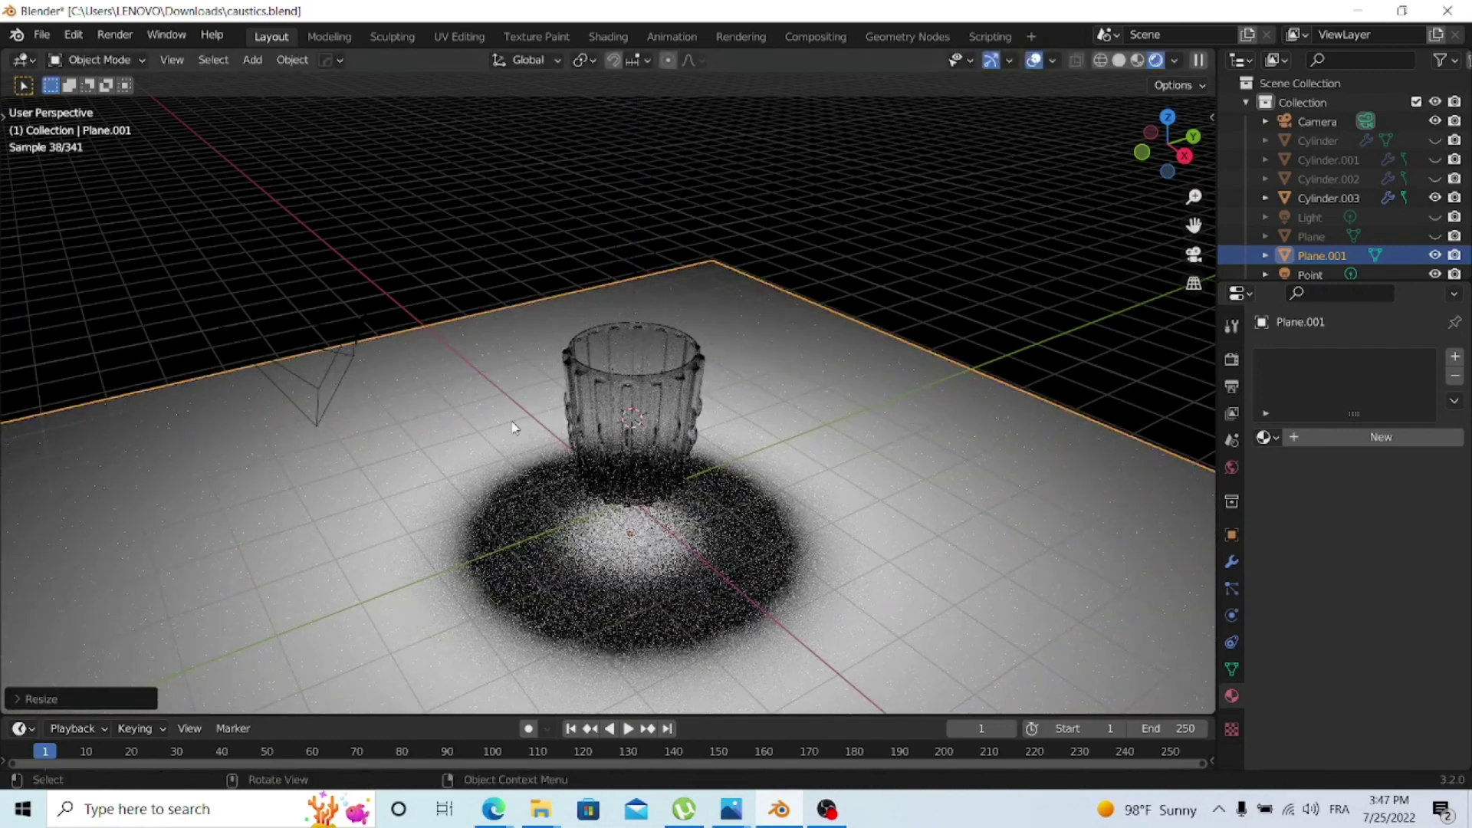
click(899, 426)
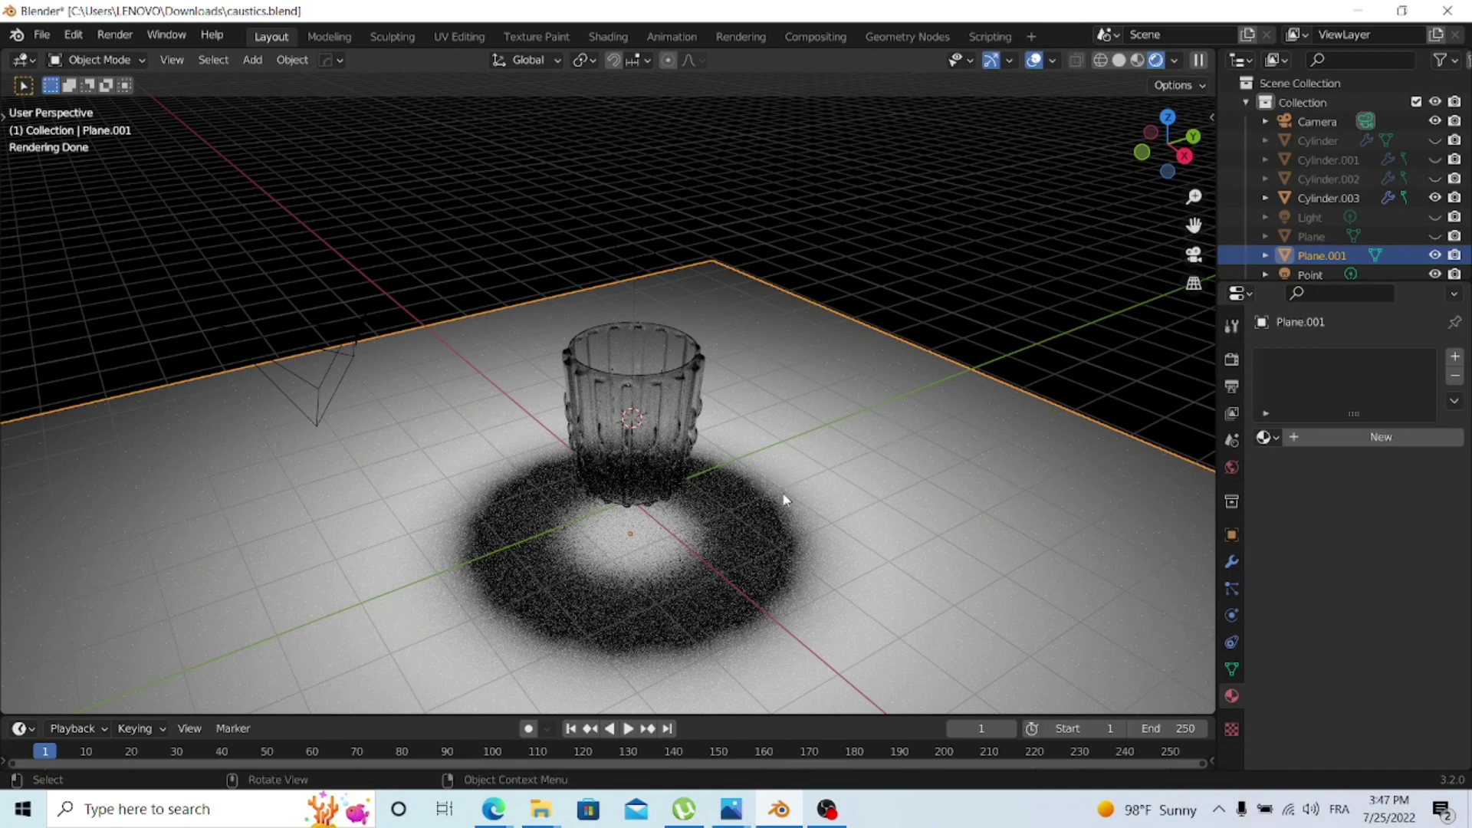
- Enable Cast Shadow Caustics in the object shading settings of the ribbed glass
click(690, 425)
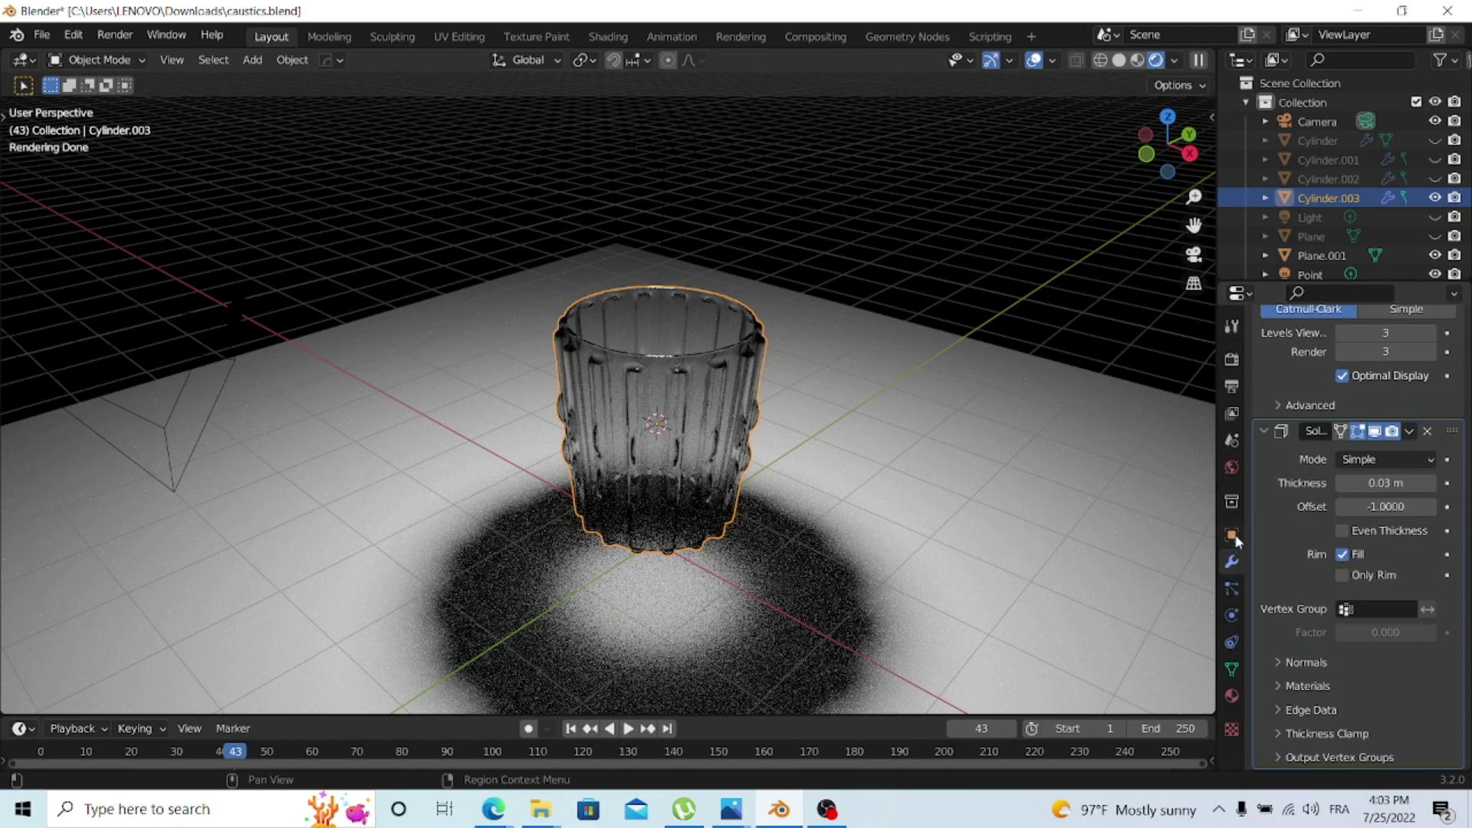
click(1232, 536)
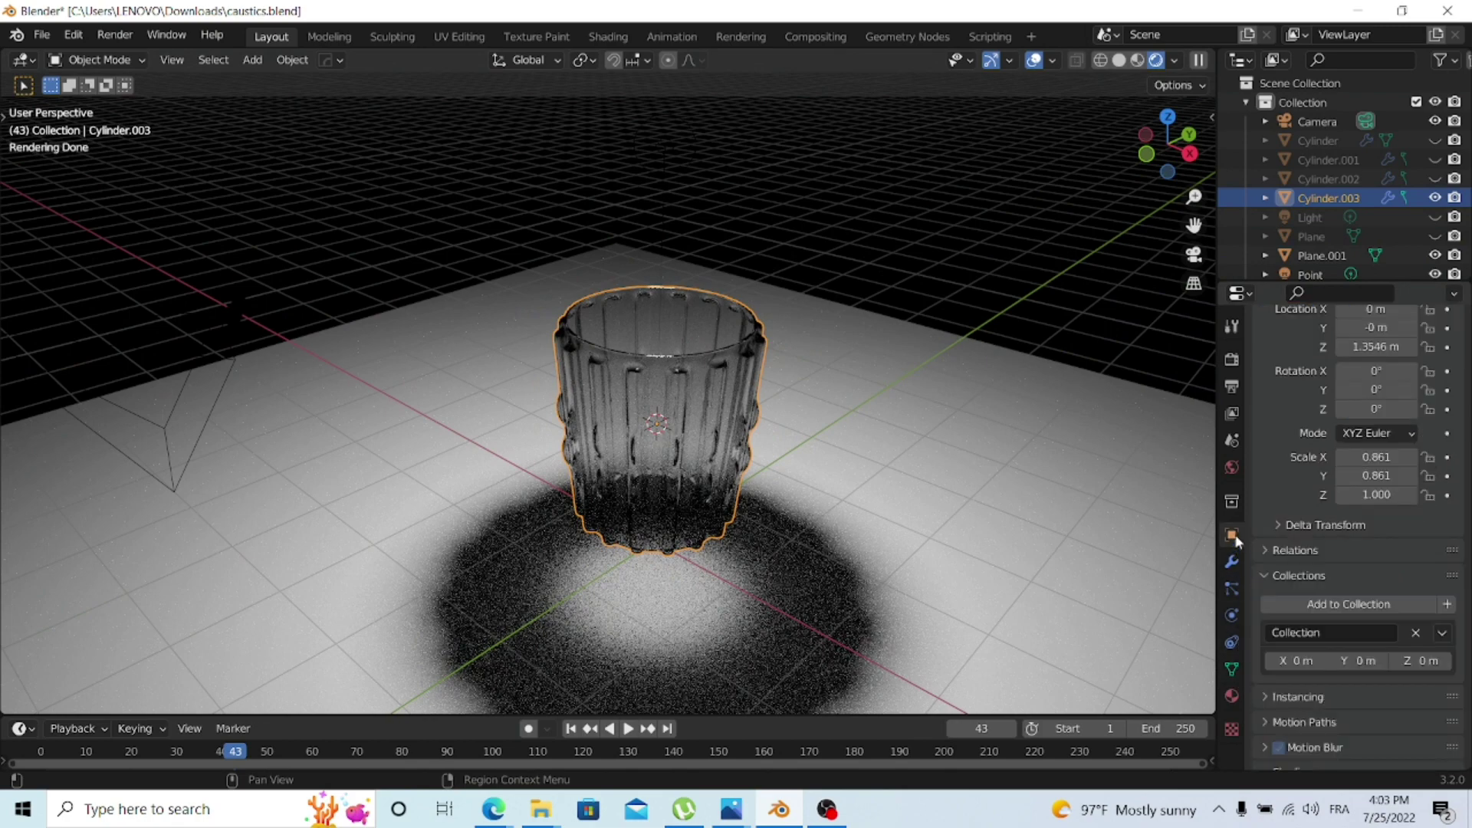
scroll(1280, 508, down, 3)
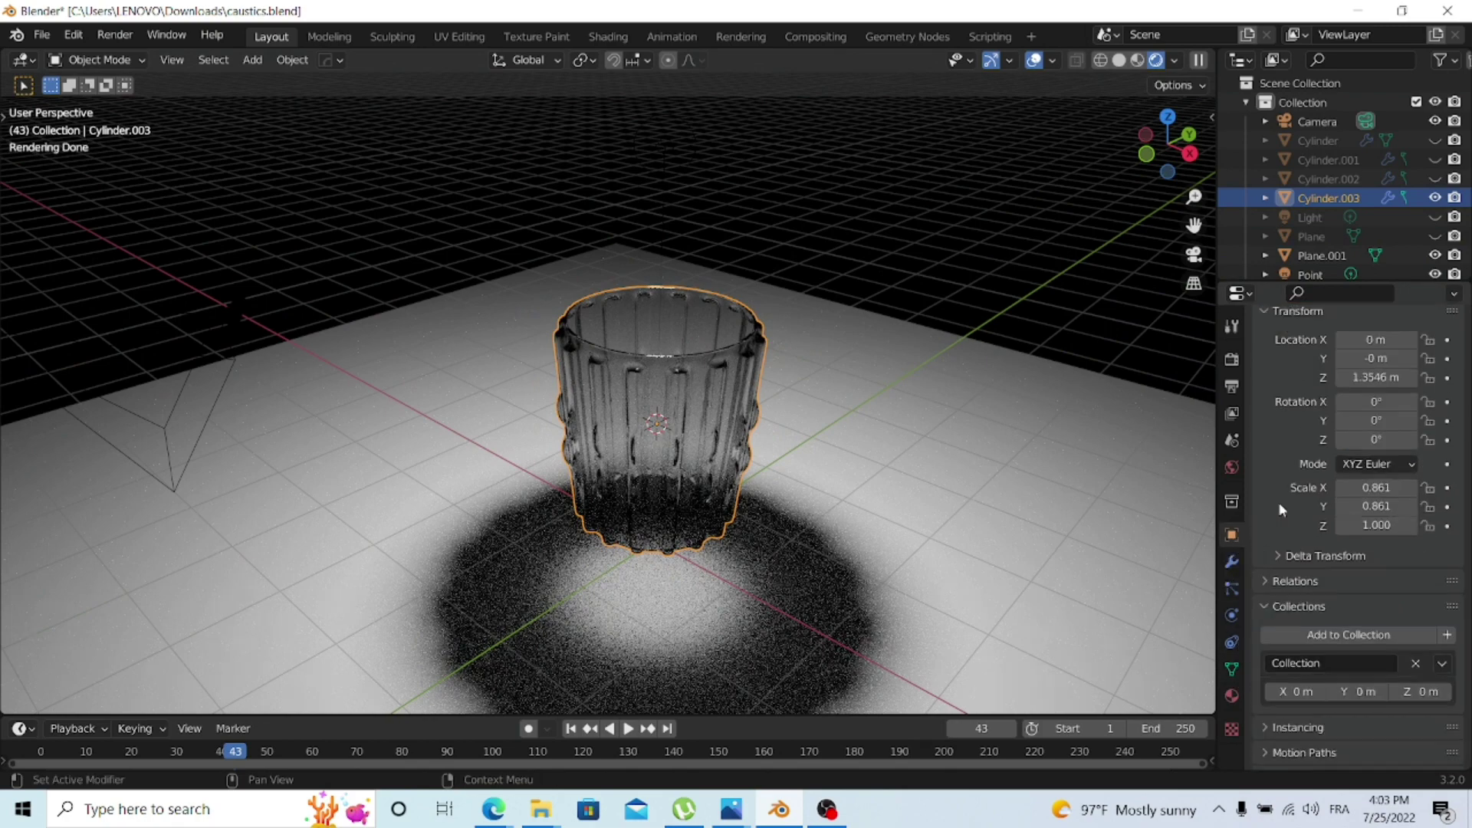
scroll(1280, 510, down, 6)
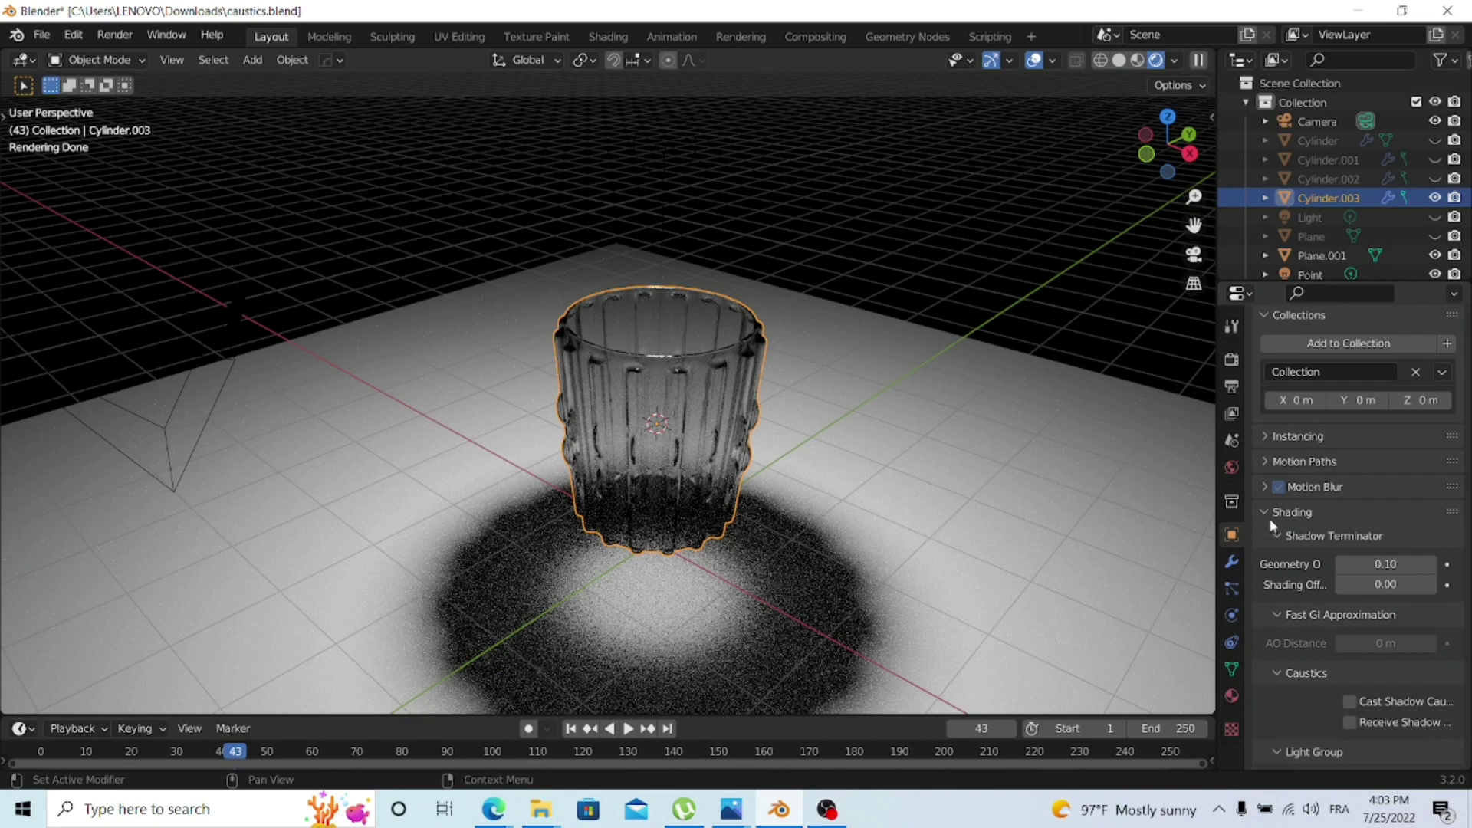
click(1271, 518)
click(1268, 656)
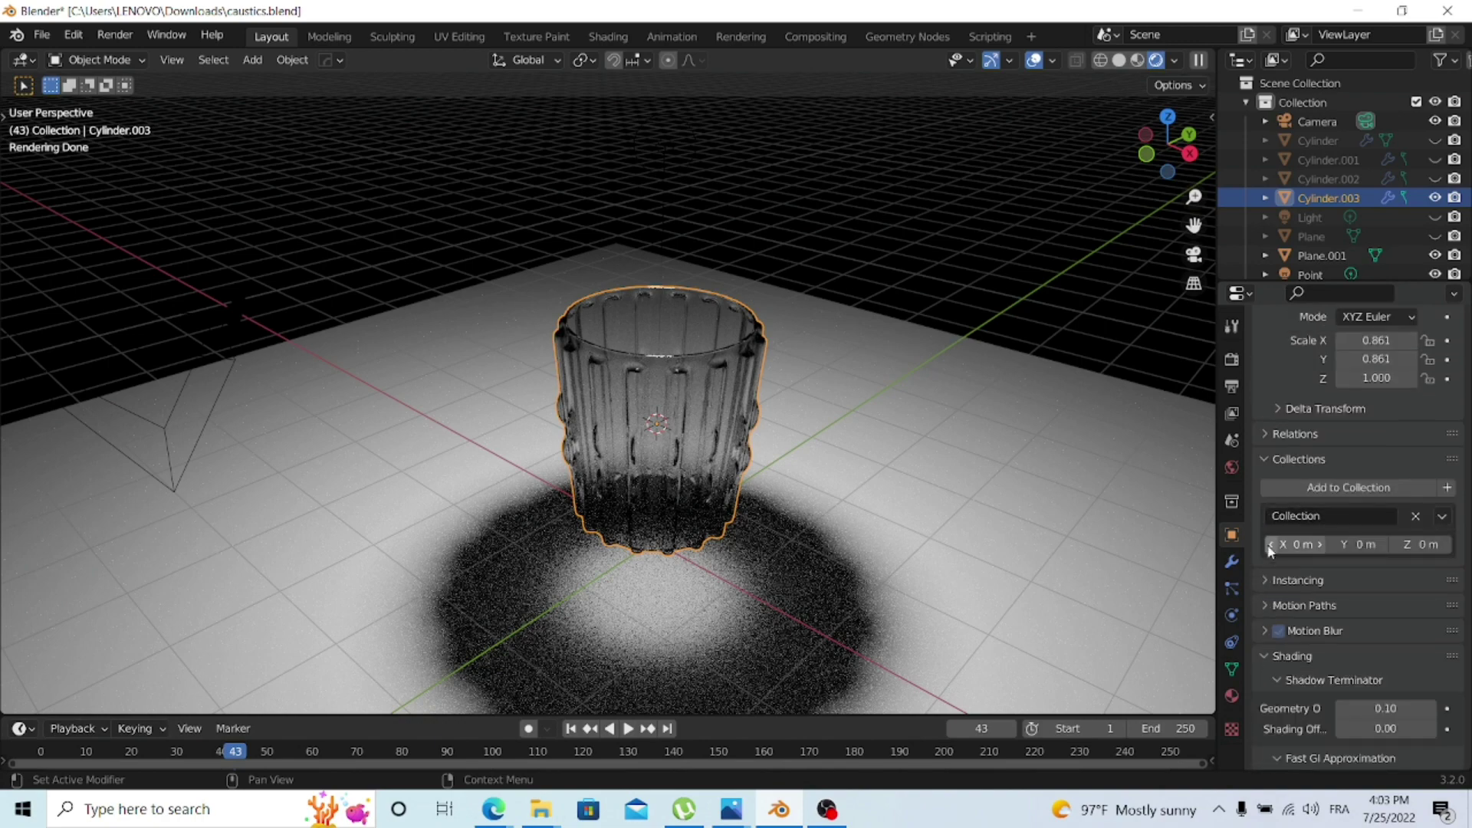
scroll(1269, 549, down, 5)
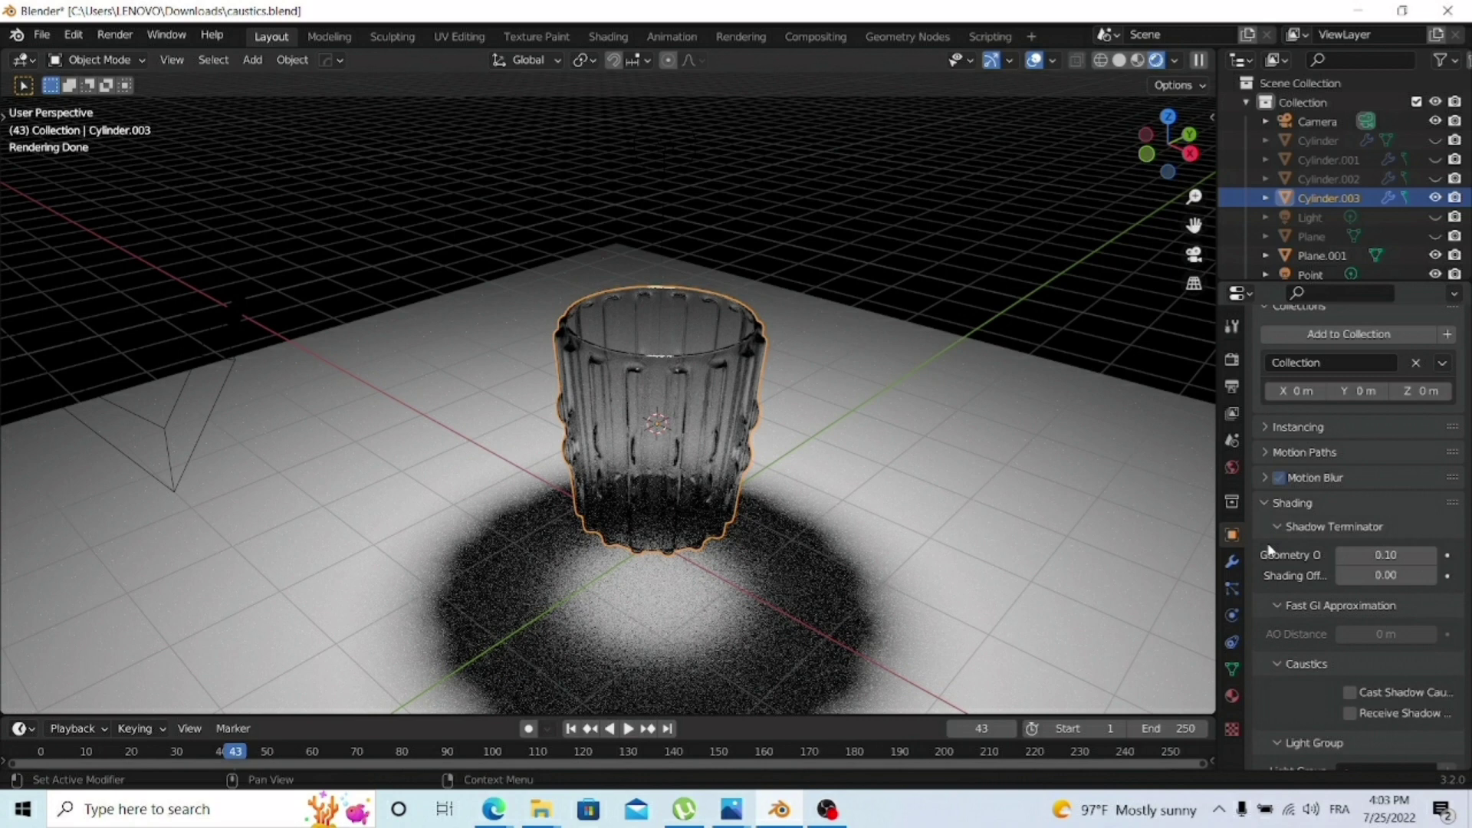
scroll(1269, 548, down, 3)
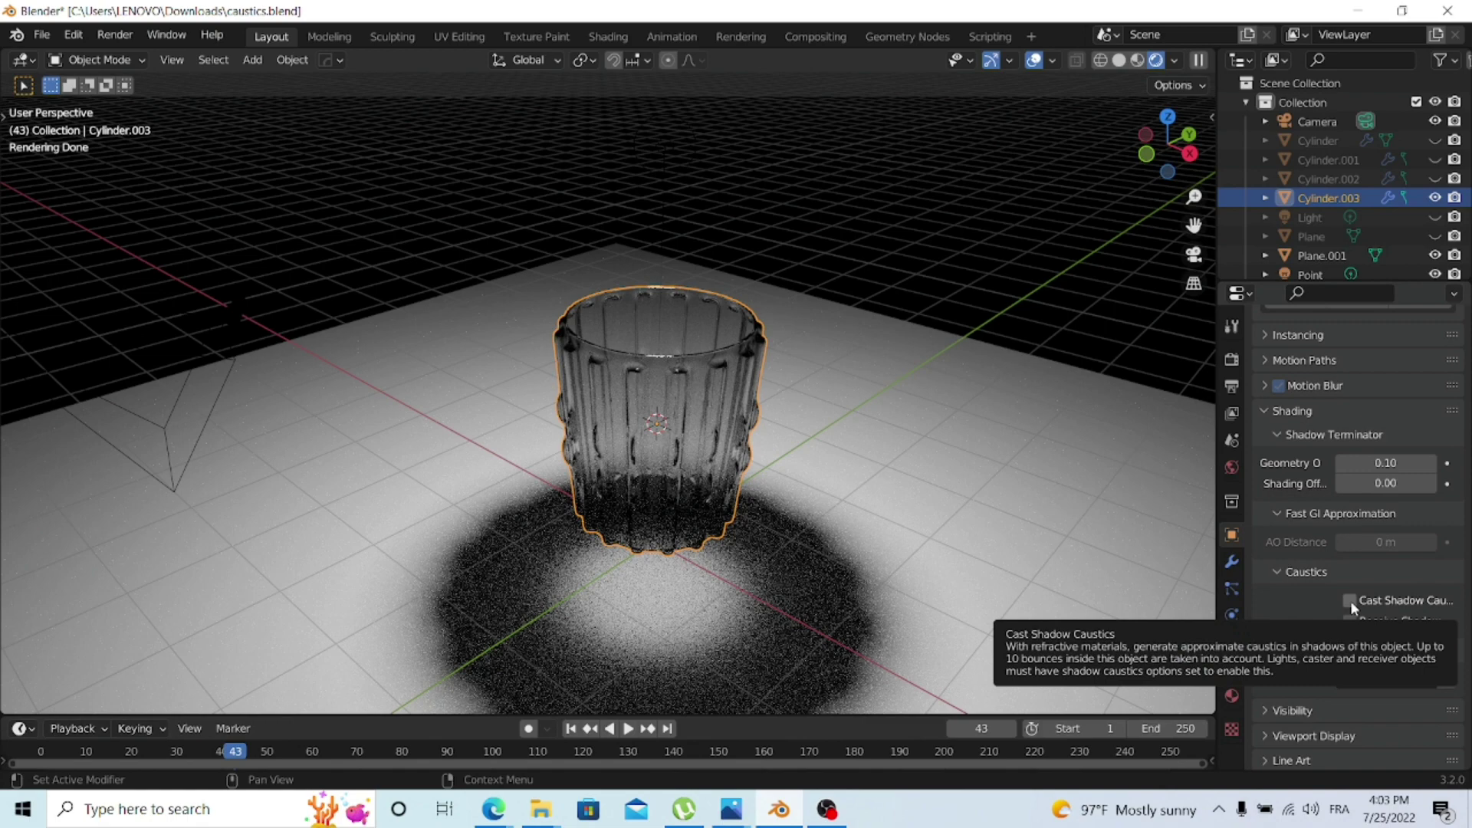
click(1350, 600)
- Enable Receive Shadow Caustics in the object shading settings of the floor plane
middle_drag(720, 660, 755, 477)
click(811, 333)
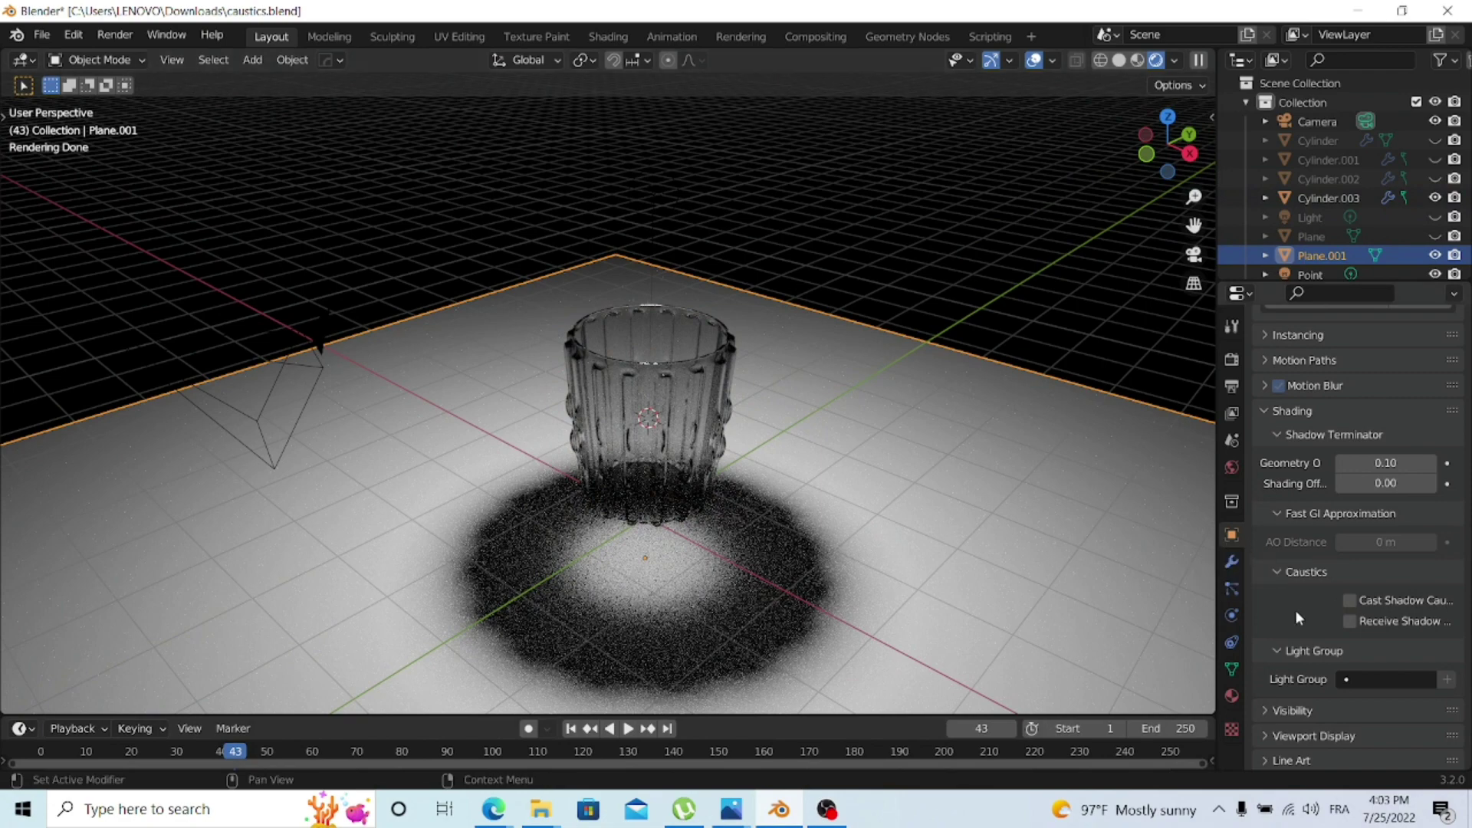
scroll(1296, 613, down, 1)
scroll(1295, 613, up, 2)
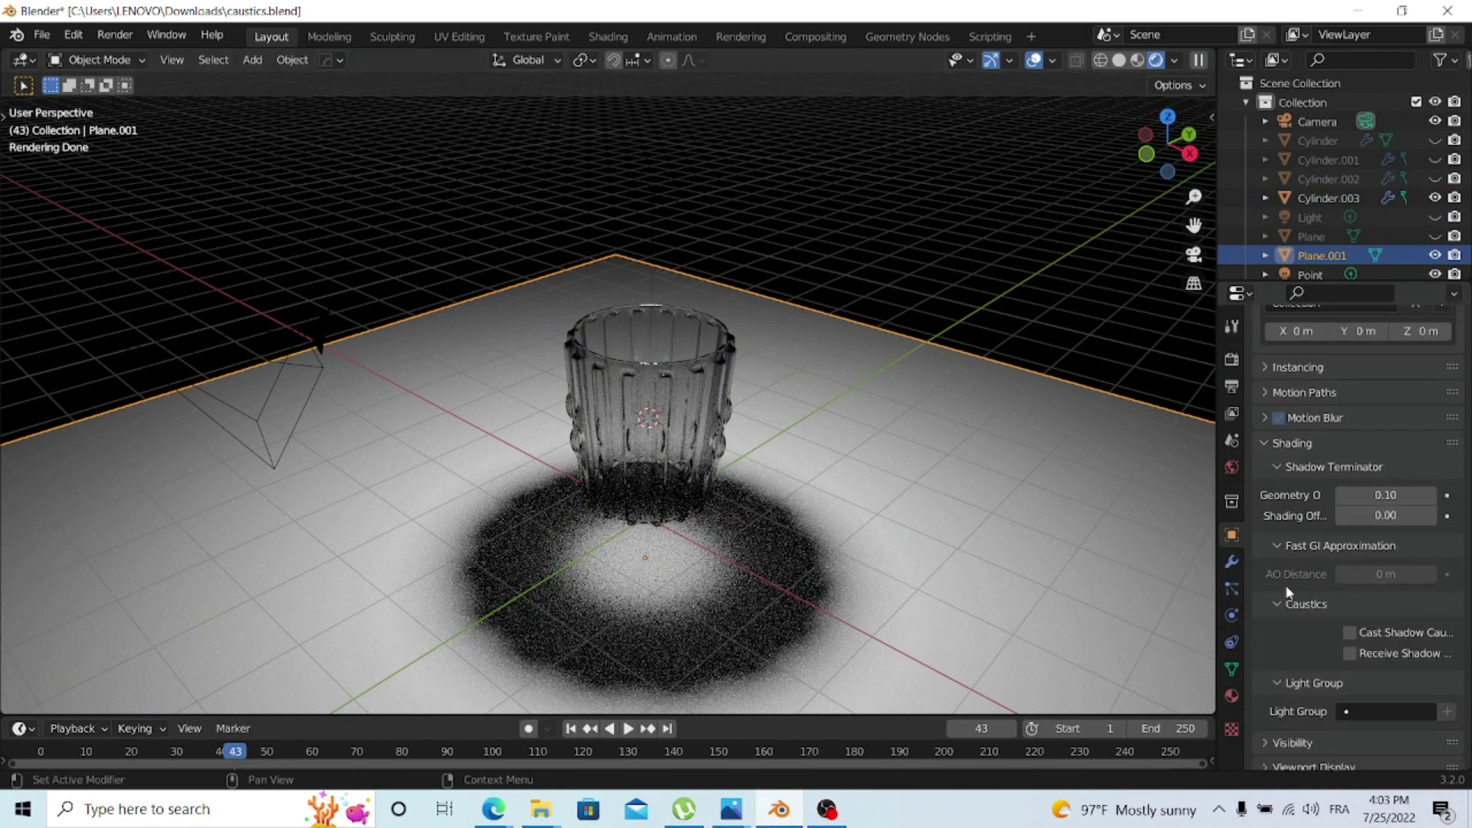
click(1351, 655)
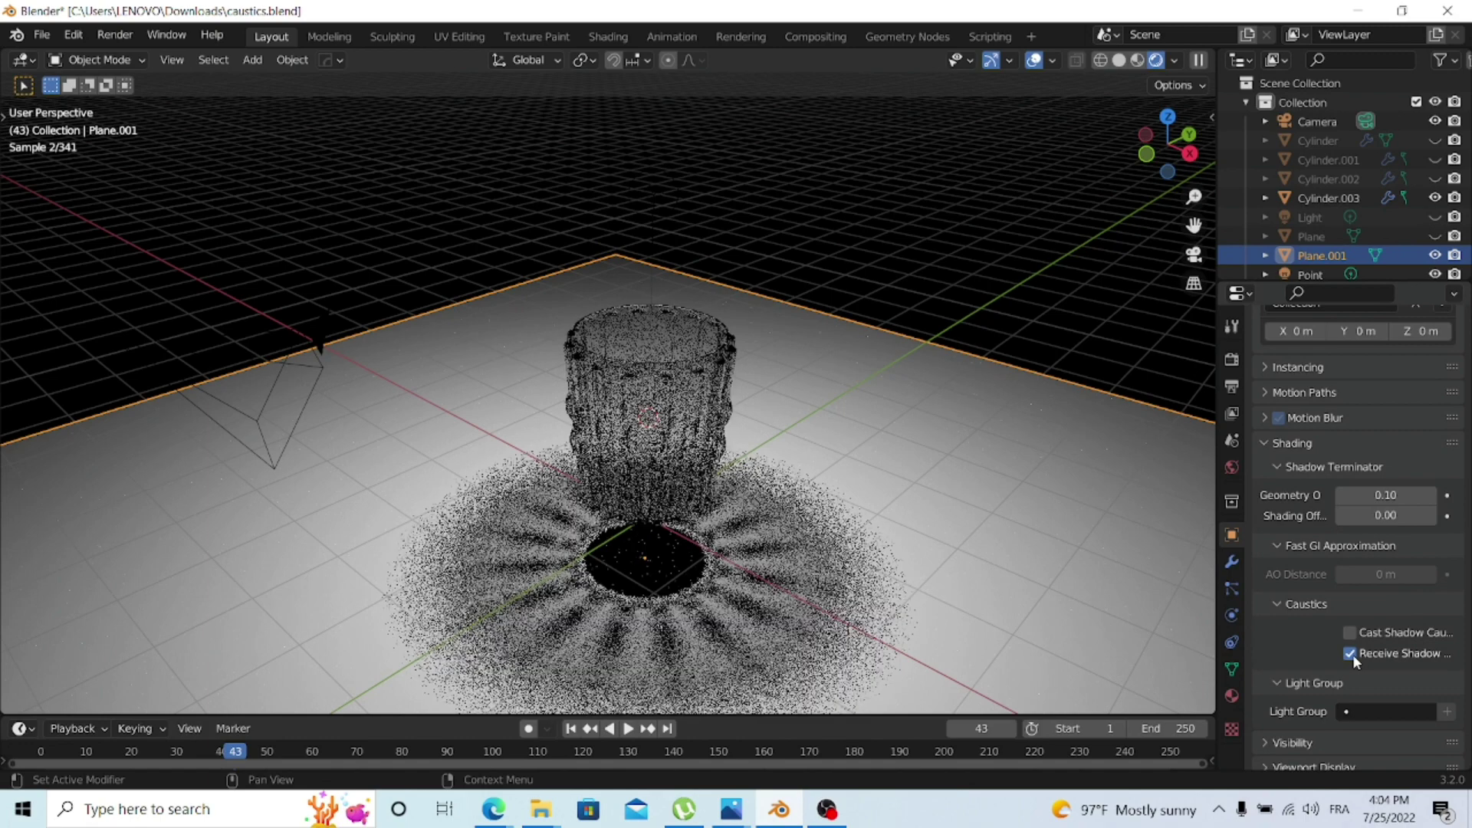
- Turn the point light's Shadow Caustics off and back on to compare the shadow on the floor, and inspect it from another side
click(653, 194)
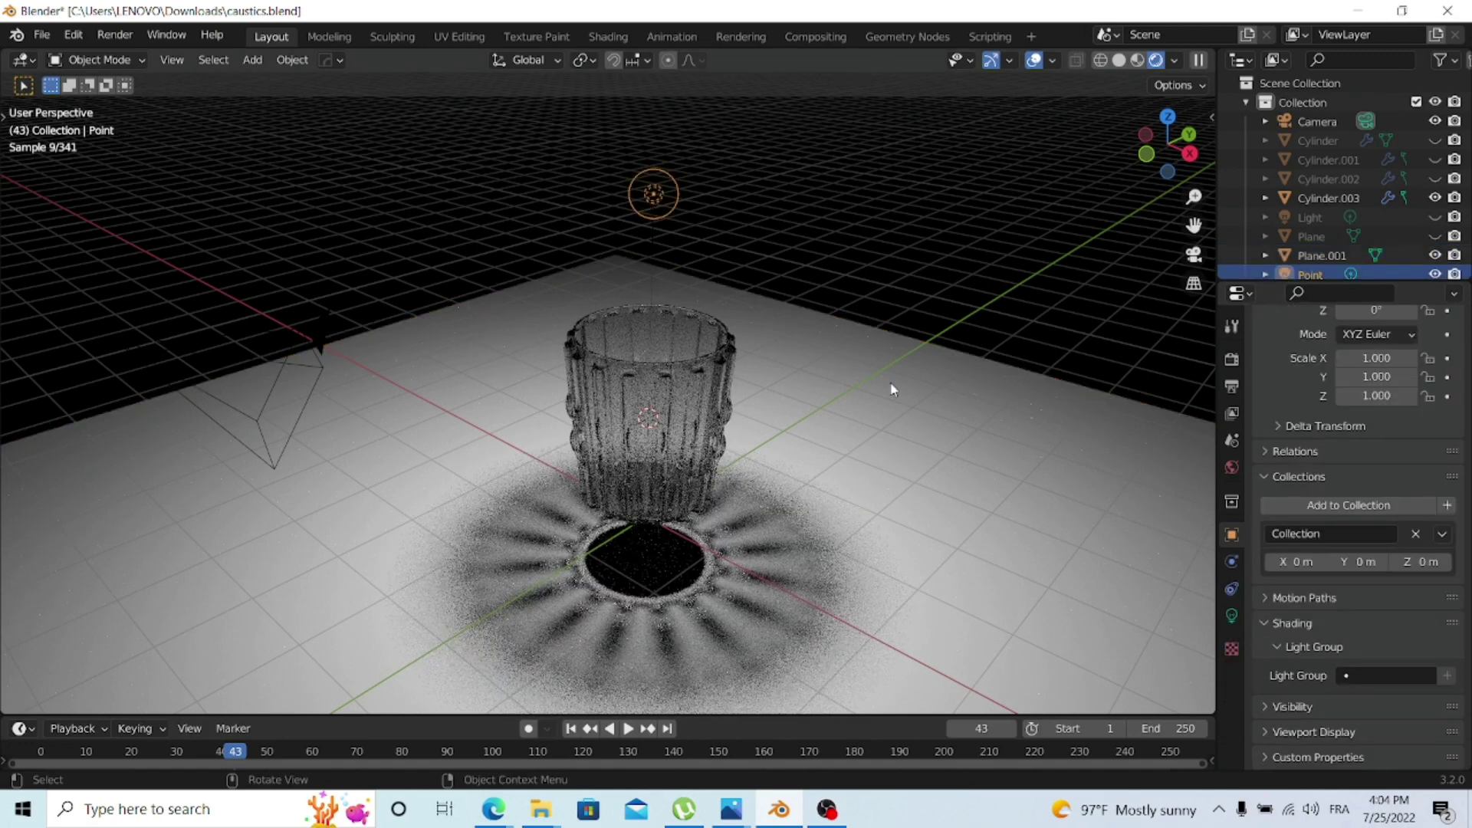
click(1232, 617)
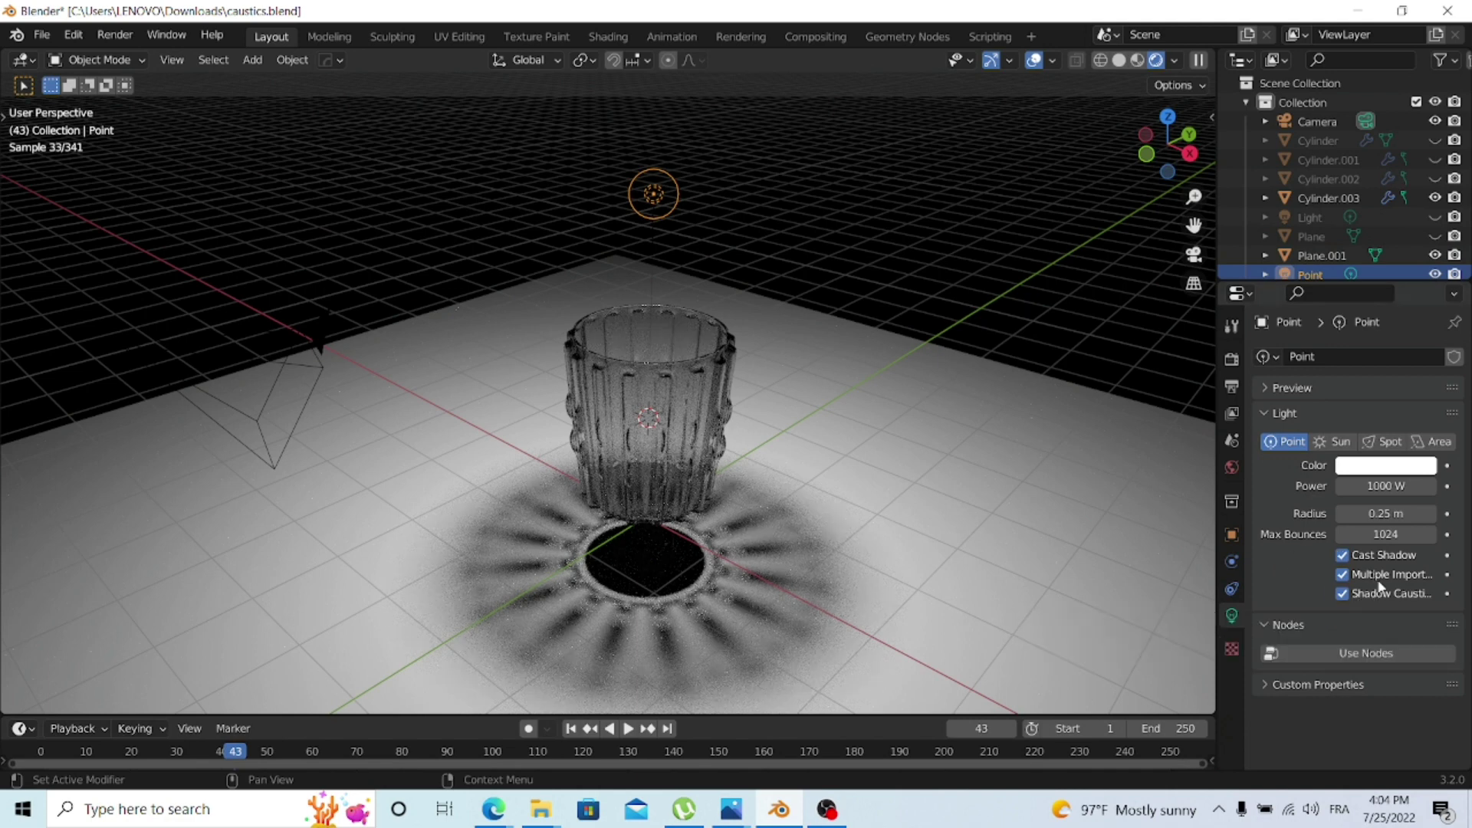
click(1342, 595)
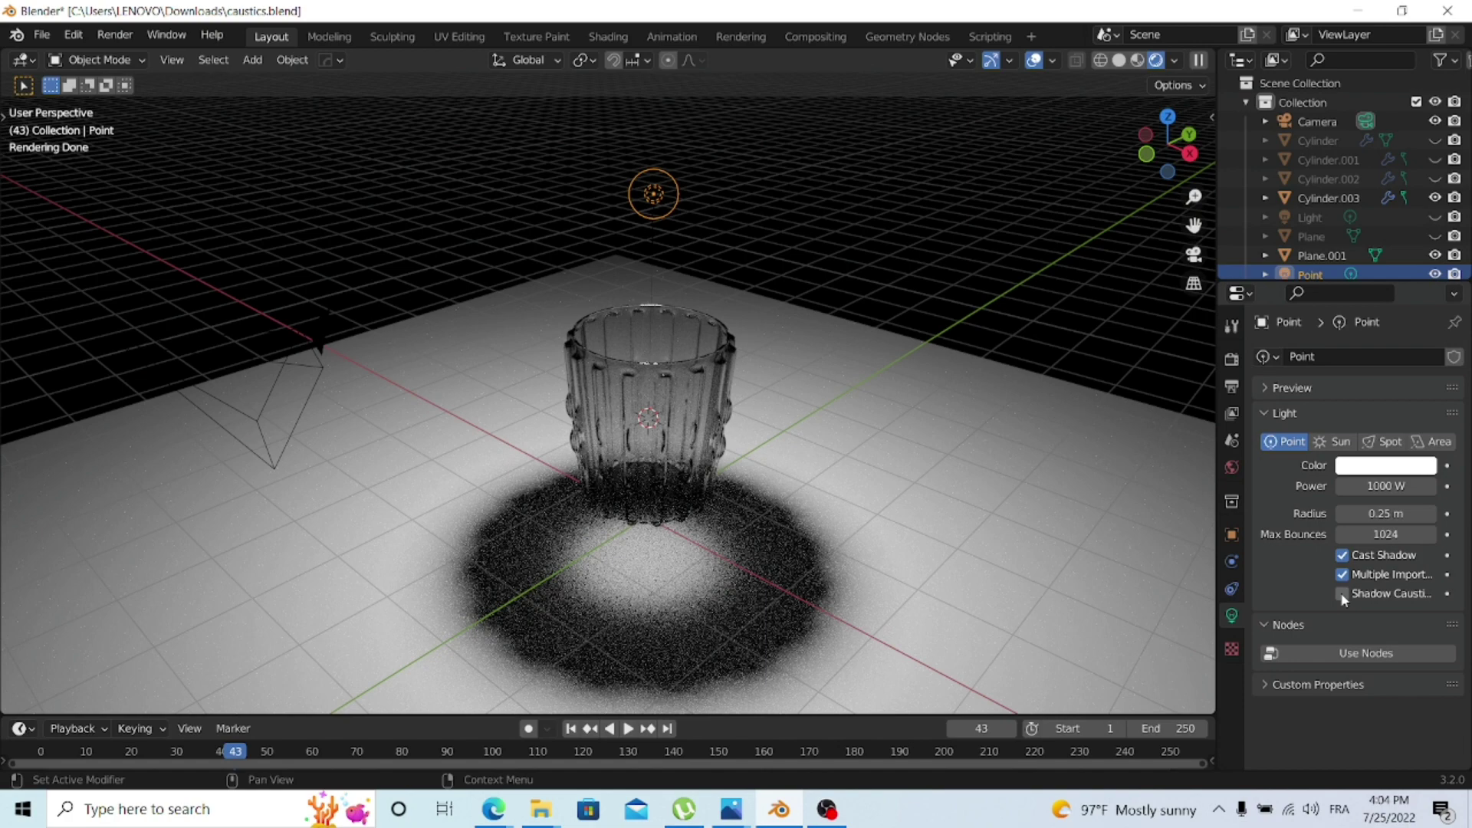
click(1343, 595)
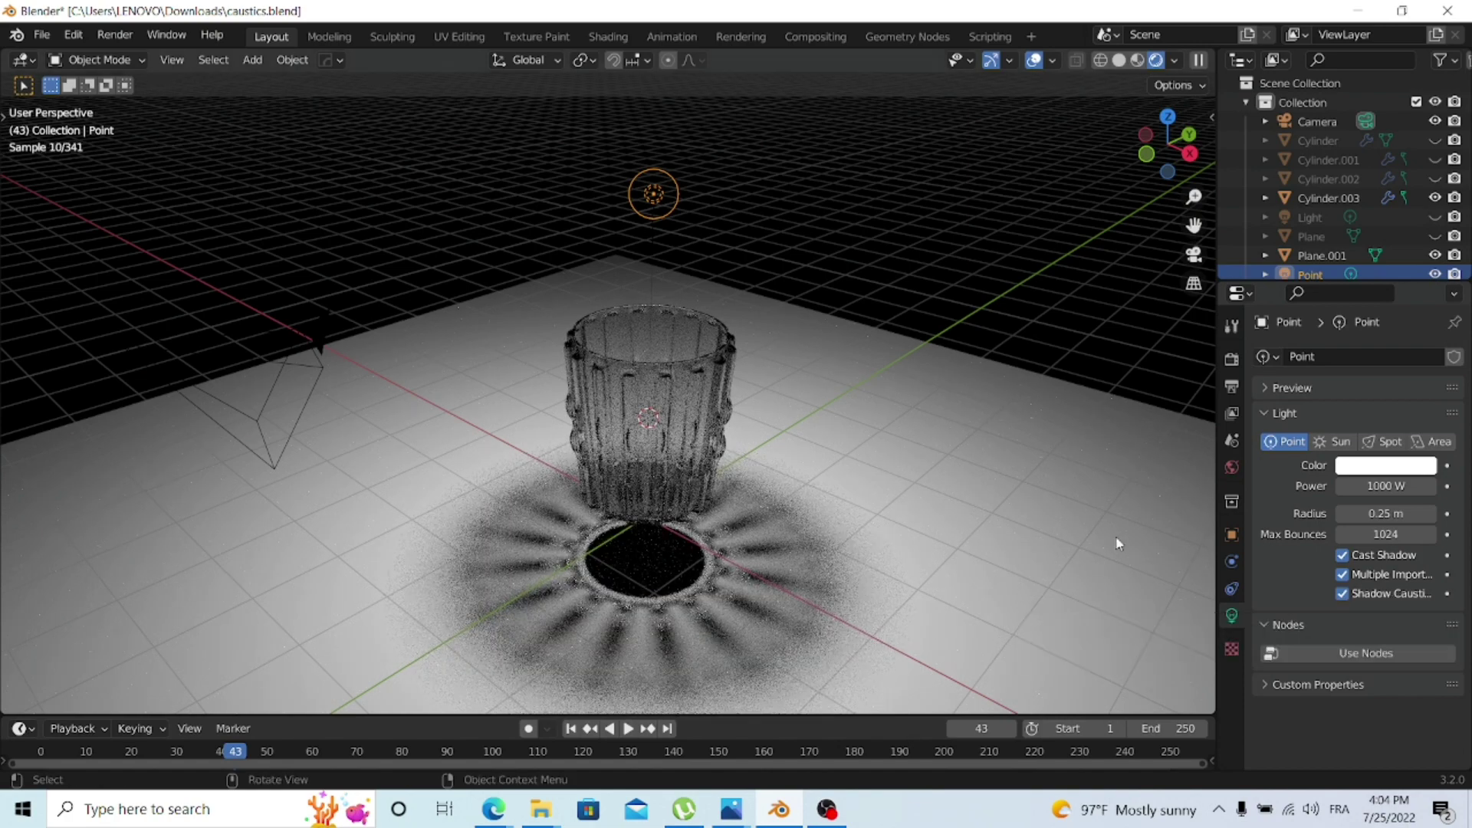
scroll(824, 299, down, 3)
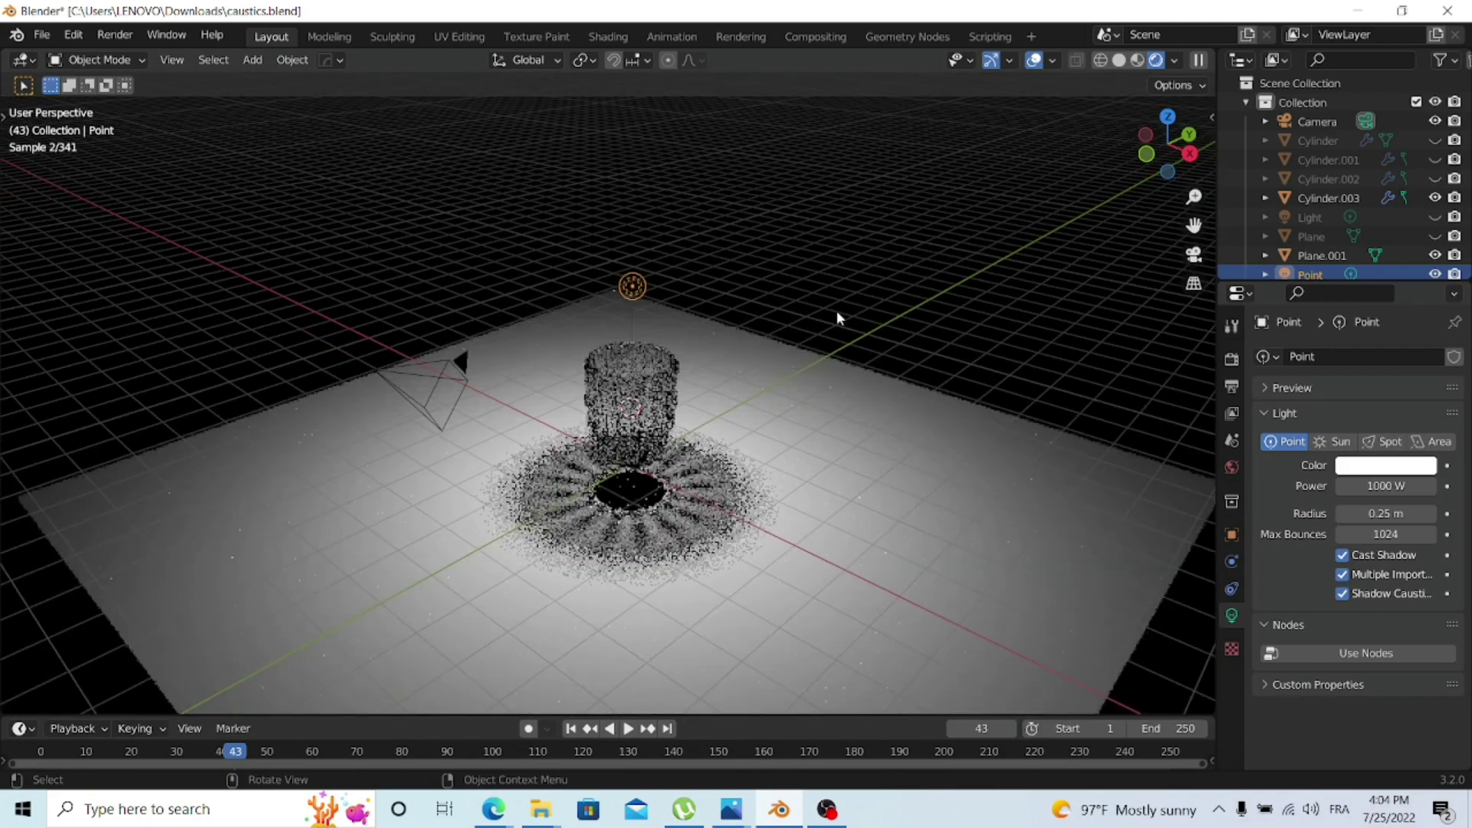
scroll(835, 310, up, 4)
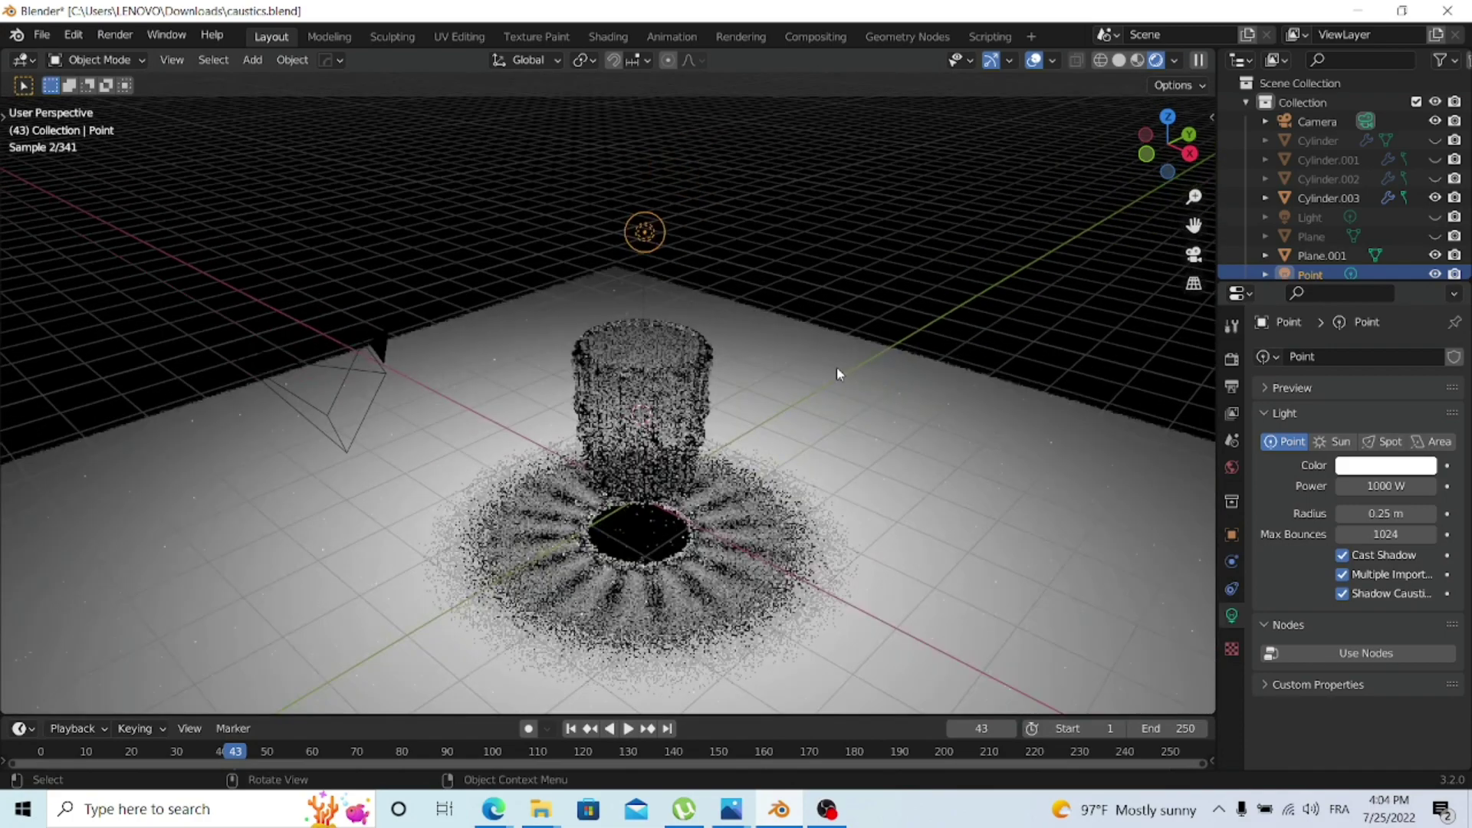
middle_drag(835, 367, 628, 525)
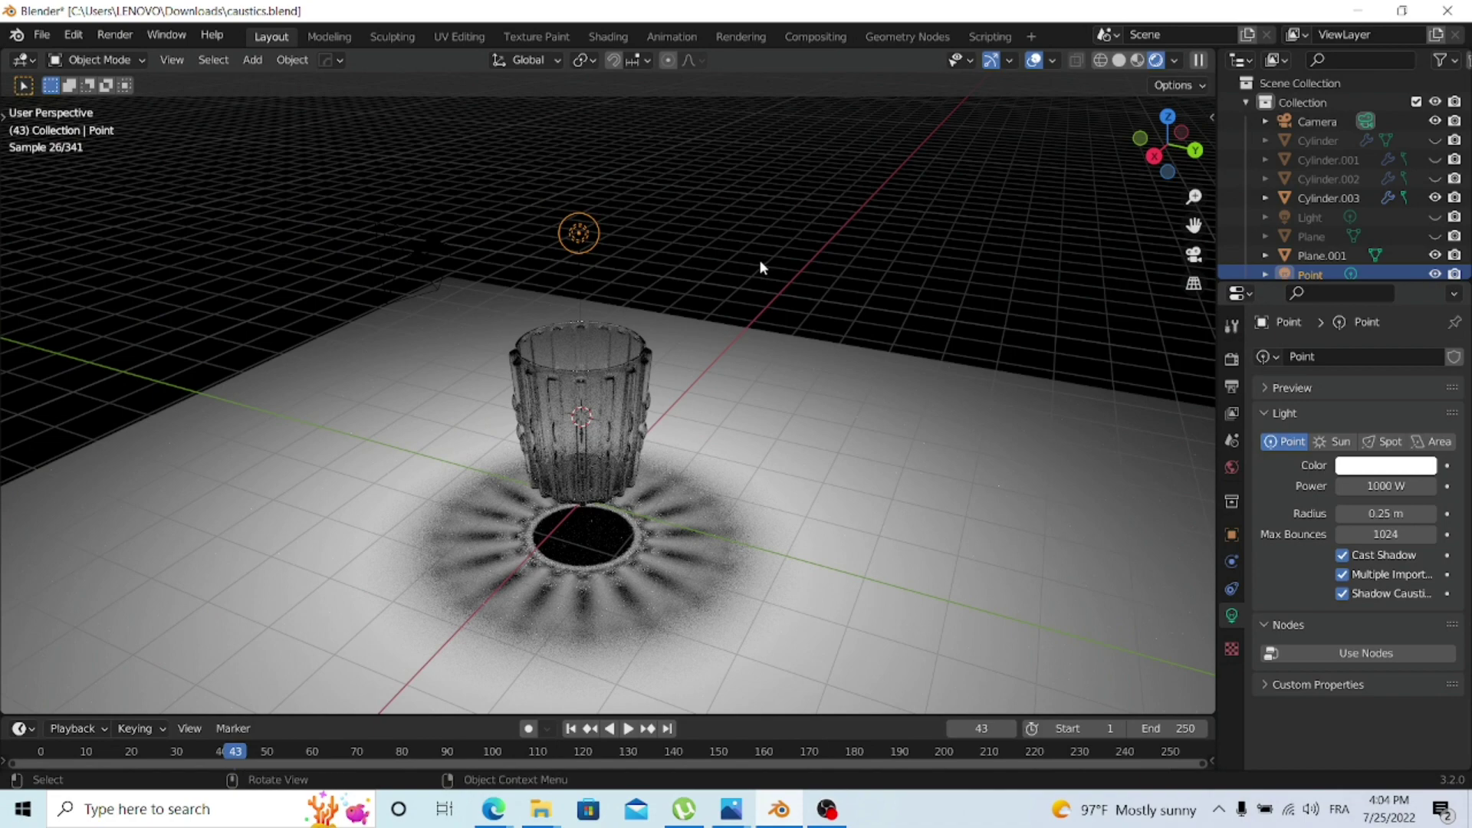
- Try flat shading on the ribbed glass and examine its effect on the caustics up close
click(613, 375)
right_click(613, 375)
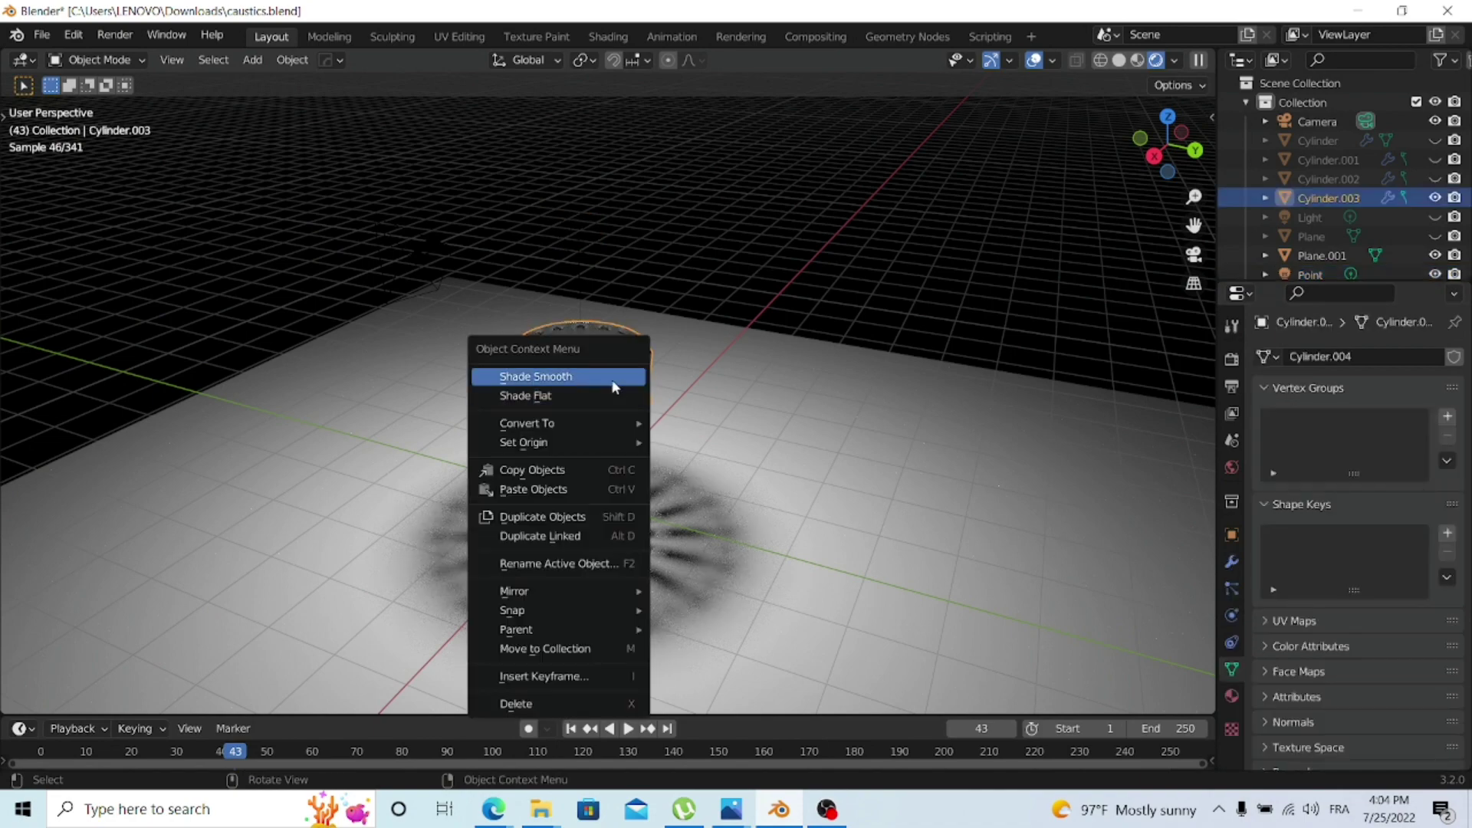
click(616, 376)
scroll(613, 415, up, 4)
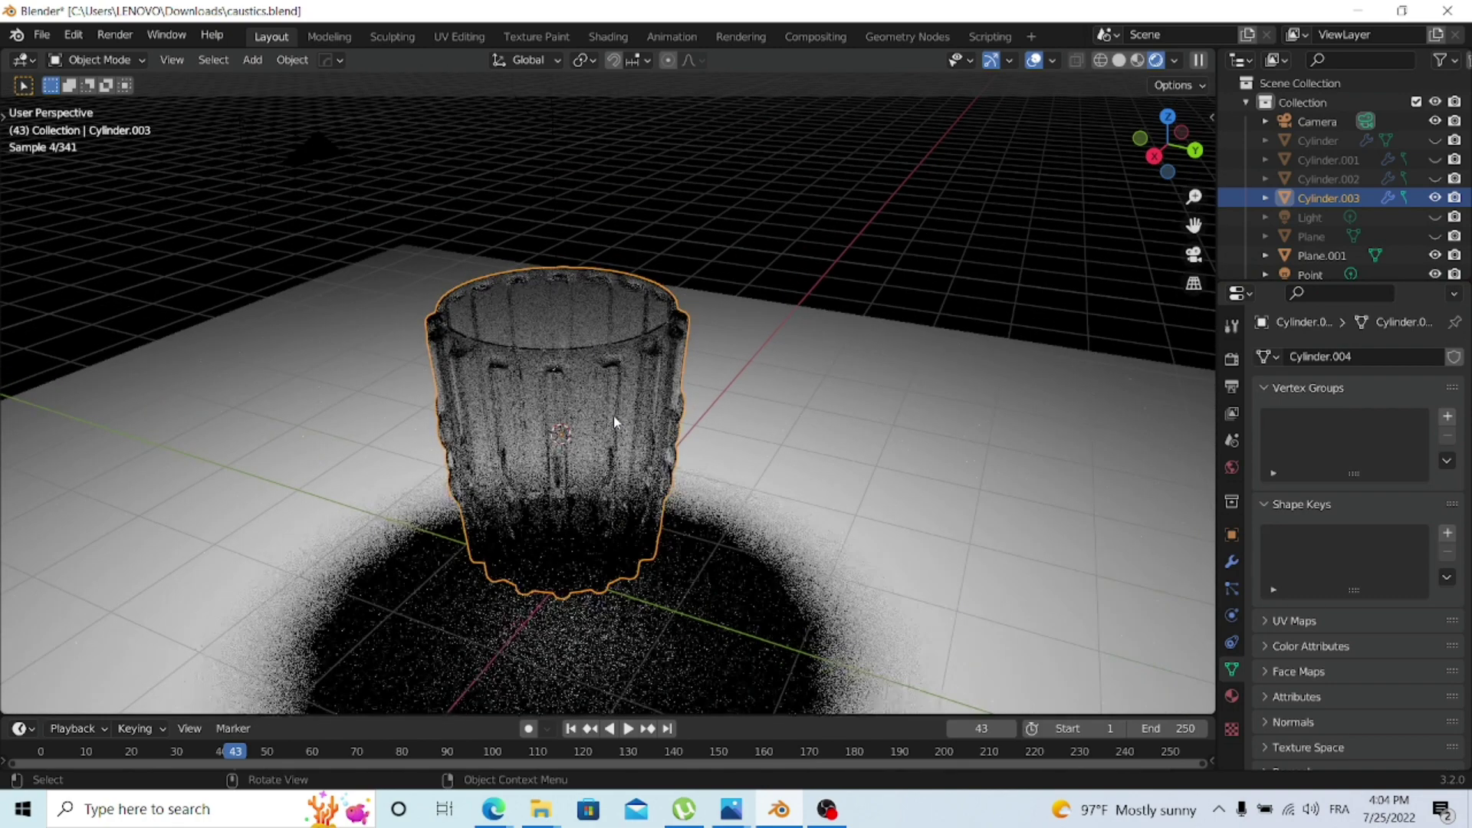
- Shade the ribbed glass smooth again
right_click(613, 343)
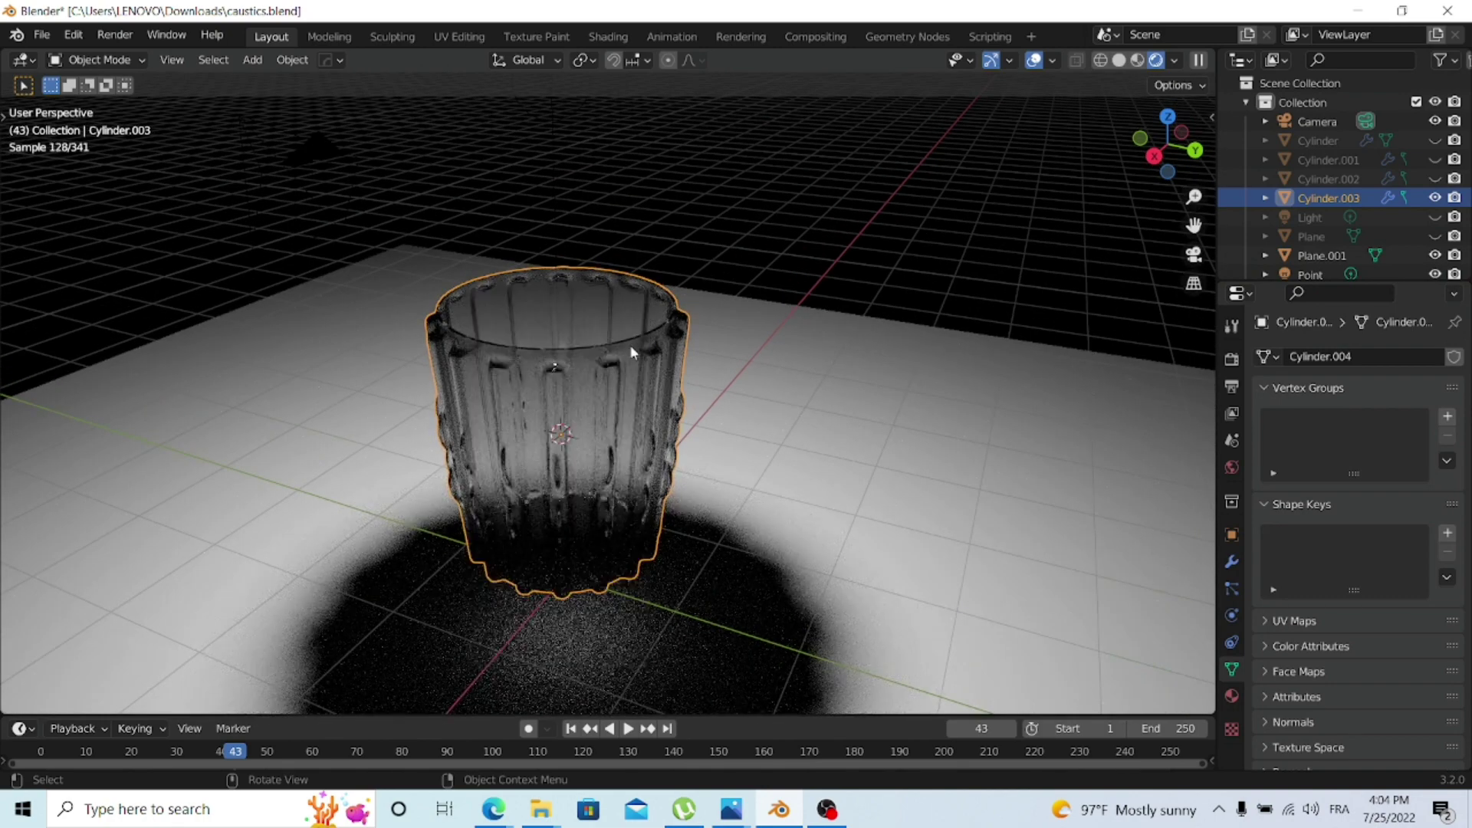
right_click(644, 329)
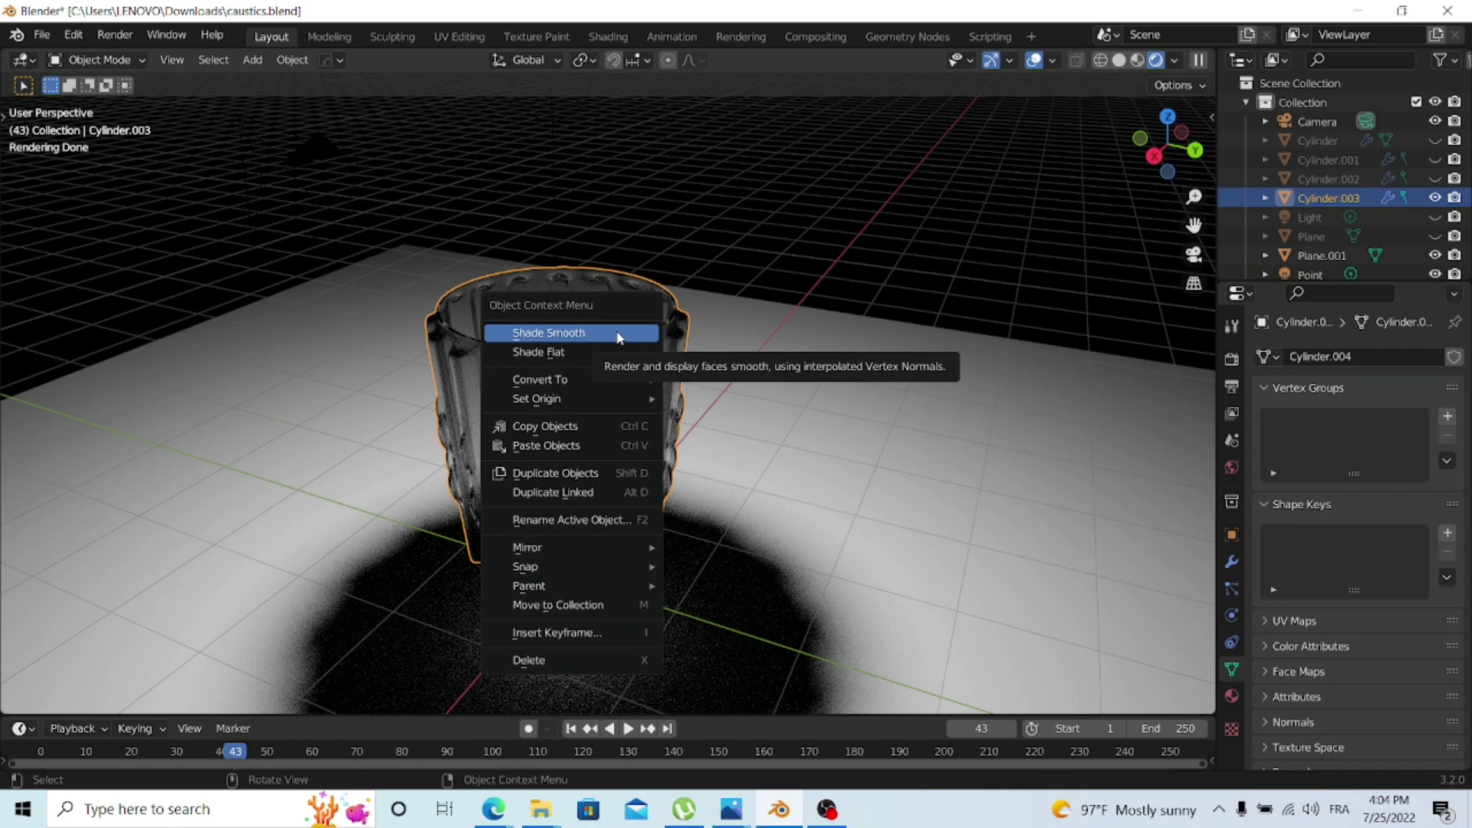
- Reapply smooth shading to the ribbed glass and check the caustics it casts on the floor plane
scroll(770, 431, down, 8)
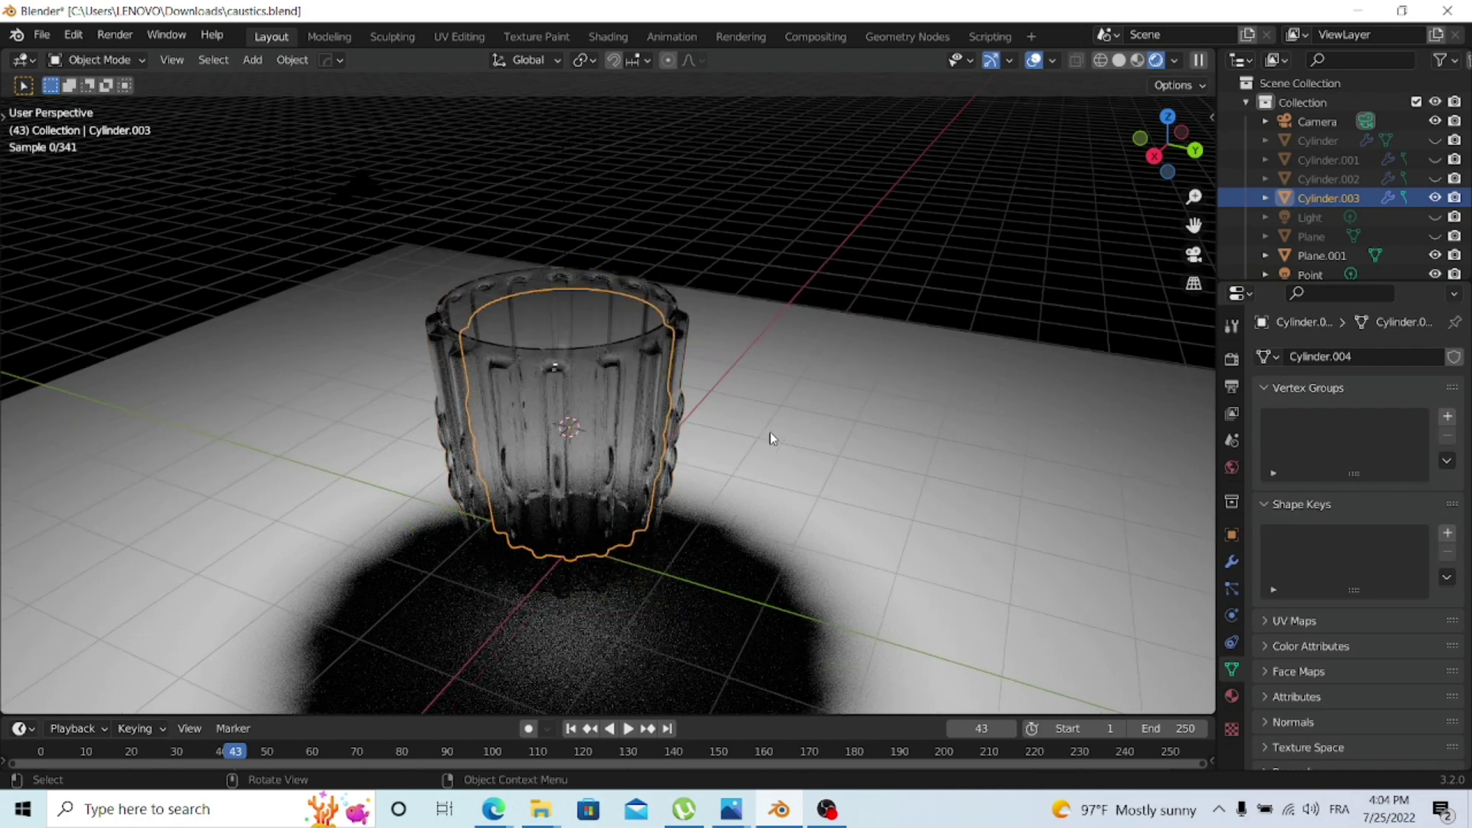
scroll(666, 491, up, 4)
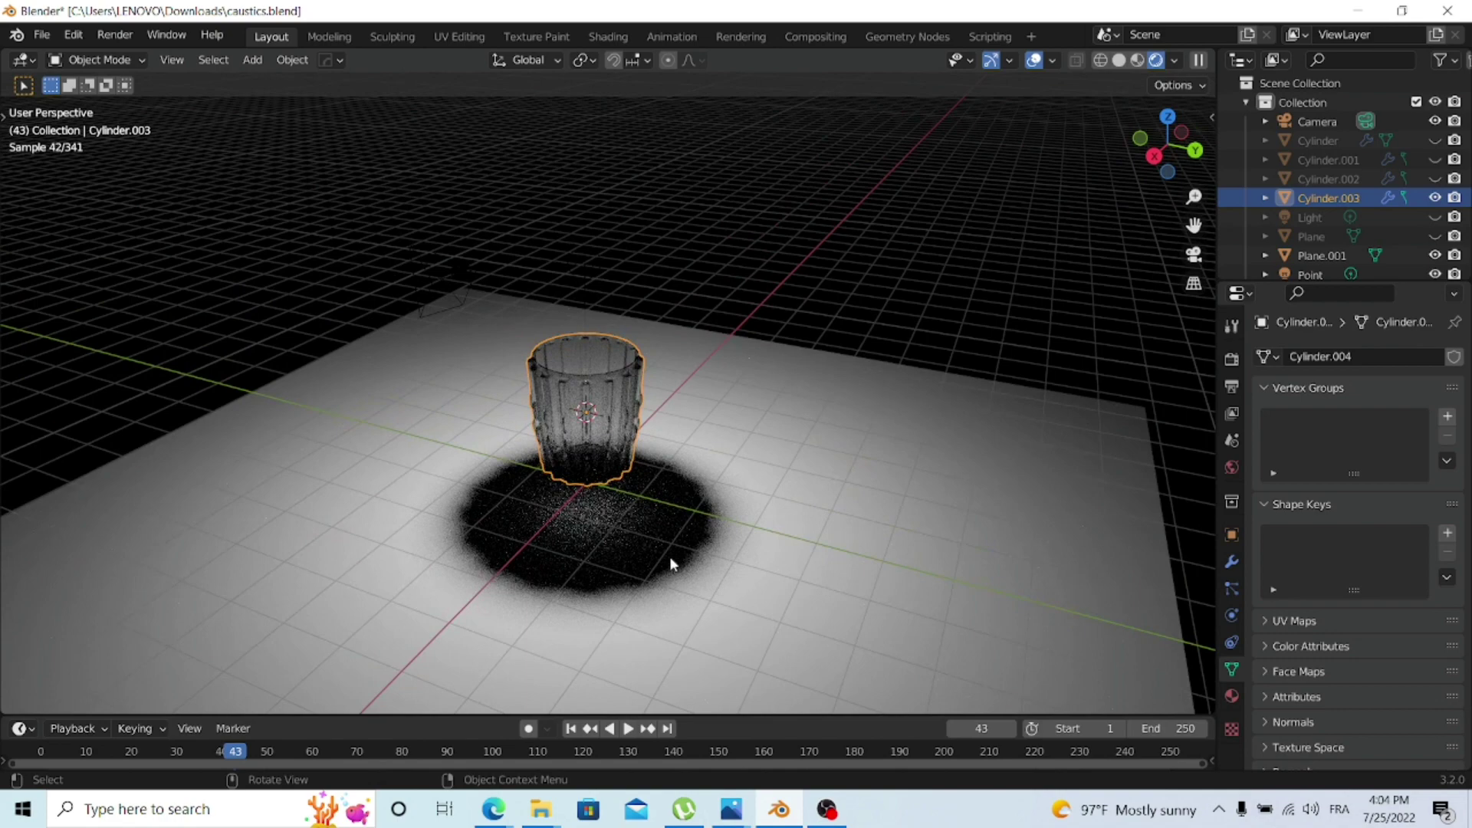
scroll(541, 503, up, 5)
scroll(543, 491, down, 2)
right_click(542, 422)
click(522, 395)
scroll(643, 539, down, 4)
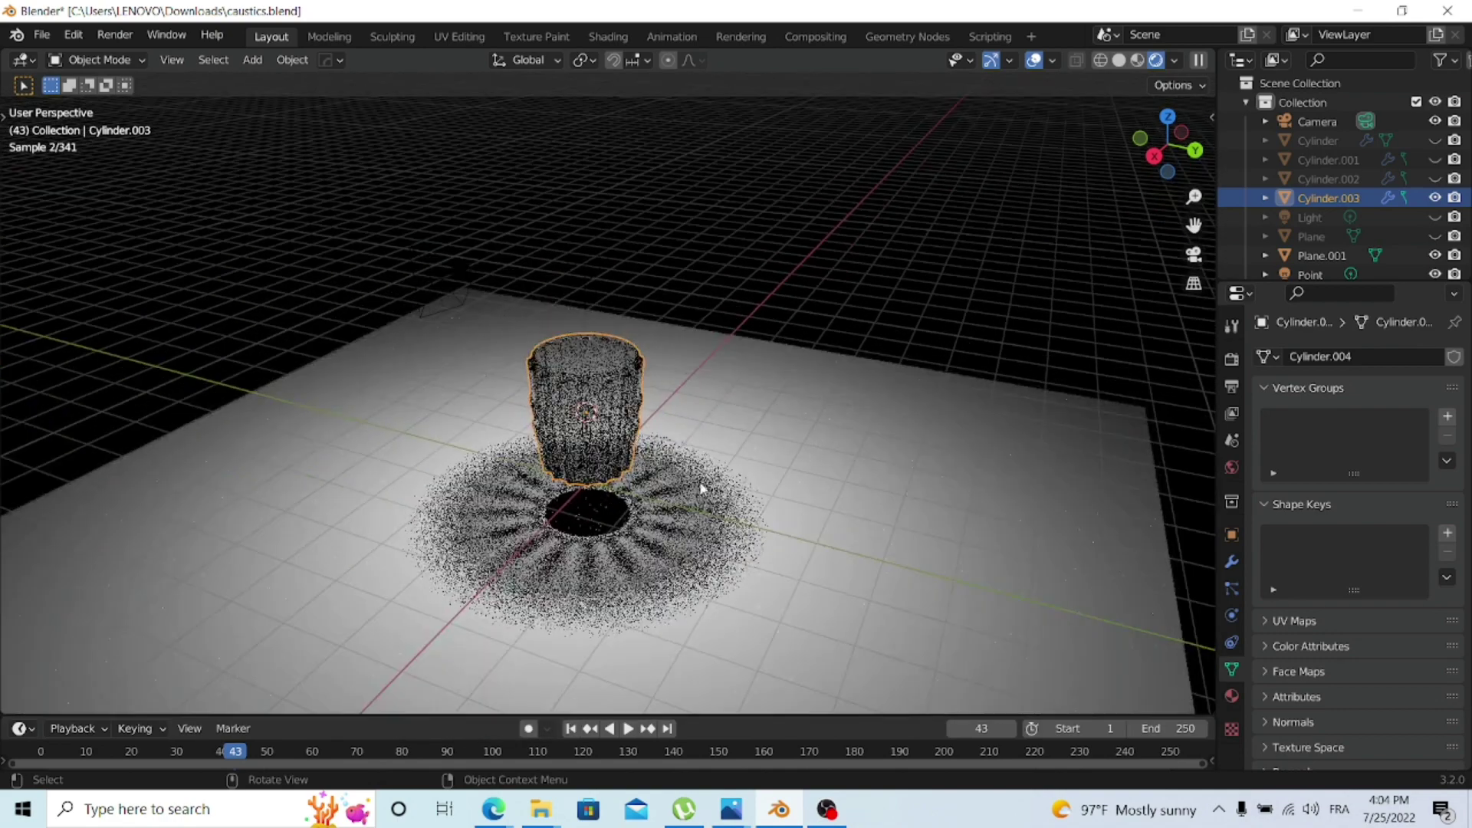
- Try tilting the ribbed glass to test how its caustics shift on the floor, and undo the rotation
click(724, 484)
click(592, 418)
click(724, 447)
click(634, 454)
scroll(633, 454, up, 3)
scroll(690, 543, down, 2)
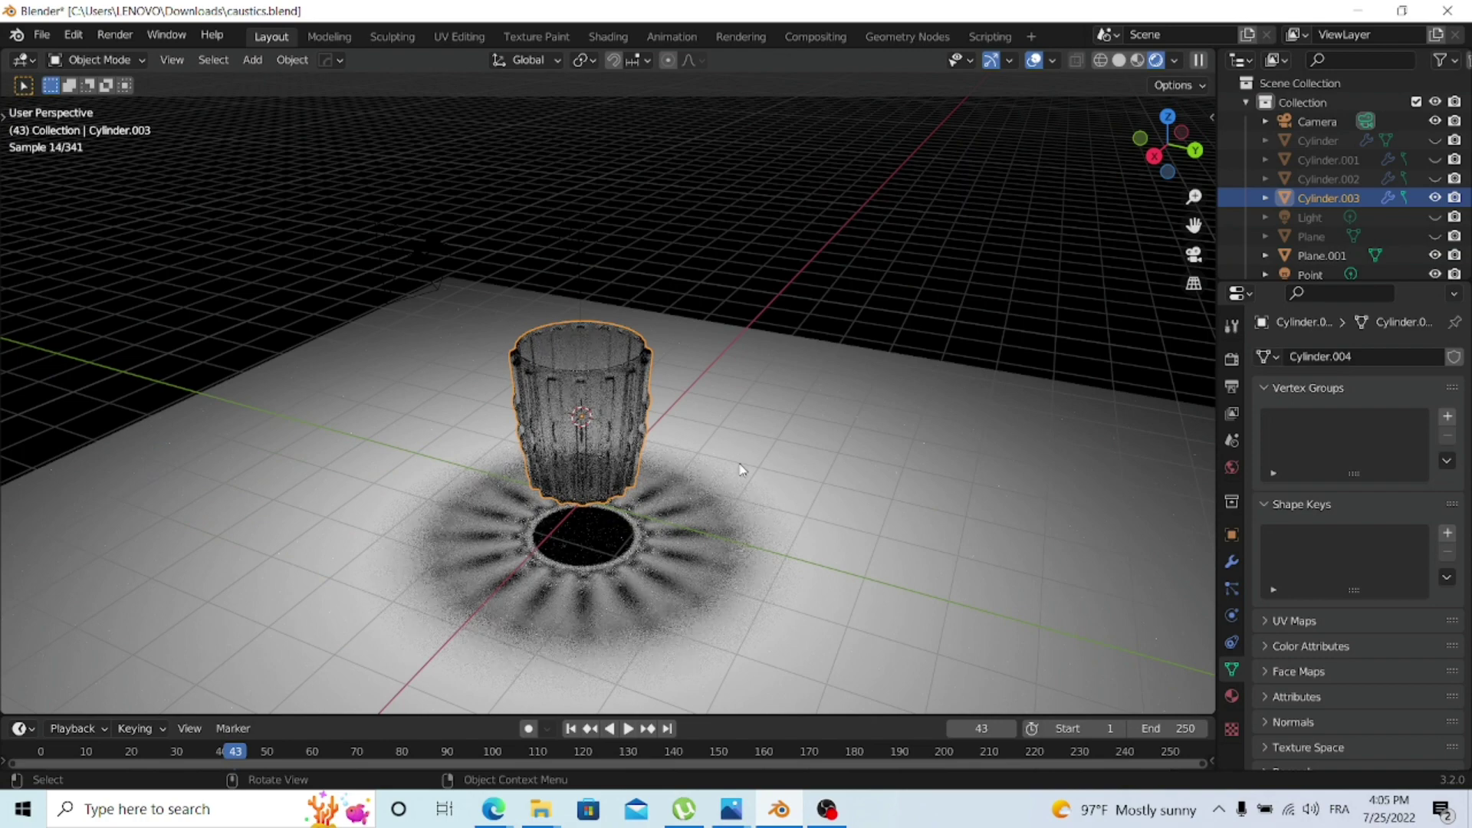
key(r)
click(683, 529)
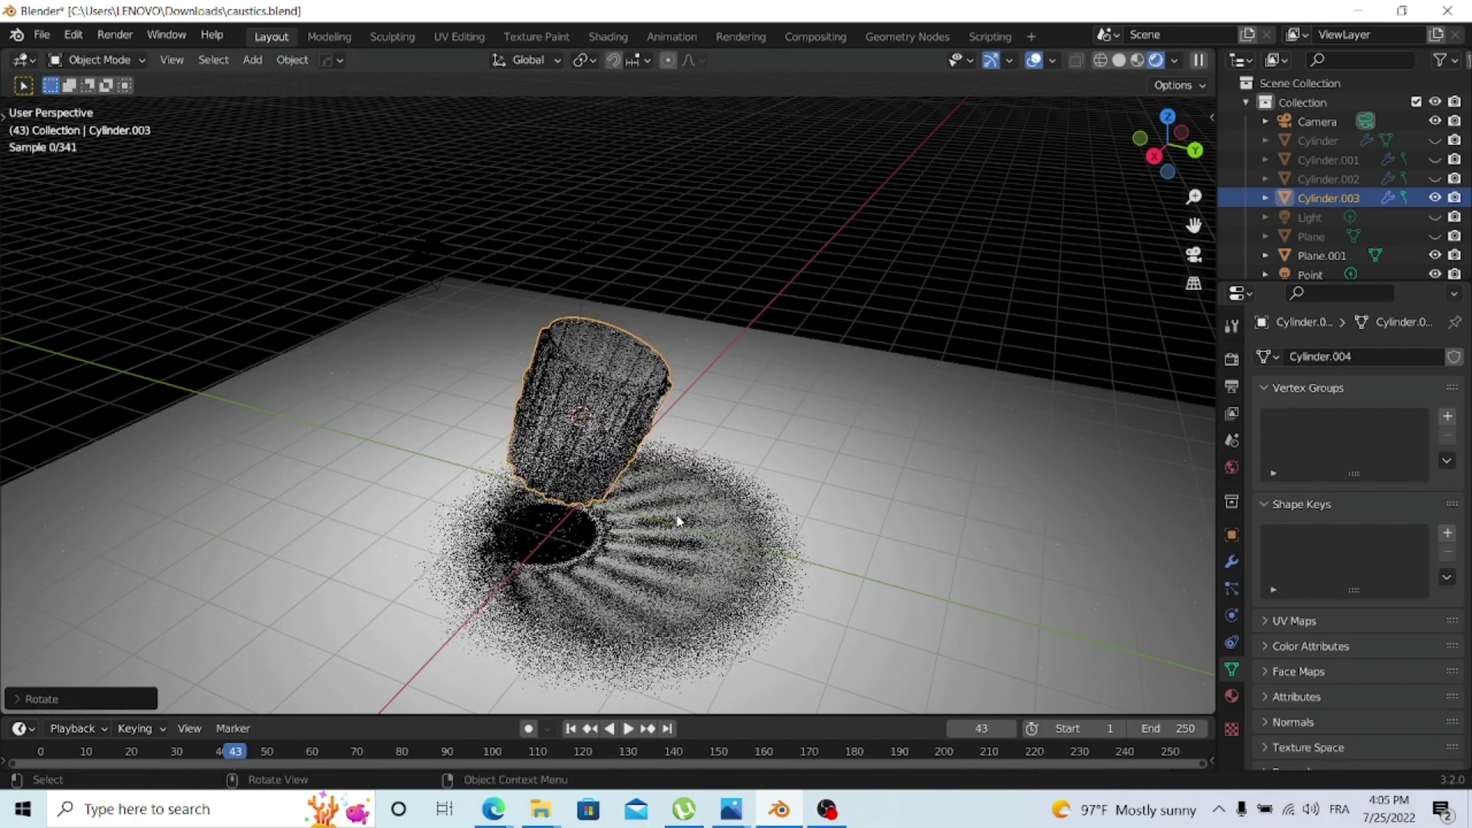
key(ctrl+z)
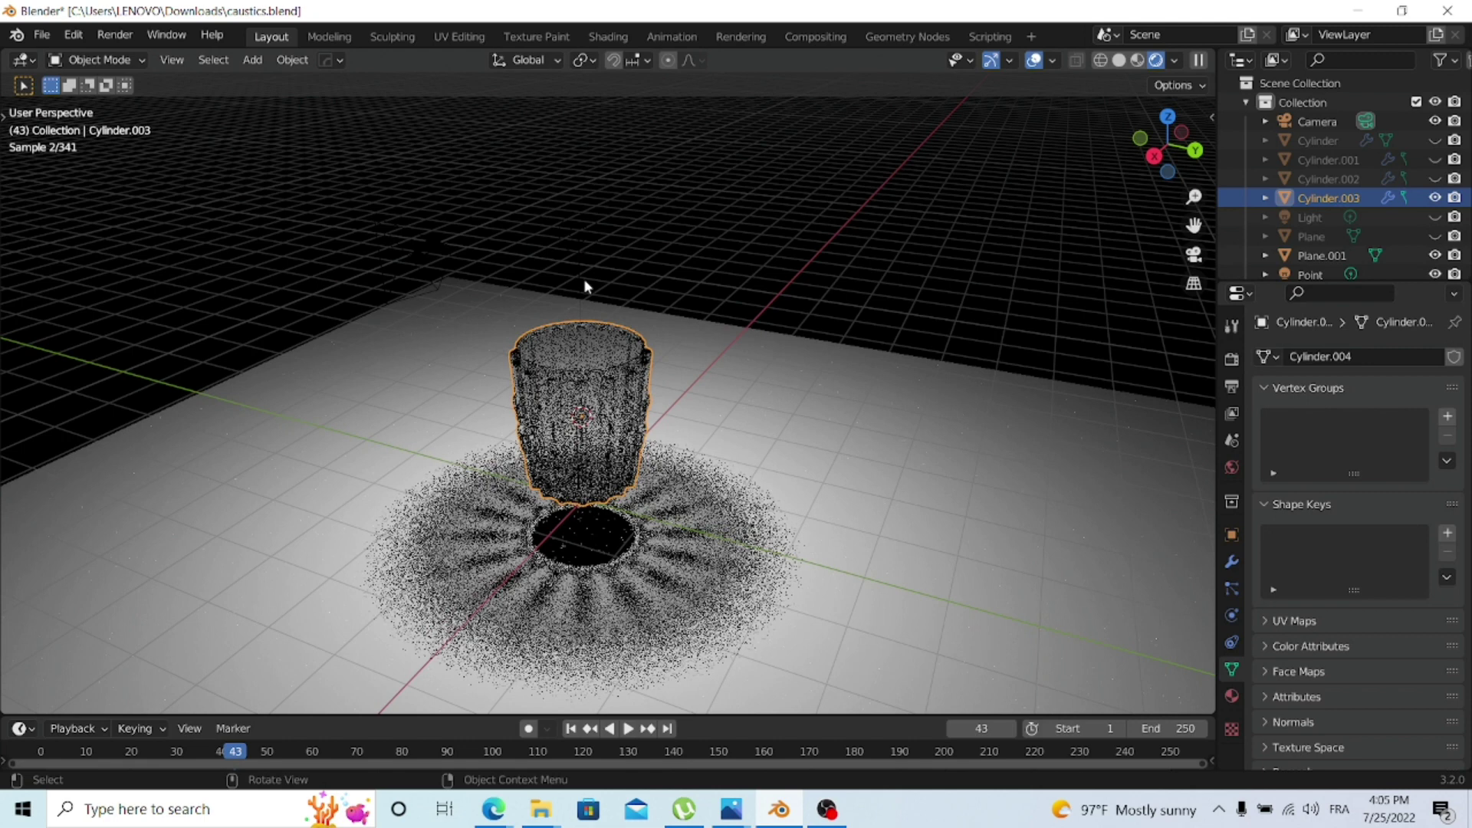
- Select the point light above the glass and set its radius to 0 m
click(576, 251)
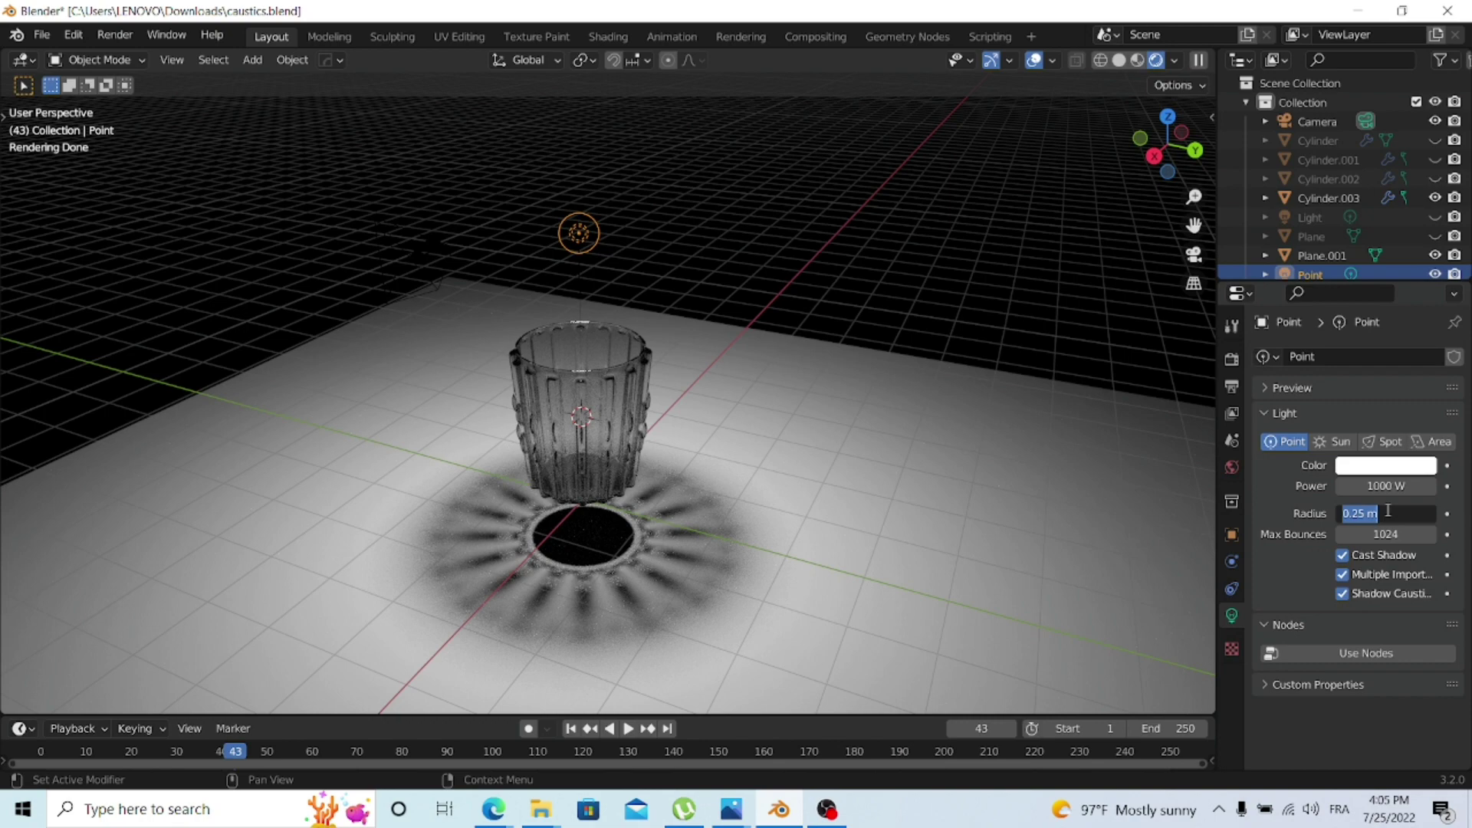
click(1308, 512)
click(1373, 512)
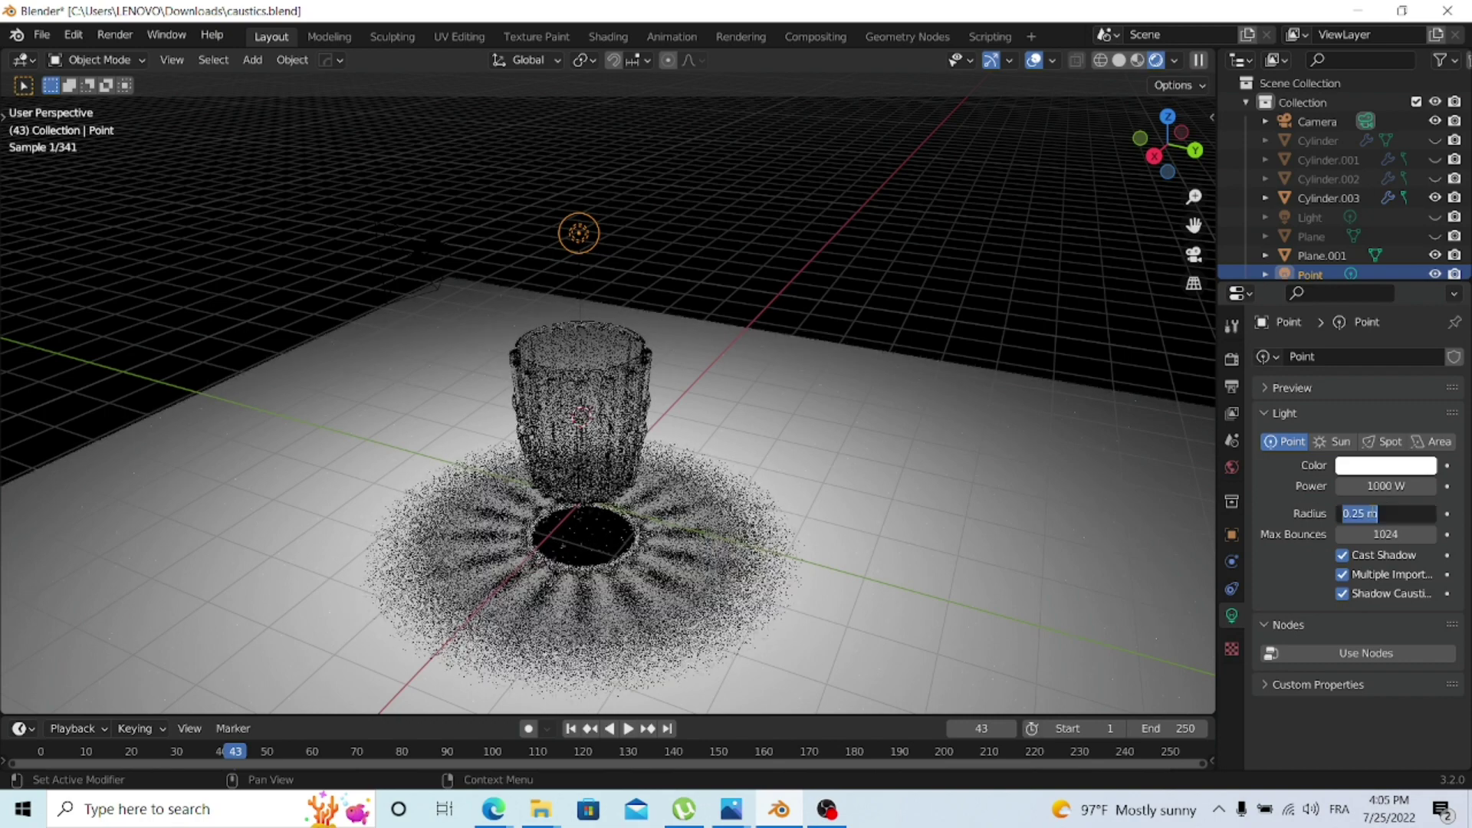
text(0)
key(Return)
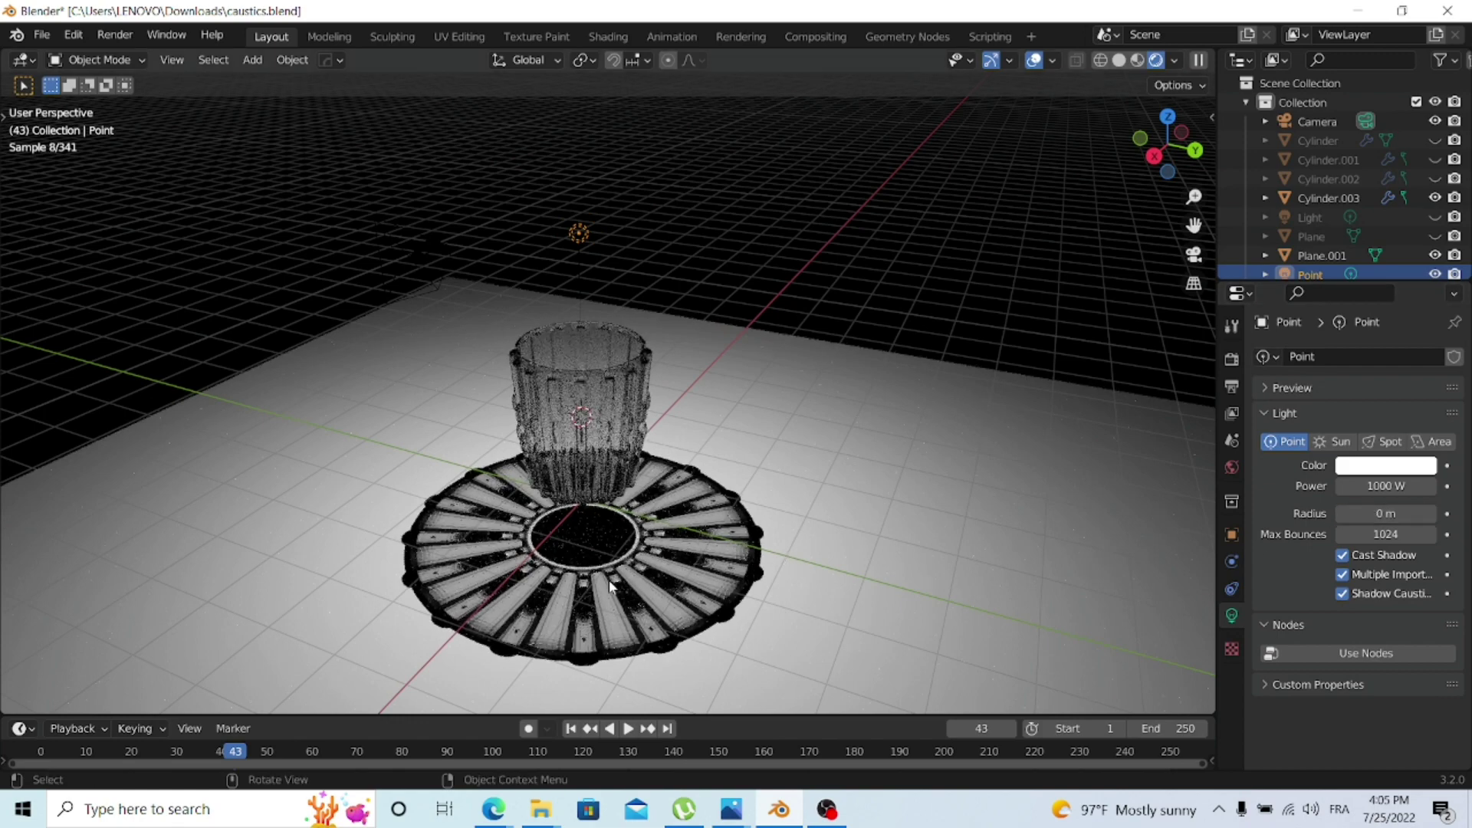
- Examine the sharpened caustic pattern on the floor around the ribbed glass, up close and from farther away
shift+middle_drag(646, 569, 737, 470)
scroll(840, 541, up, 3)
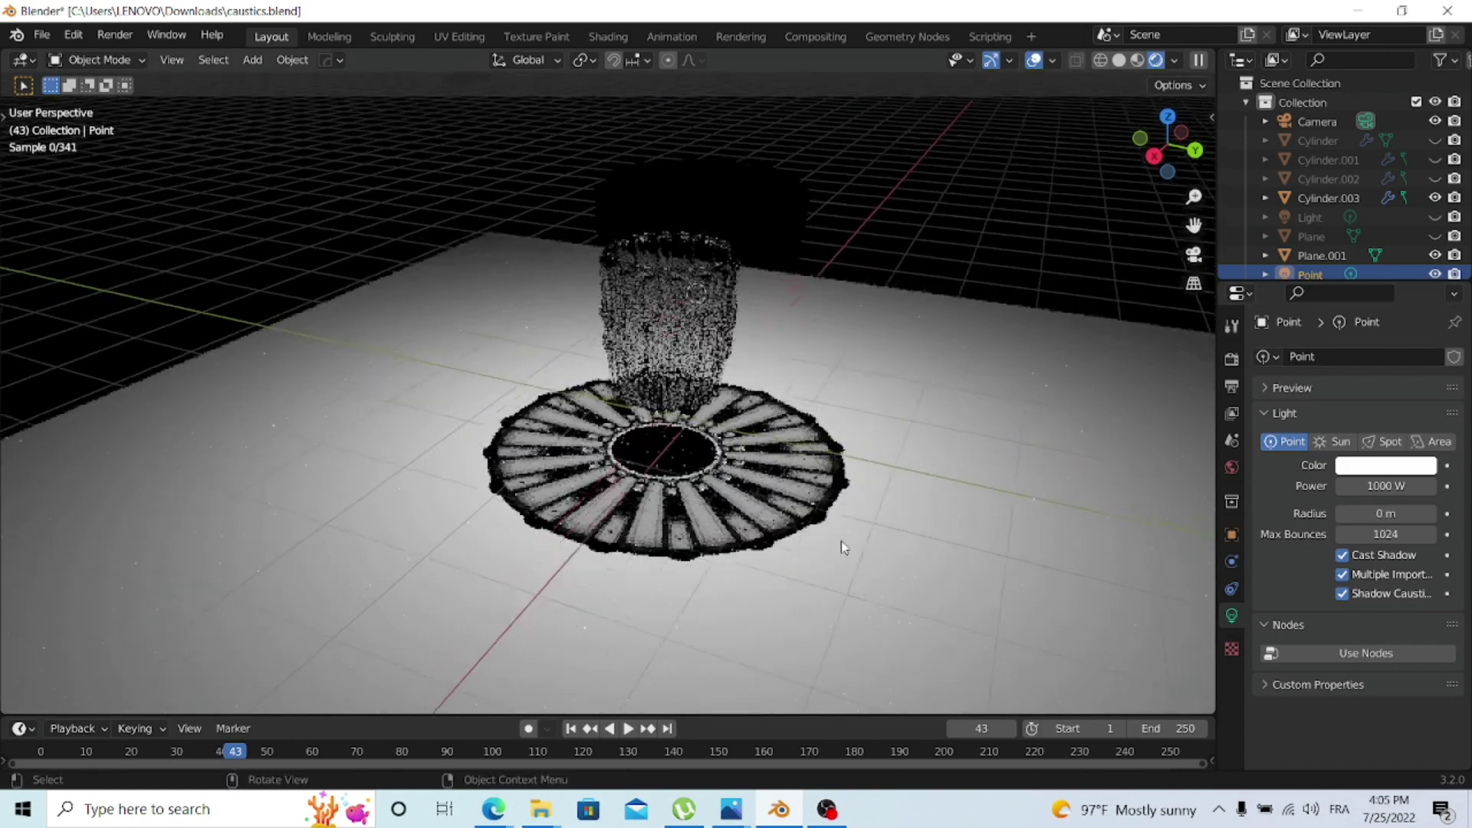
scroll(842, 552, up, 2)
shift+middle_drag(566, 486, 698, 478)
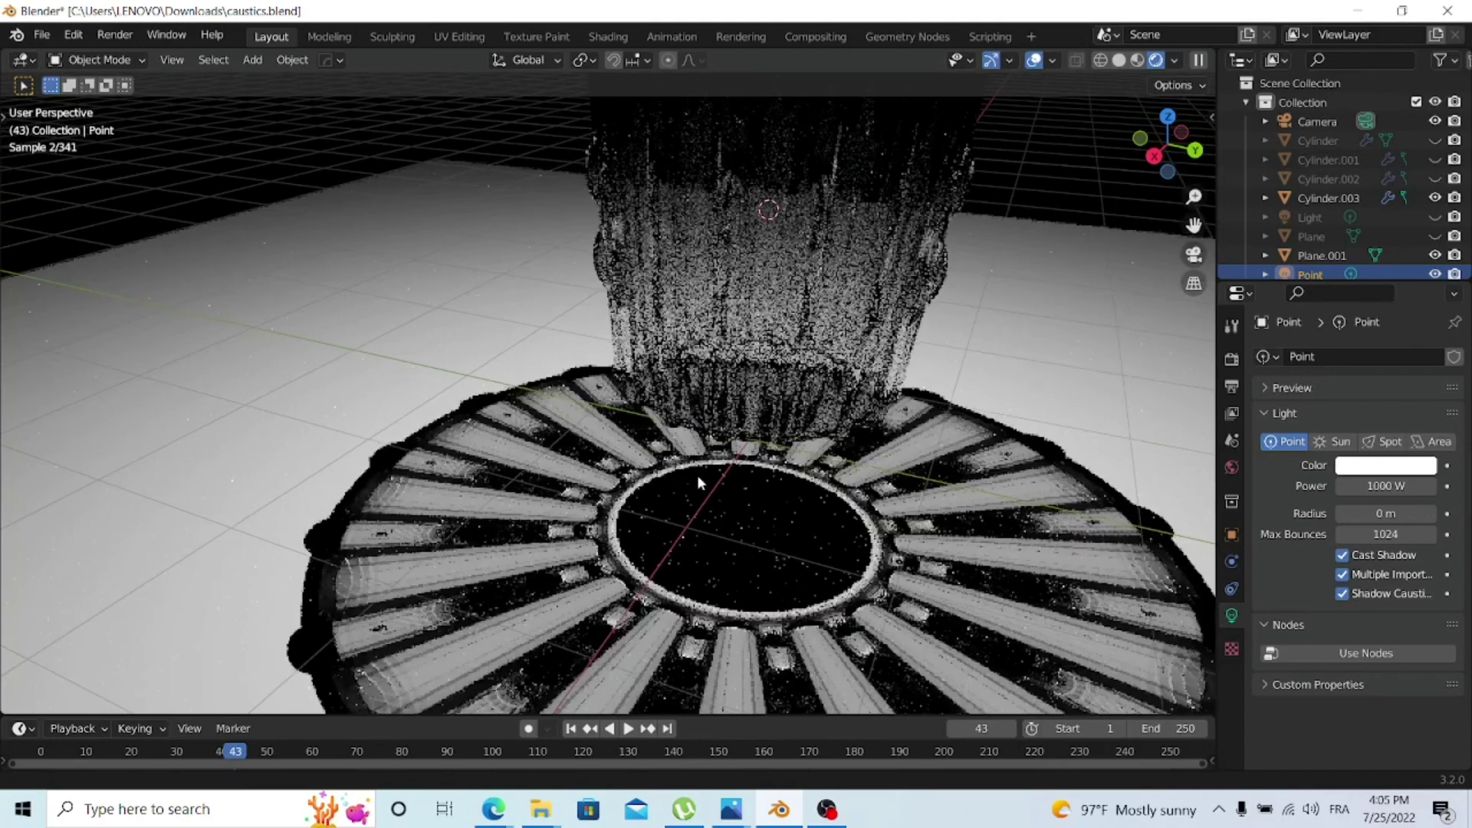
scroll(699, 481, up, 3)
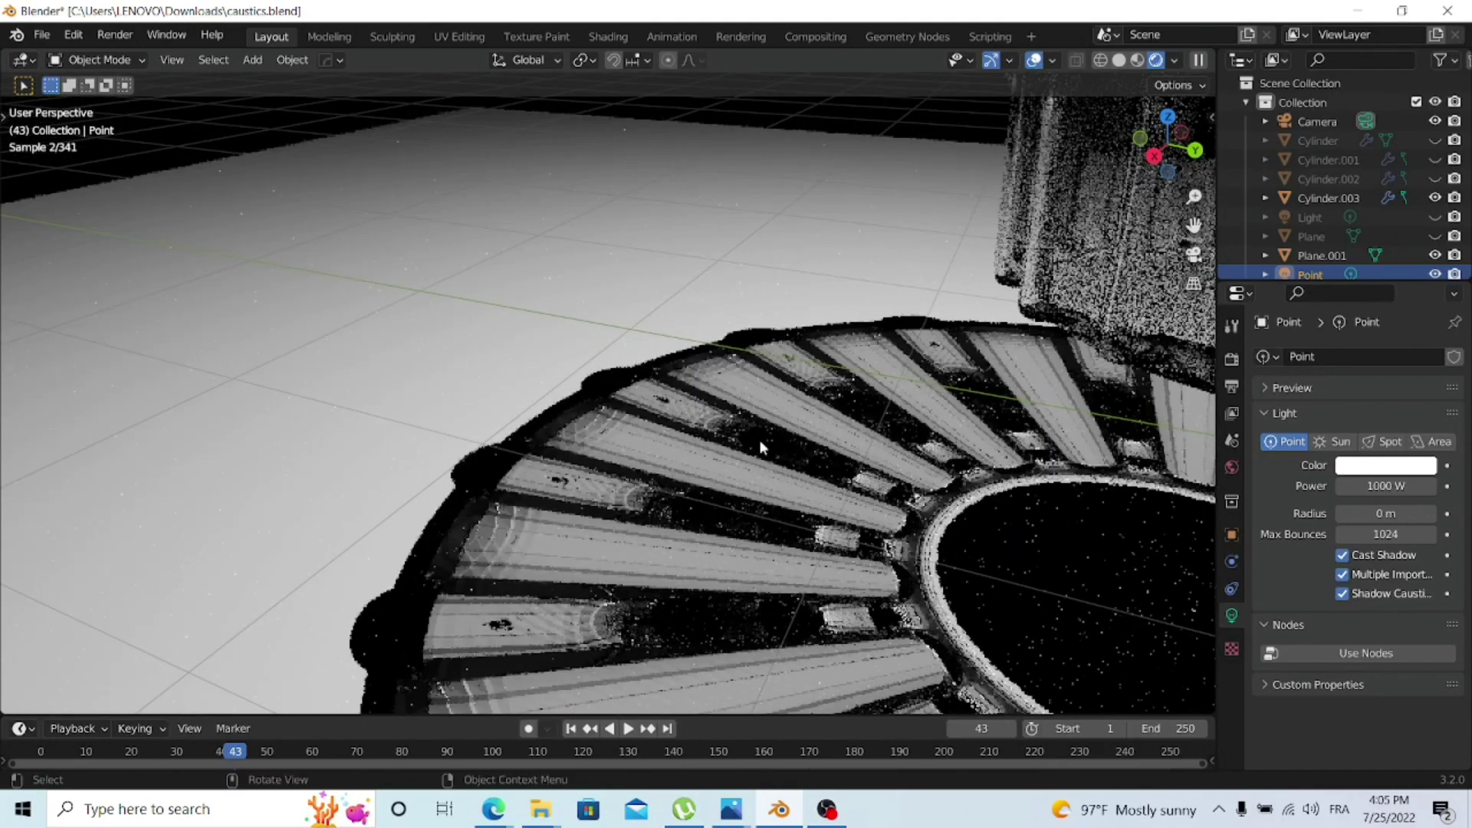
scroll(712, 455, up, 2)
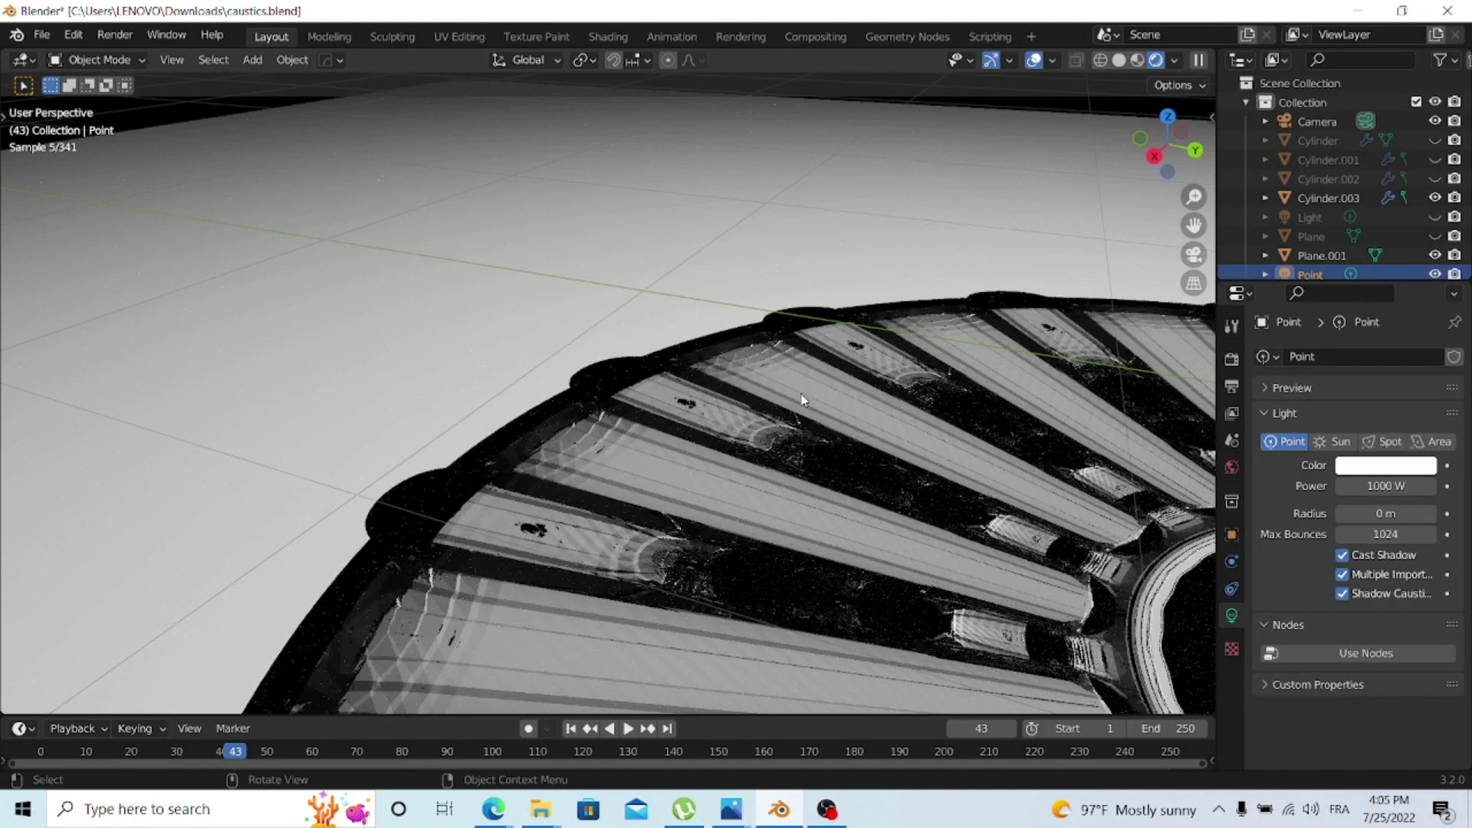
scroll(608, 478, down, 6)
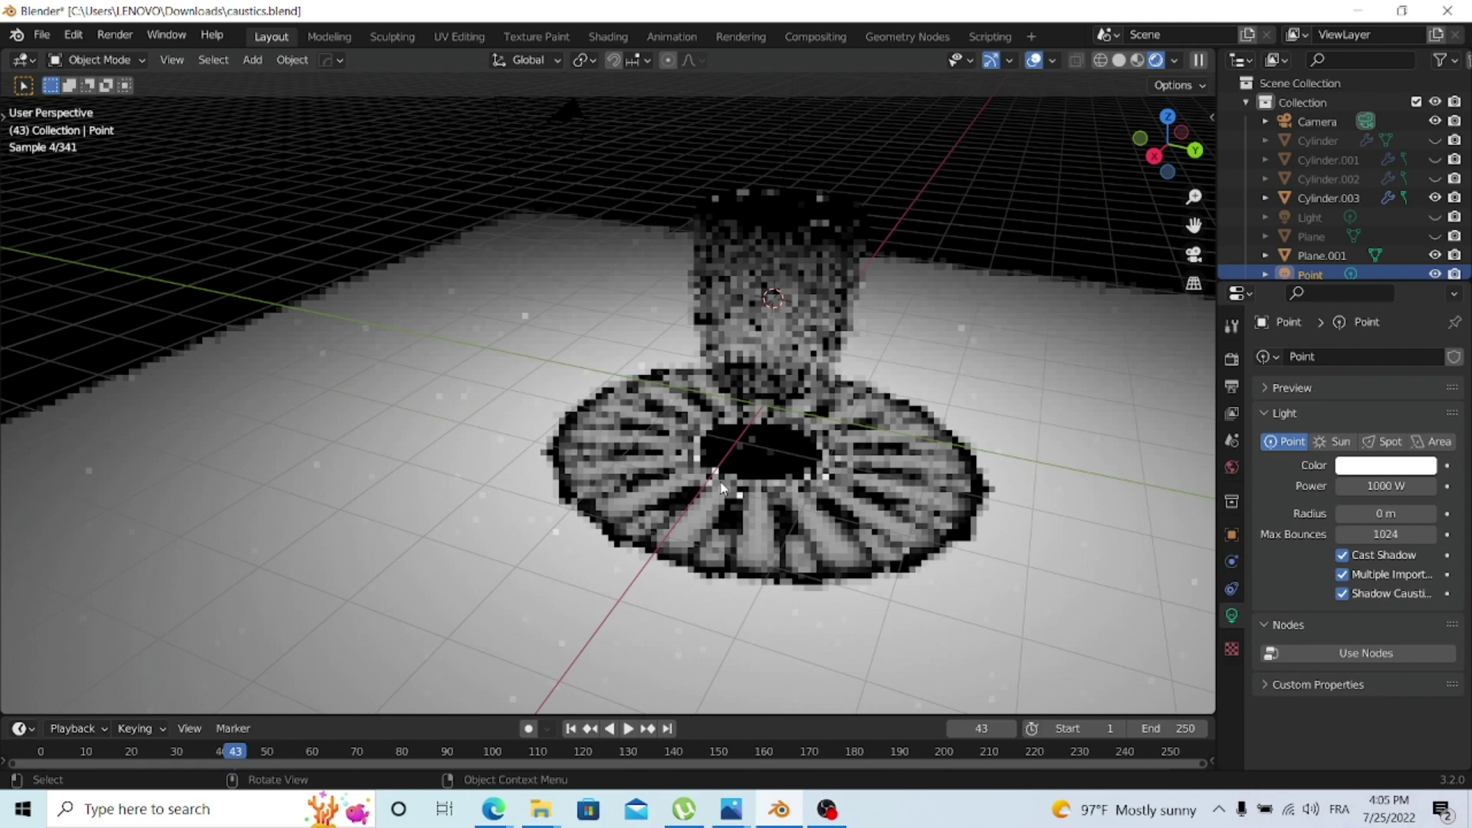
shift+middle_drag(834, 458, 656, 480)
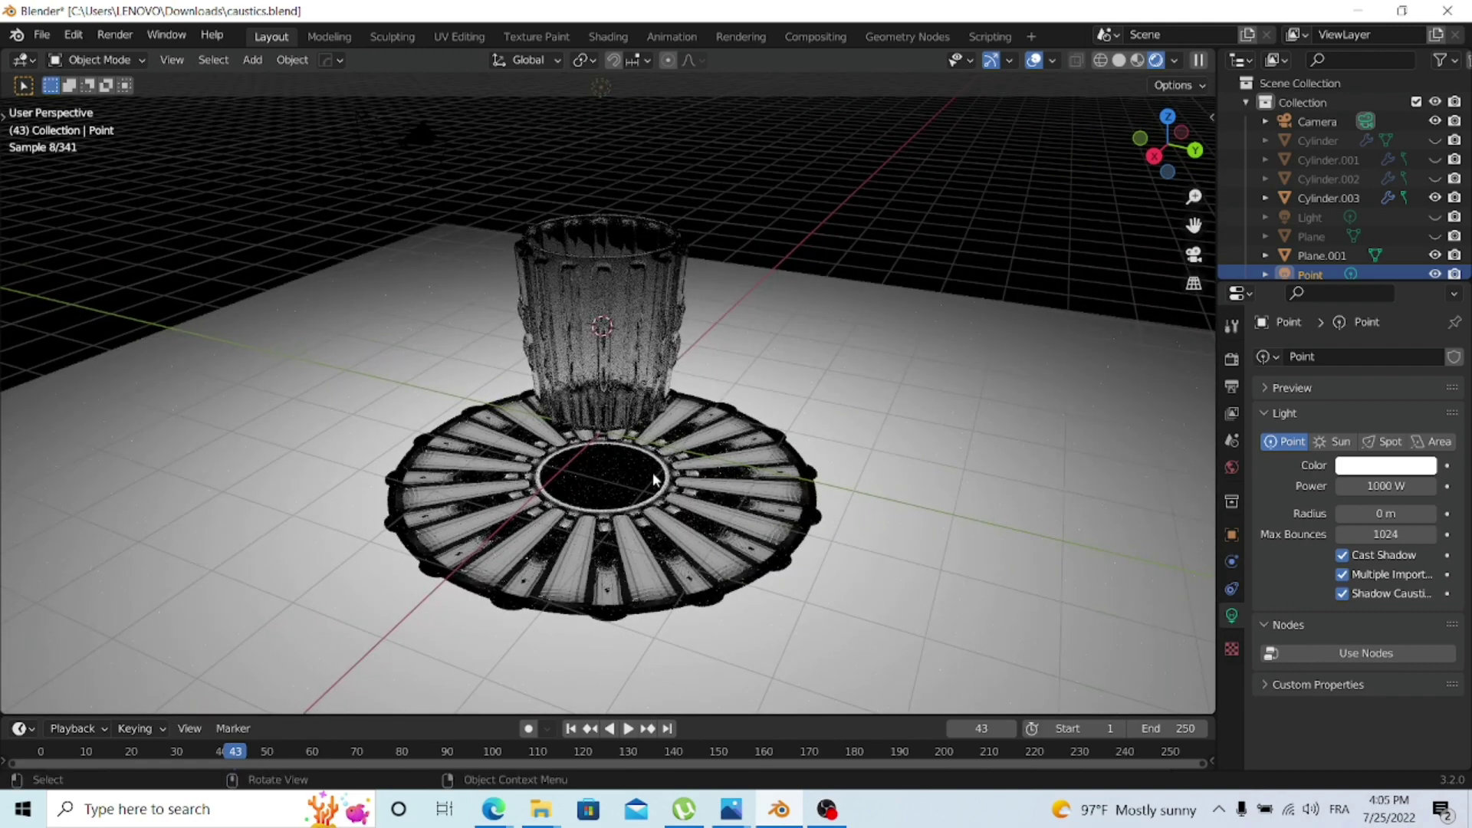
- Tilt the ribbed glass freehand to one side to cast slanted caustics on the floor
click(621, 330)
key(r)
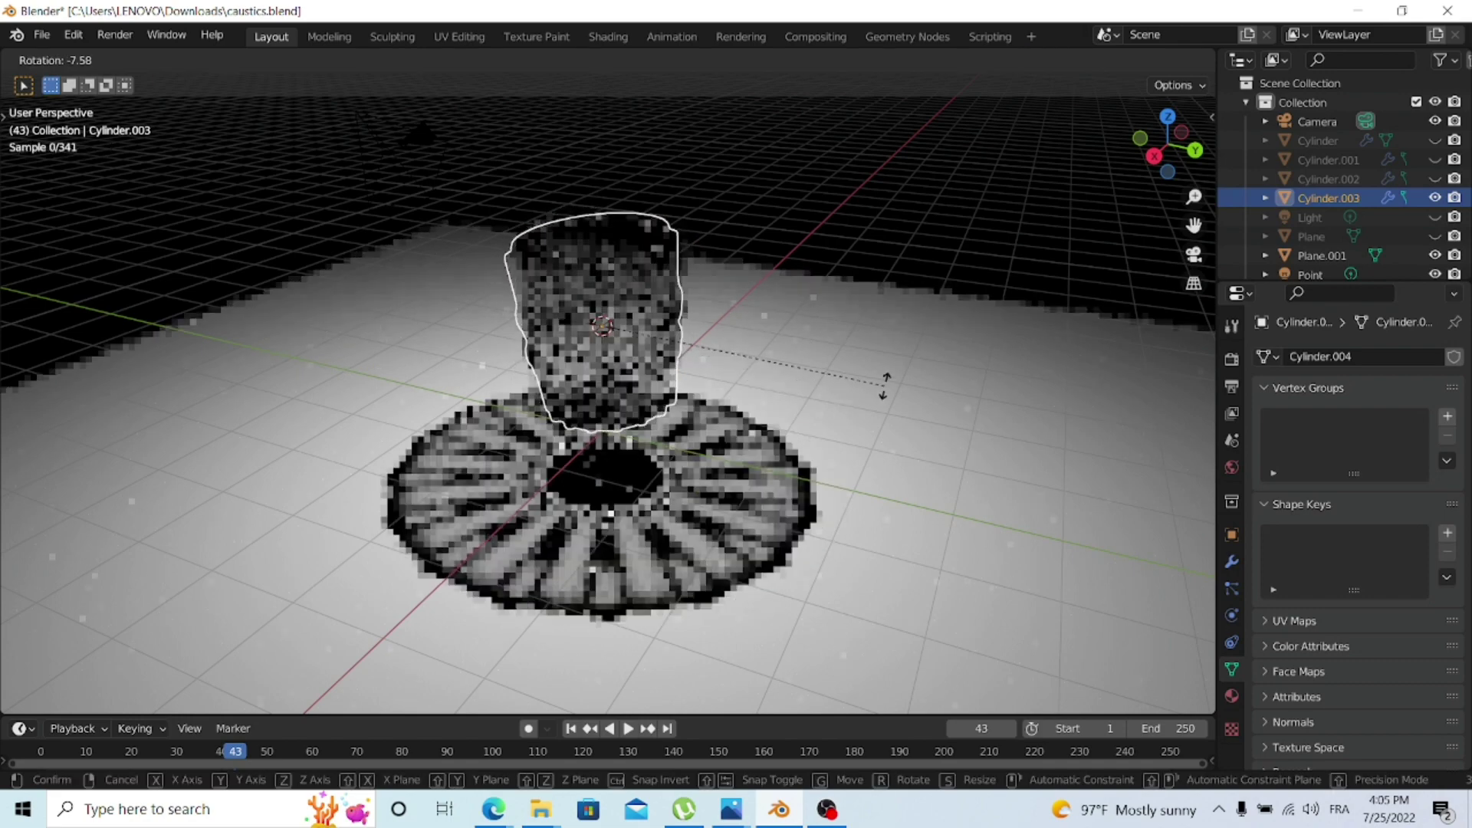
click(966, 346)
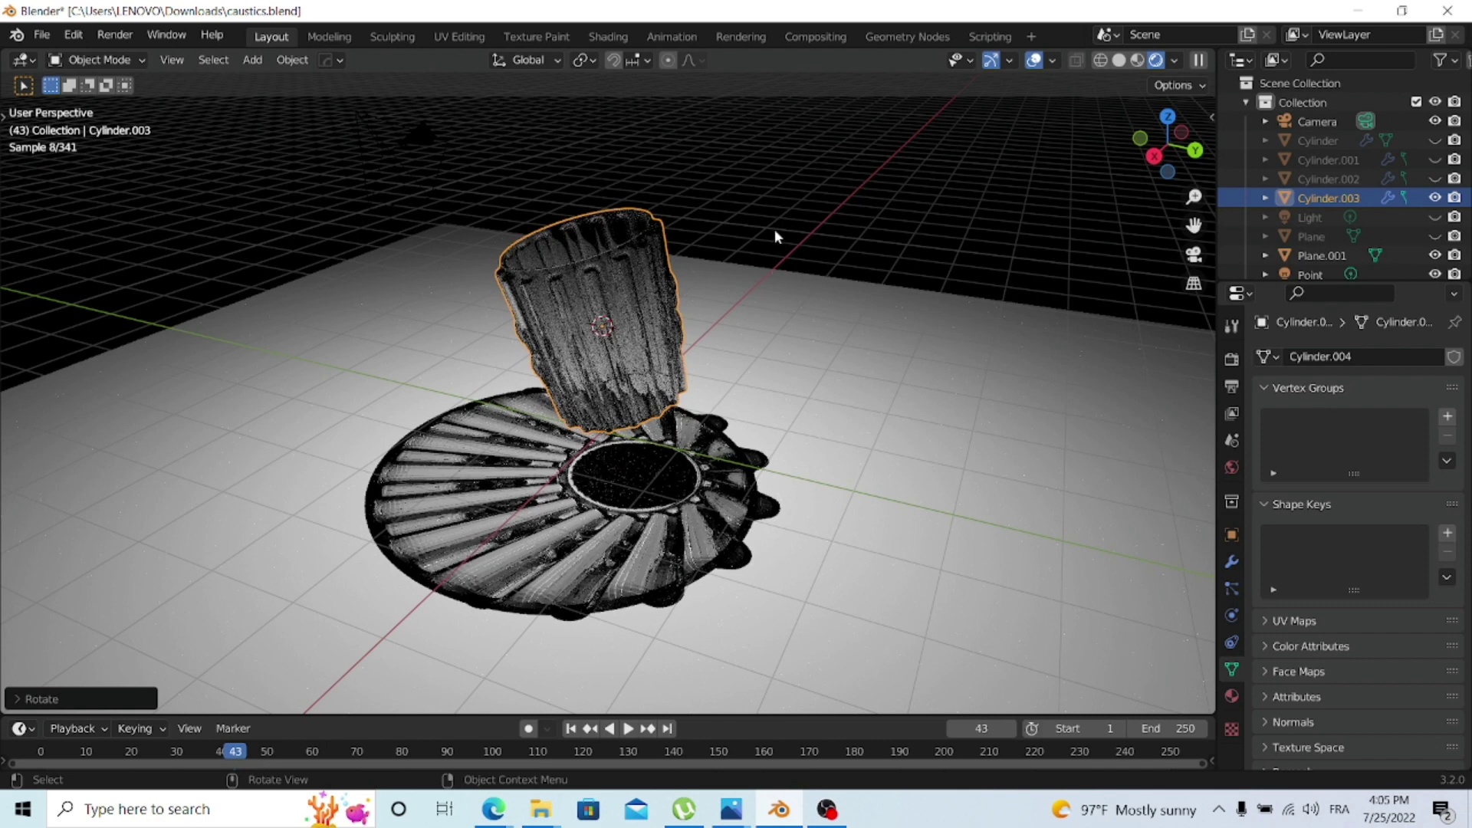
- Change the point light's type to Area, enlarge its size to 1.15 m and check the caustics
click(811, 195)
click(565, 280)
click(586, 147)
click(603, 149)
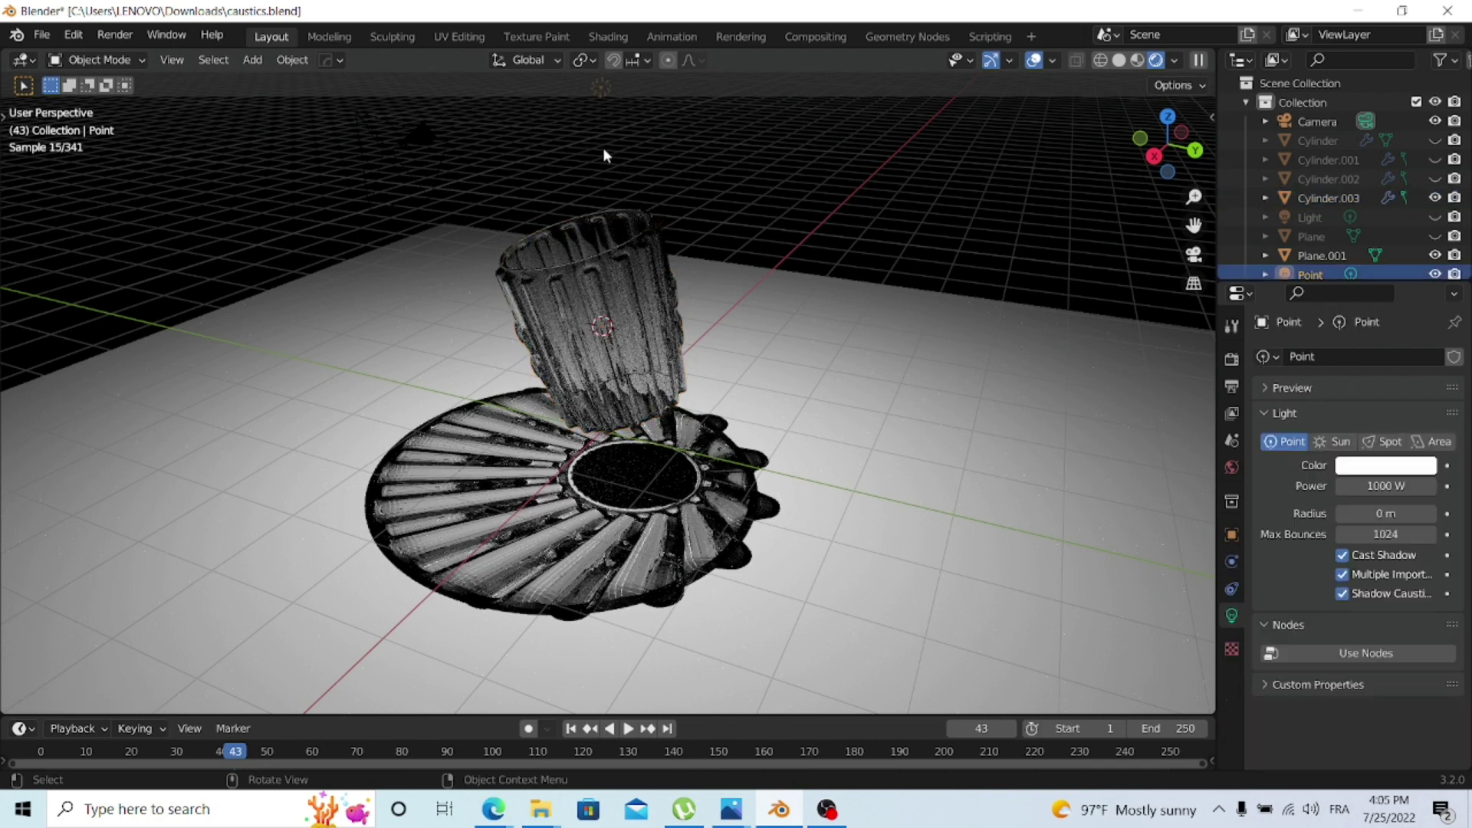
click(1438, 443)
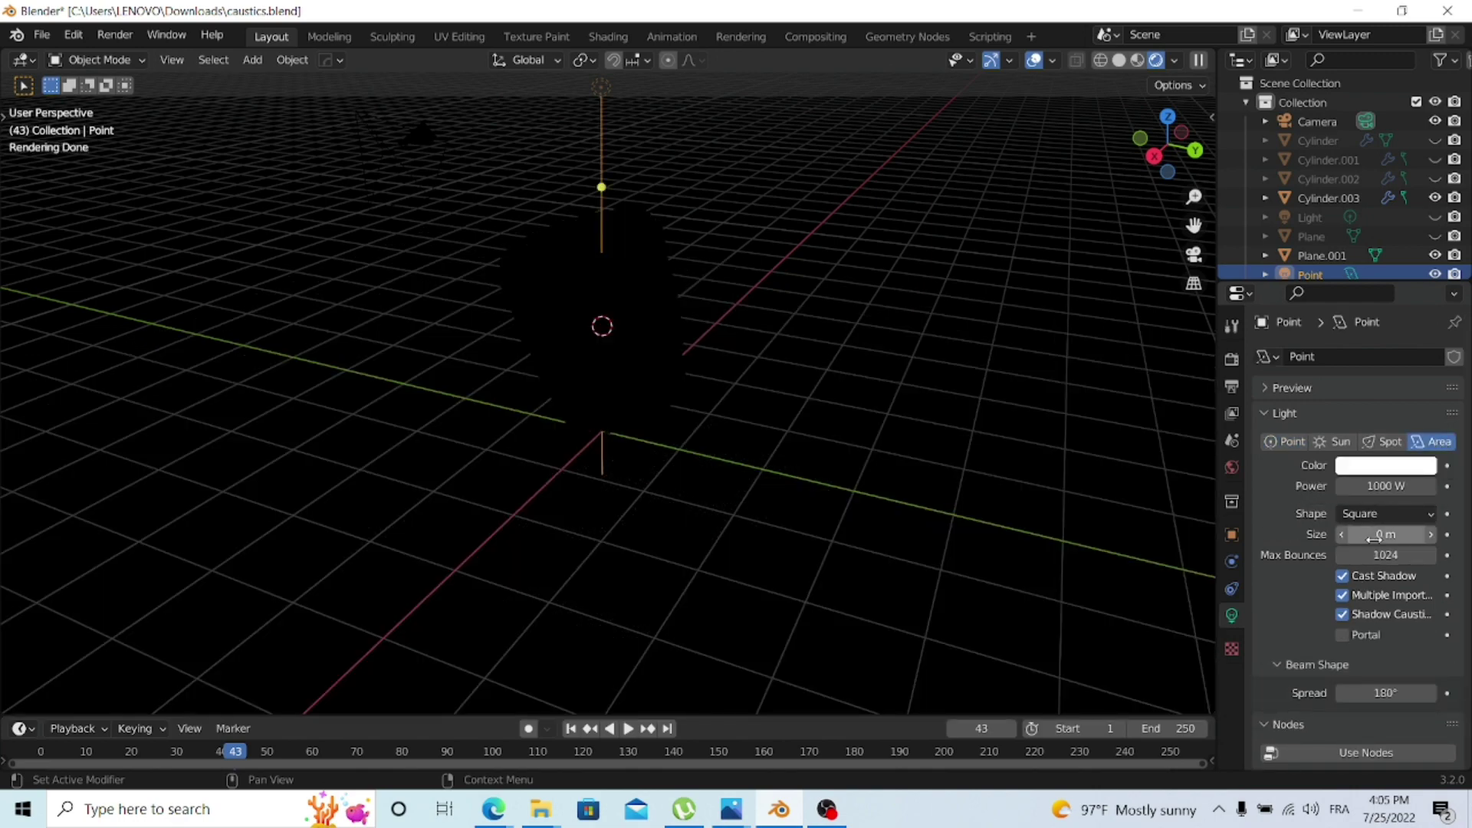
drag(1385, 534, 1467, 535)
scroll(624, 148, down, 2)
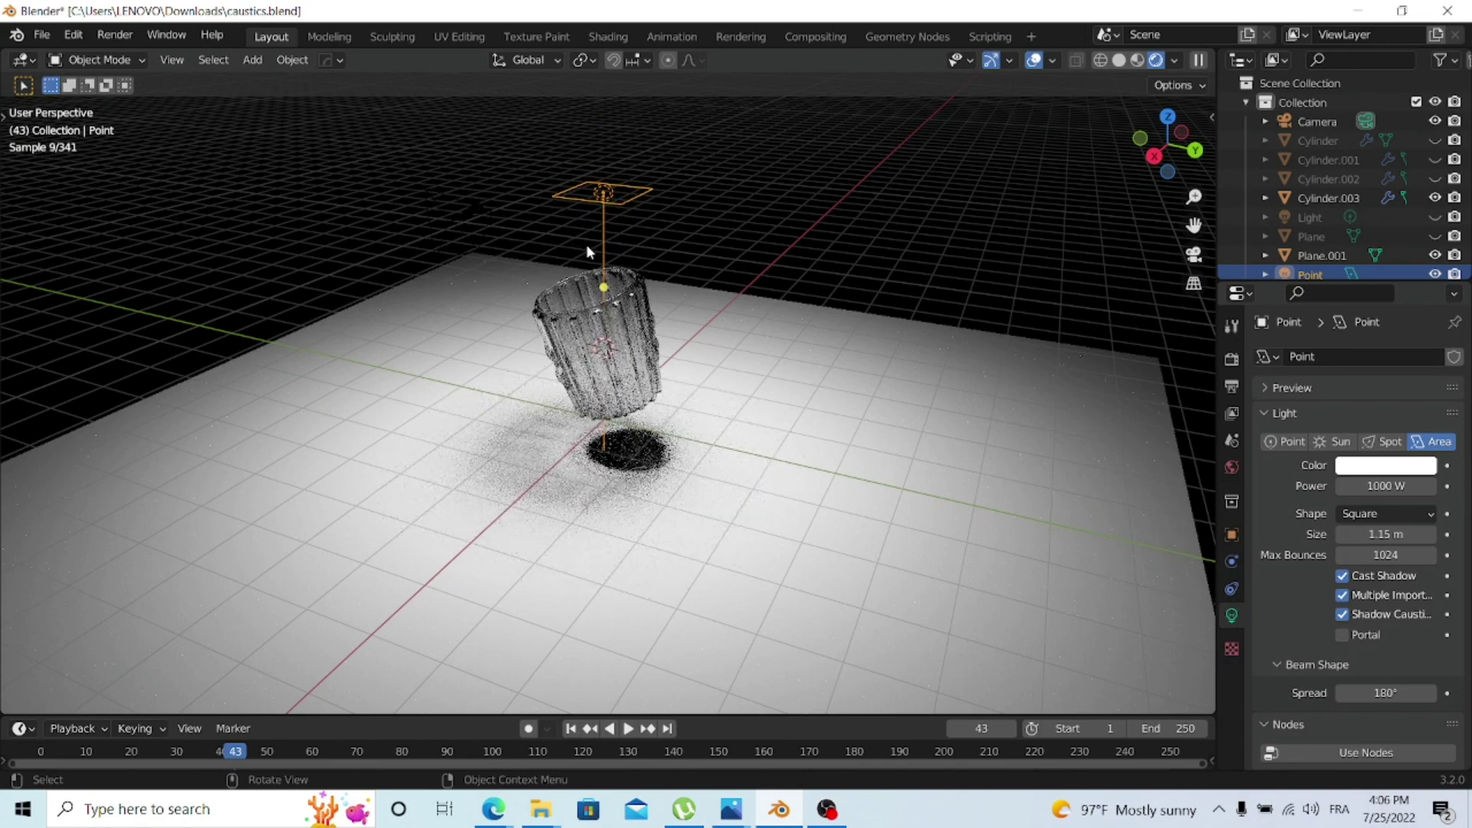
scroll(576, 224, up, 1)
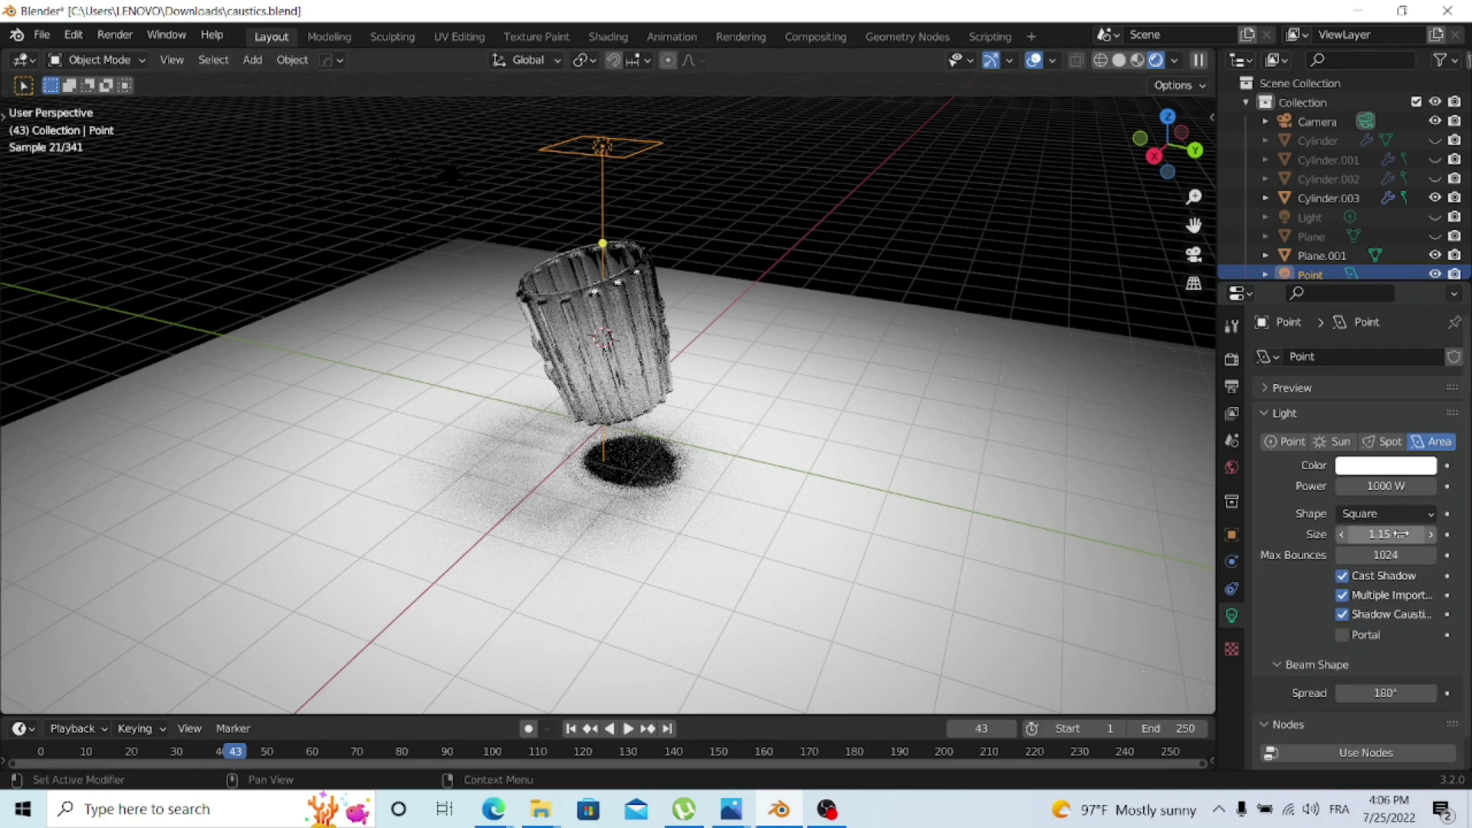
- Try area light sizes of 0, 0.1 and 0.143 m, and reduce the size to 0.007 m
text(0)
key(Return)
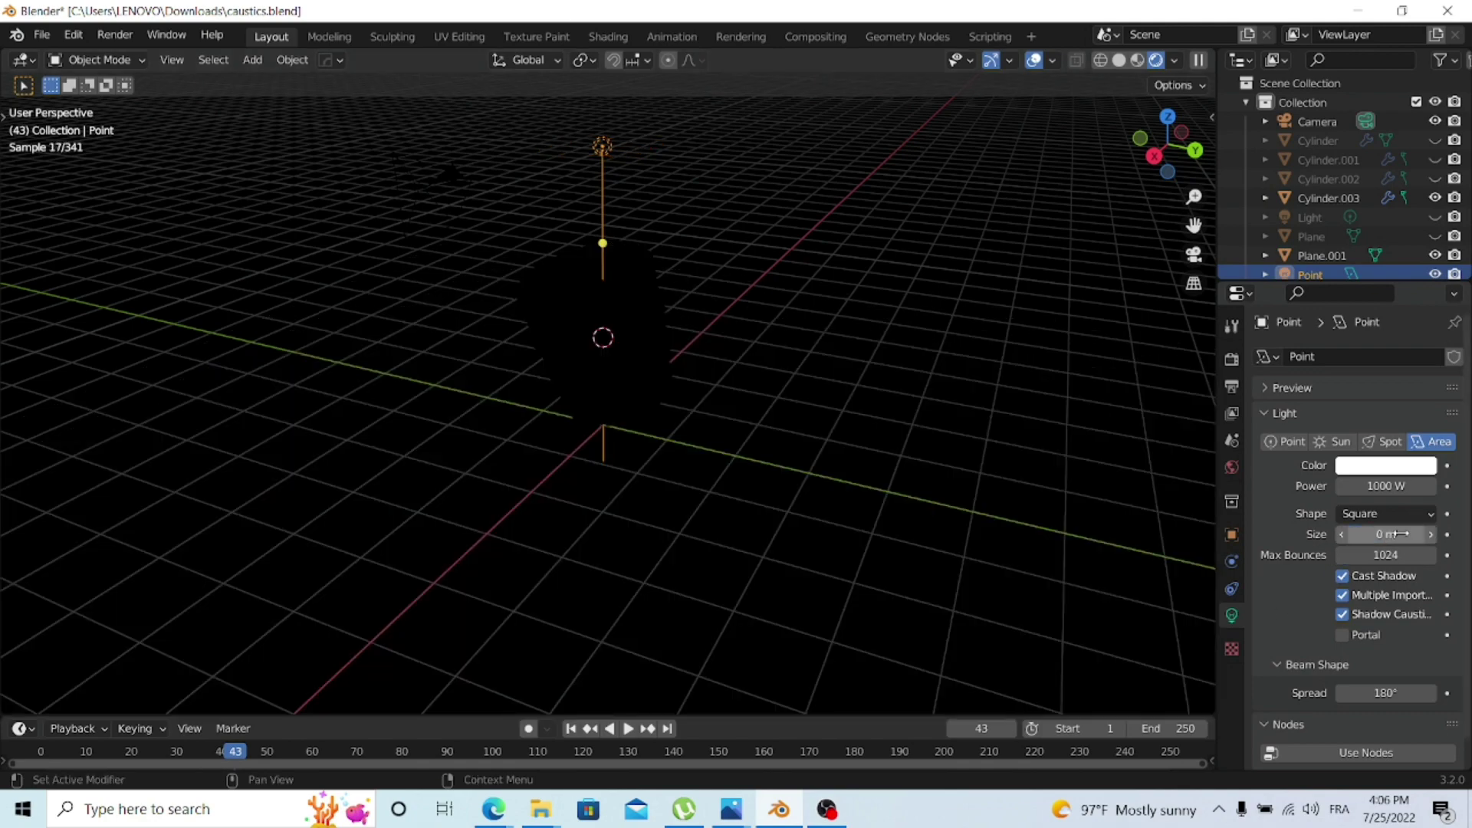
text(.1)
key(Return)
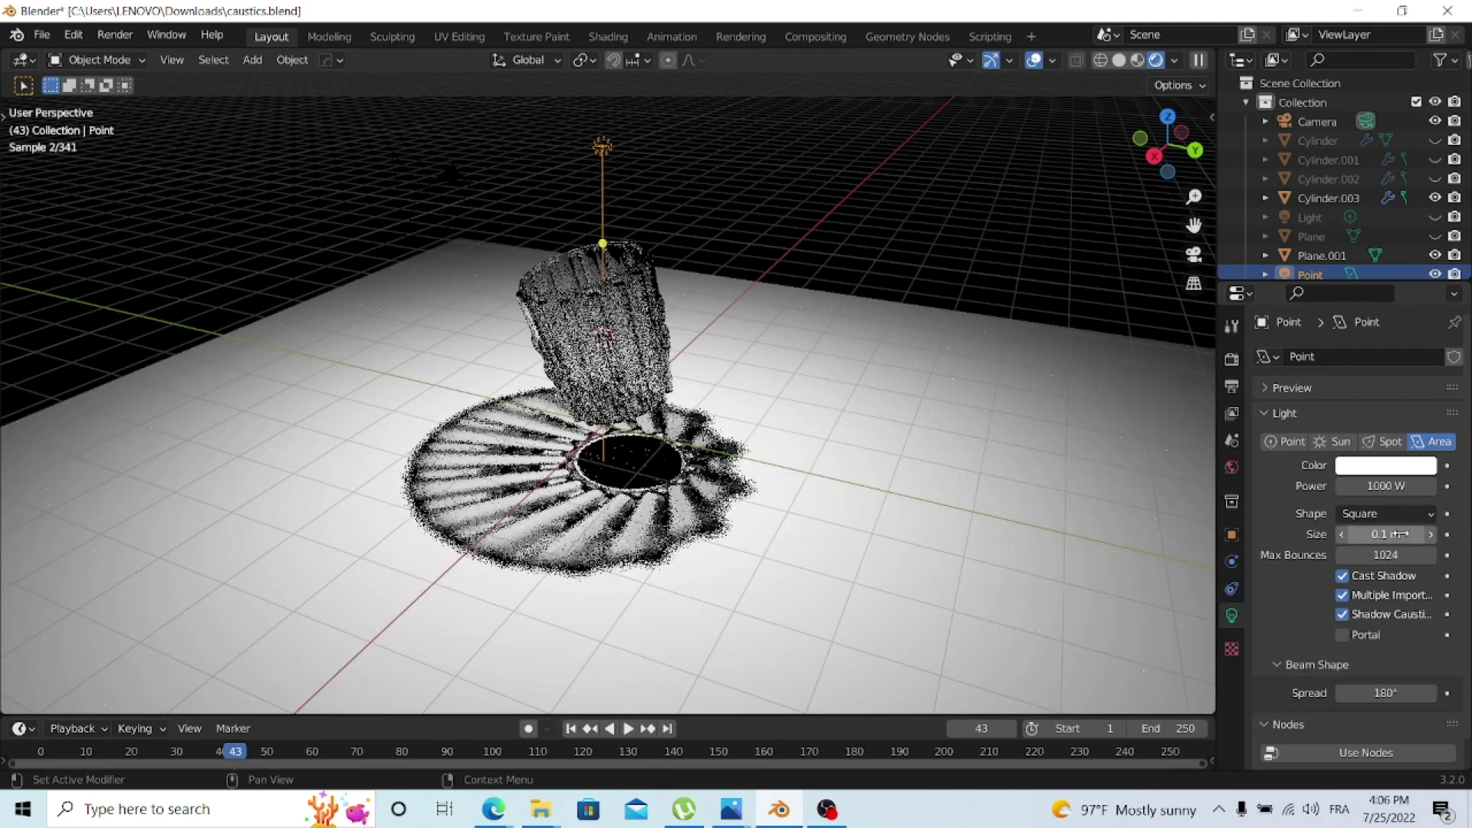
scroll(497, 469, up, 2)
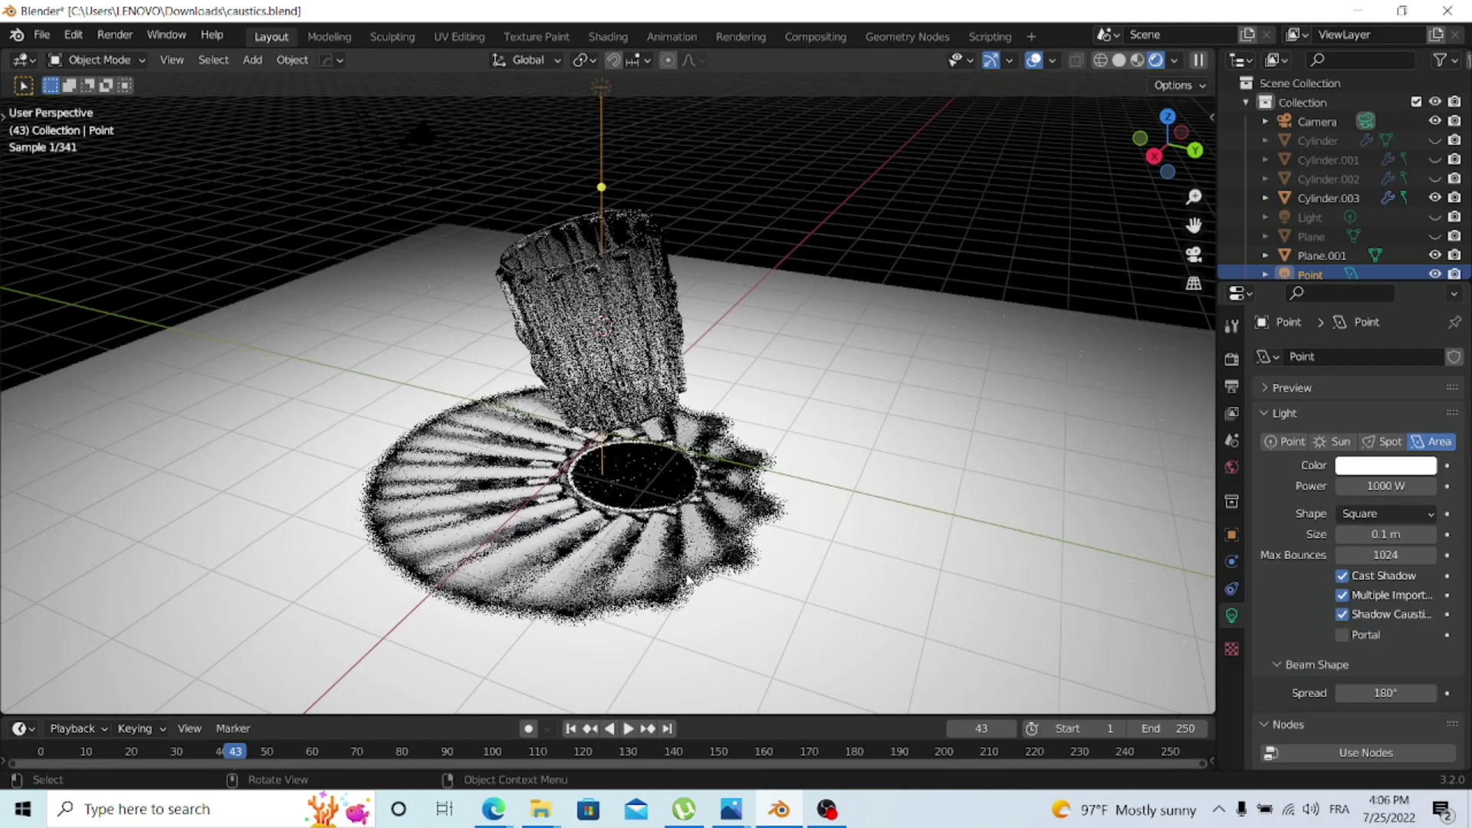
drag(1385, 534, 1440, 534)
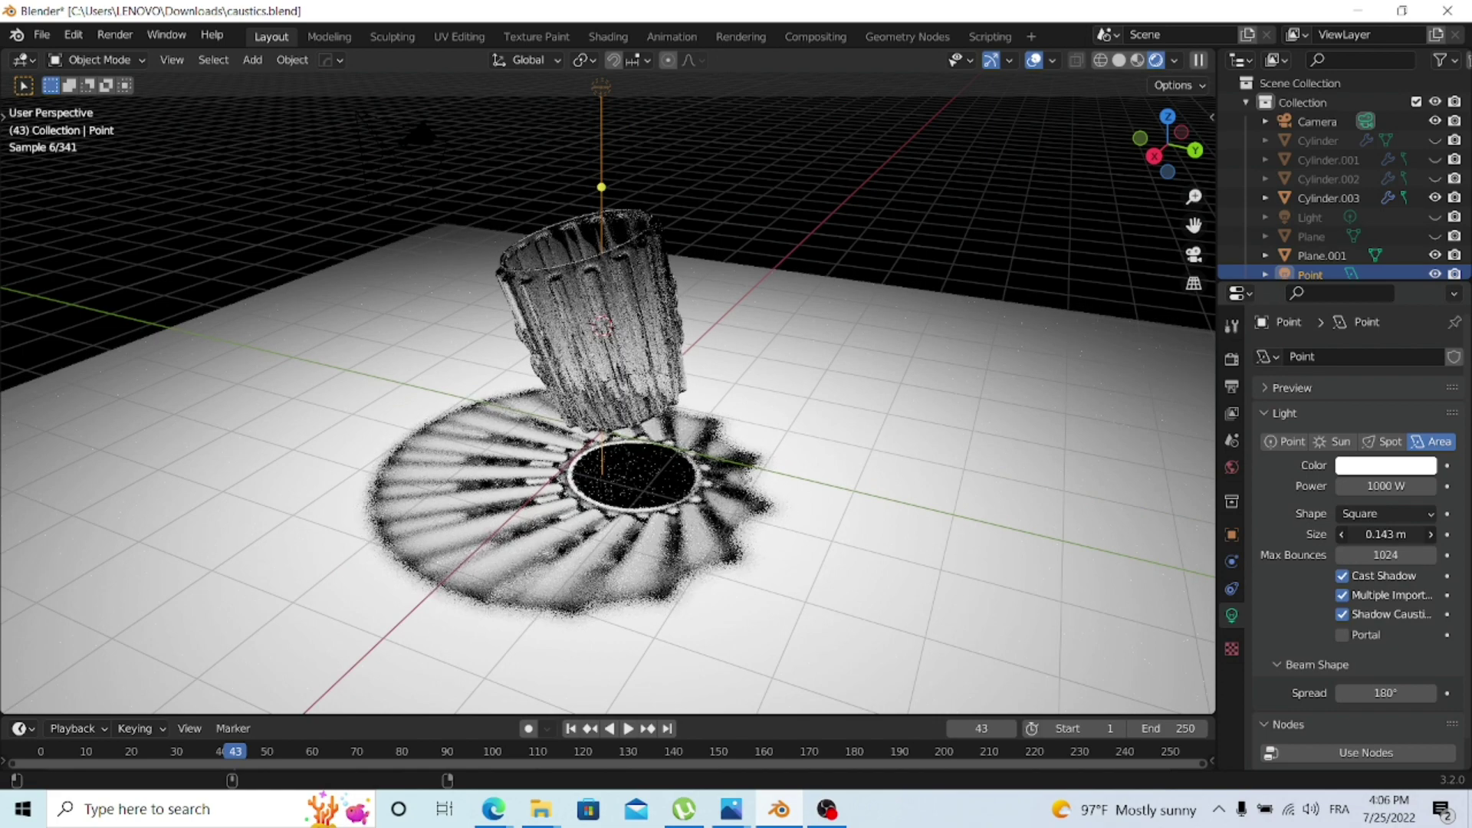
drag(1440, 535, 1351, 500)
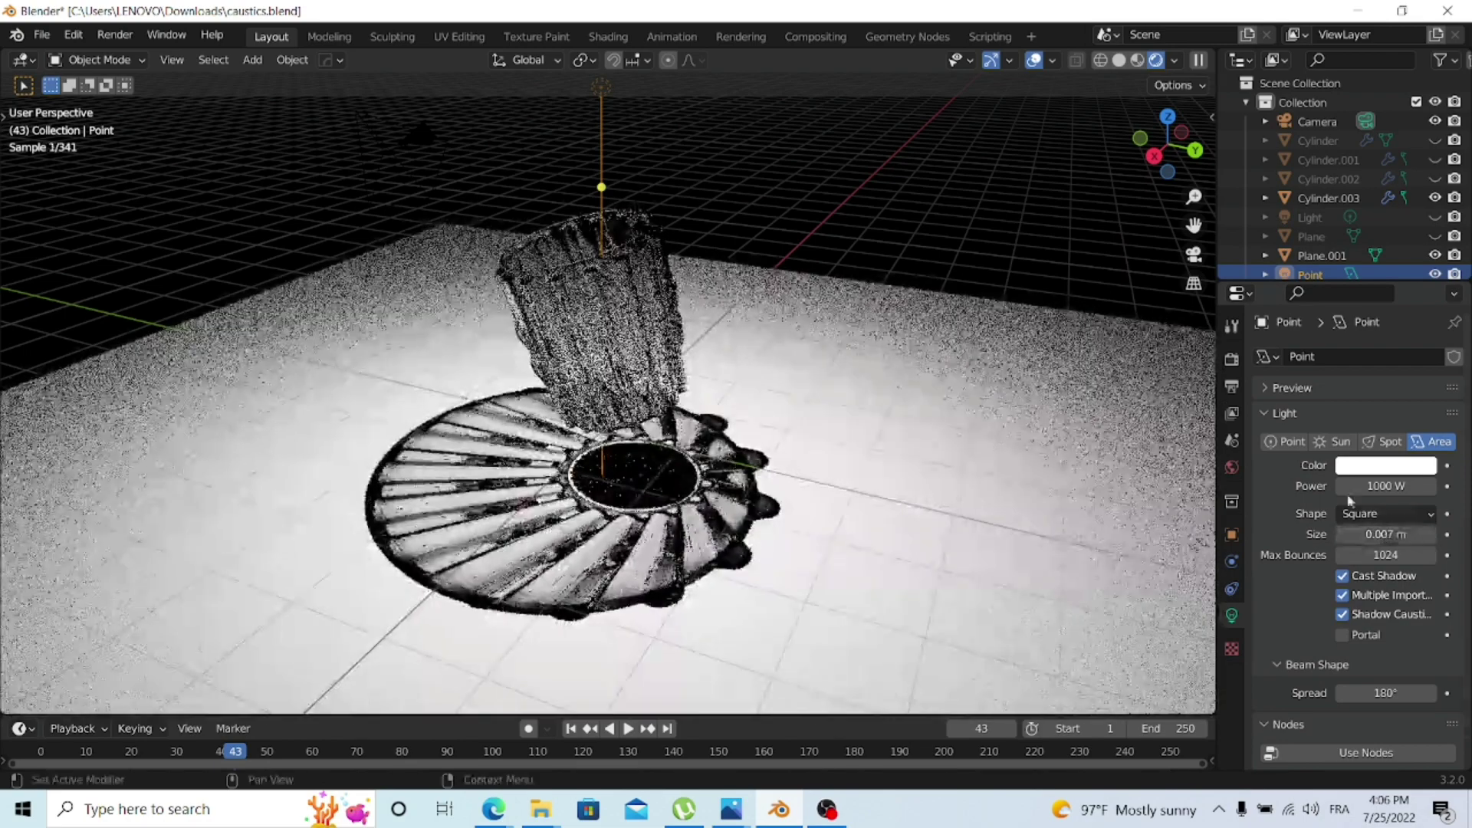
- Switch the light's type back to Point and open its radius value for editing
click(1293, 444)
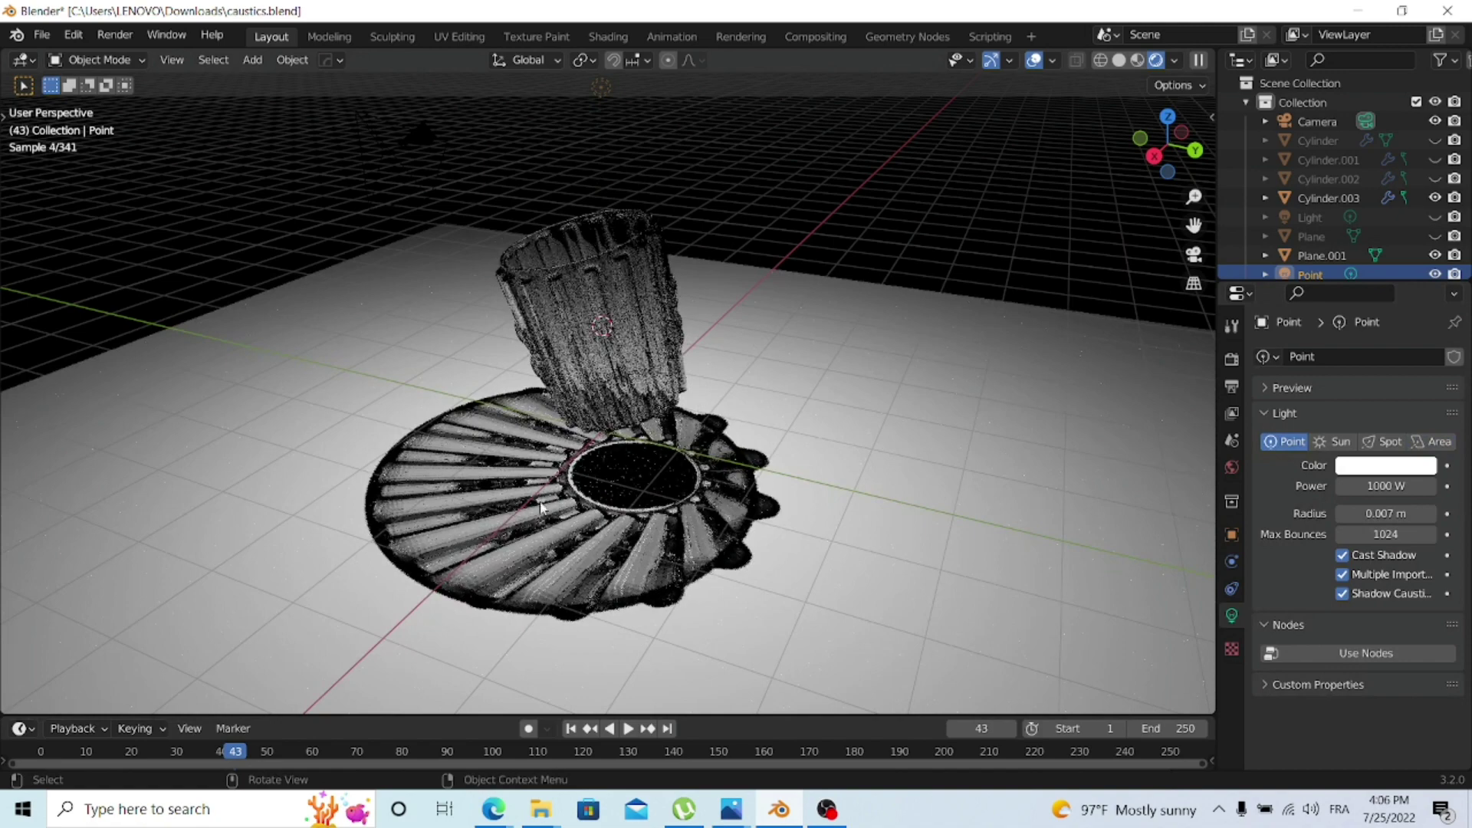
click(1389, 514)
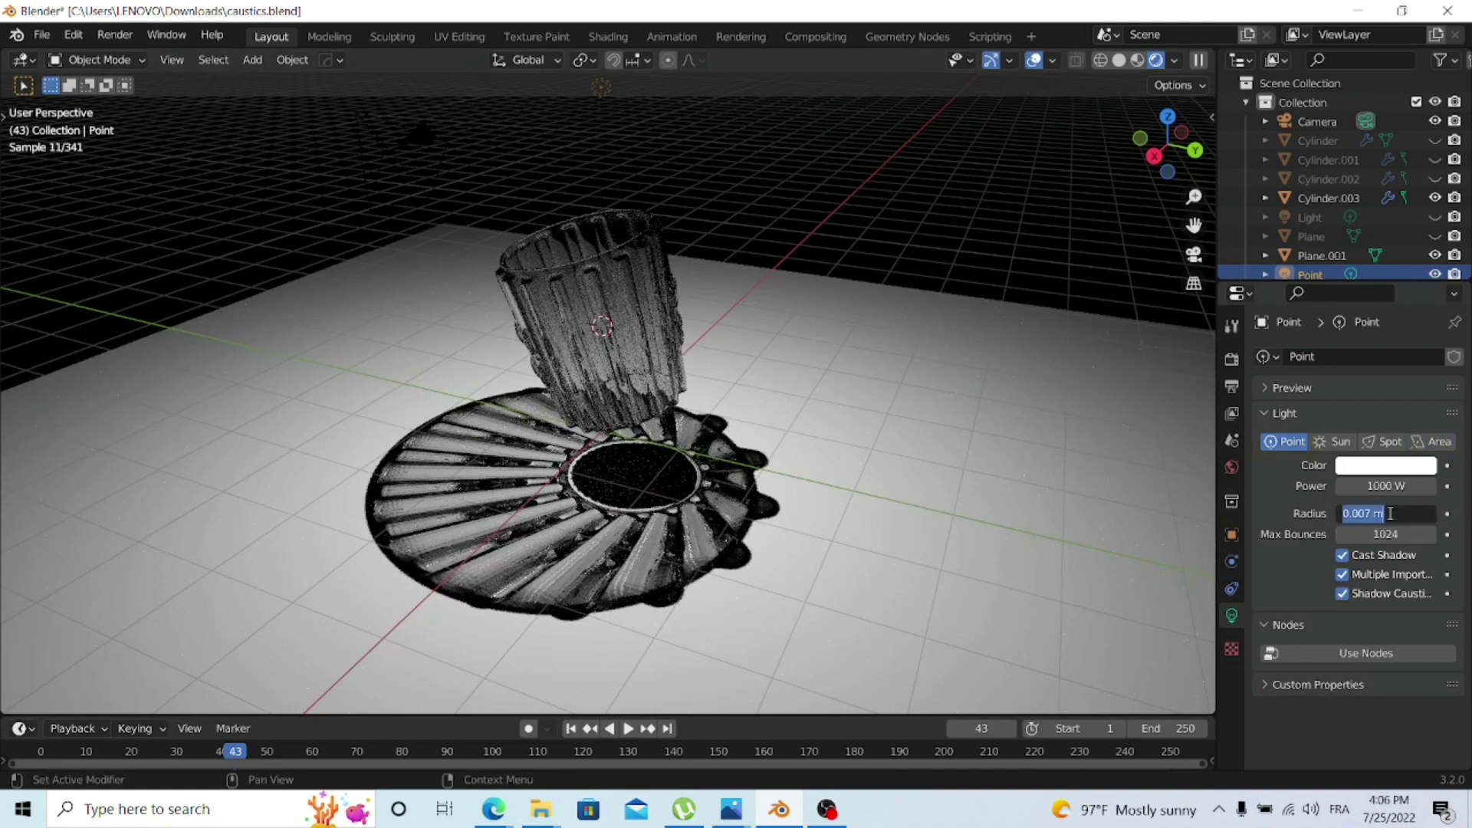
key(Return)
- Try rotating the ribbed glass freely, including with trackball rotation, and clear its rotation to stand it upright
scroll(624, 329, down, 2)
click(625, 328)
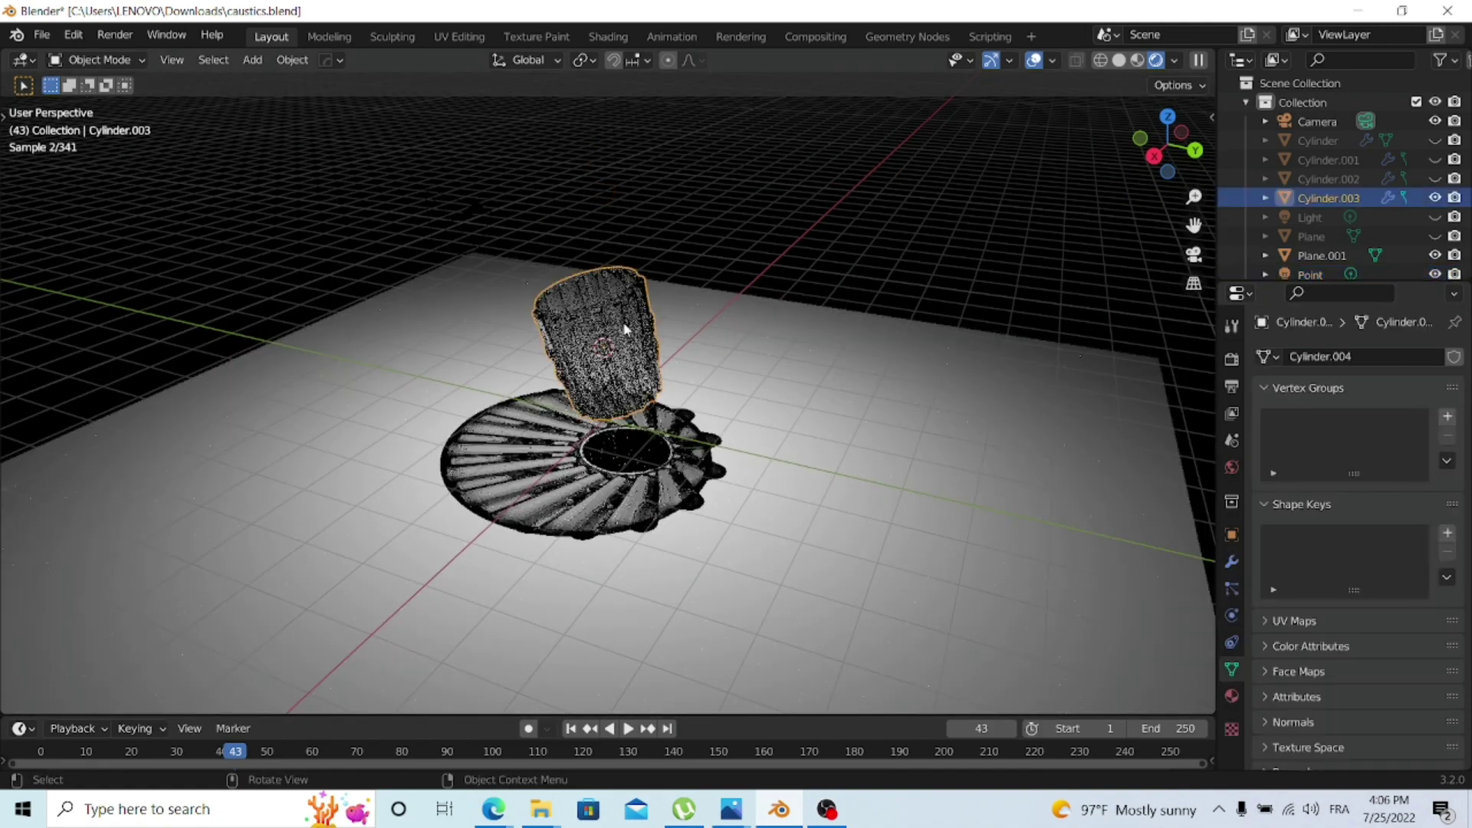
key(r)
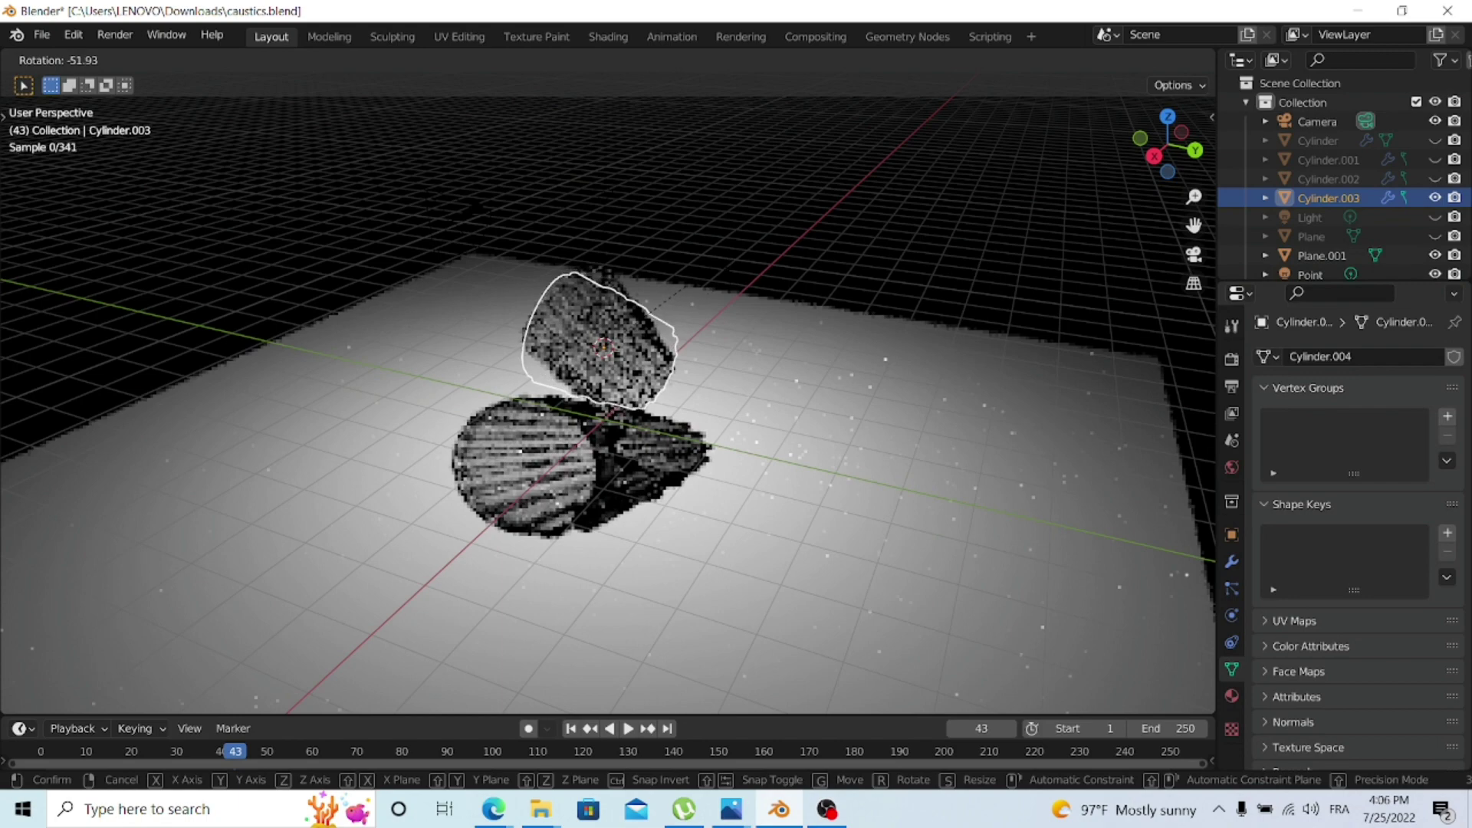
key(r)
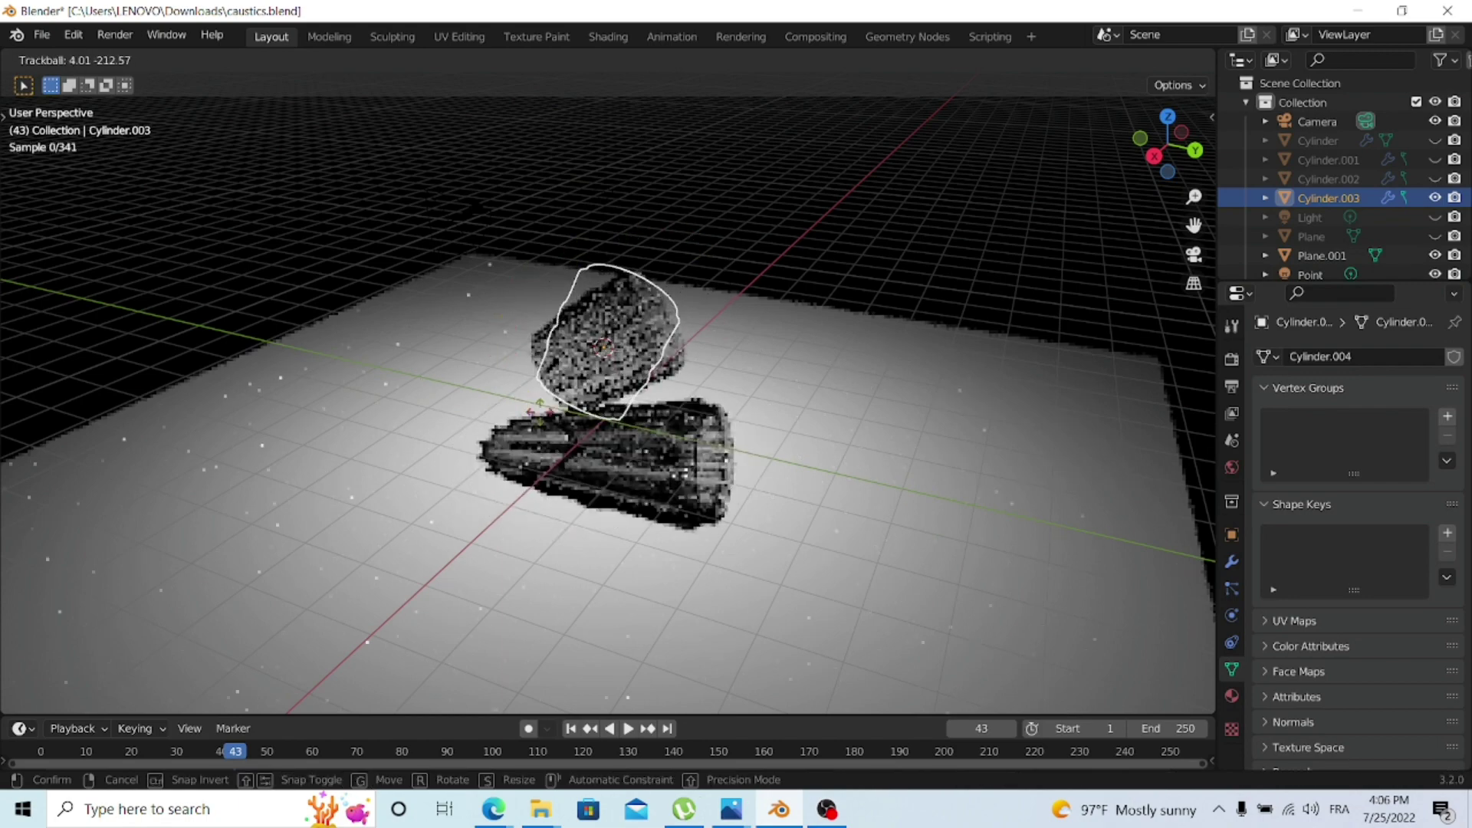
click(794, 532)
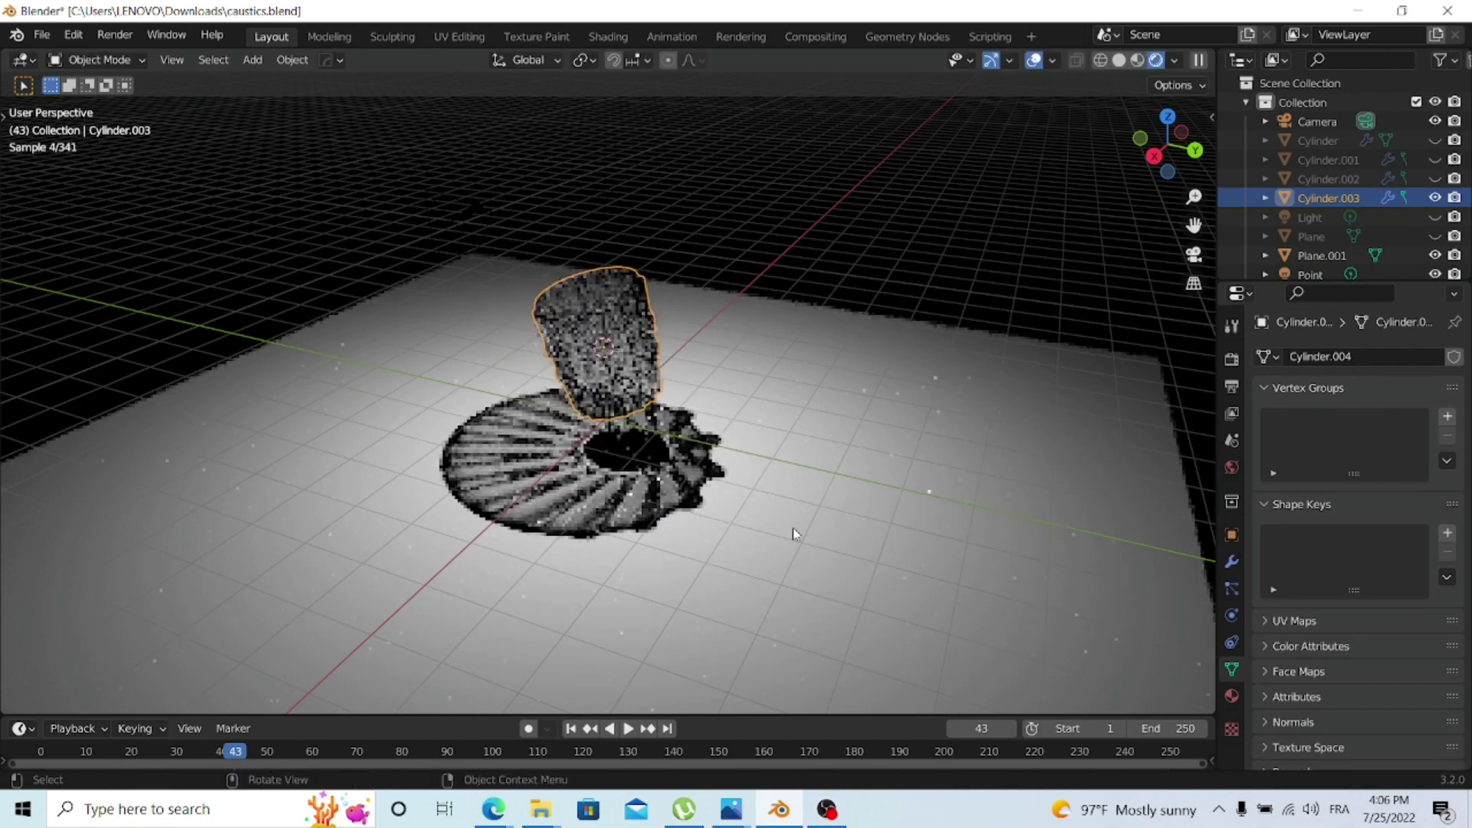
key(alt+r)
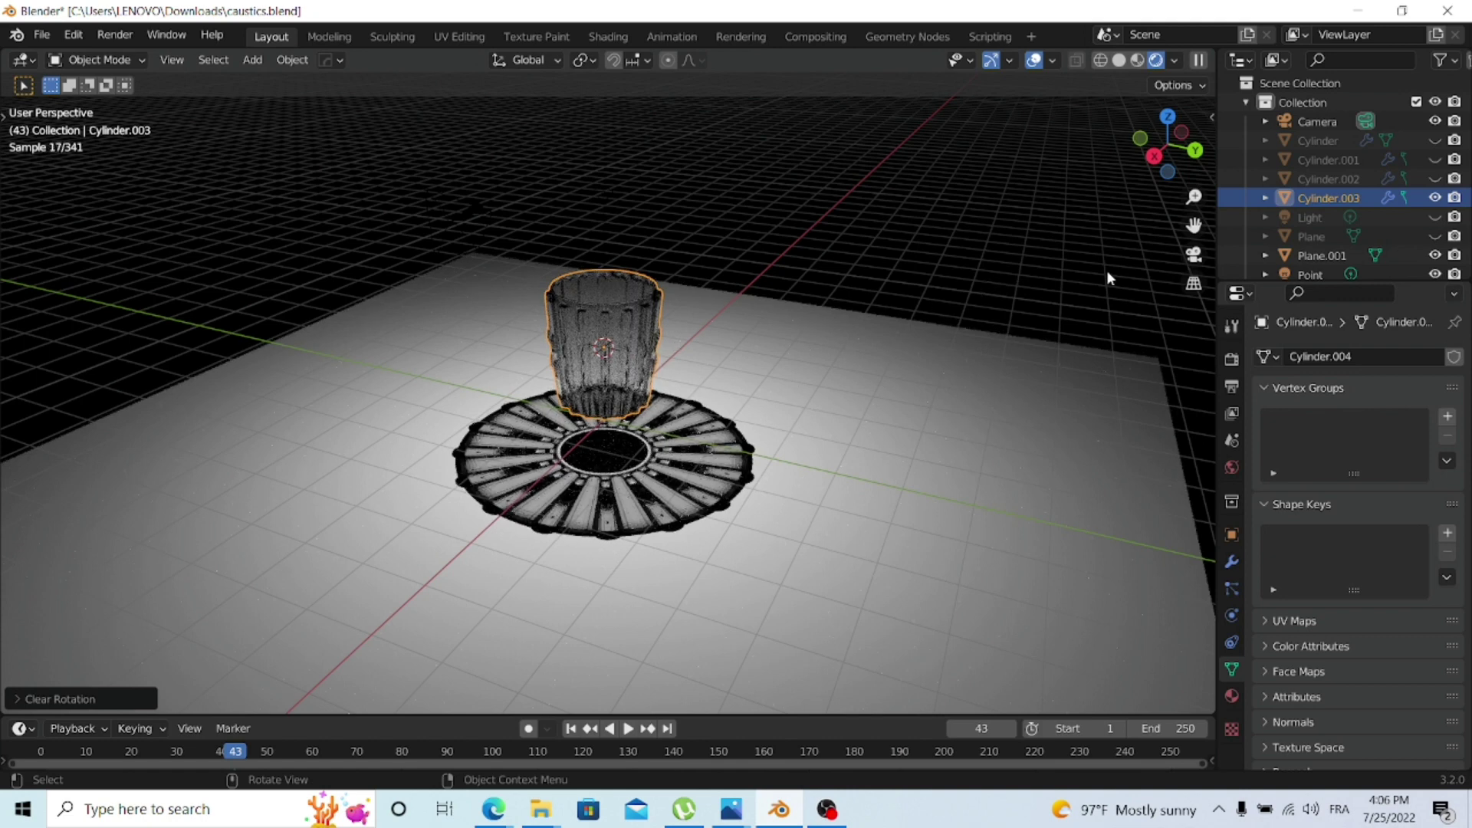
- Hide the ribbed glass Cylinder.003 and show the smaller ribbed object Cylinder.001 in its place
click(1435, 197)
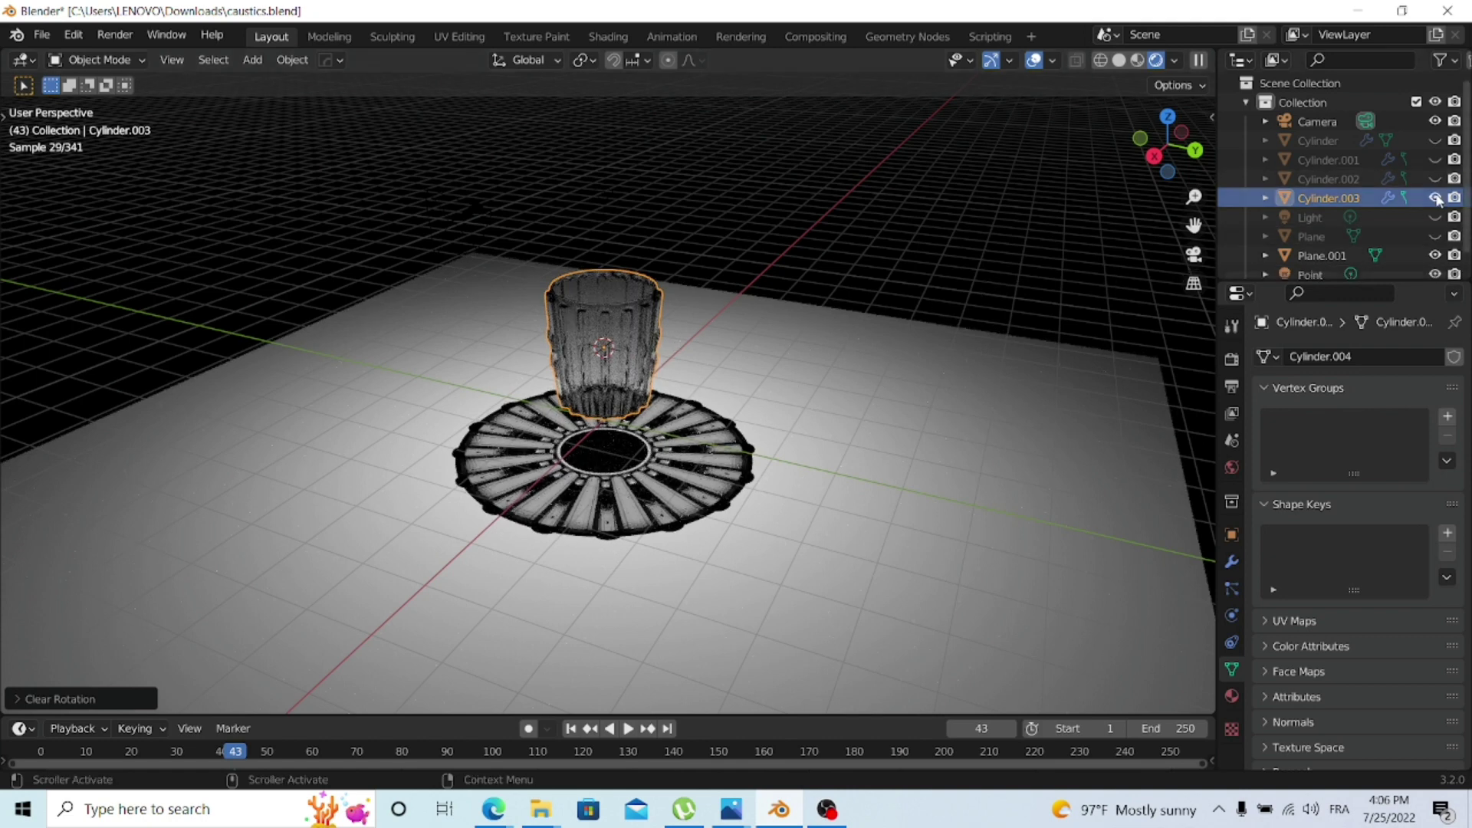
click(1435, 179)
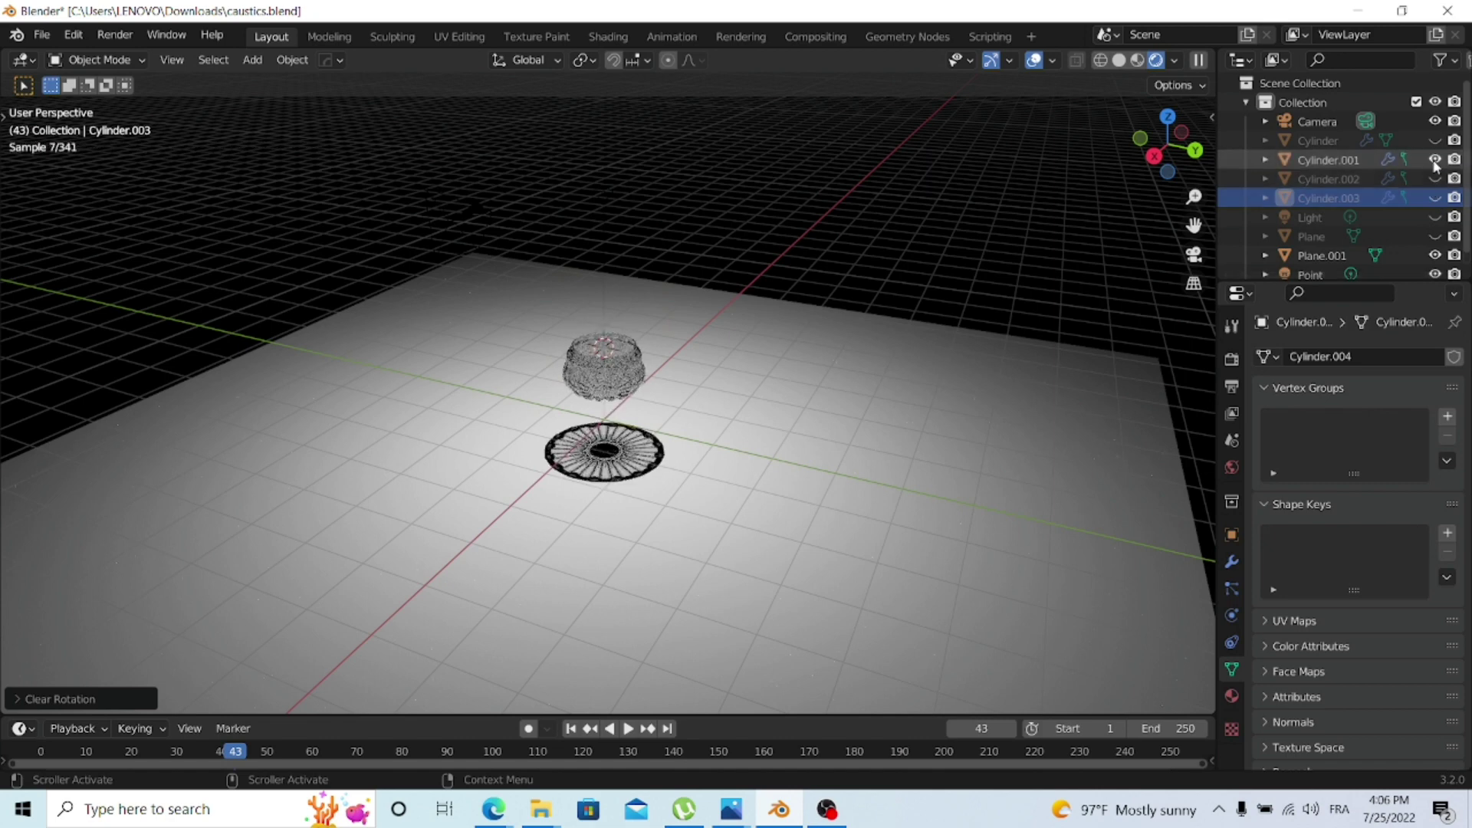
- Select the small ribbed object Cylinder.001 and examine its shape and the caustic pattern beneath it from several angles
click(623, 375)
key(KP_Decimal)
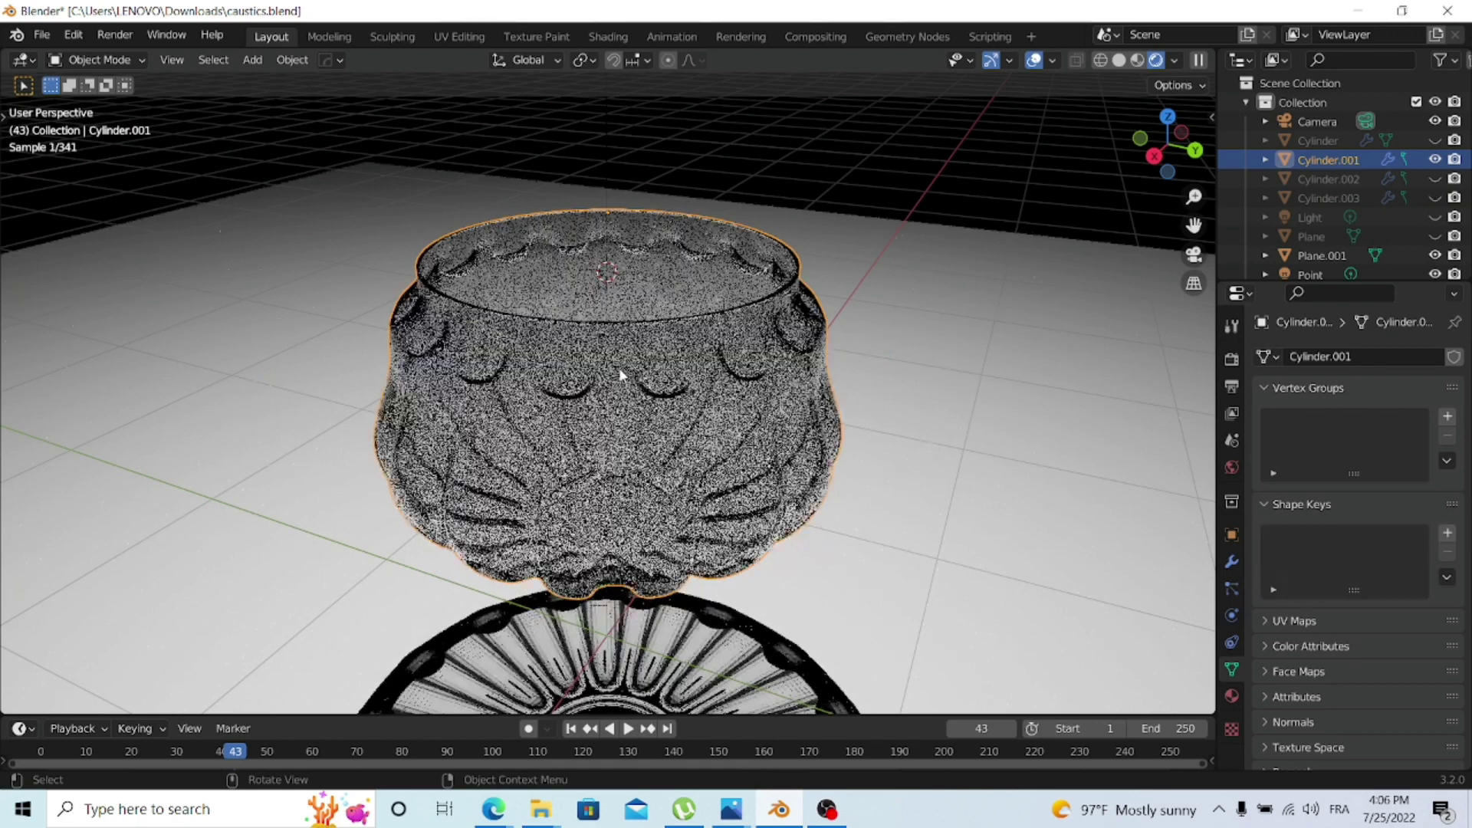
key(z)
key(6)
scroll(619, 369, down, 4)
mouse_move(620, 369)
middle_down()
mouse_move(649, 288)
mouse_move(573, 385)
middle_up()
key(z)
key(8)
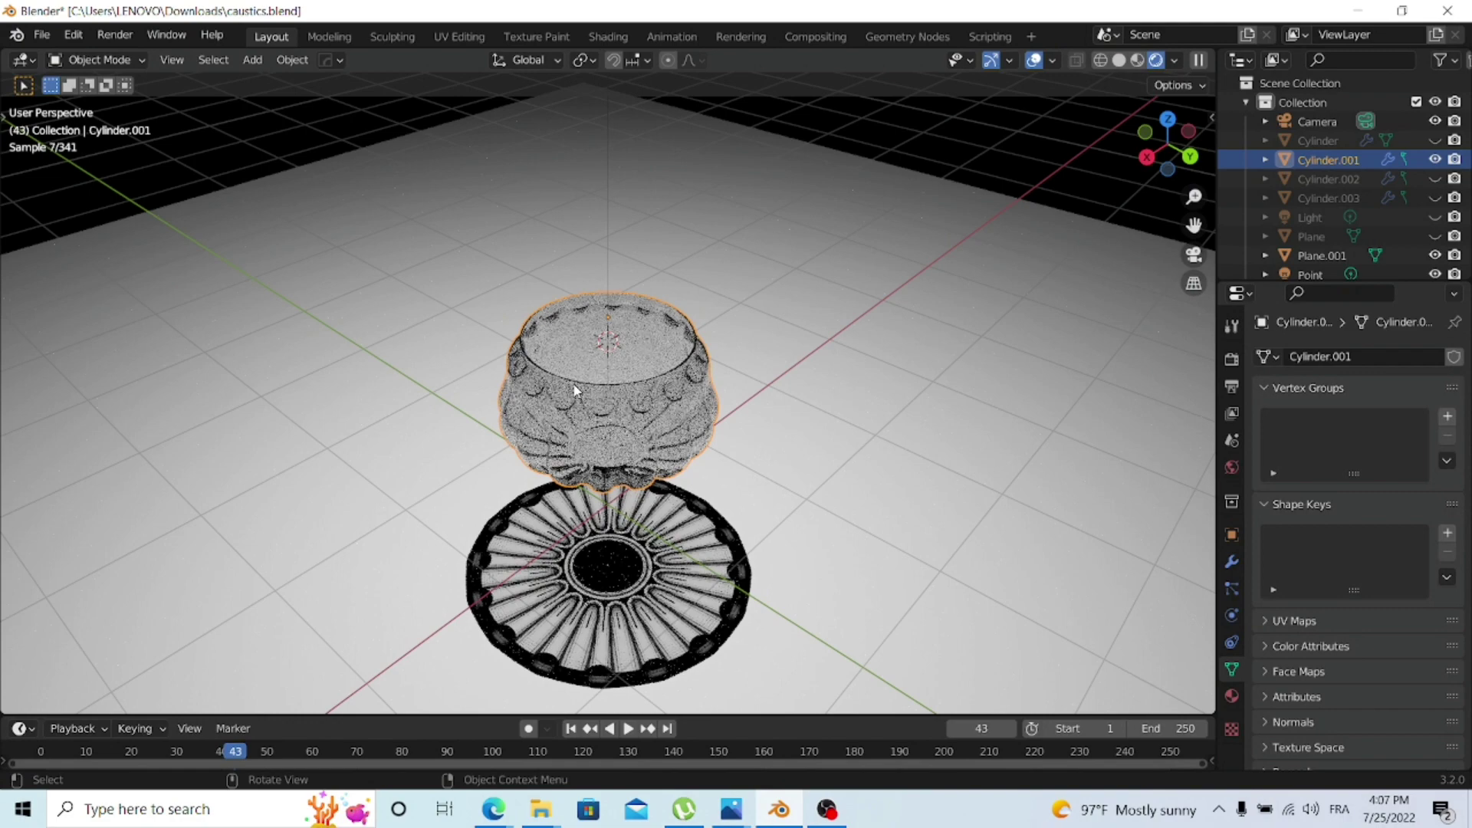
scroll(574, 384, down, 3)
middle_drag(634, 414, 661, 383)
scroll(659, 391, up, 2)
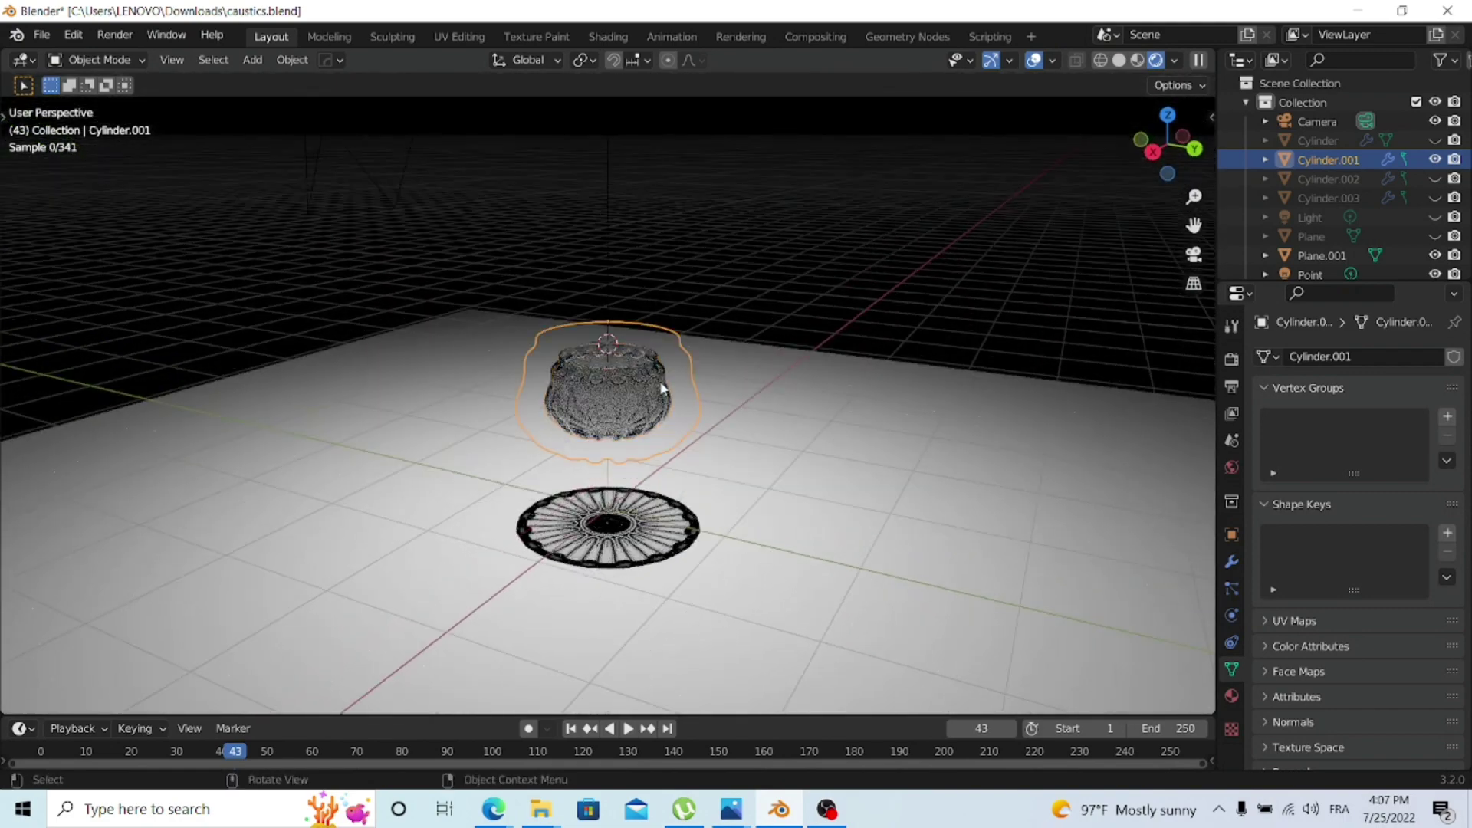
- Try different Solidify thickness values on Cylinder.001, ending with a thickness of 0.03 m
click(1231, 564)
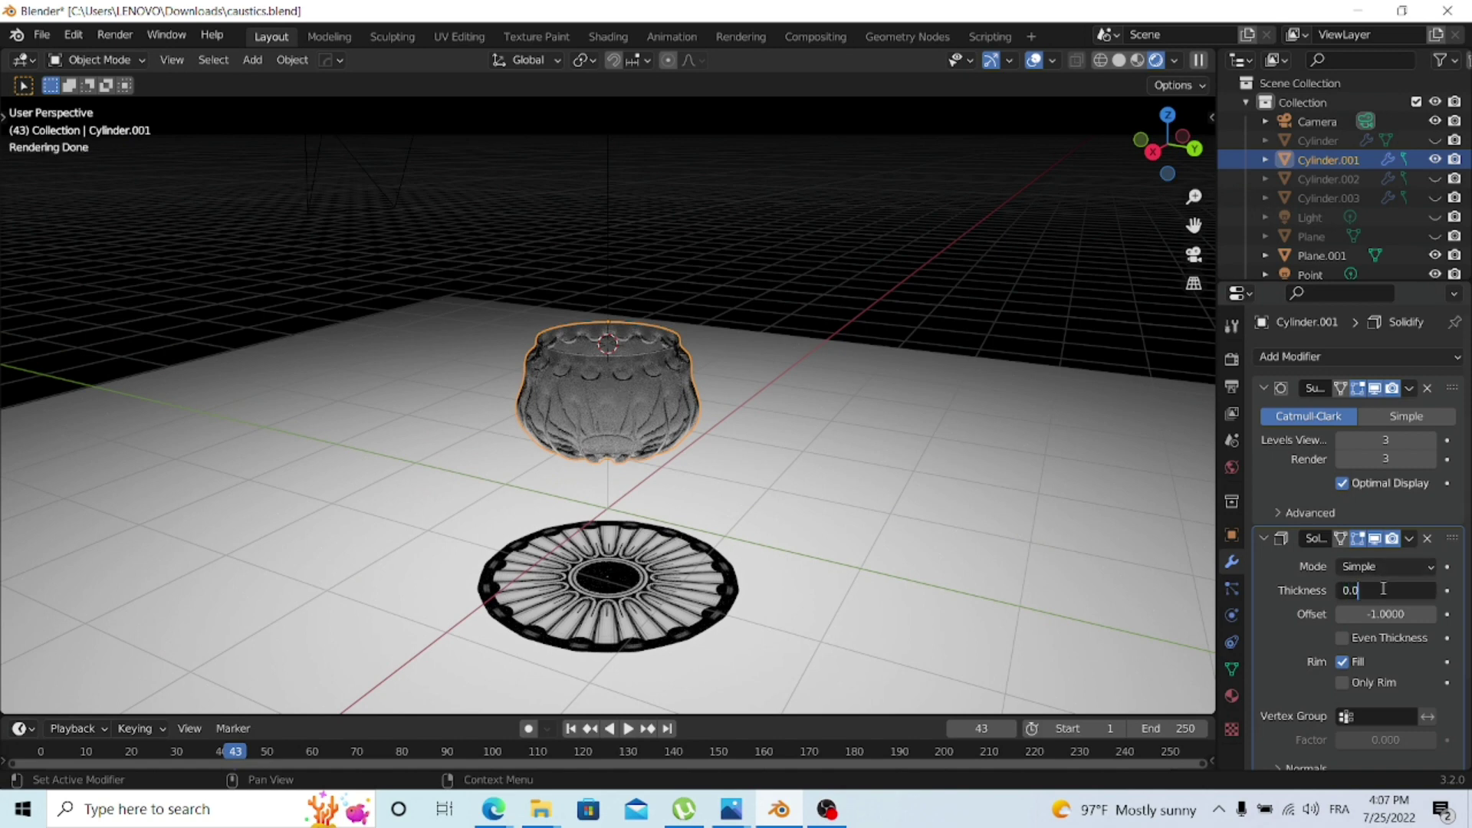
key(Return)
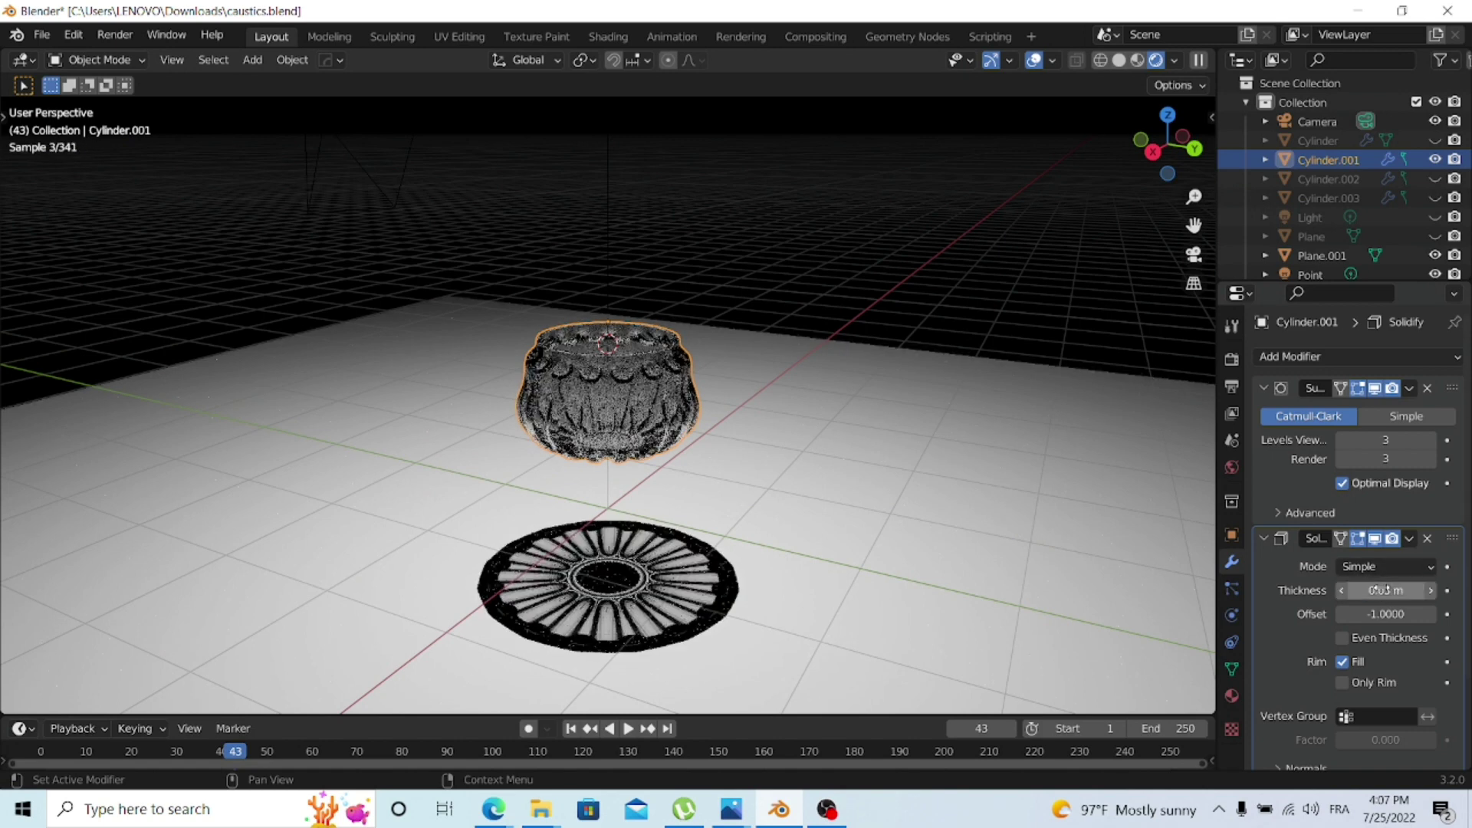
drag(1385, 590, 1178, 597)
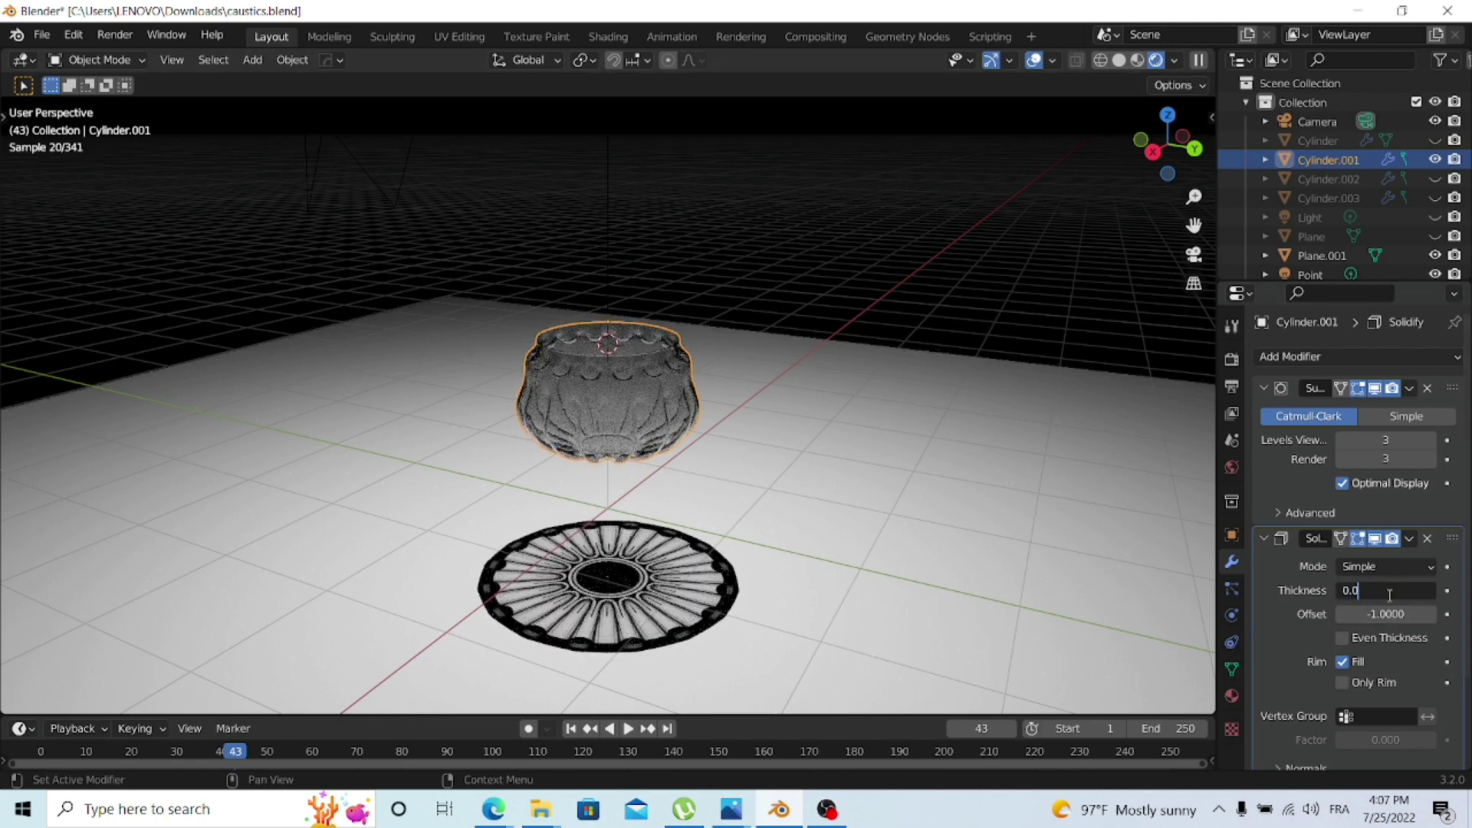
text(3)
key(Return)
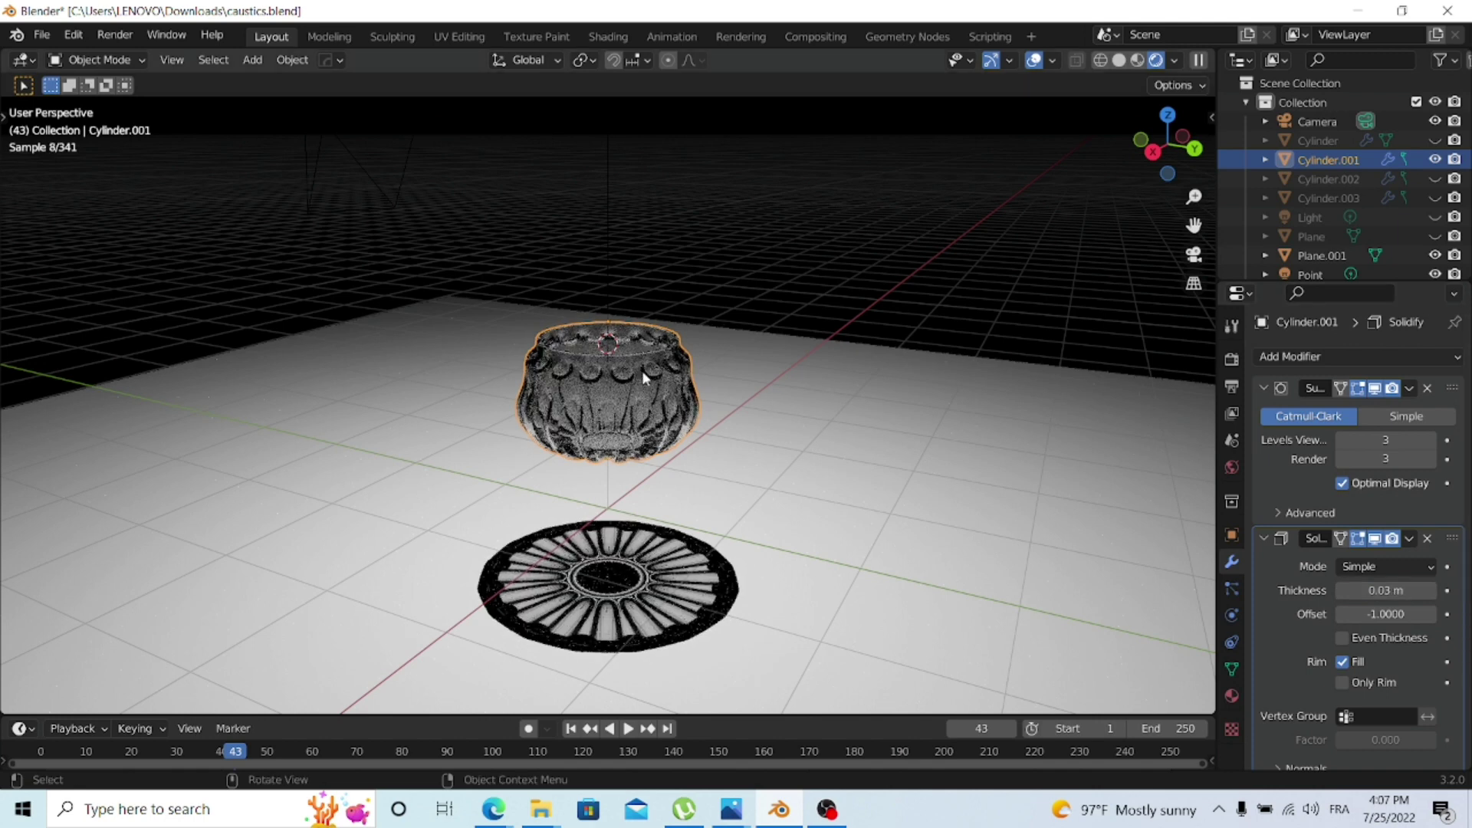
- Try tilting Cylinder.001 with a free rotation and inspect the distorted caustic on the floor from above and up close
key(r)
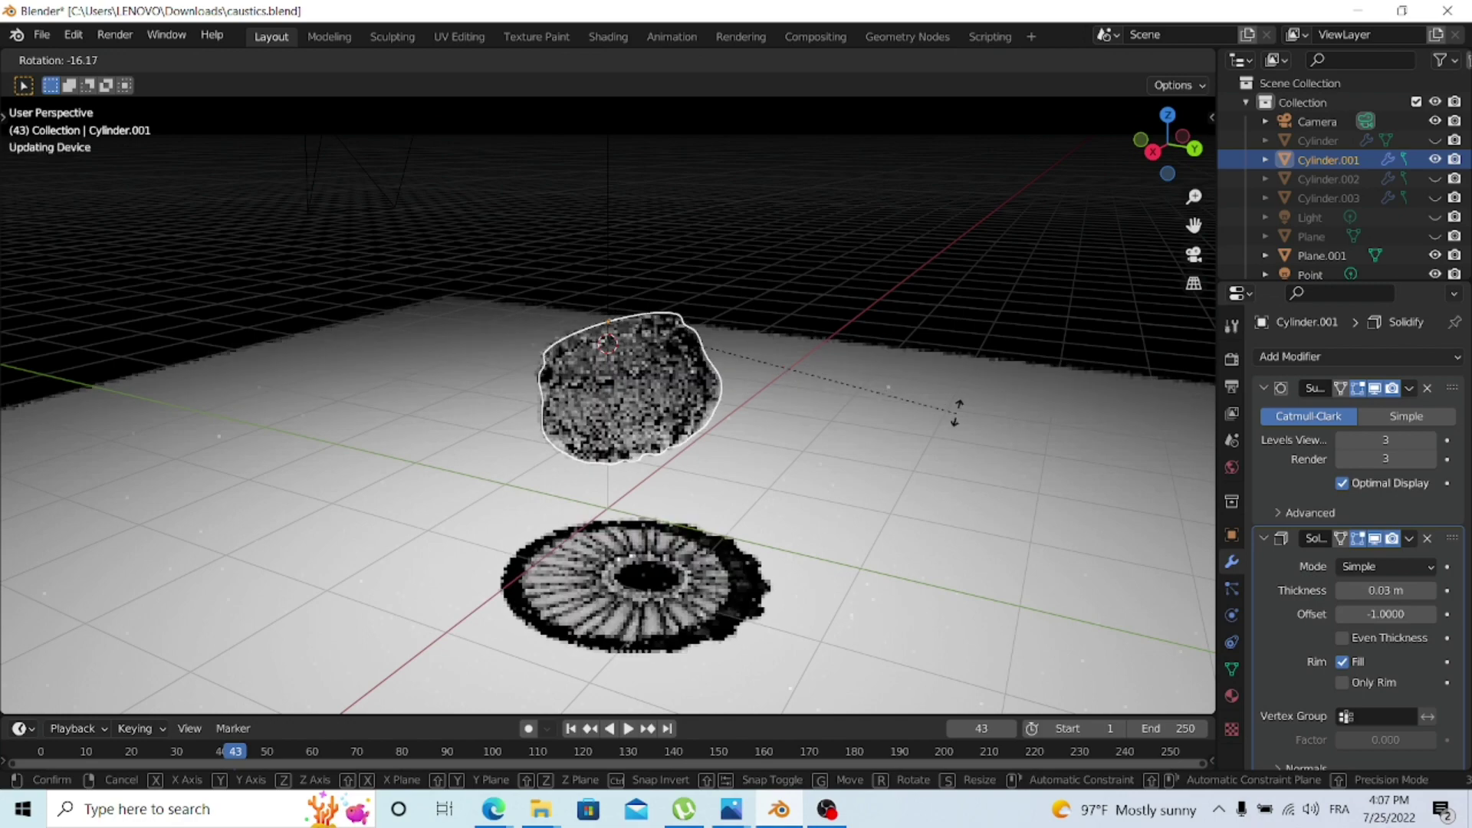
click(986, 375)
scroll(696, 344, up, 5)
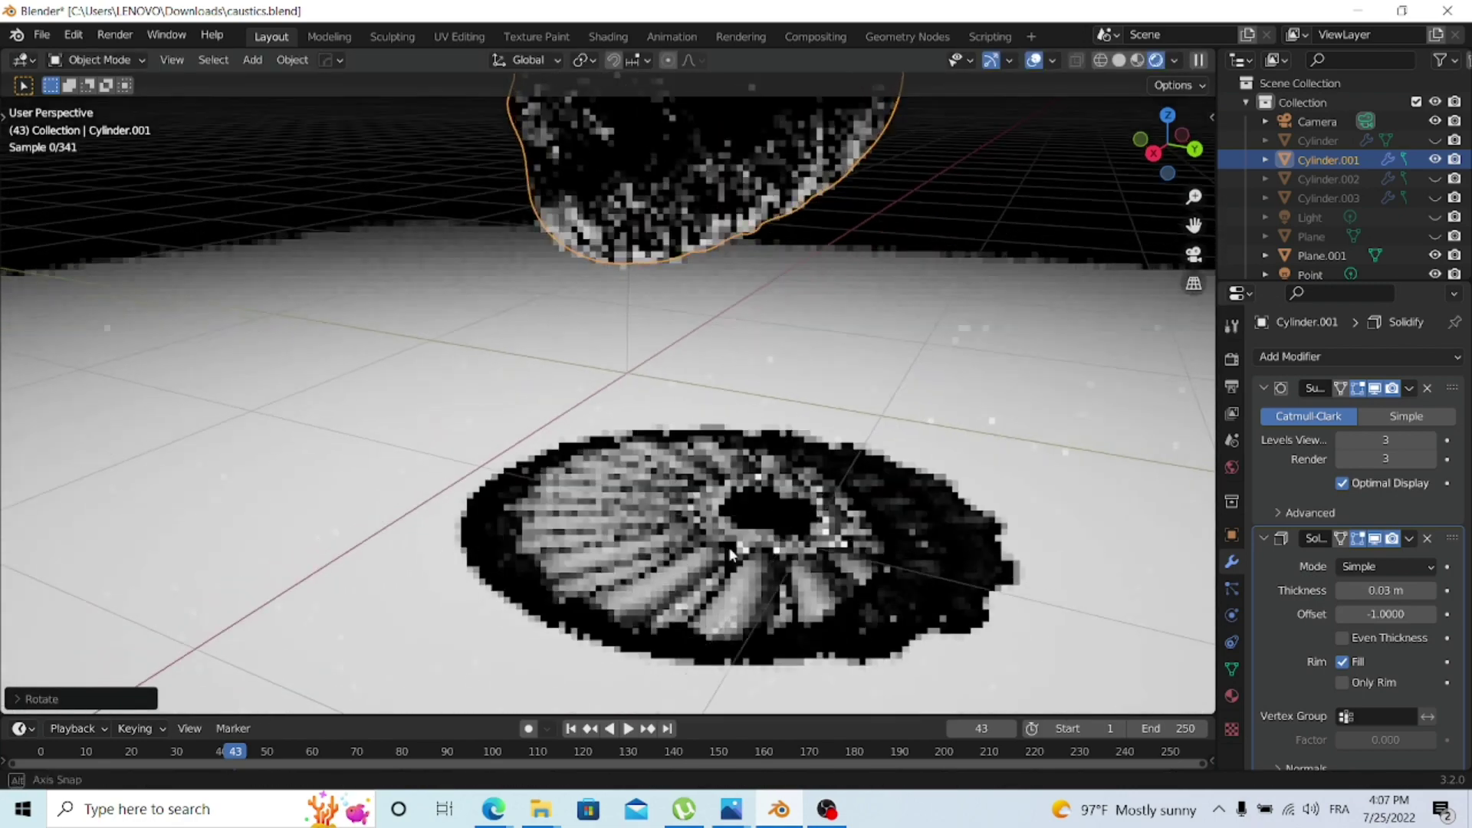
middle_drag(750, 567, 760, 628)
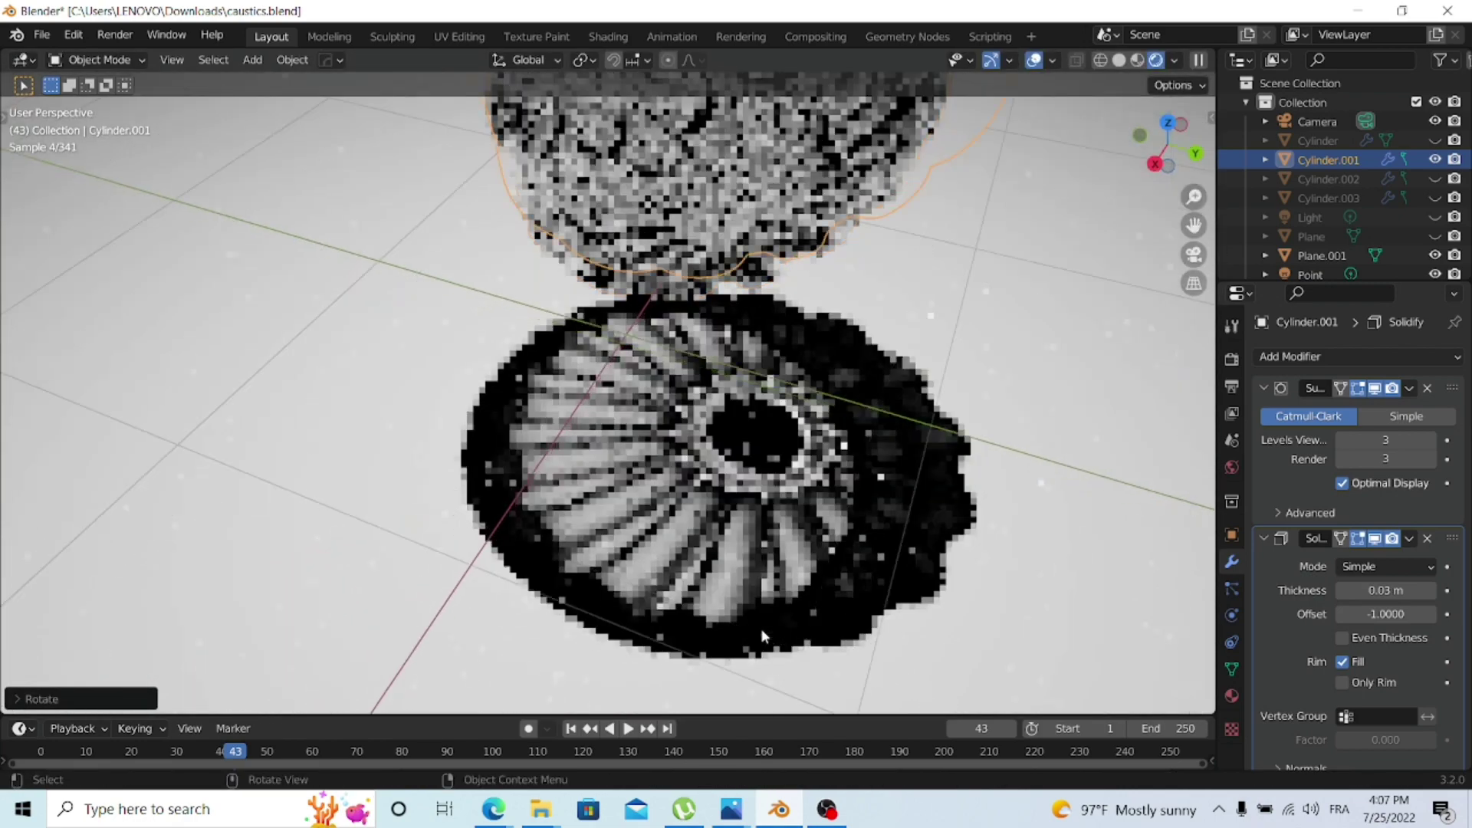
scroll(761, 629, up, 2)
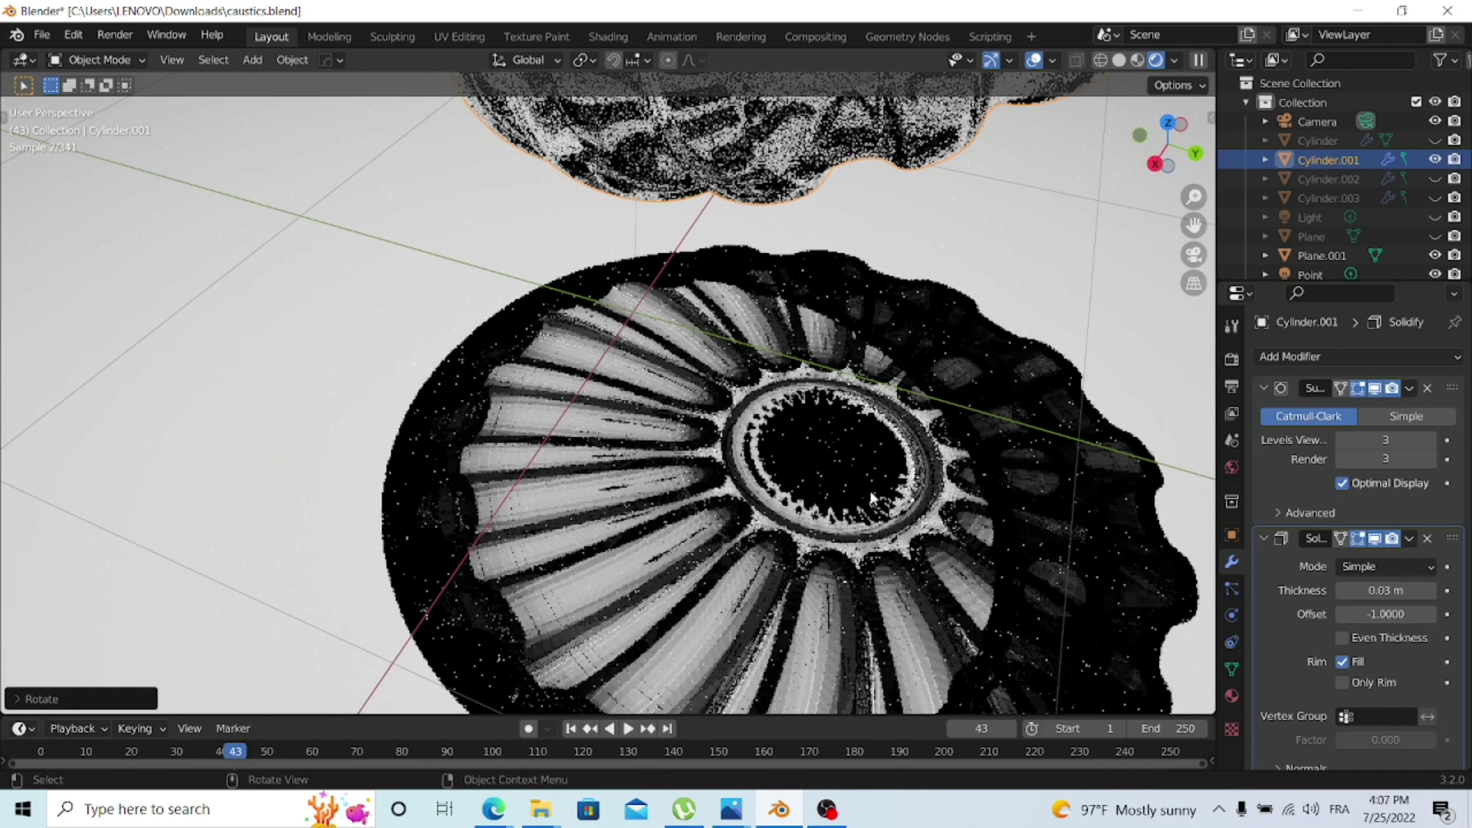
scroll(831, 646, down, 11)
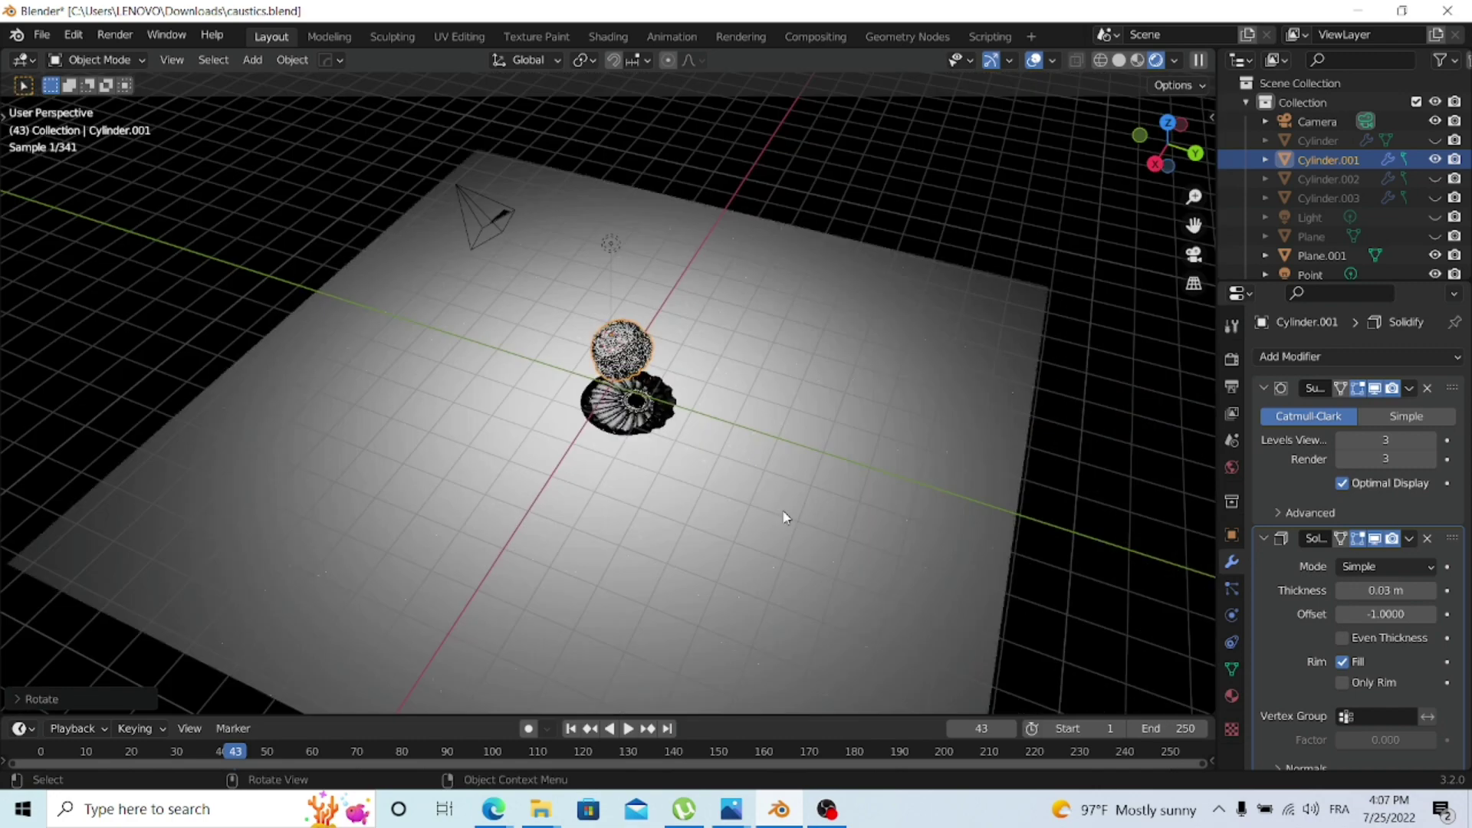
scroll(785, 516, up, 4)
key(KP_Decimal)
scroll(688, 300, down, 5)
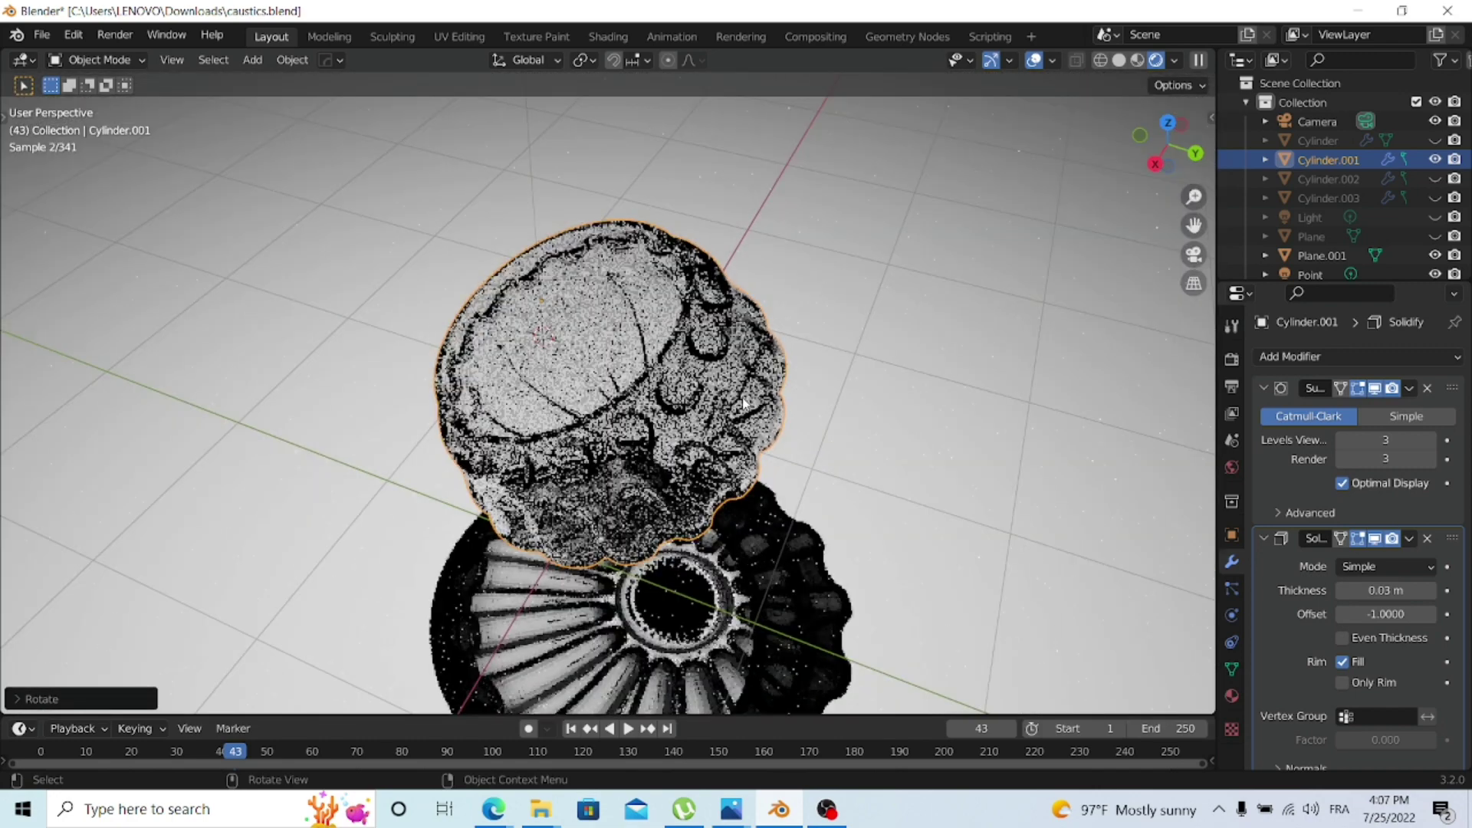
- Set the Solidify thickness of Cylinder.001 to 0.01 m and clear the object's rotation to stand it upright
click(1371, 587)
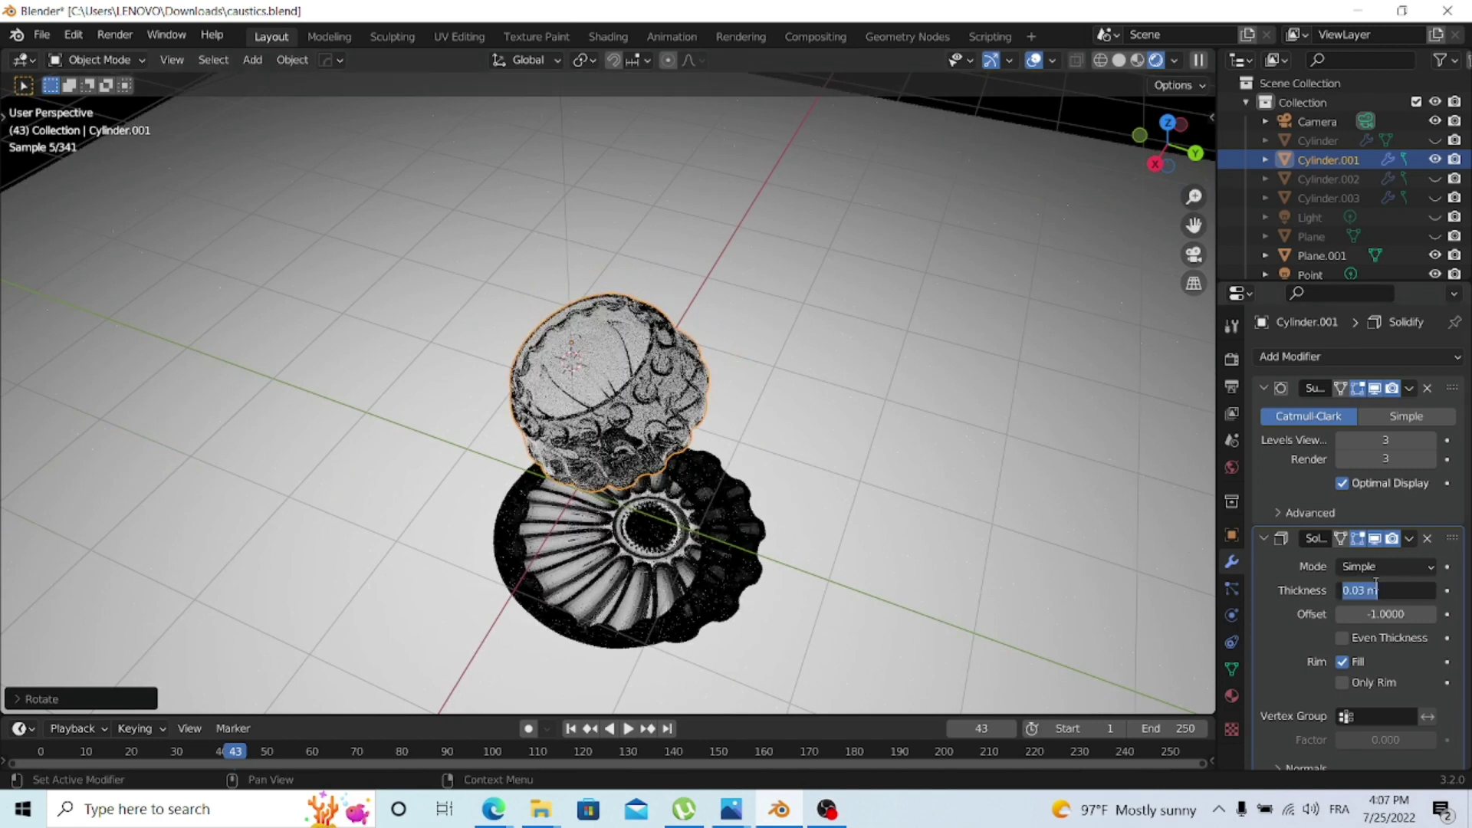
text(0.01)
key(Return)
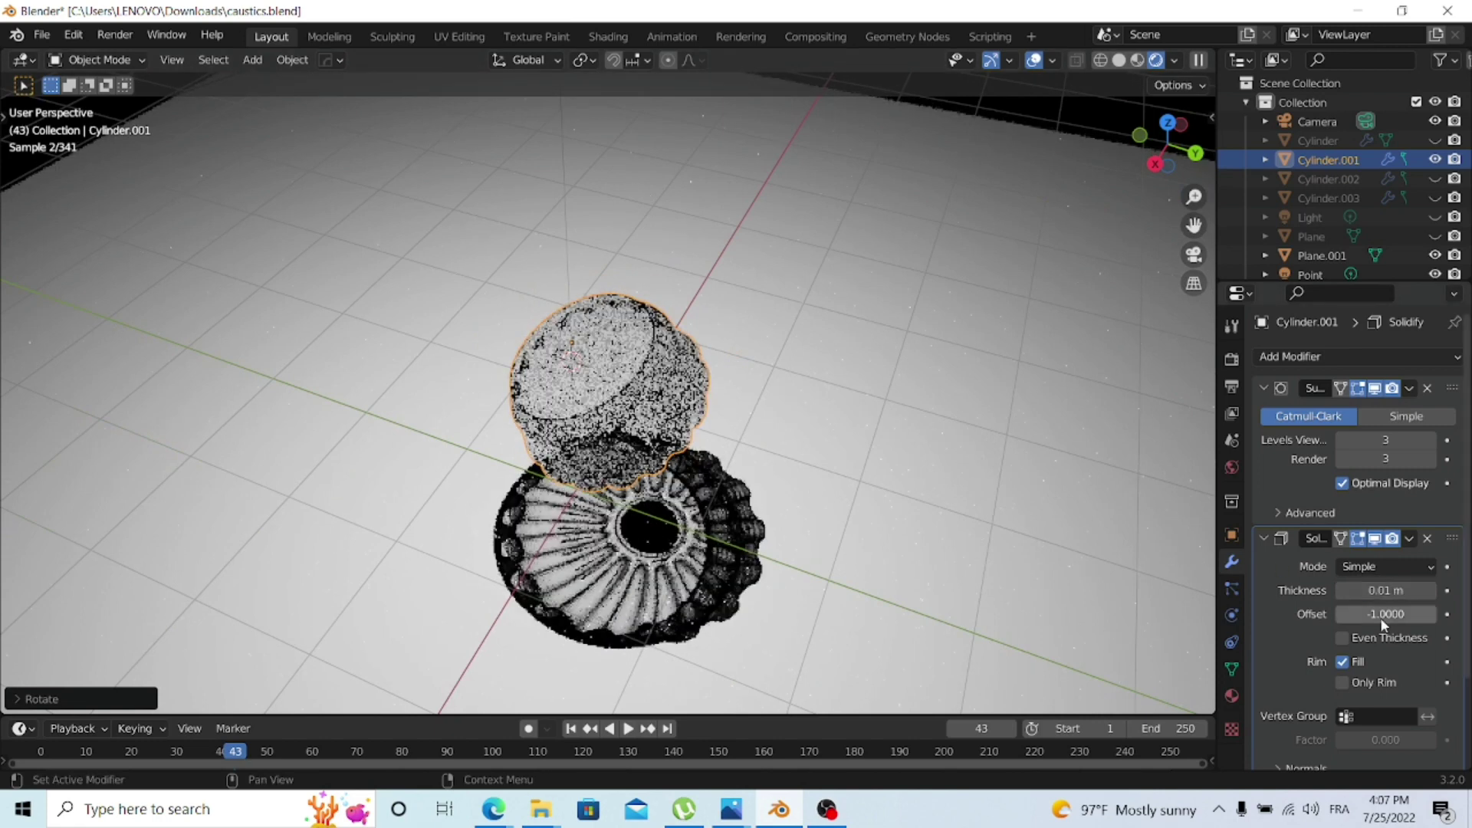
middle_drag(811, 512, 822, 463)
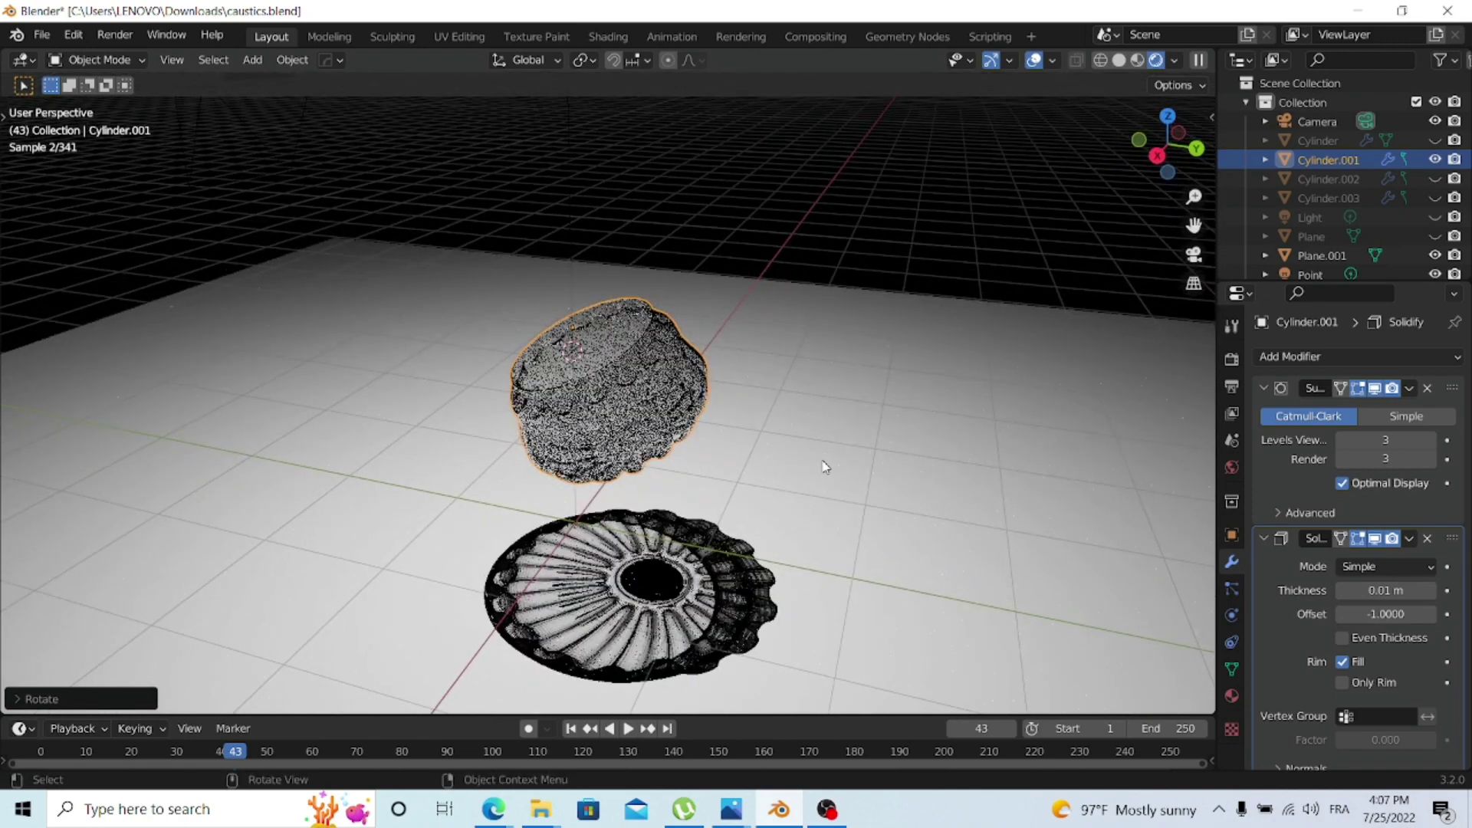
key(alt+r)
scroll(840, 472, down, 6)
scroll(821, 466, up, 3)
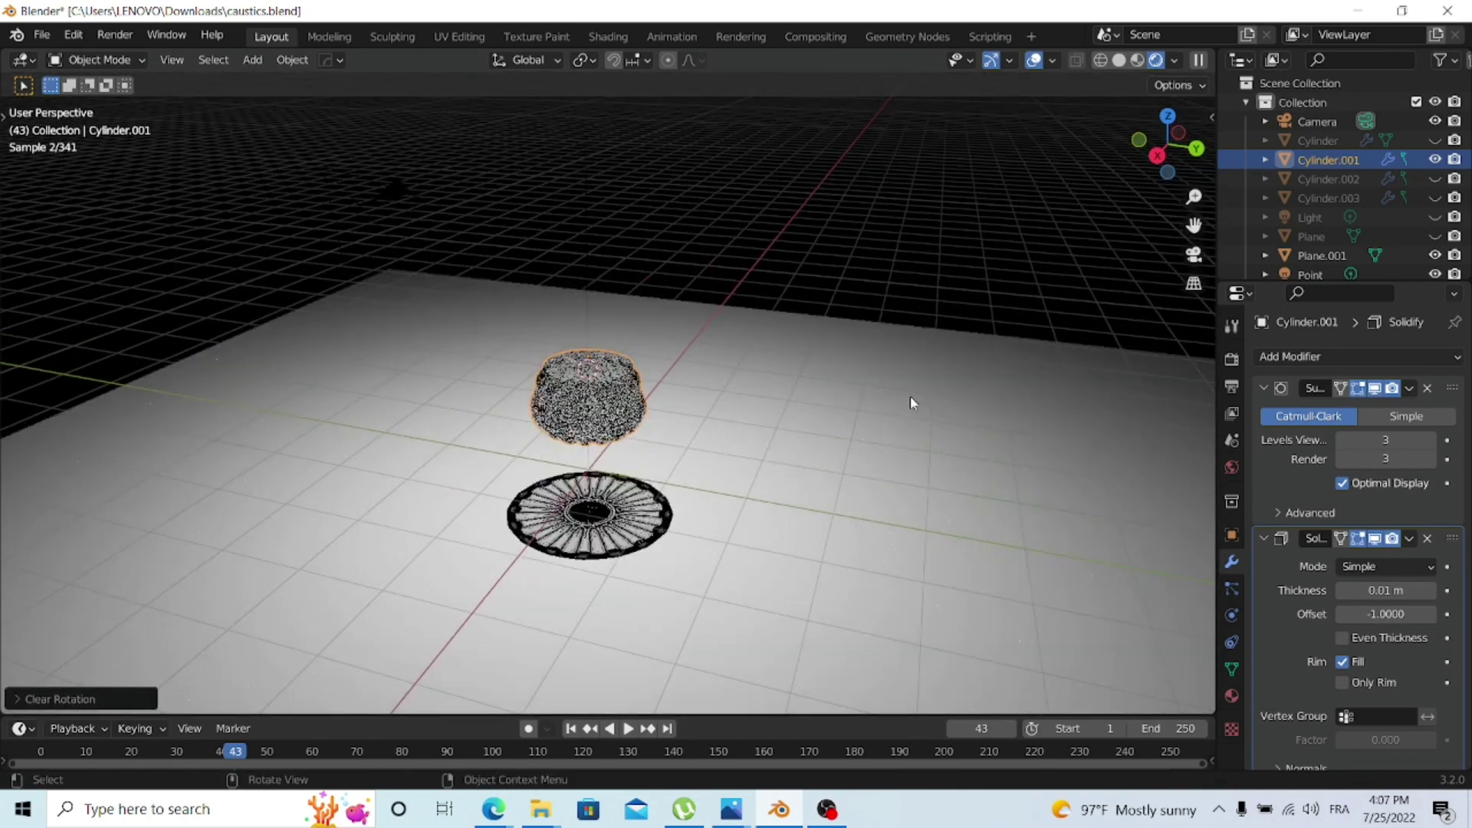
click(734, 242)
click(648, 381)
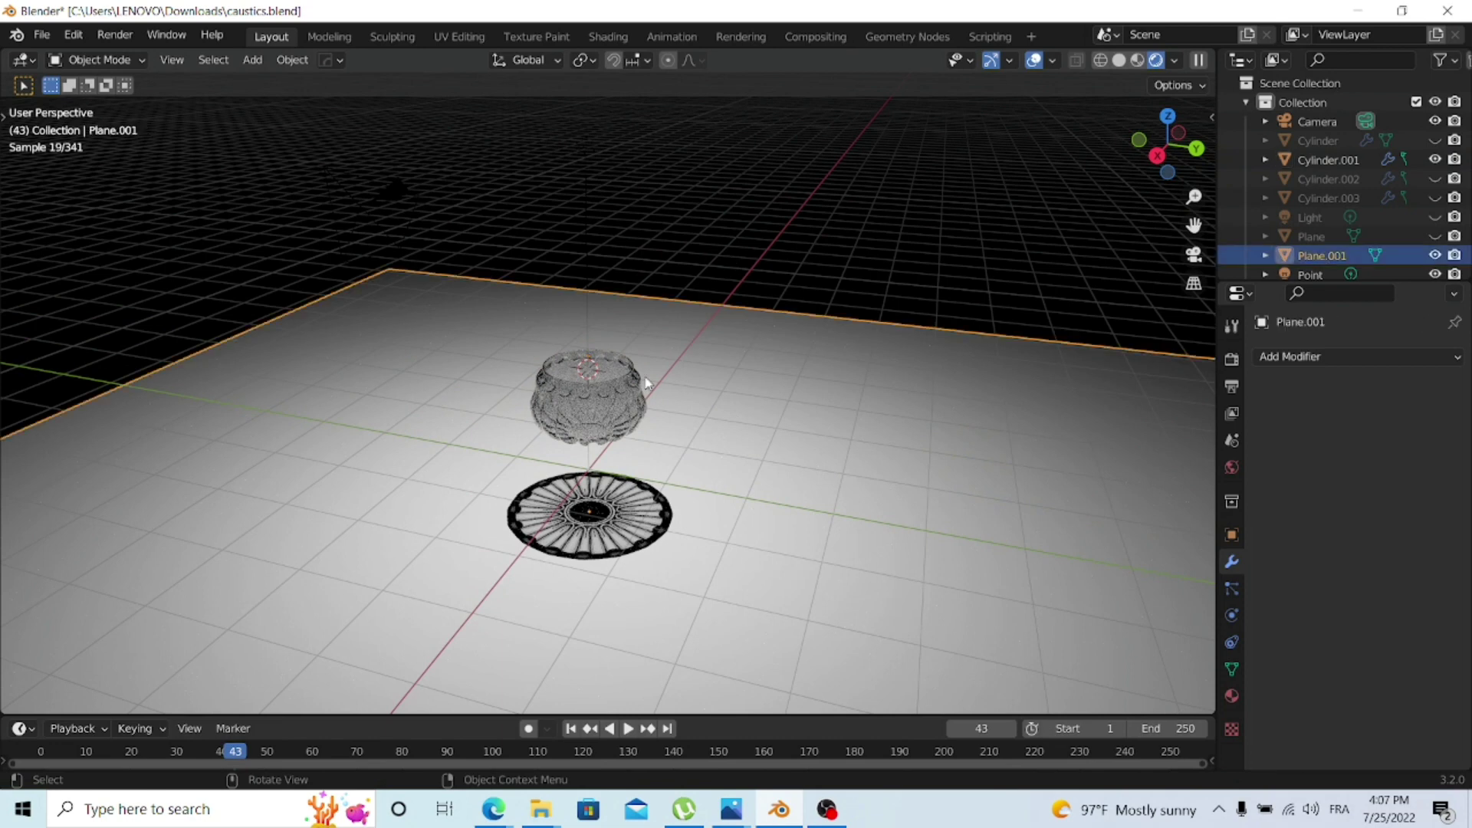
click(627, 380)
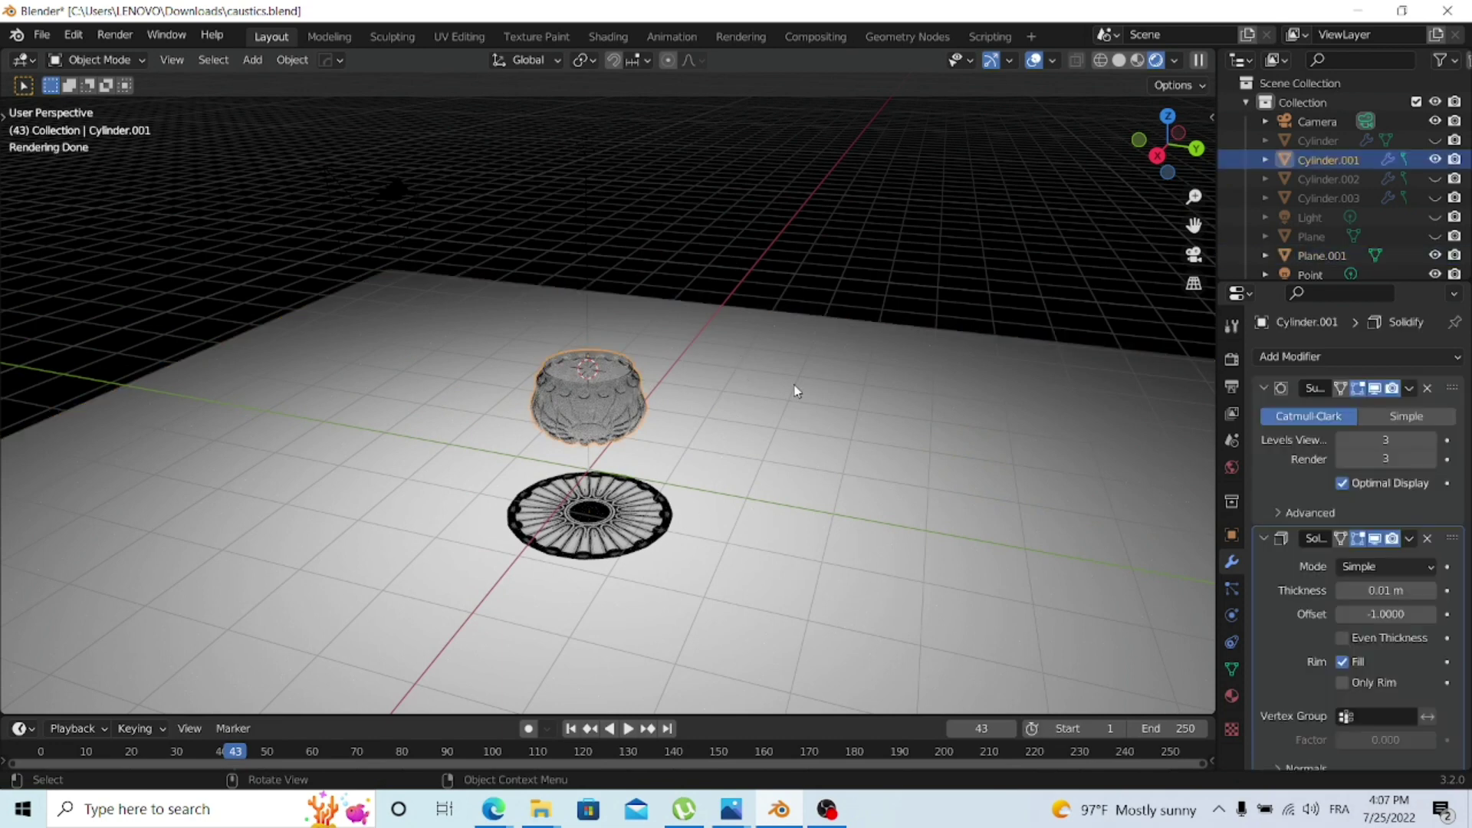
- Show the stepped glass Cylinder.002 in place of Cylinder.001 and set its Solidify thickness to 0.012 m
click(1433, 178)
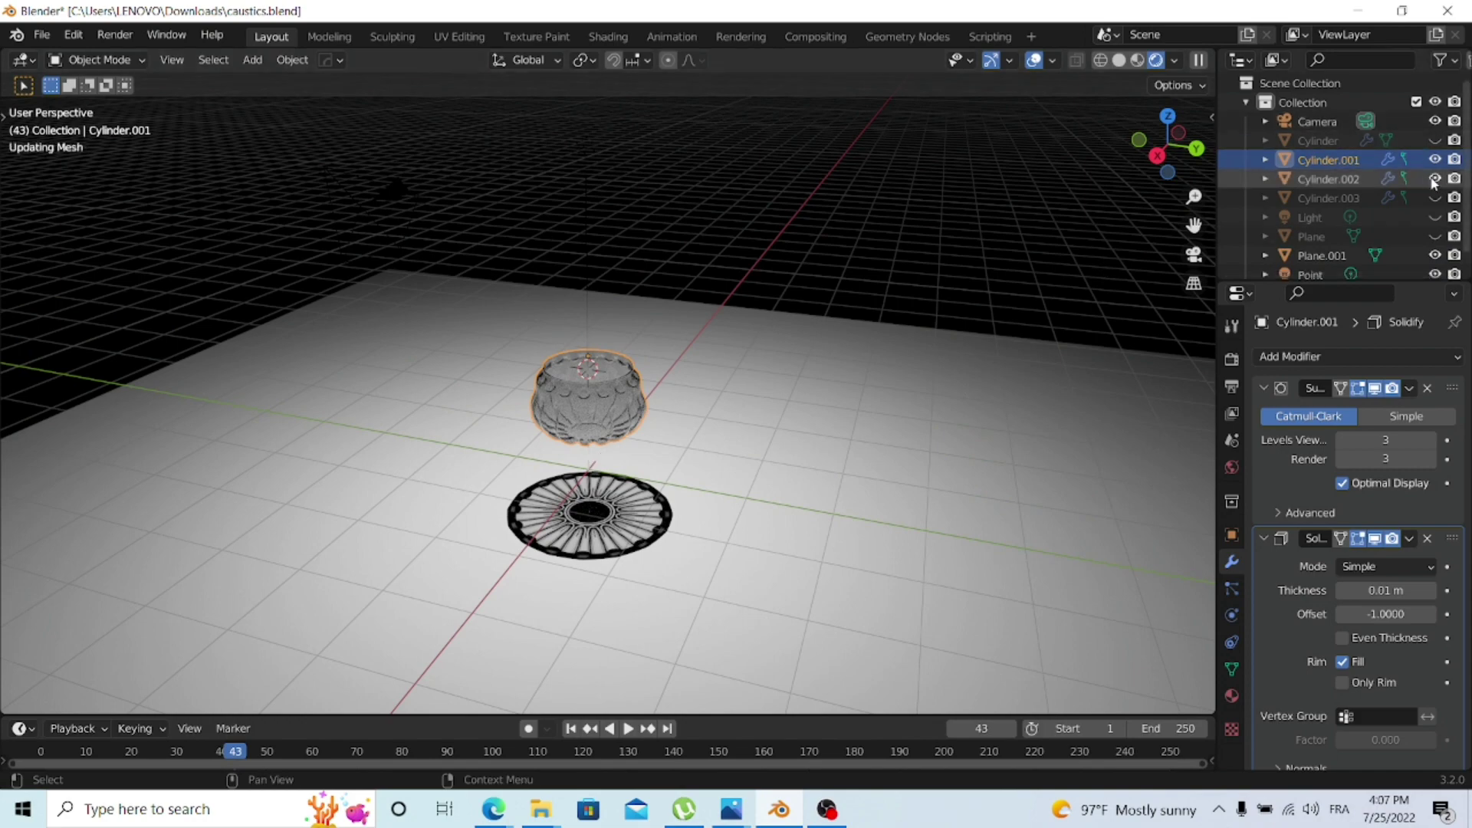
click(1434, 159)
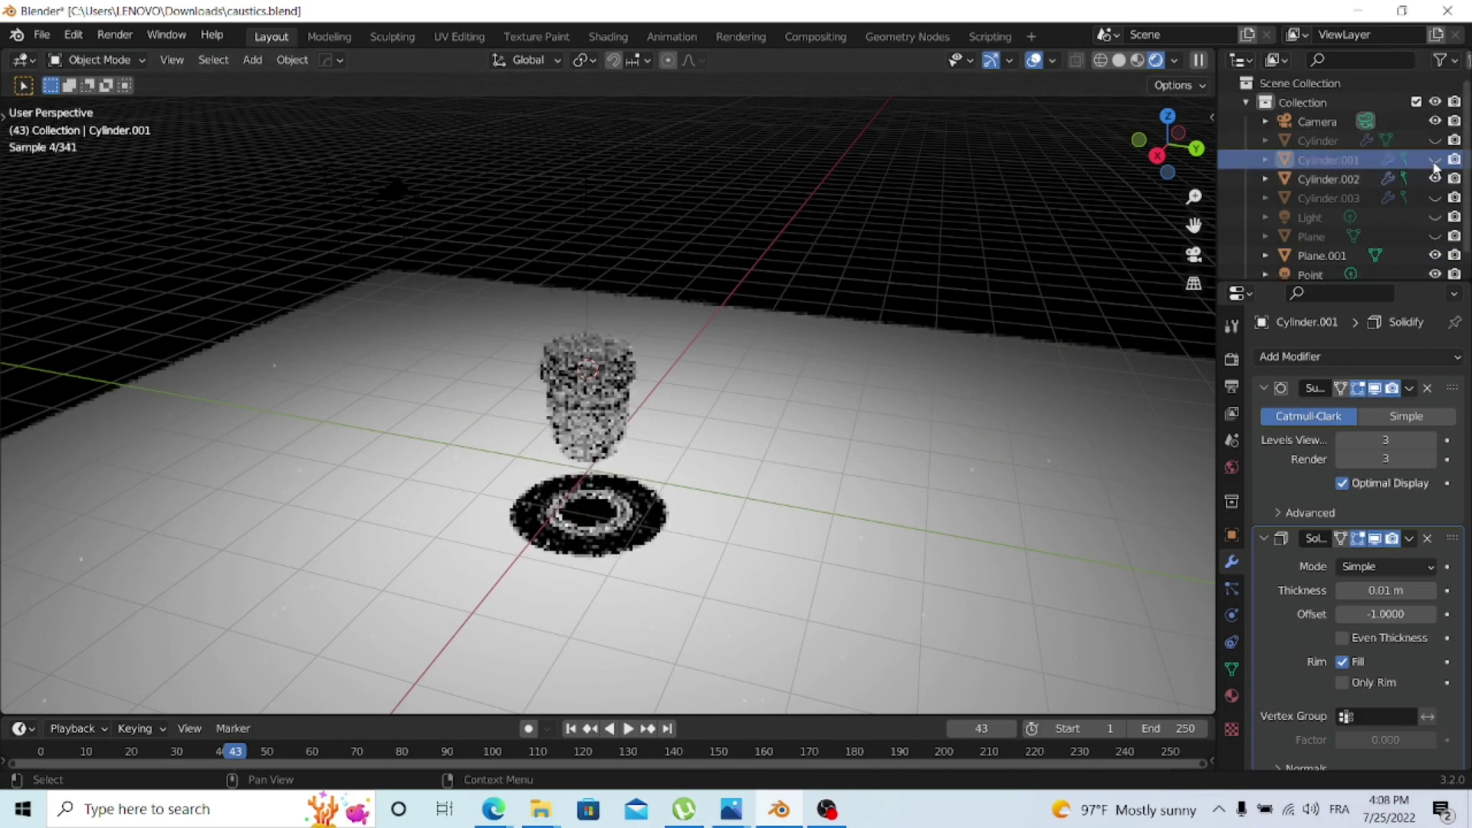
click(600, 384)
key(z)
mouse_move(599, 384)
middle_down()
mouse_move(605, 340)
mouse_move(597, 397)
middle_up()
key(z)
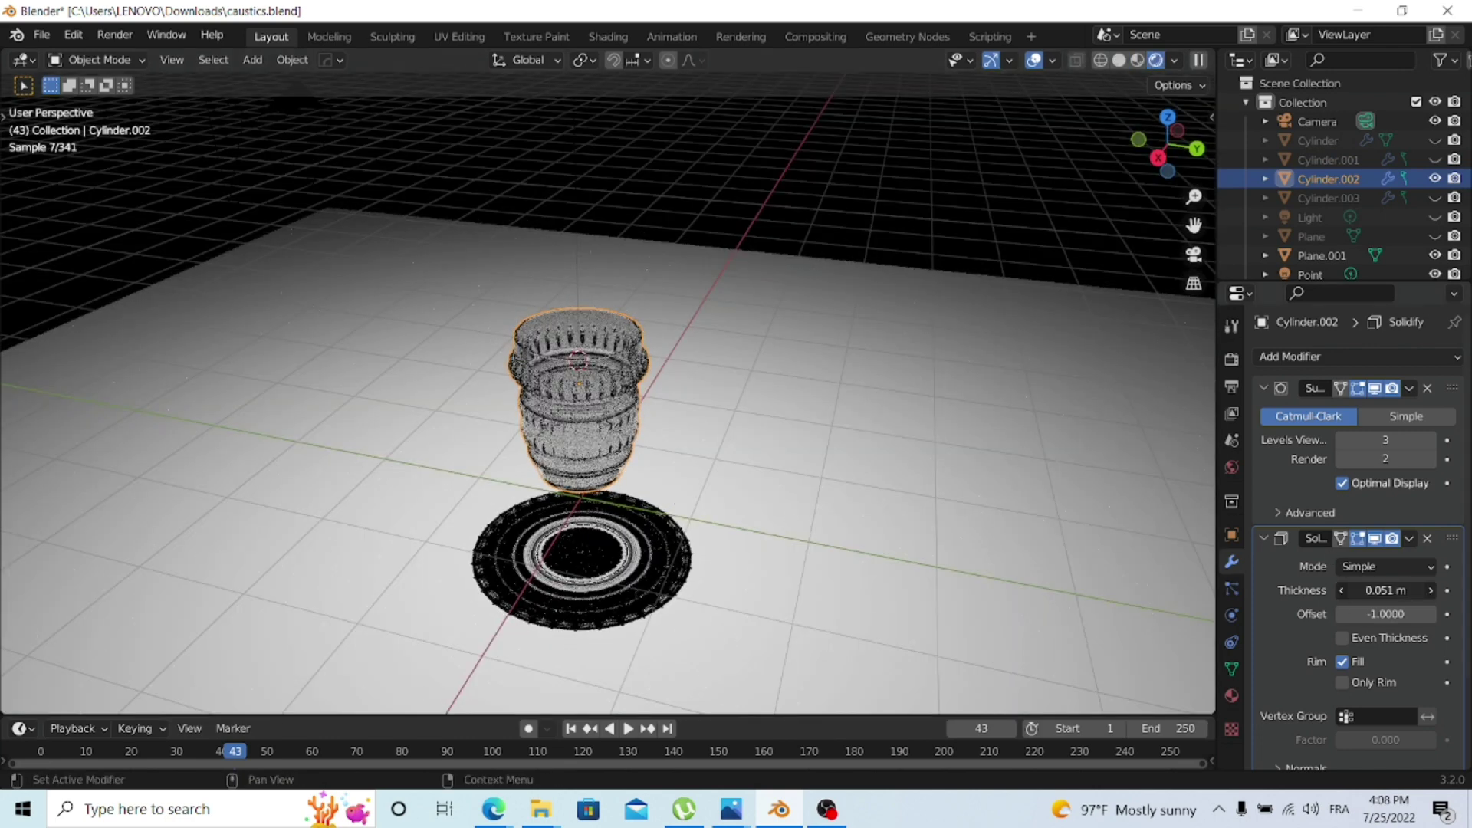
key(Return)
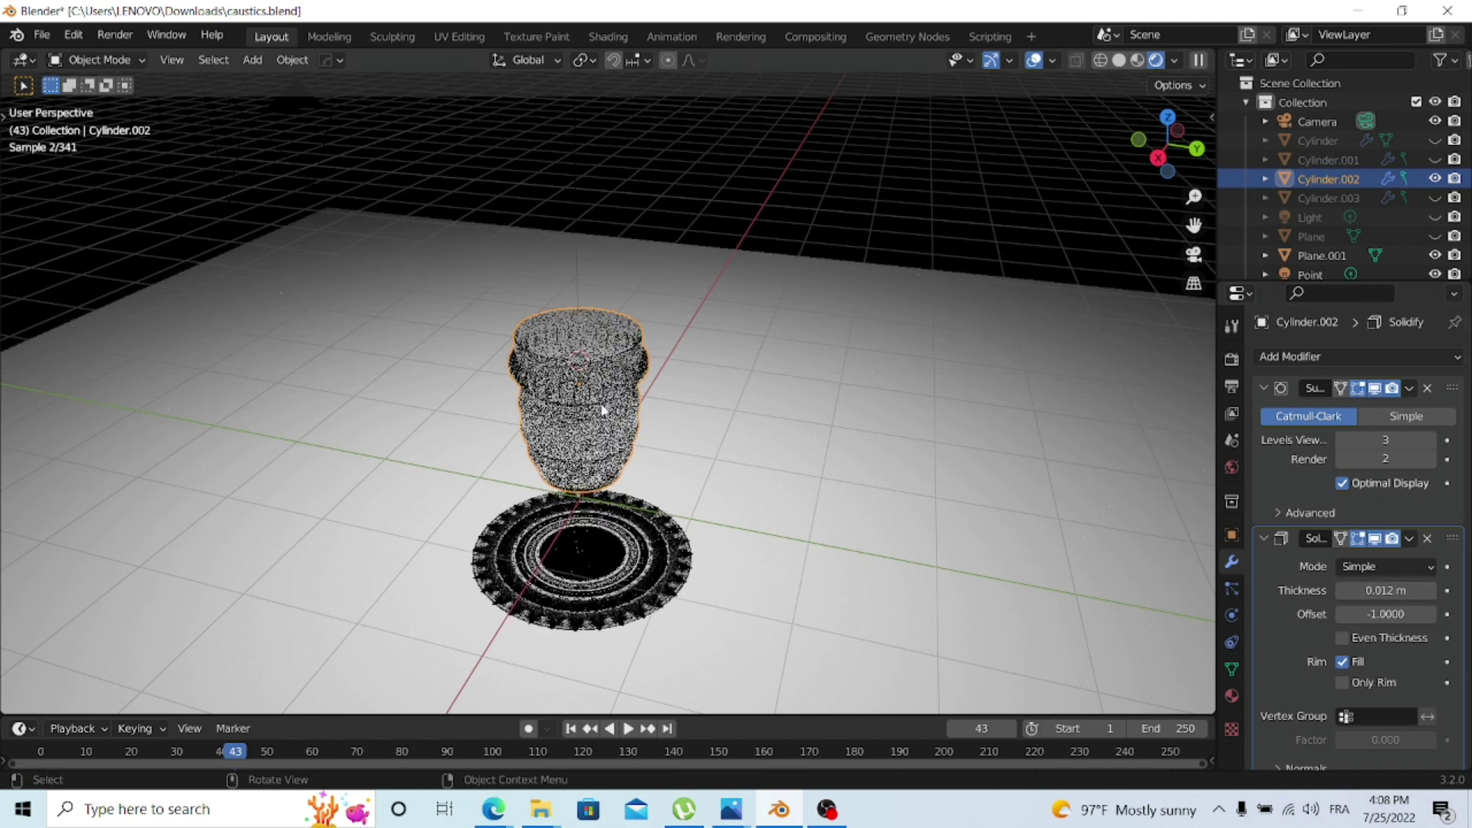
- Select the point light above the glass and lower it along Z by about 2.07 m
click(571, 177)
drag(545, 121, 620, 169)
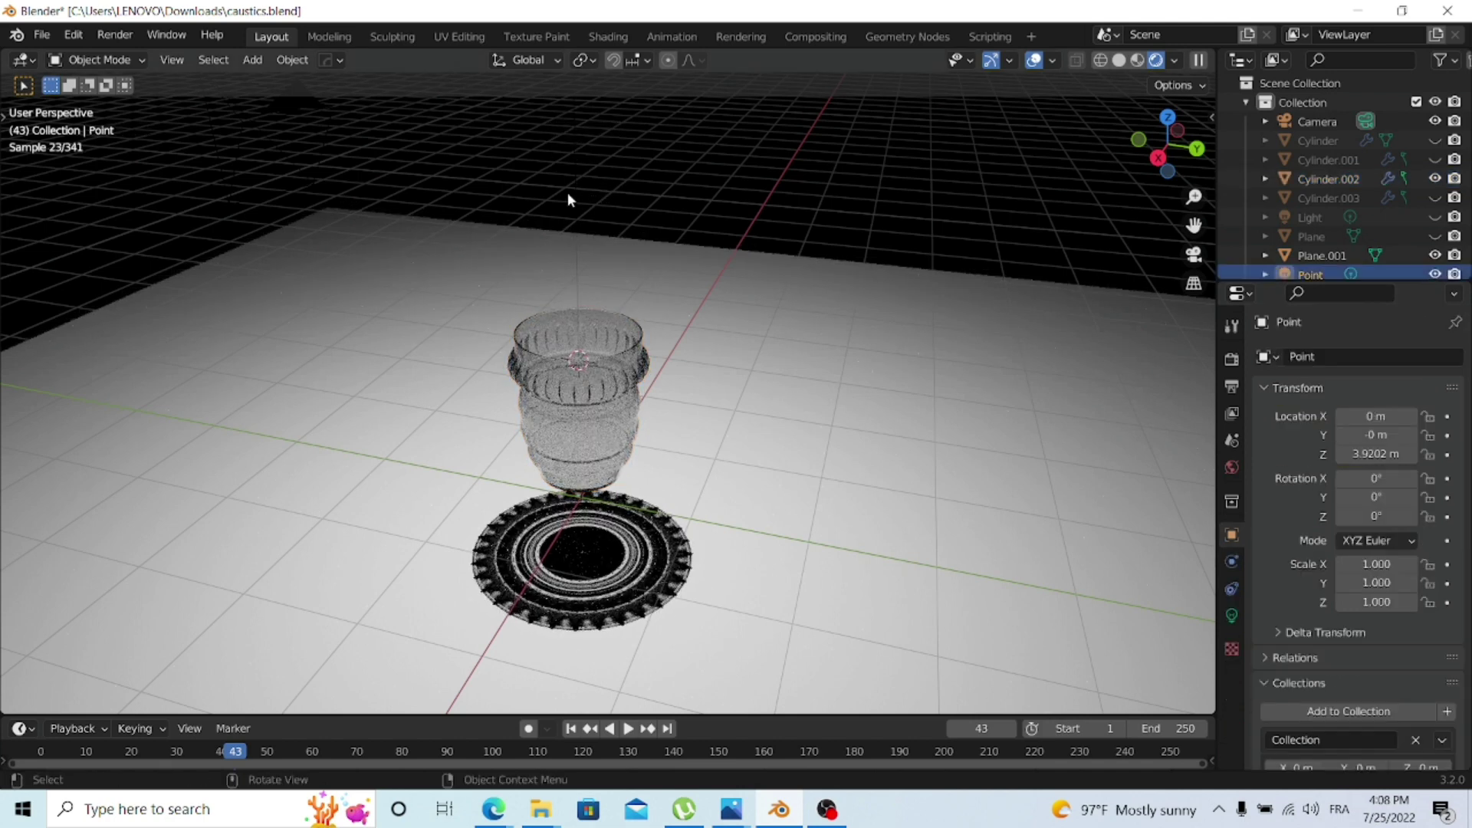
key(g)
key(z)
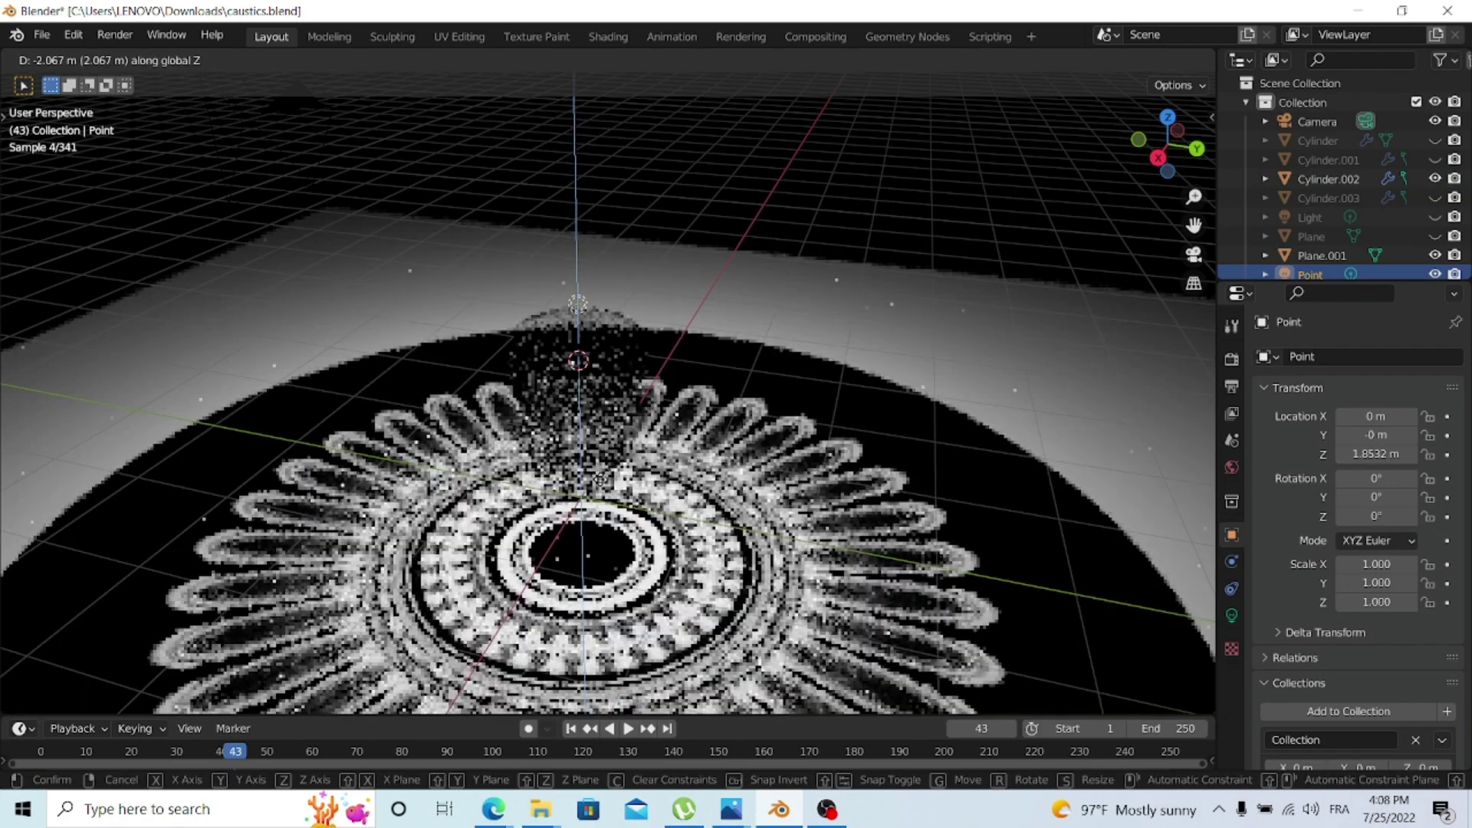
click(710, 476)
scroll(710, 477, down, 5)
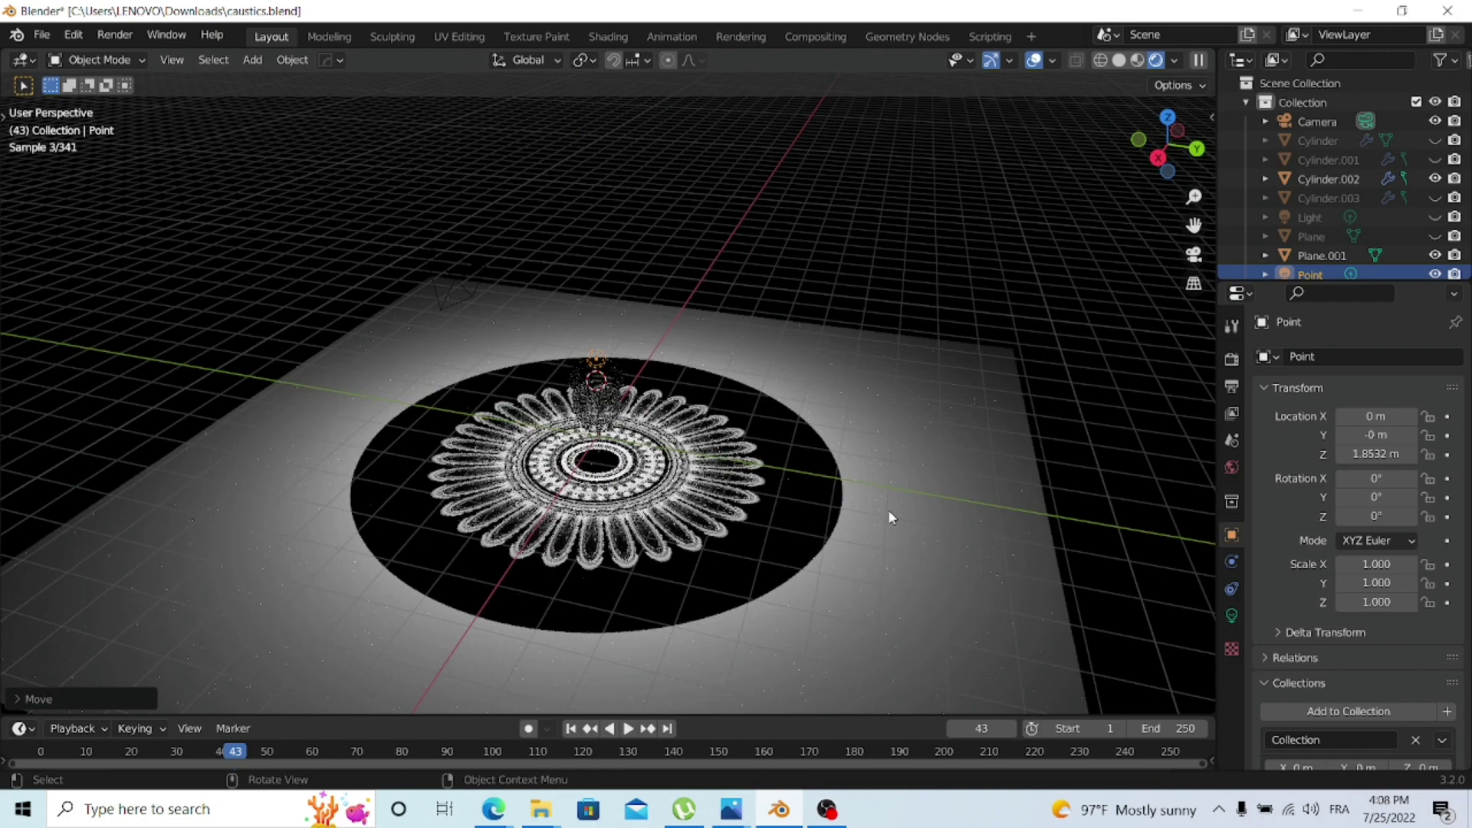
- Try lowering the point light along Z to a height of about 1.4 m, and raise it to about 2.32 m
scroll(889, 515, up, 2)
key(g)
key(z)
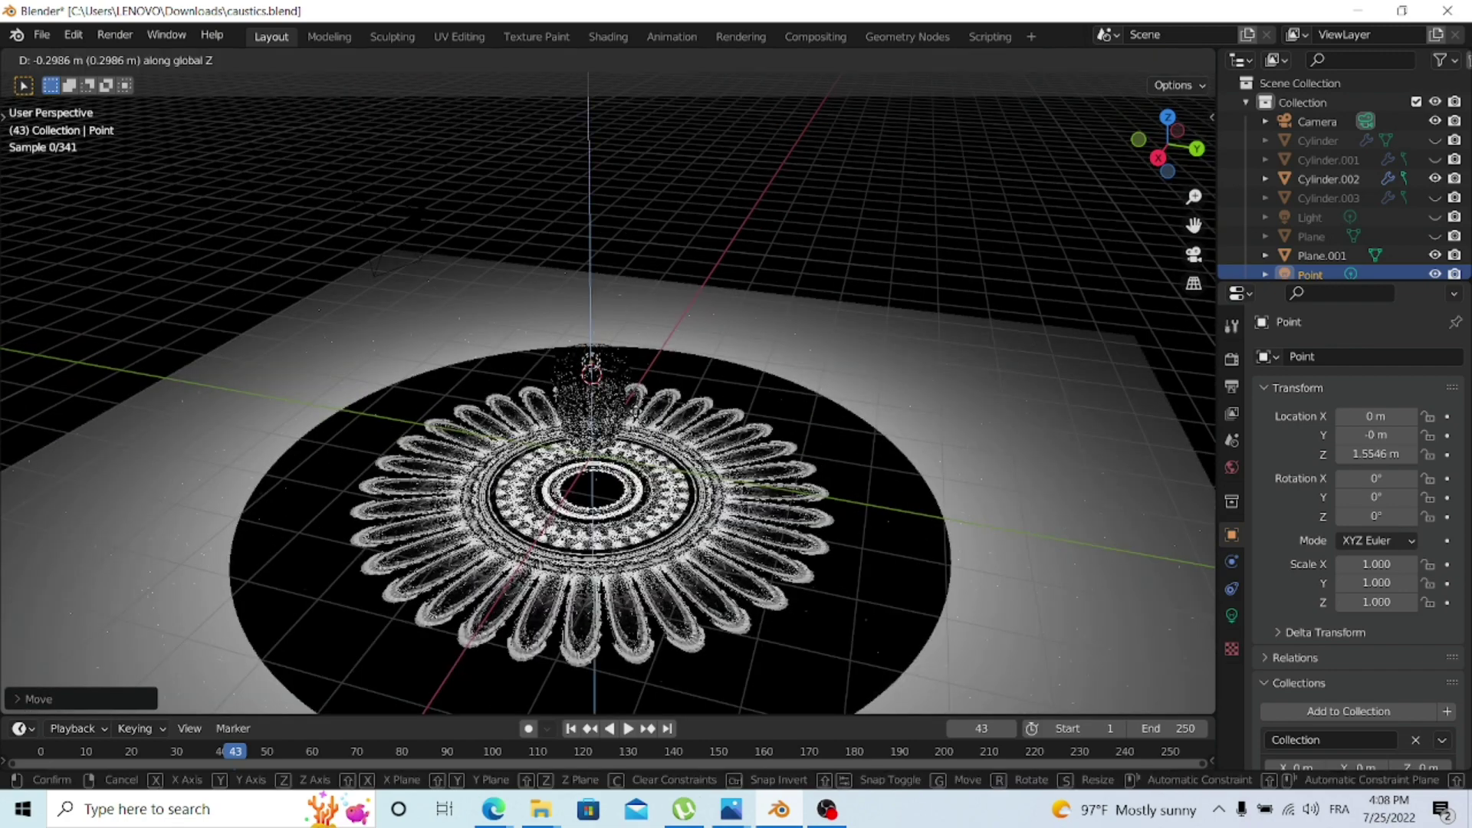
key(Return)
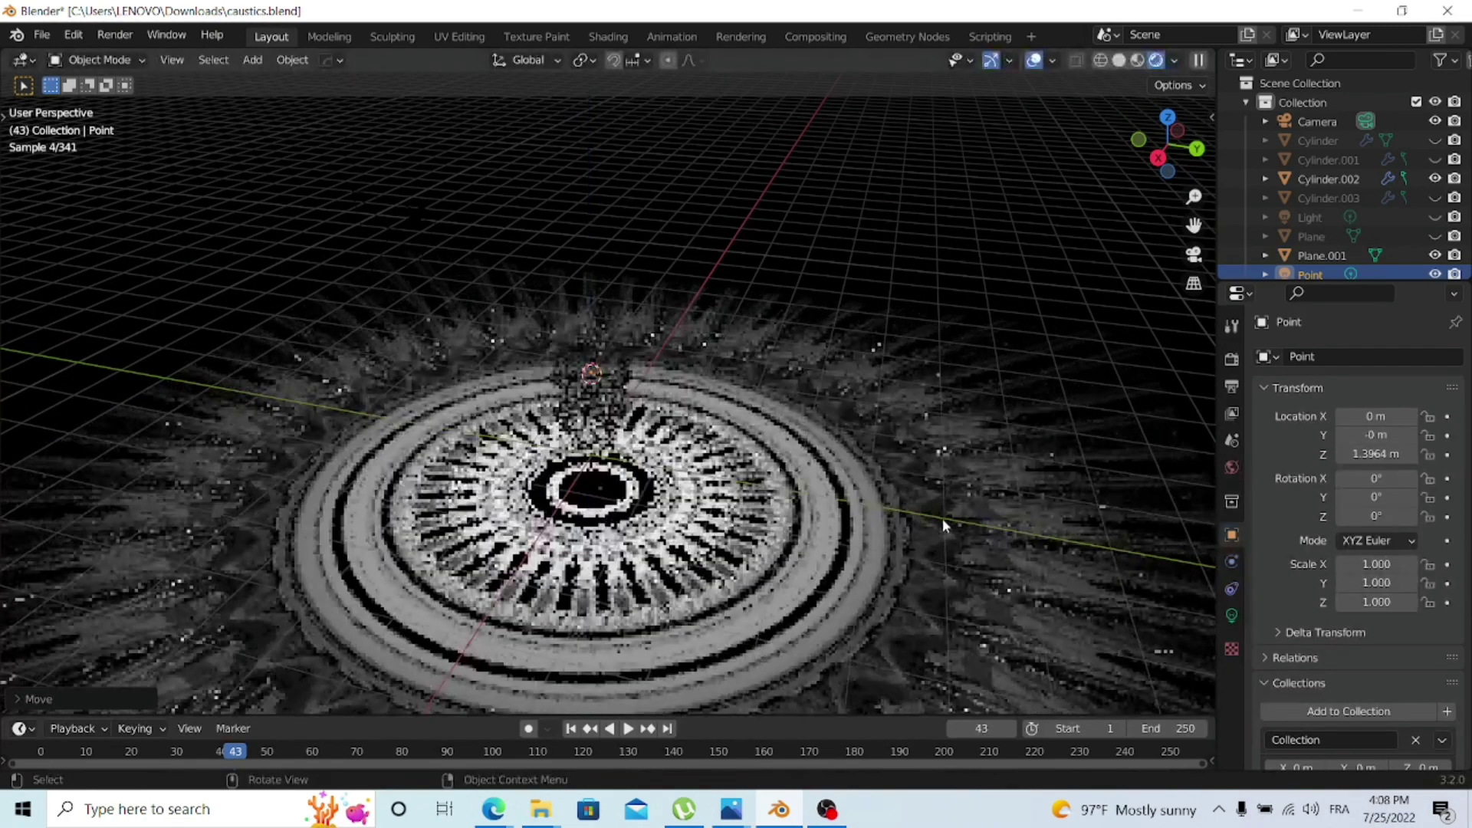
key(g)
key(z)
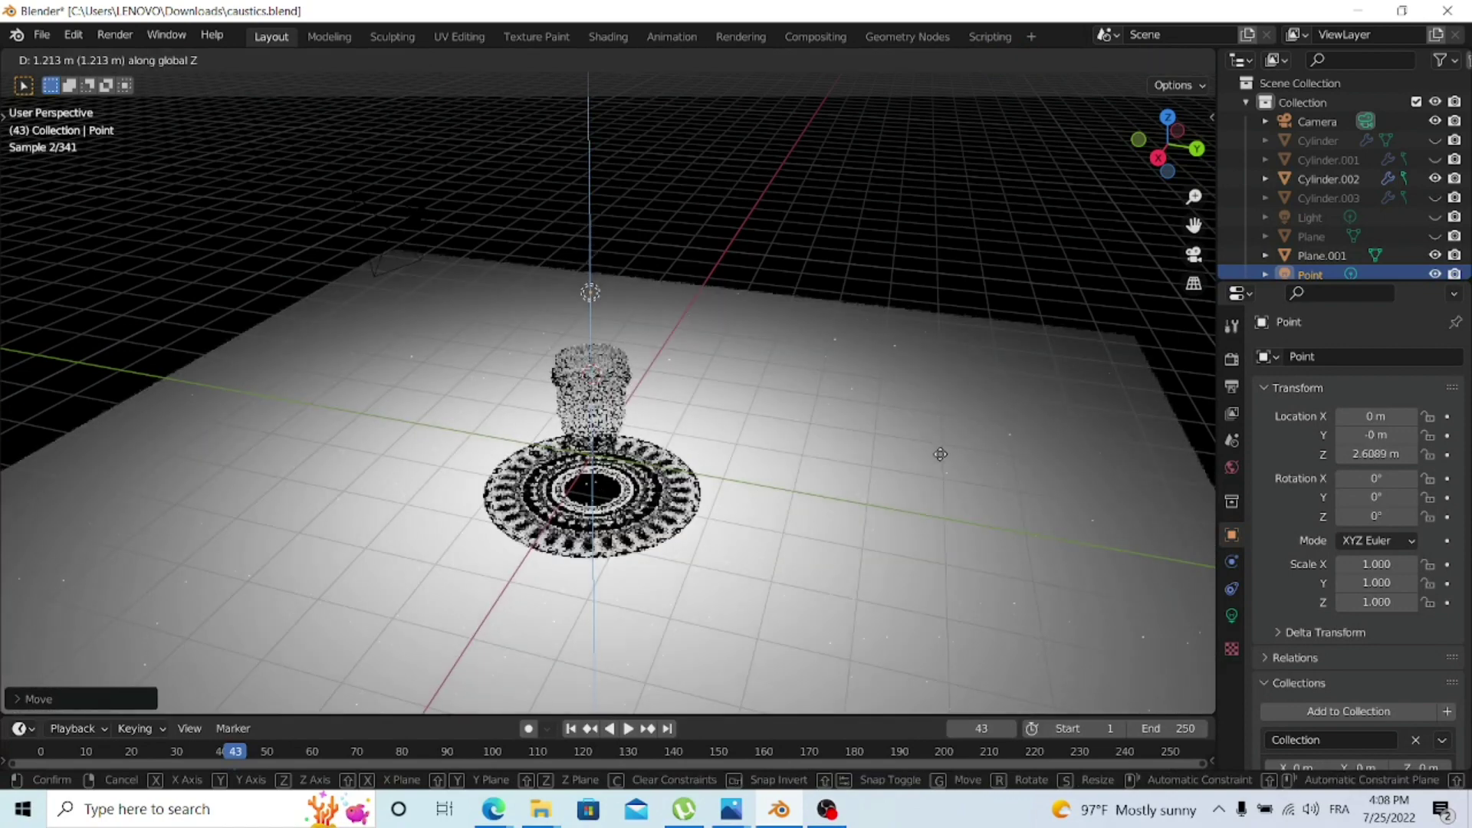
key(Return)
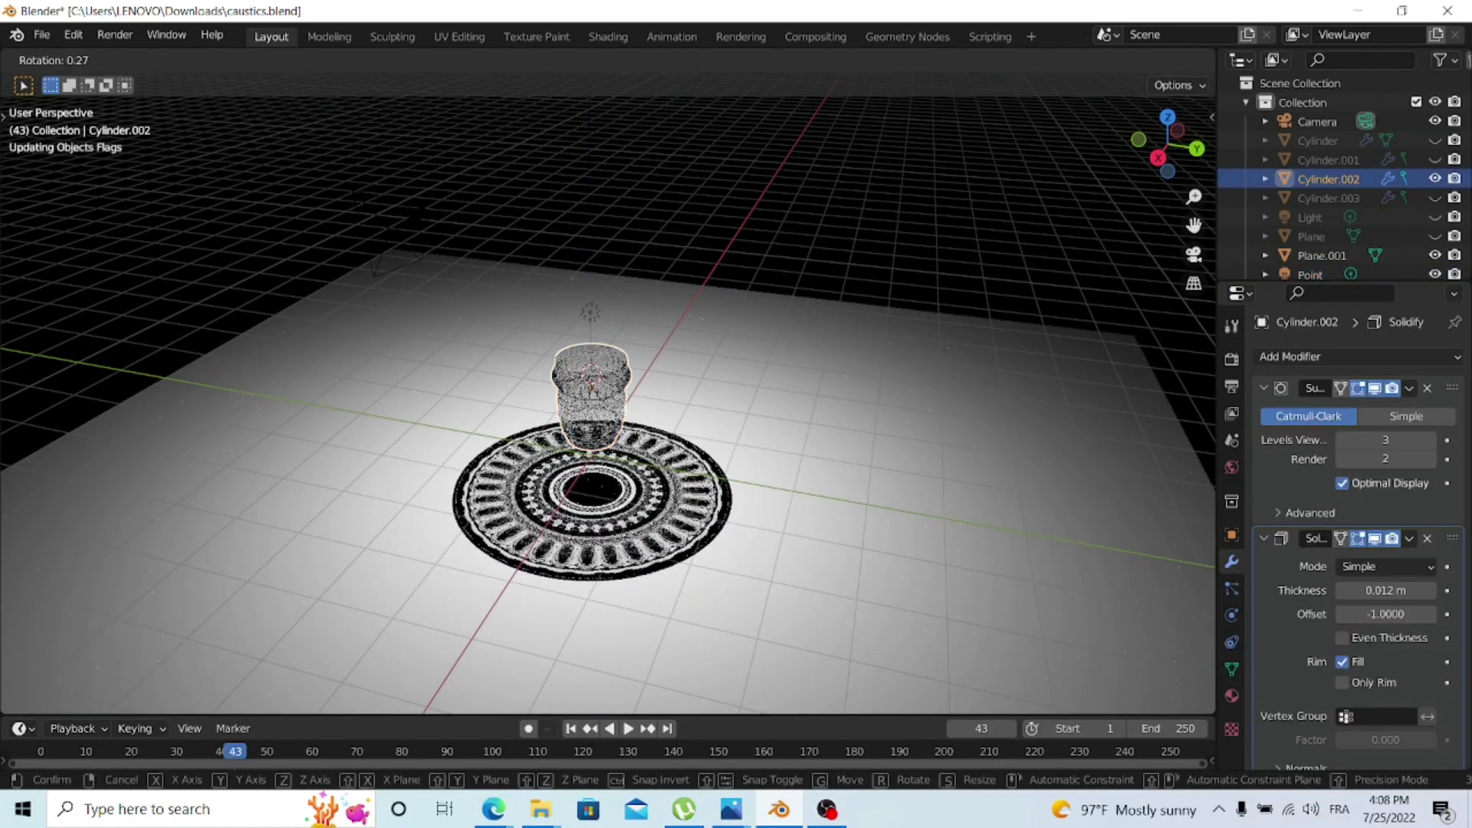
- Try rotating the stepped glass Cylinder.002, including about the global Z axis, and clear its rotation
click(710, 447)
key(z)
key(Escape)
key(r)
key(z)
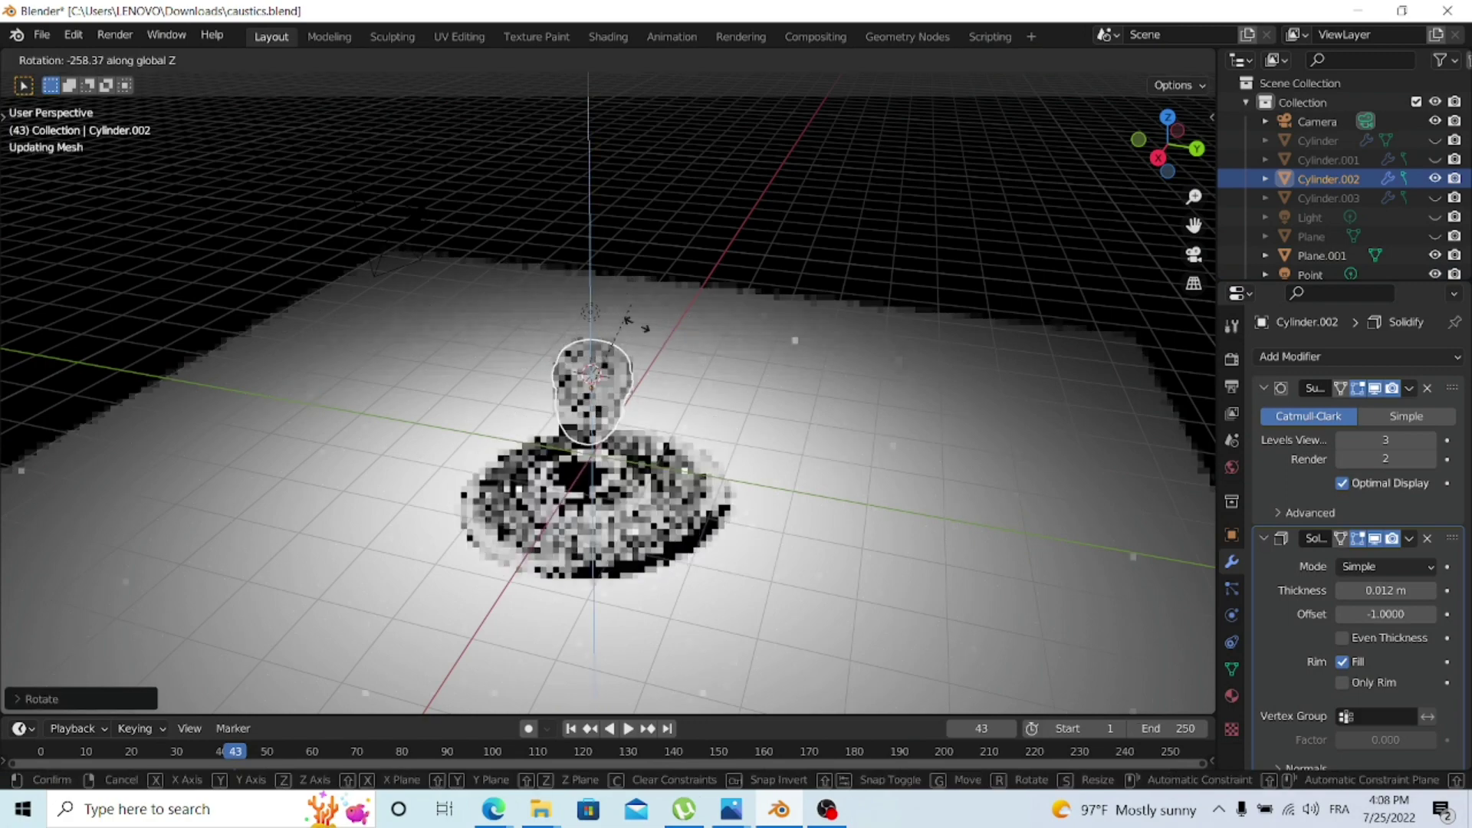
key(Escape)
key(alt+r)
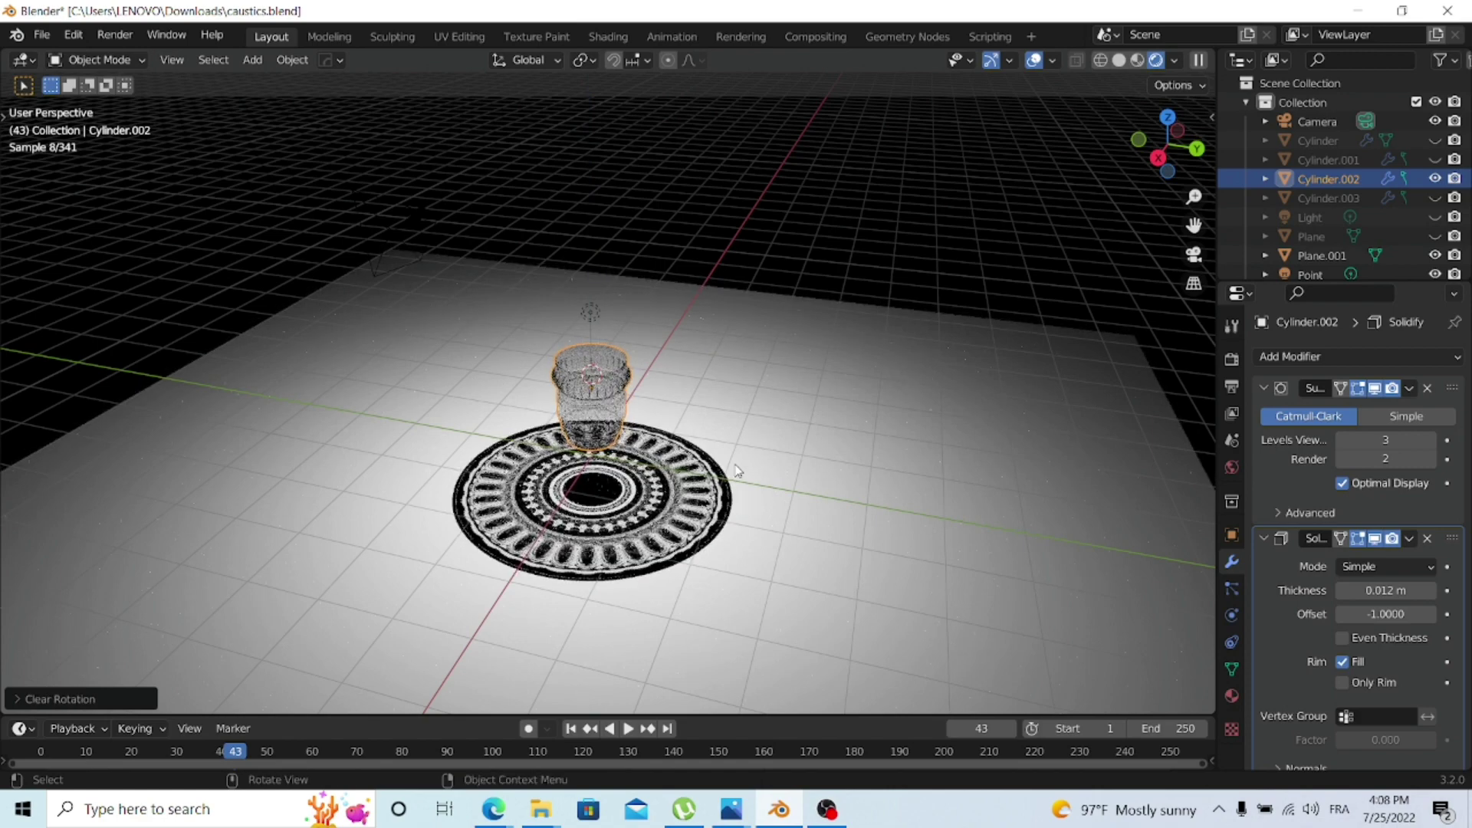
- Hide Cylinder.002, show the ribbed glass Cylinder.003 in its place, and leave it deselected to view its caustics
click(1434, 179)
click(1434, 197)
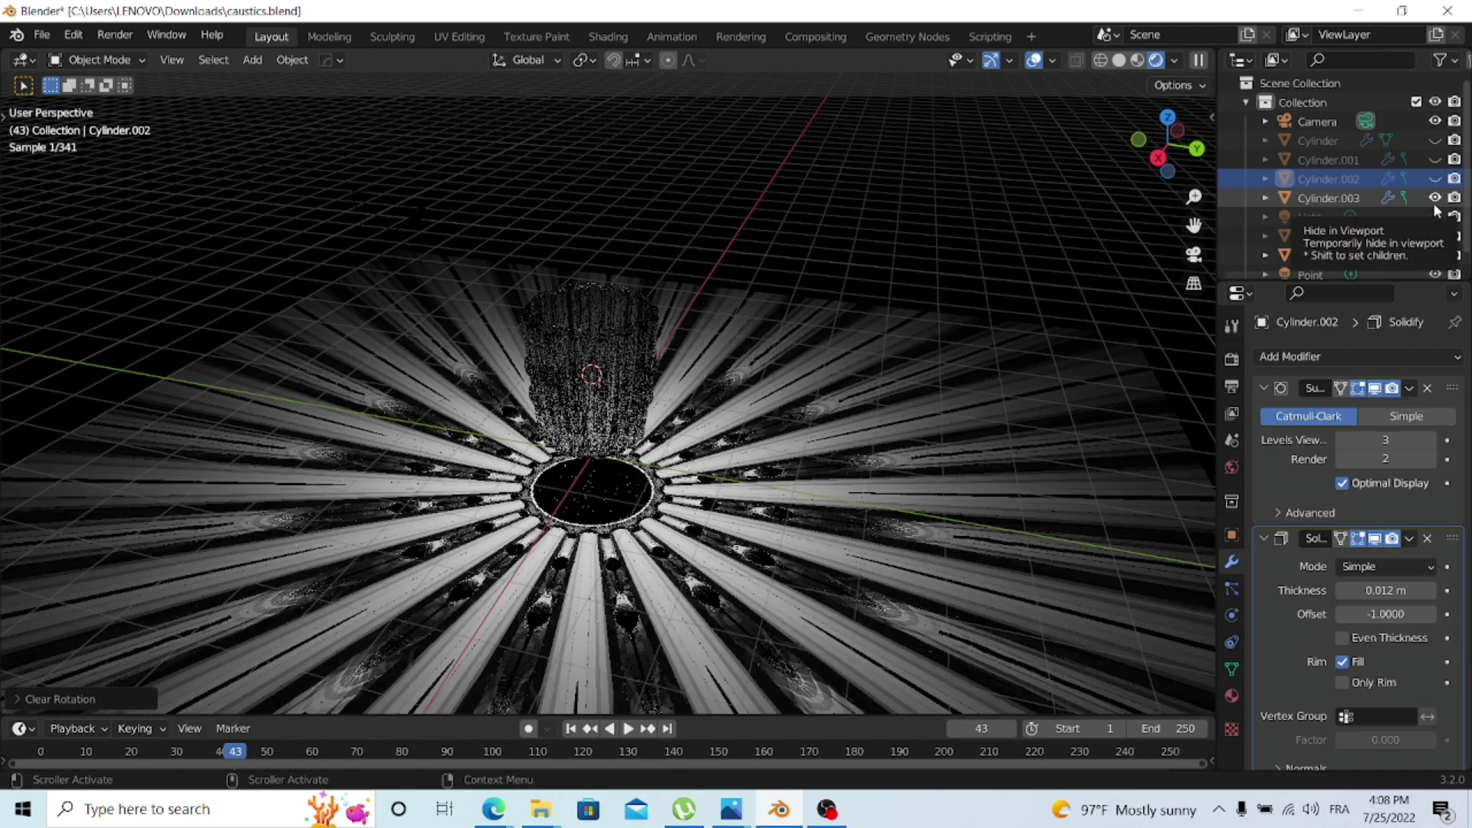
click(602, 397)
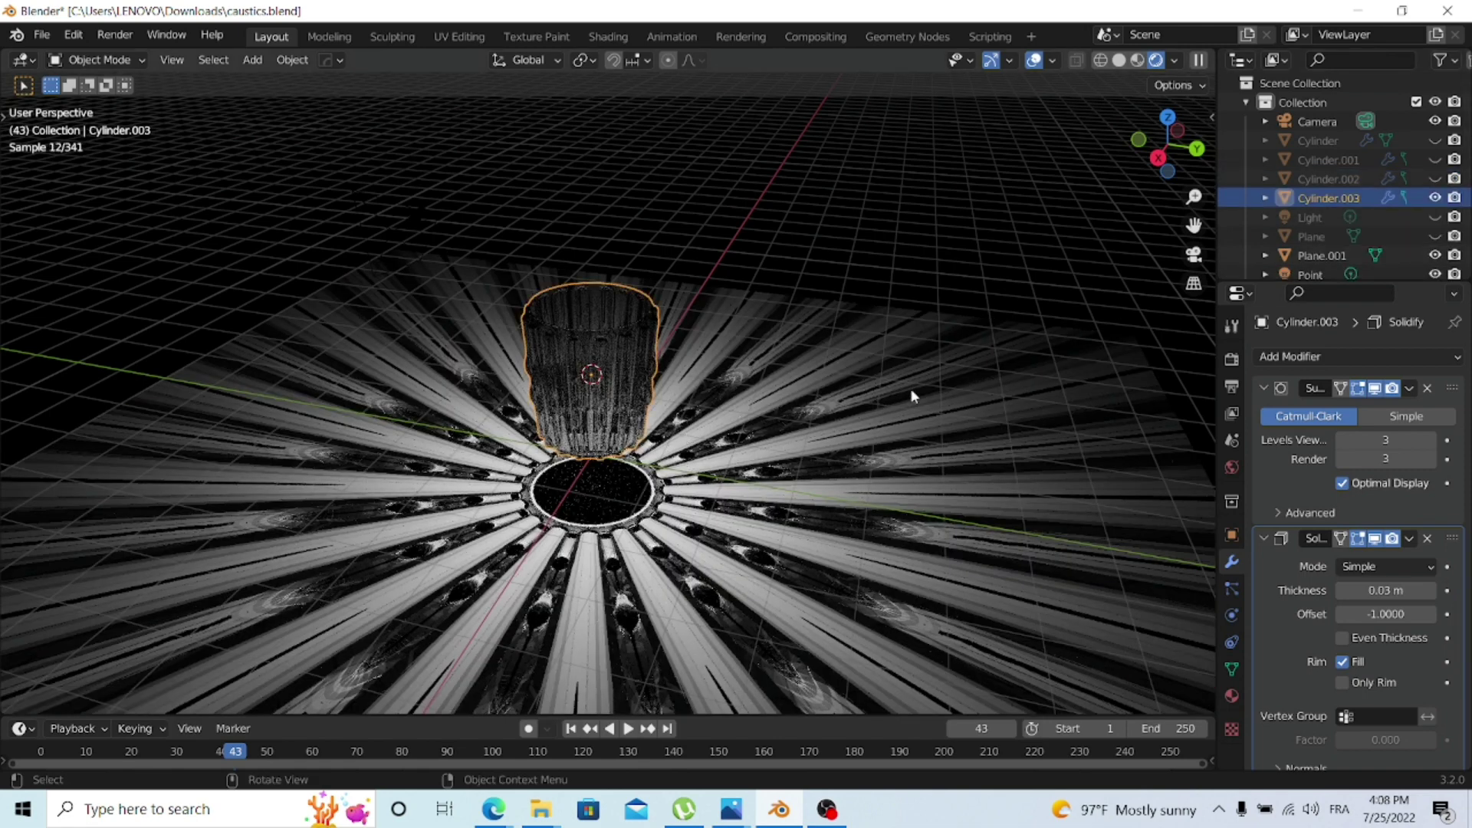
click(872, 224)
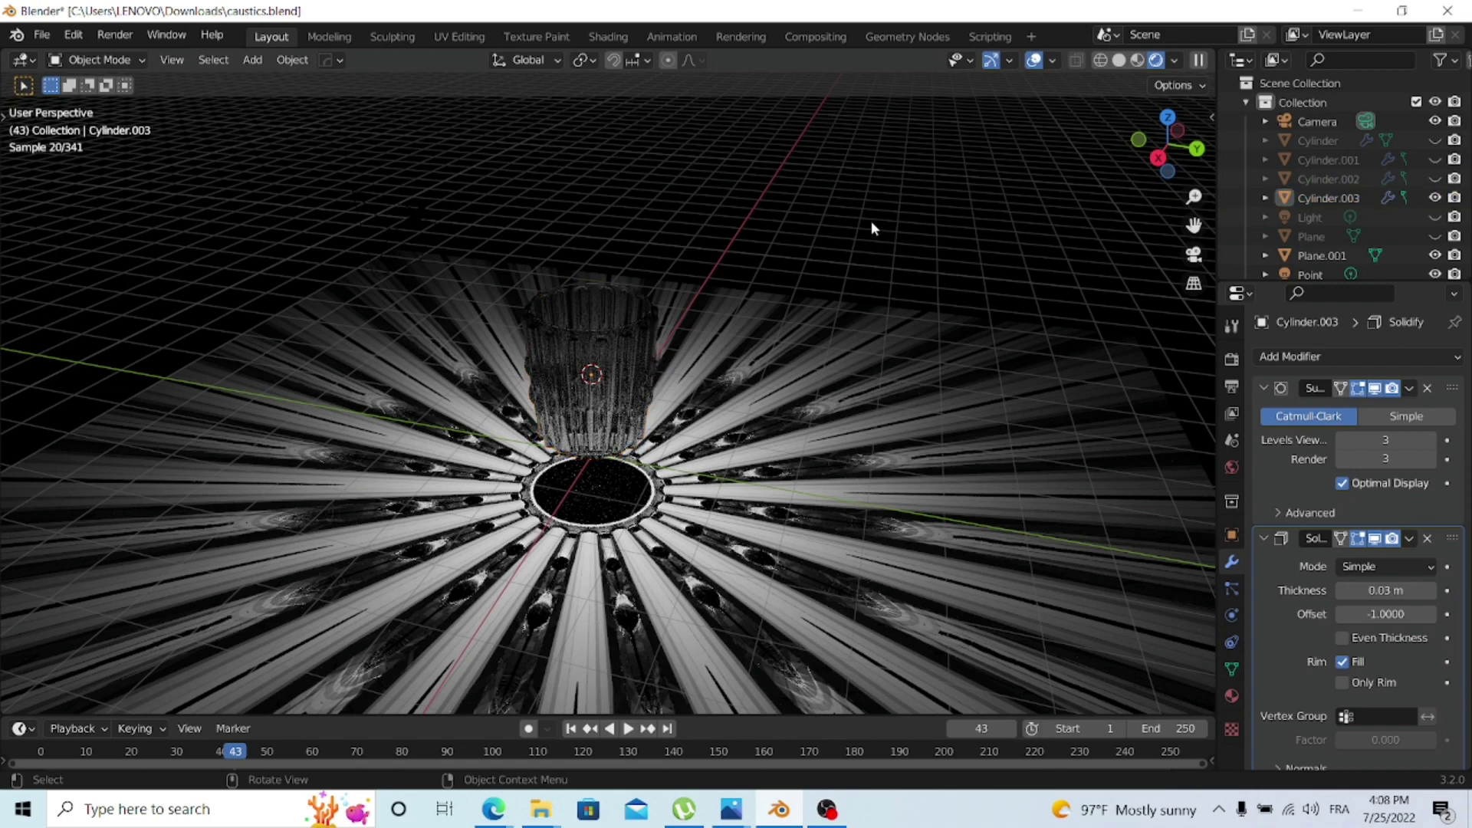
- Hide the ribbed glass Cylinder.003, show the flared glass Cylinder in its place, and clear its rotation
click(1434, 197)
click(1433, 140)
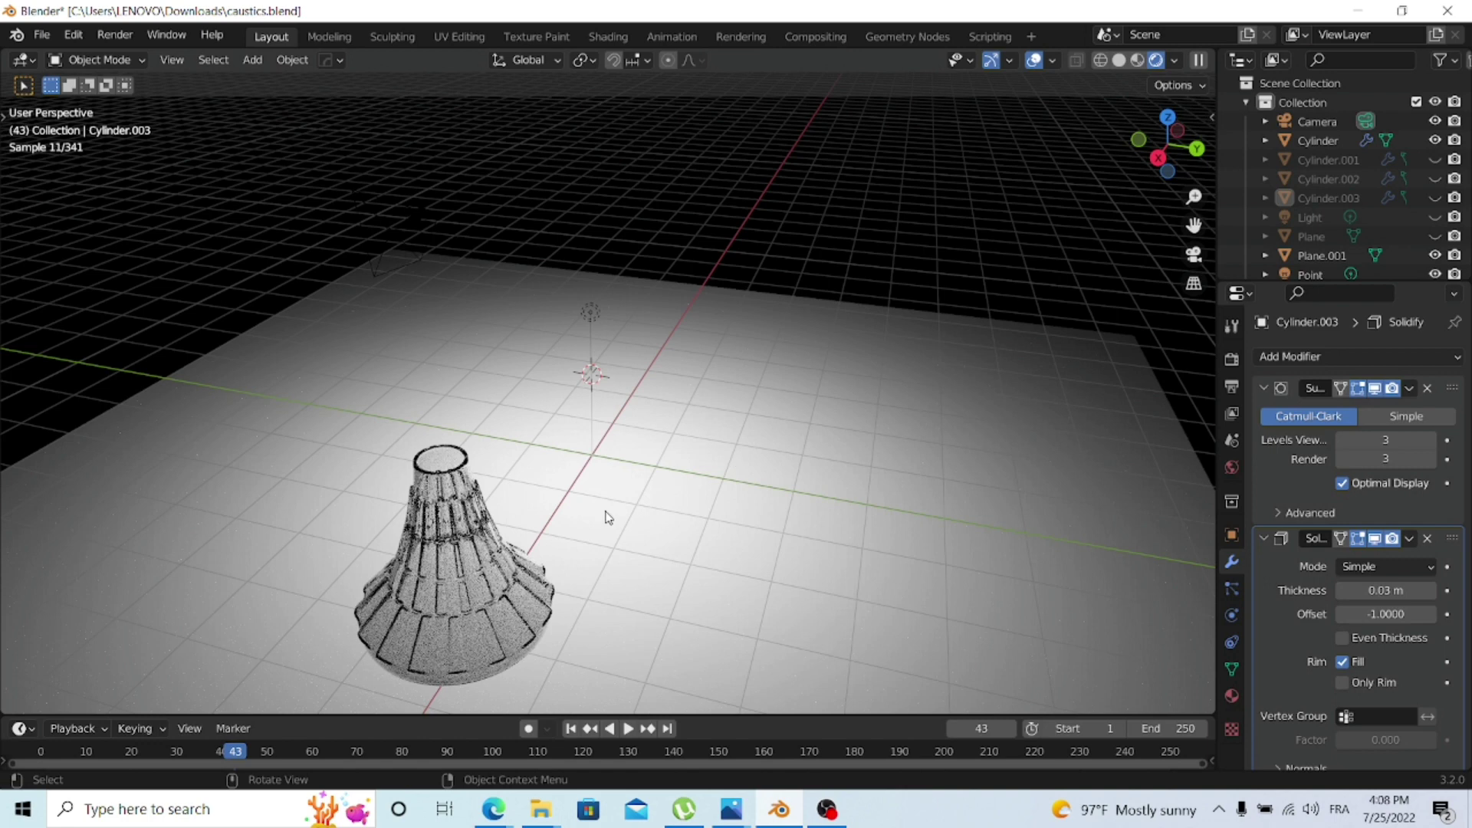
click(442, 567)
key(alt+r)
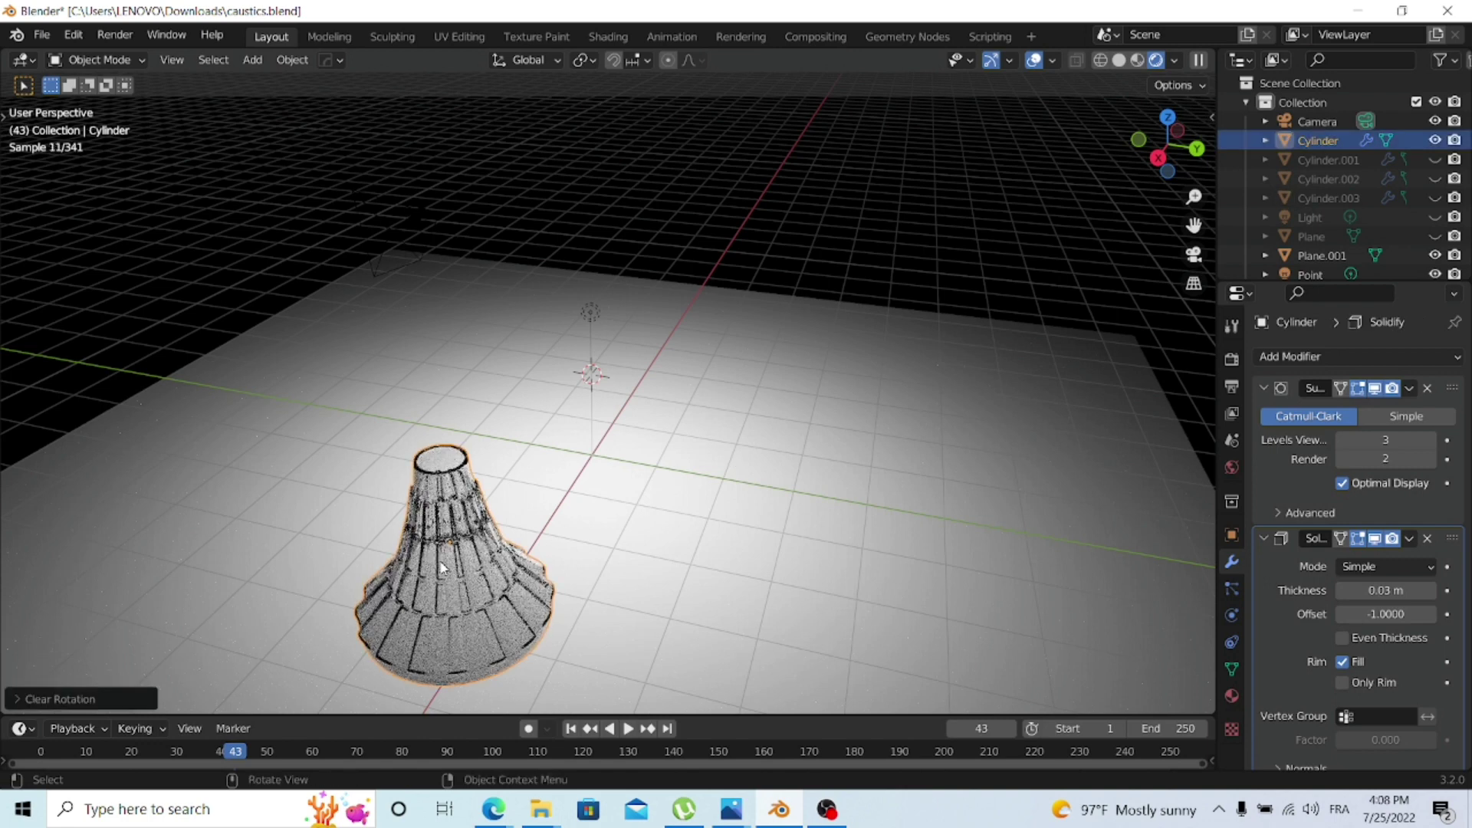
- Clear the location of Cylinder and raise it about 0.93 m along Z
key(alt+g)
key(g)
key(z)
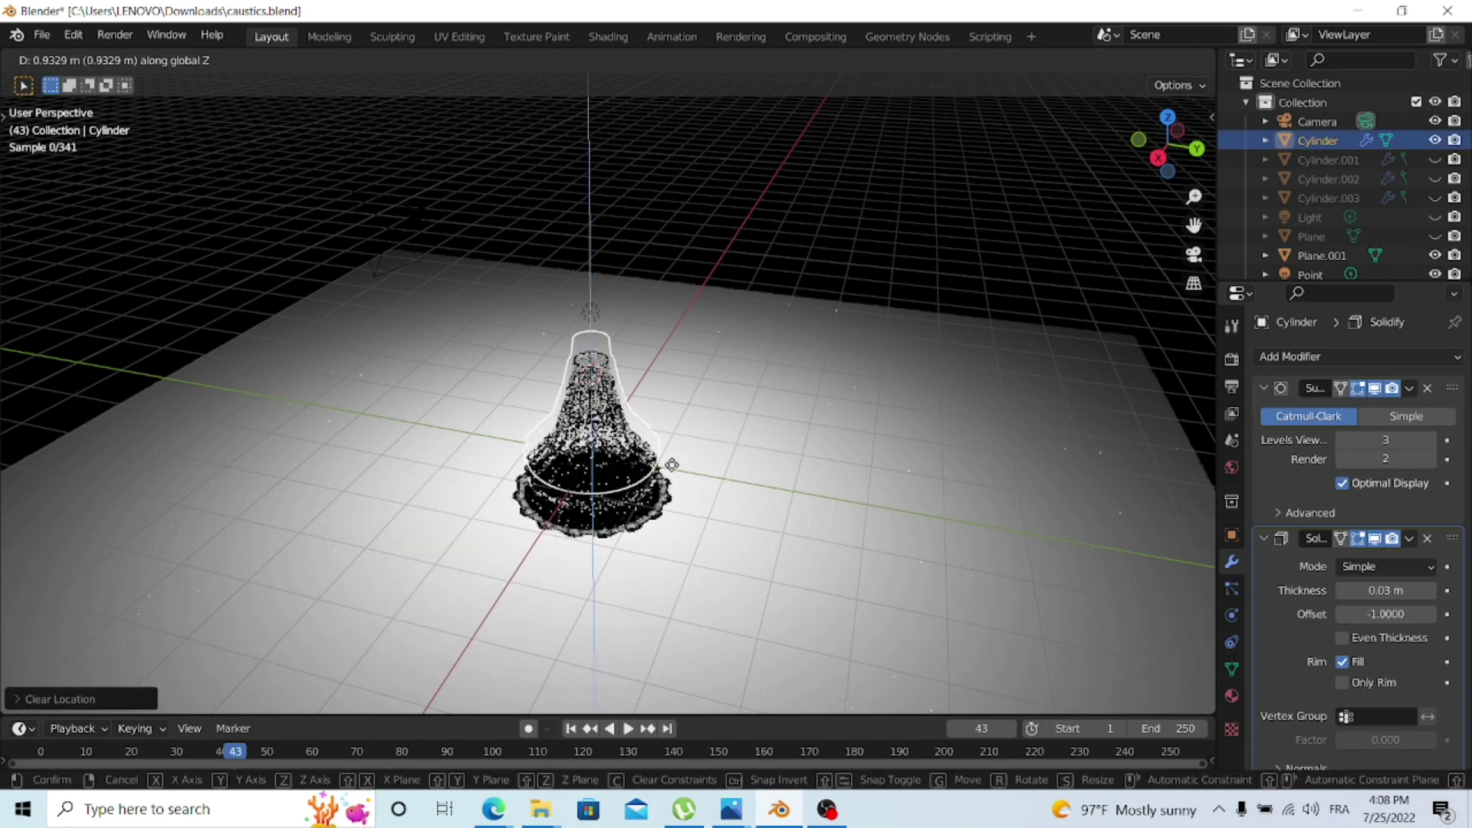
click(607, 406)
- Raise the point light above Cylinder along Z by about 0.3 m
click(587, 321)
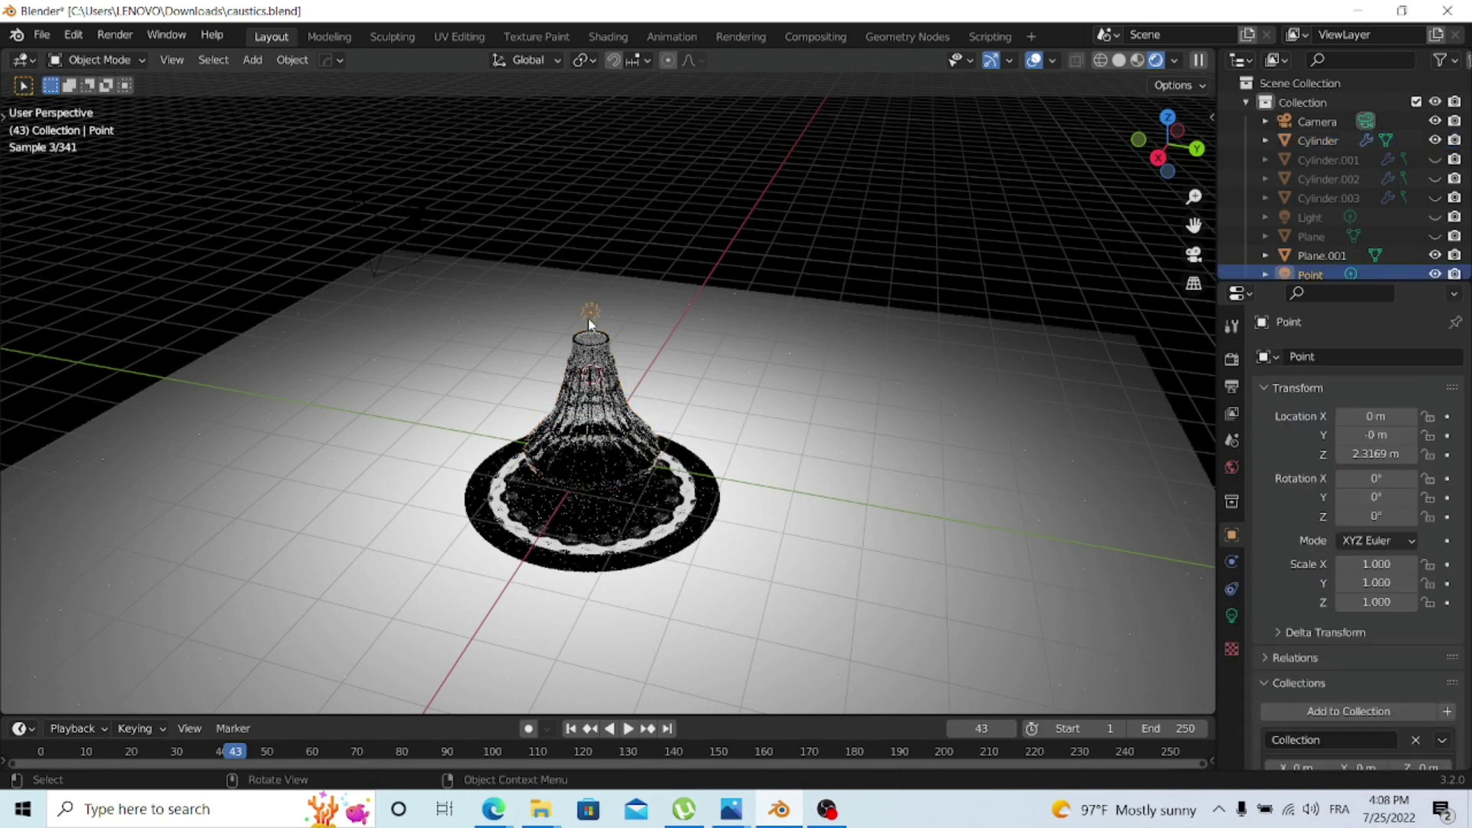
key(g)
key(z)
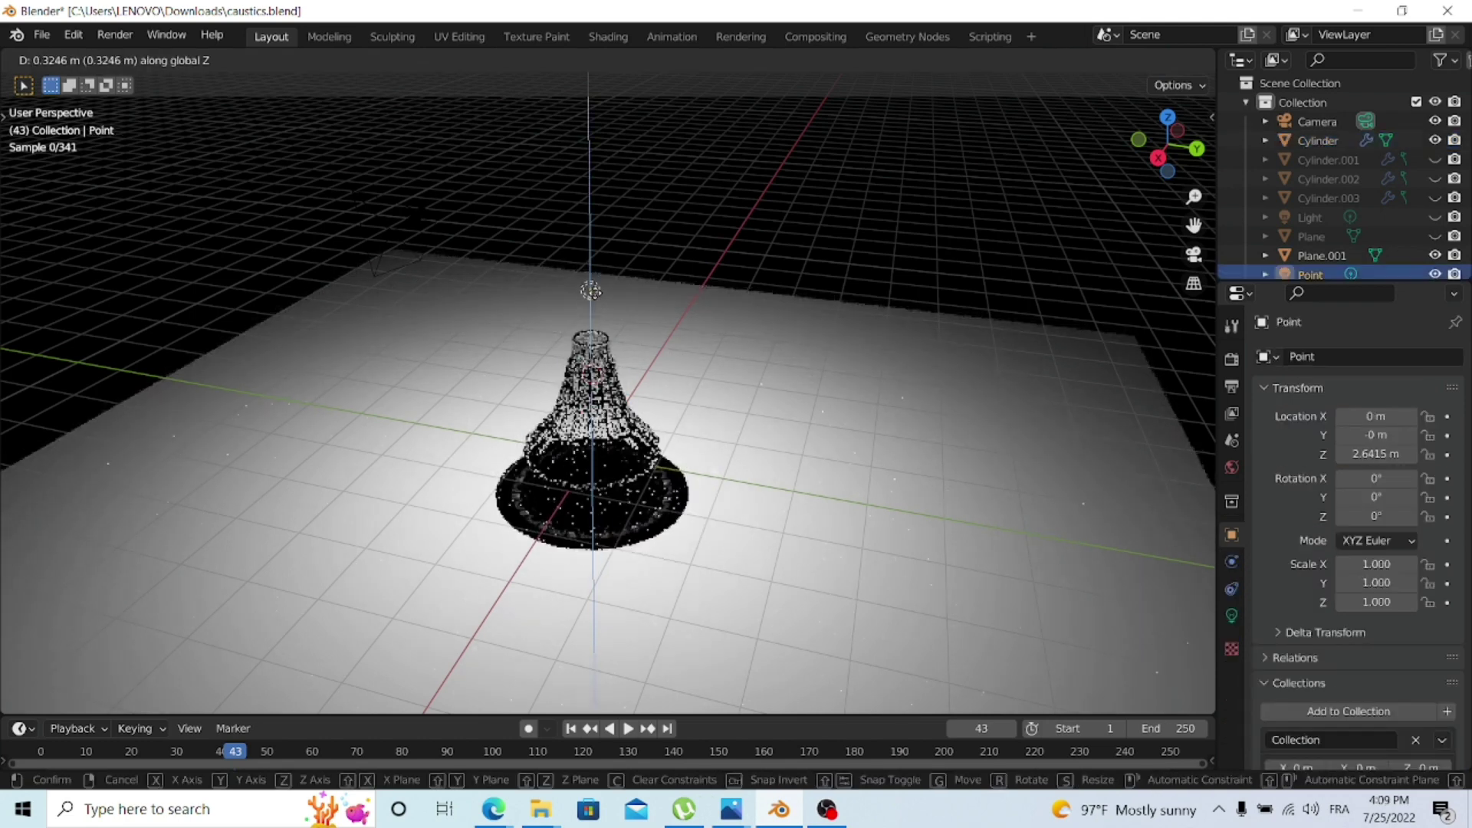
click(603, 342)
- Raise the flared glass Cylinder another 0.36 m or so along Z, closer to the point light
click(605, 376)
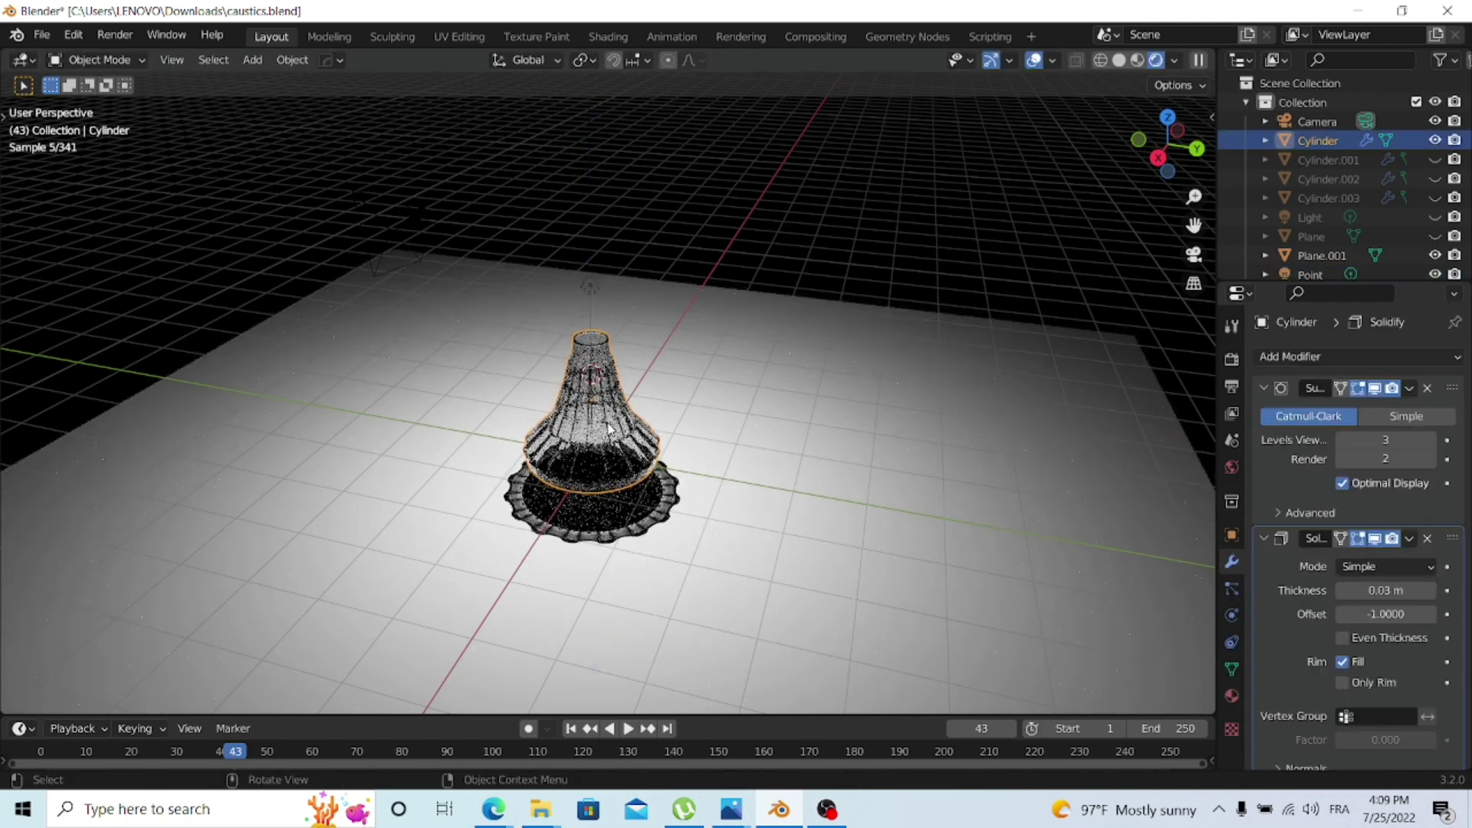
key(g)
key(z)
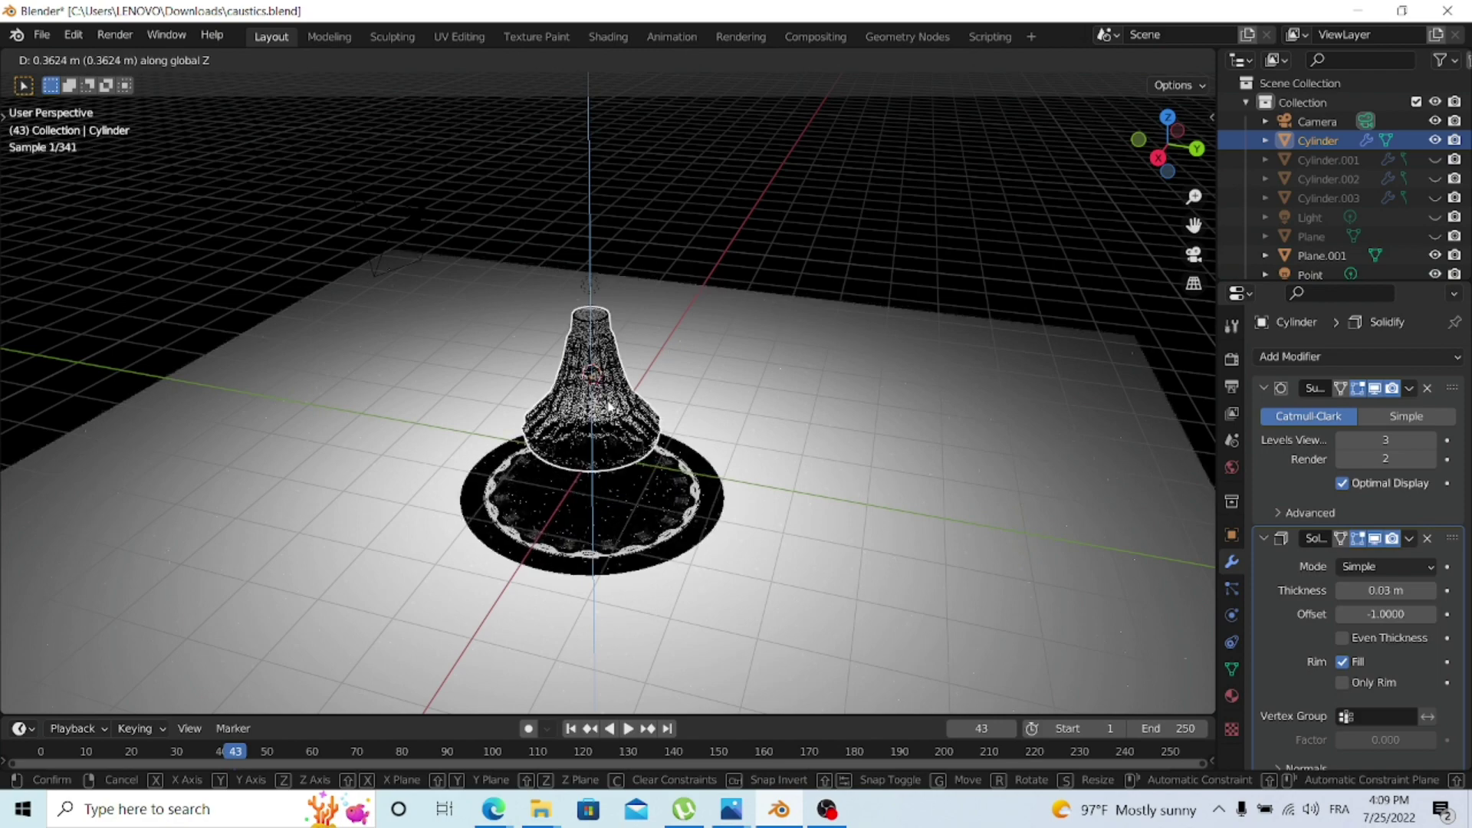
click(608, 404)
- Inspect the flared shape of Cylinder in solid shading, and examine its shadow caustics in rendered shading from several angles
key(z)
key(6)
scroll(608, 406, up, 4)
mouse_move(622, 463)
middle_down()
mouse_move(793, 396)
mouse_move(1020, 429)
mouse_move(669, 462)
mouse_move(614, 444)
mouse_move(640, 417)
middle_up()
key(KP_8)
key(z)
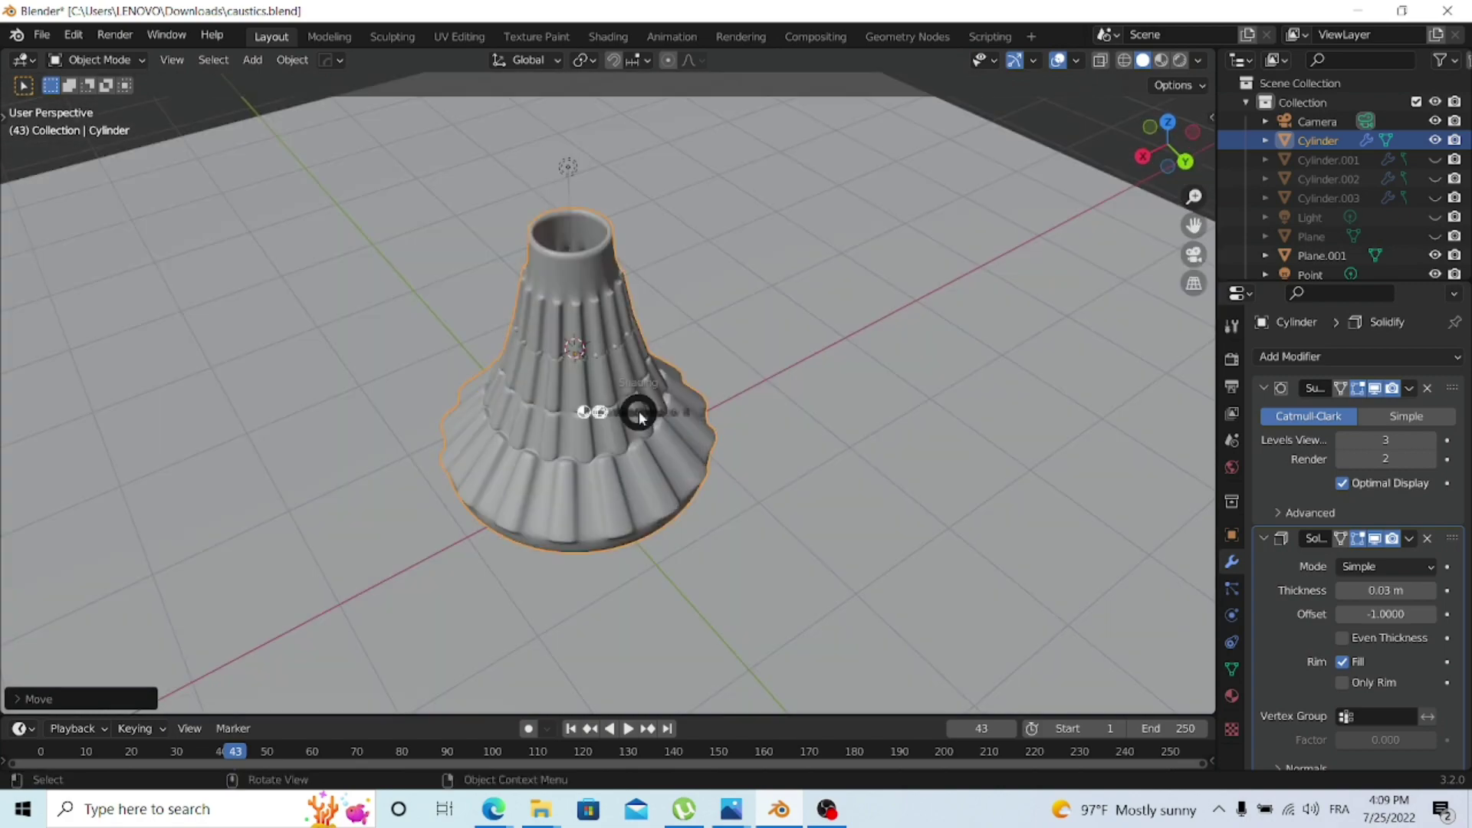
key(KP_8)
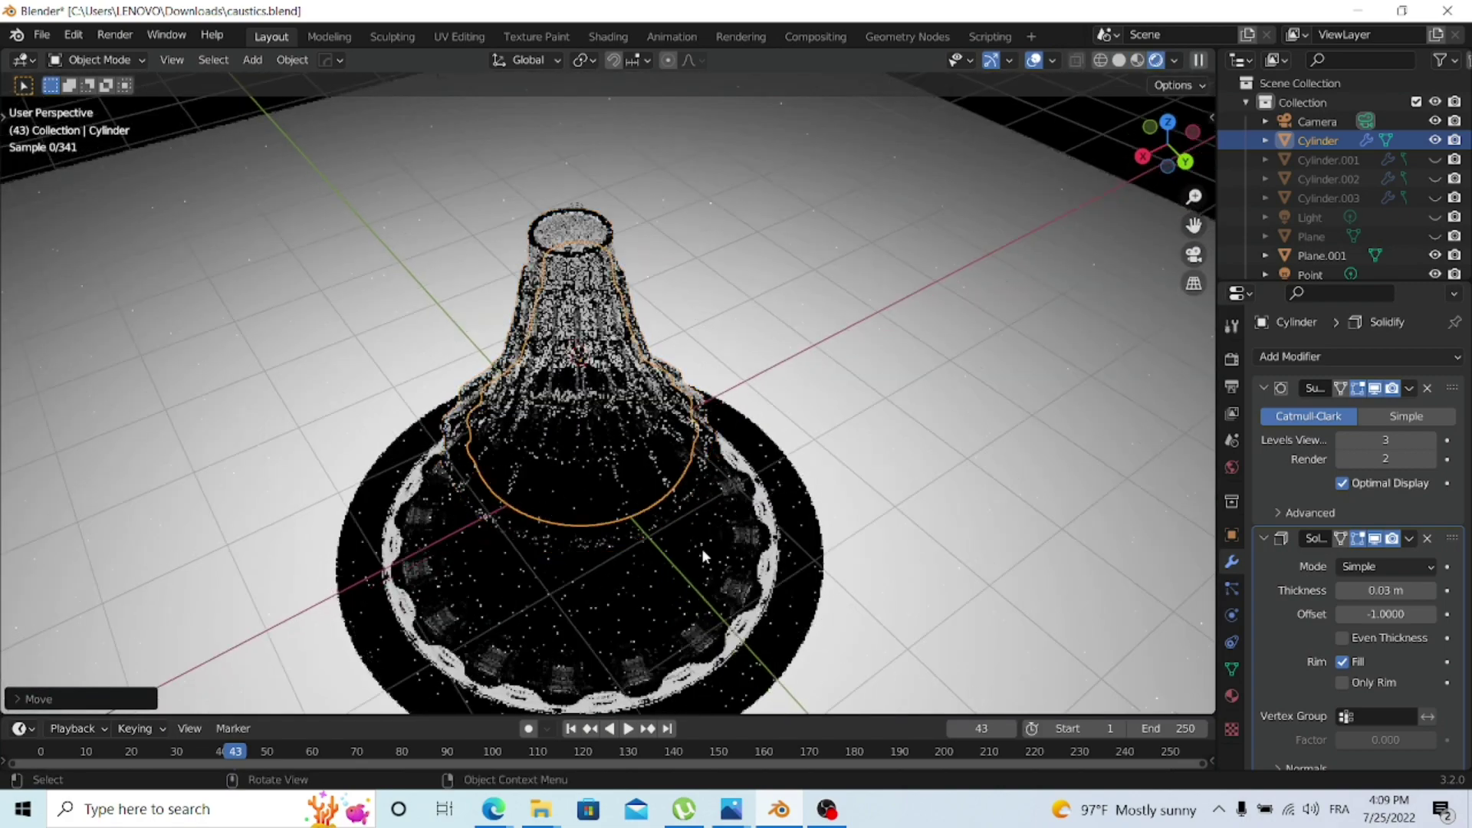
scroll(702, 548, down, 4)
scroll(687, 541, up, 2)
middle_drag(688, 541, 805, 529)
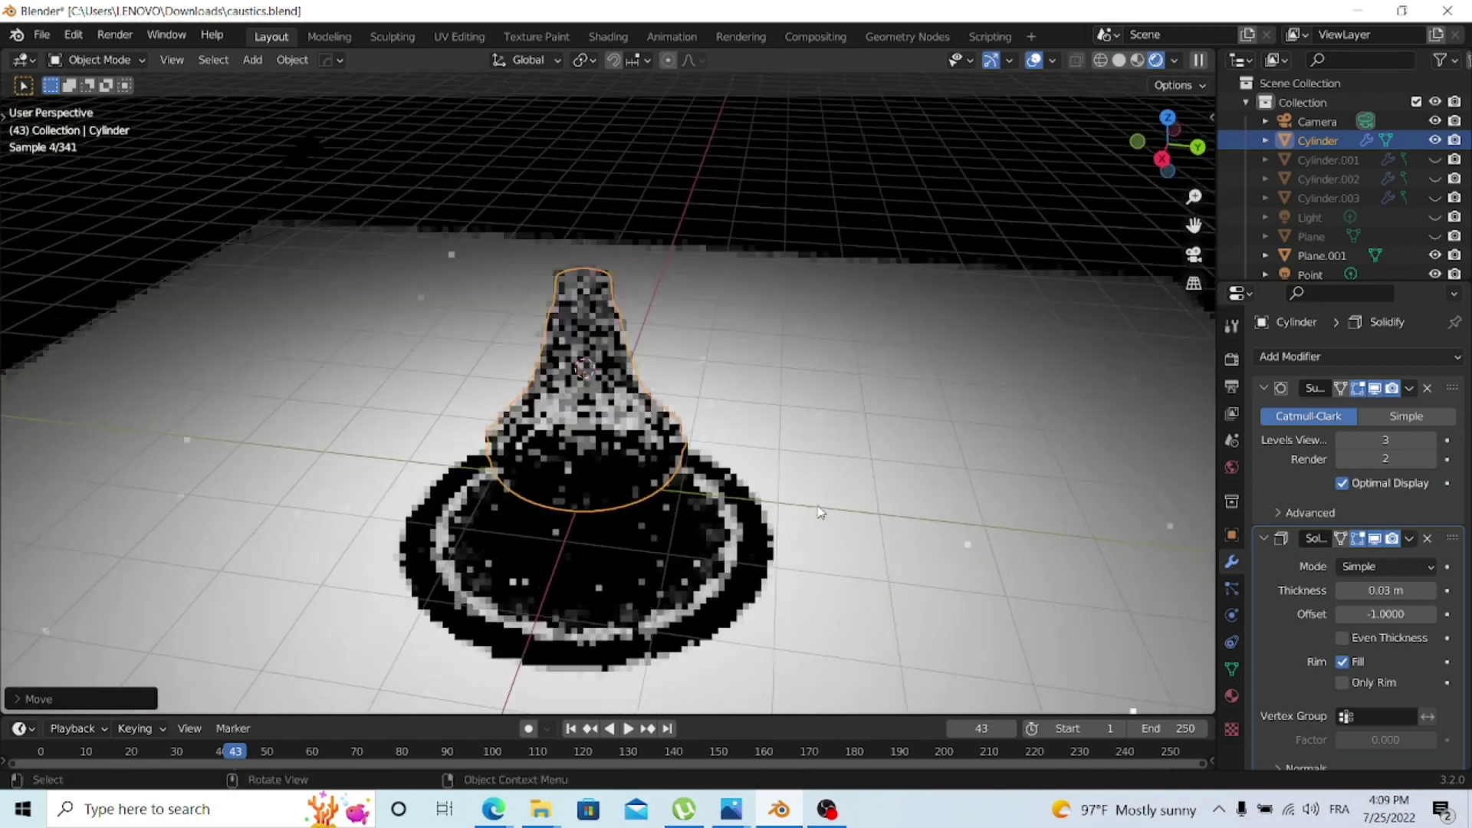
- Set the Solidify thickness of Cylinder to 0.01 m
click(1383, 589)
key(BackSpace)
text(0.01)
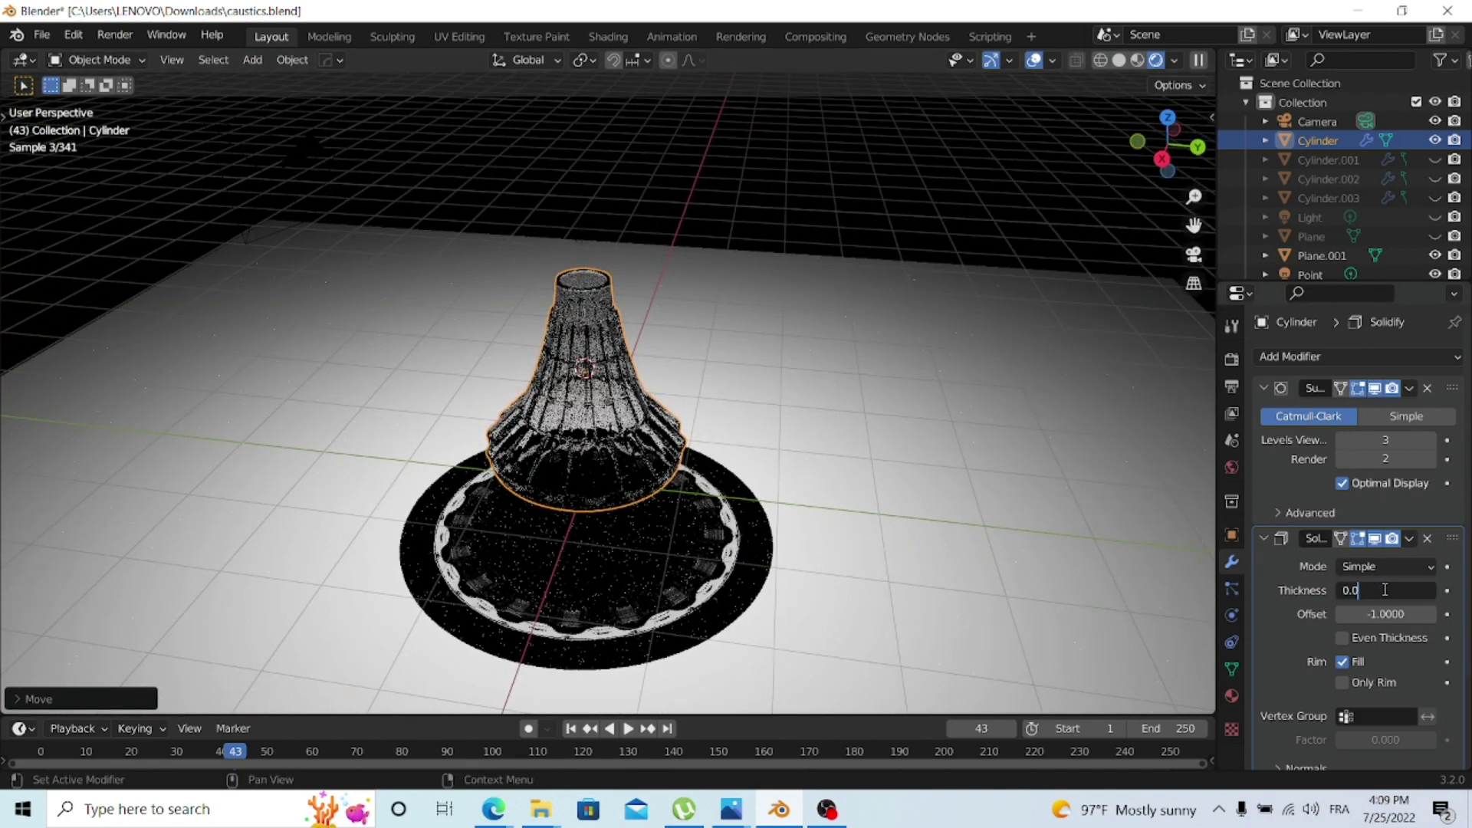
key(Return)
drag(1380, 589, 1380, 590)
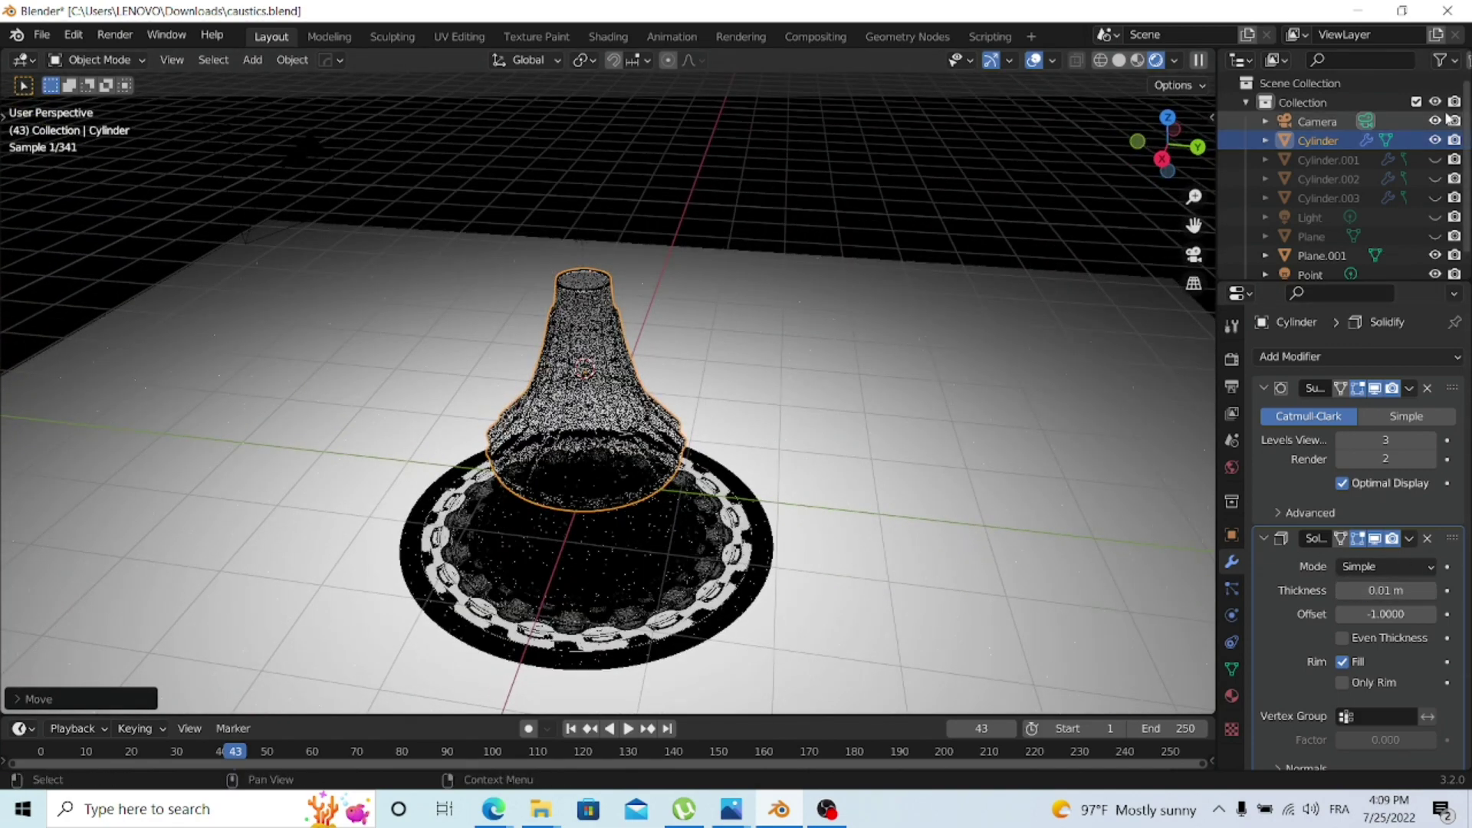
- Hide Cylinder, show and select Cylinder.003, and check it from the right side in solid shading before returning to rendered shading
click(1435, 140)
click(1435, 197)
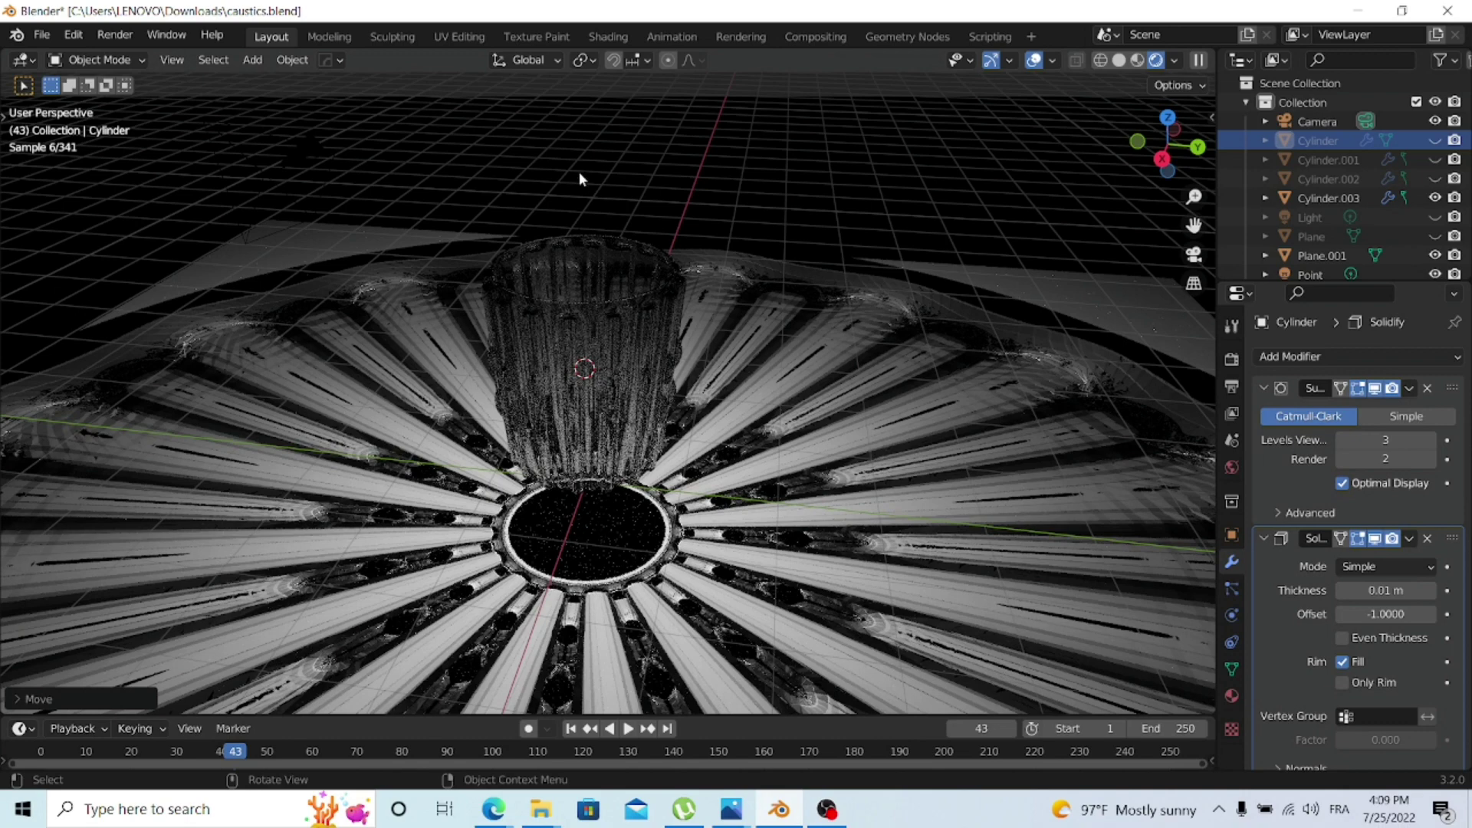
click(618, 301)
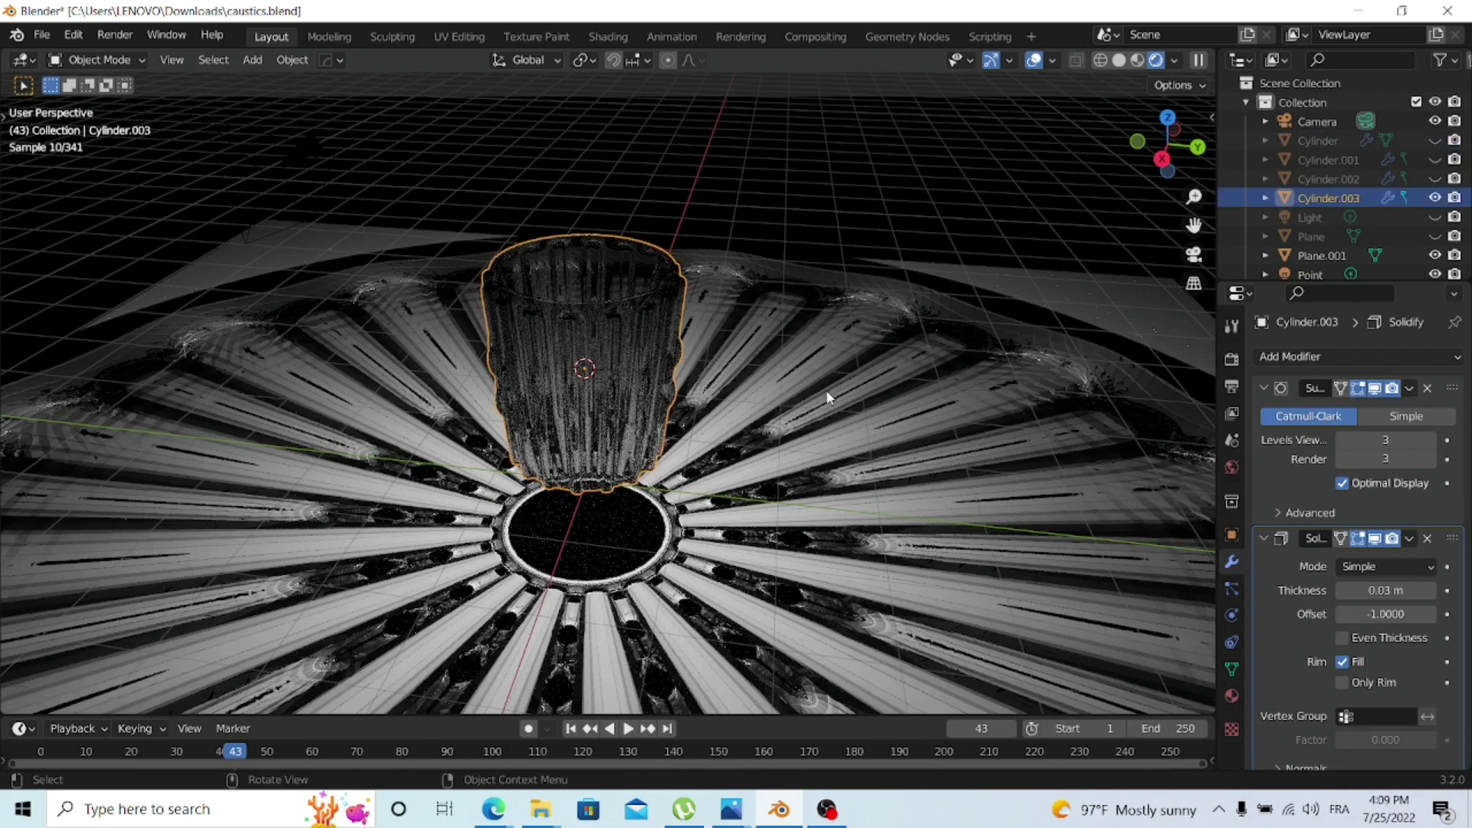
key(z)
key(6)
key(KP_3)
key(z)
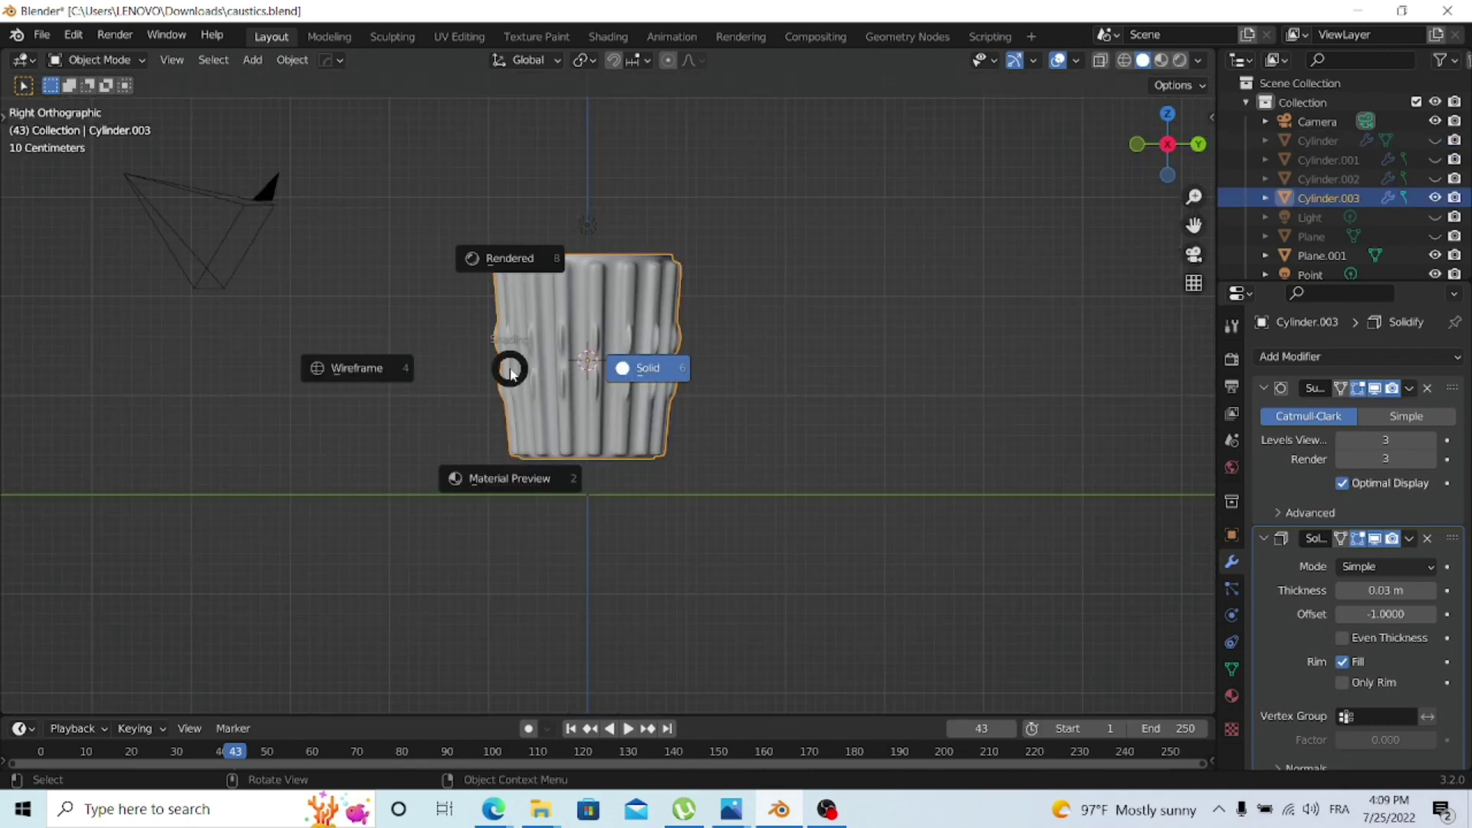
key(8)
middle_drag(690, 380, 651, 454)
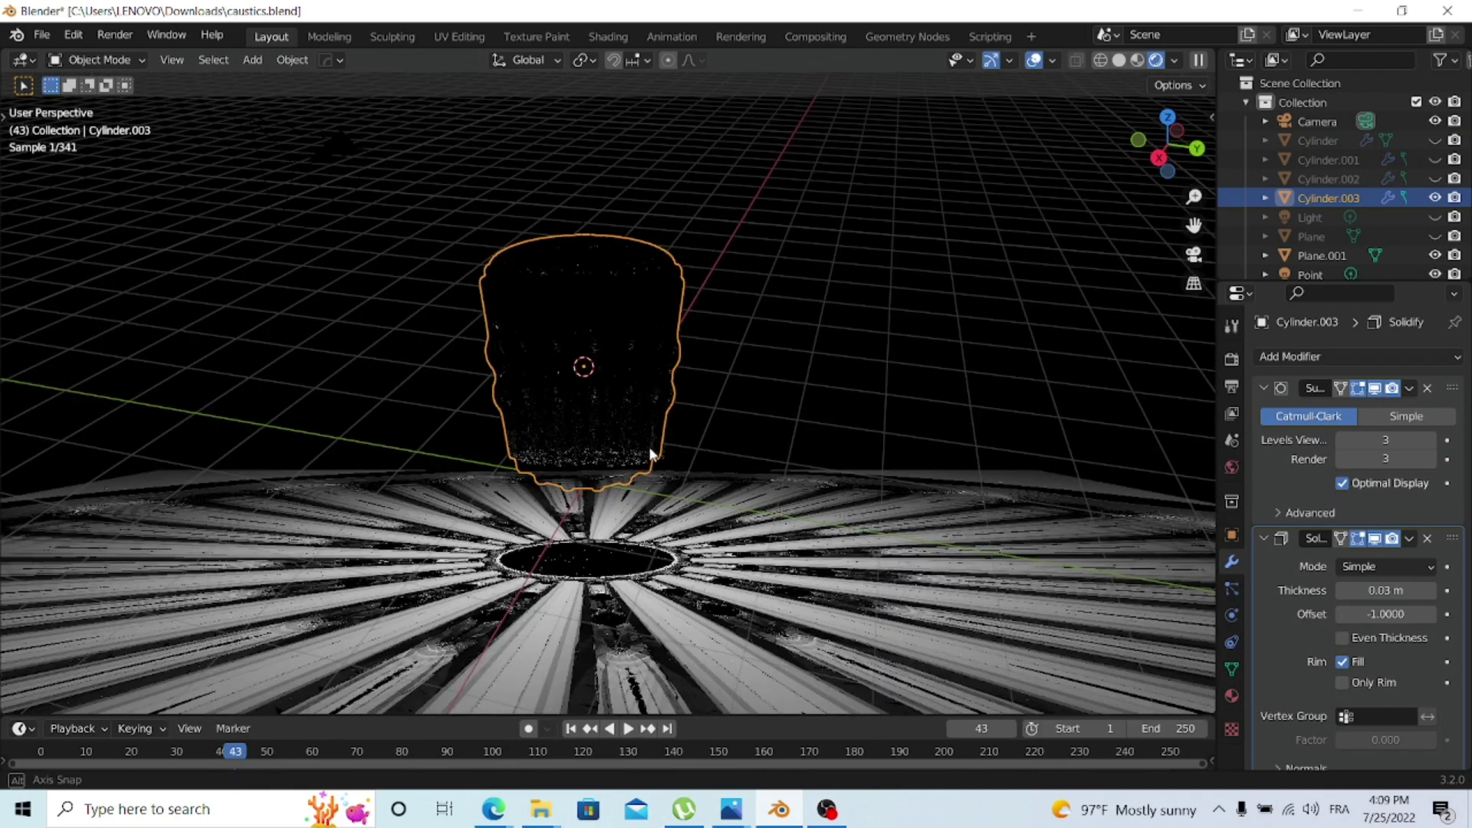
- Try pinkish red, yellow and green base colors on the Cylinder.003 material, and settle on a light turquoise
click(1232, 696)
click(1412, 606)
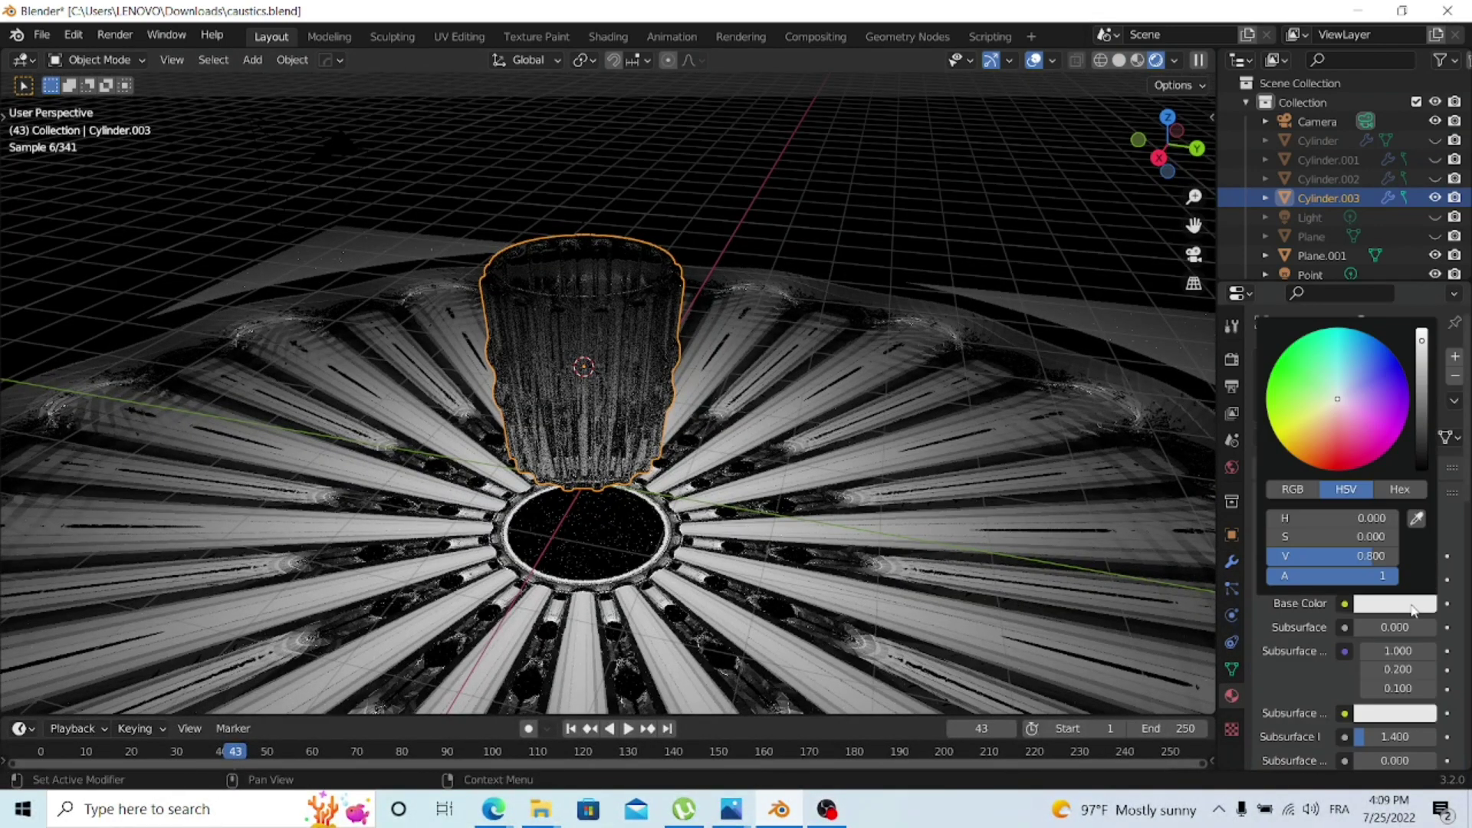
click(1342, 433)
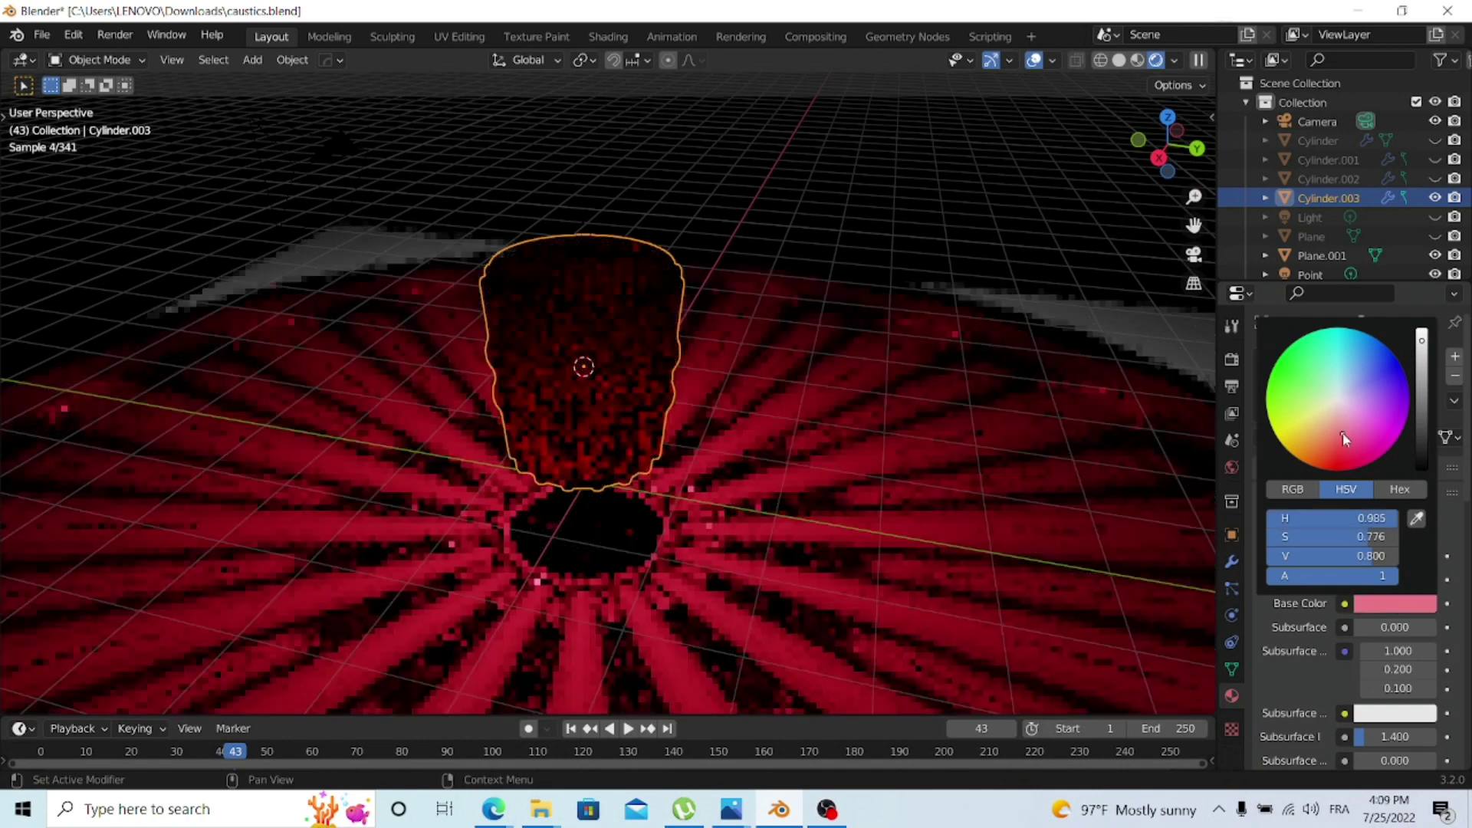
click(1294, 438)
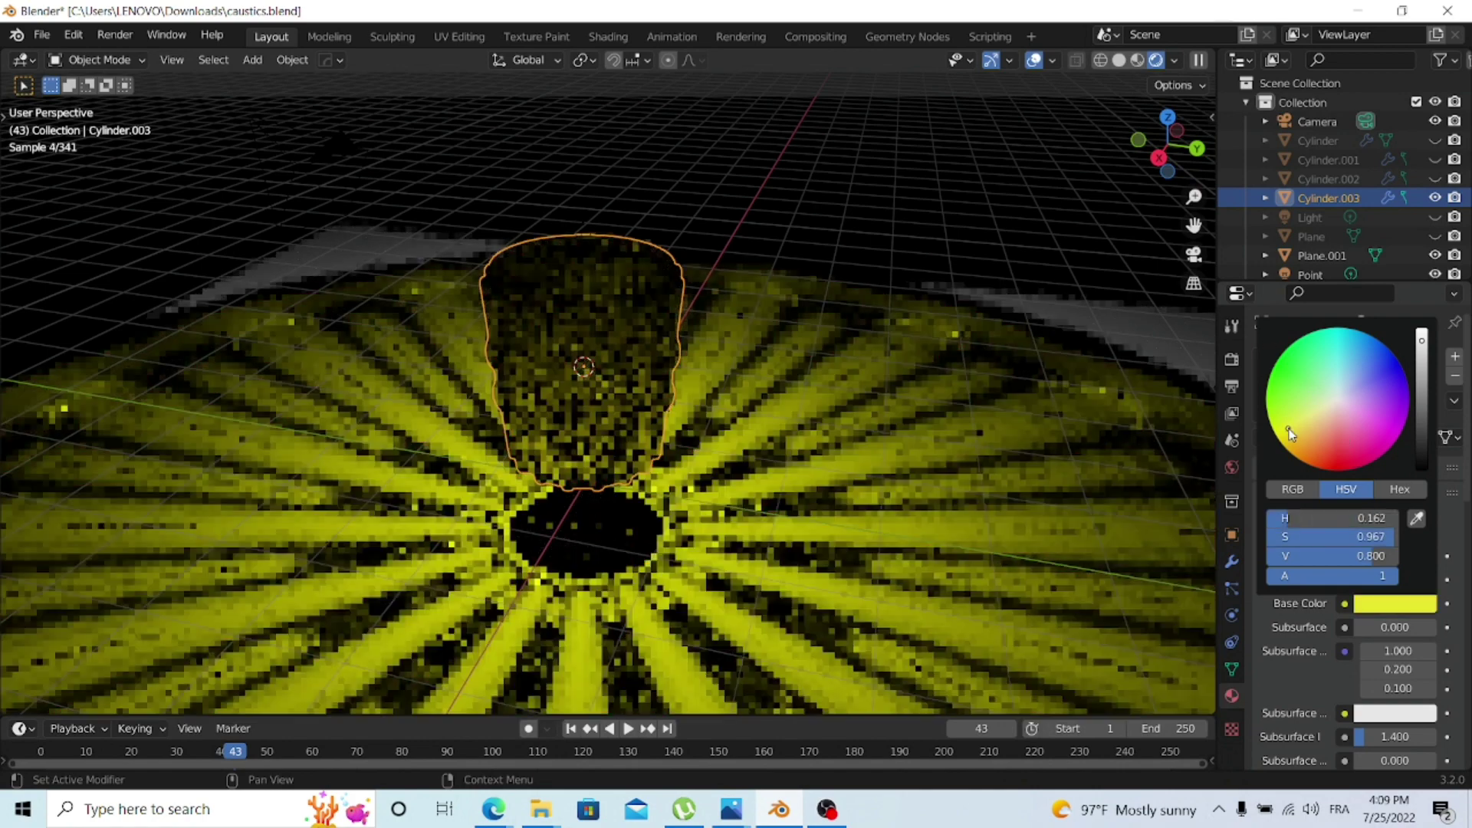
click(1295, 362)
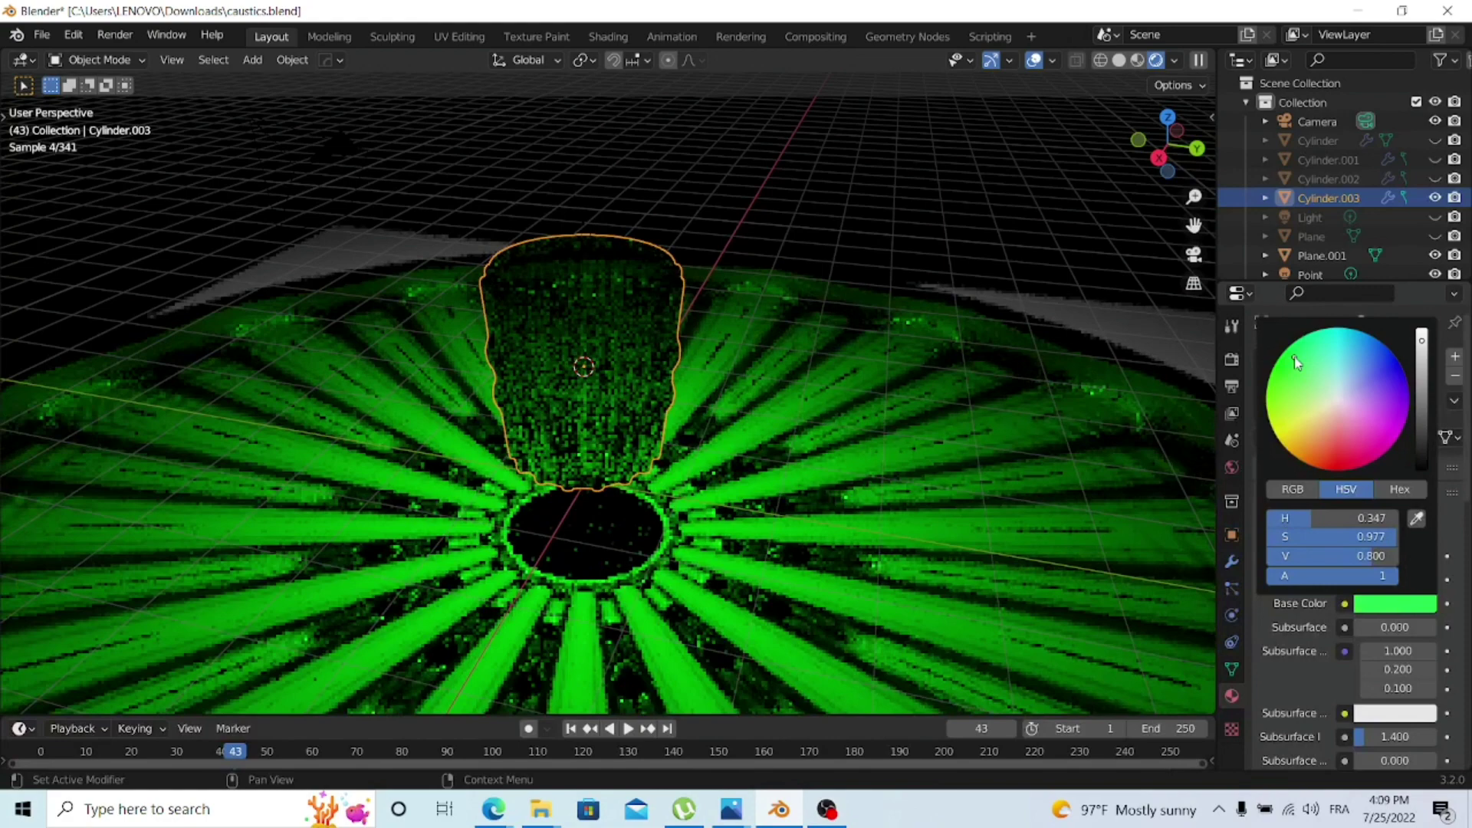
click(1356, 386)
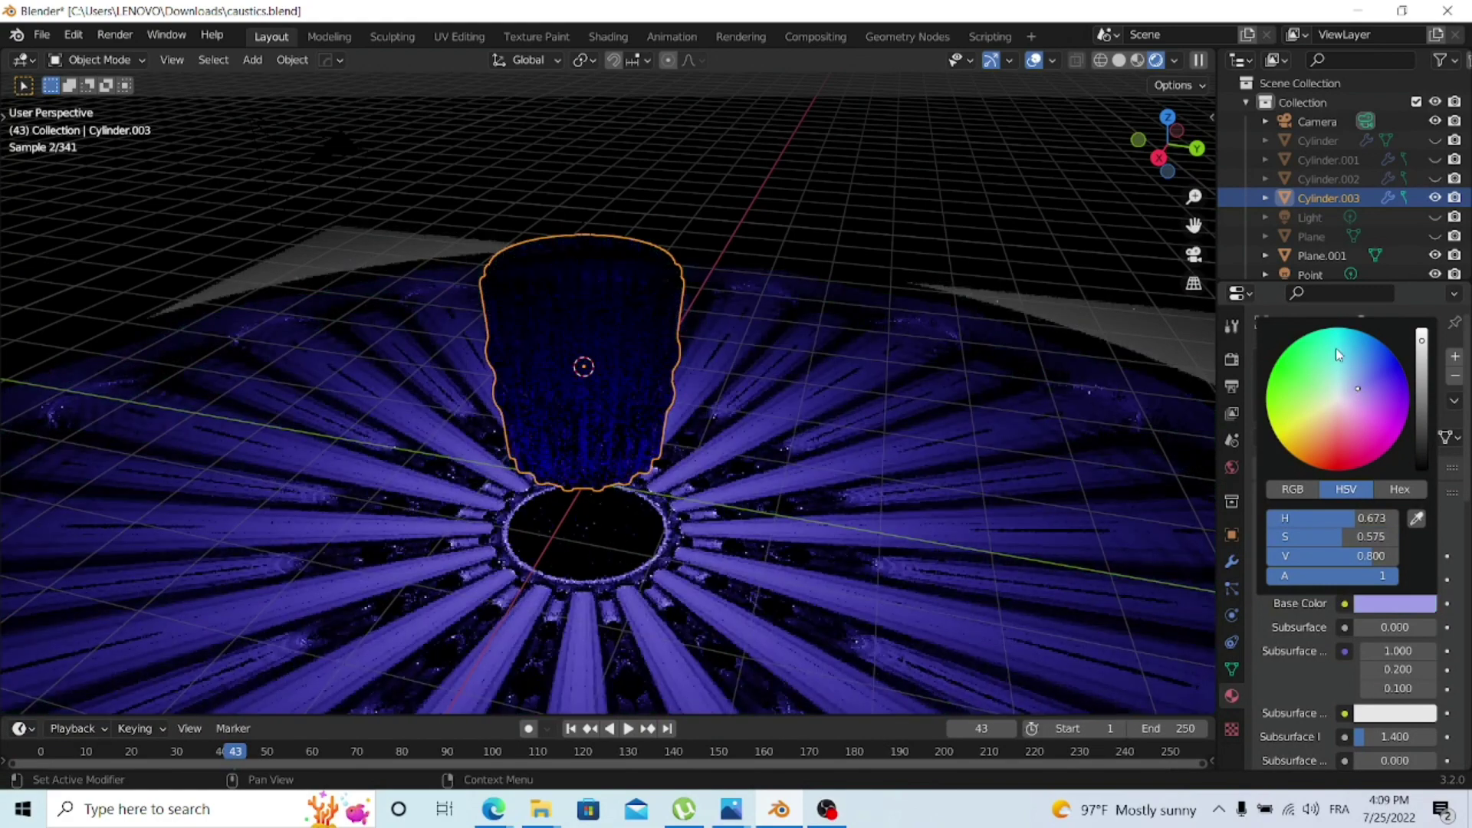
click(1333, 366)
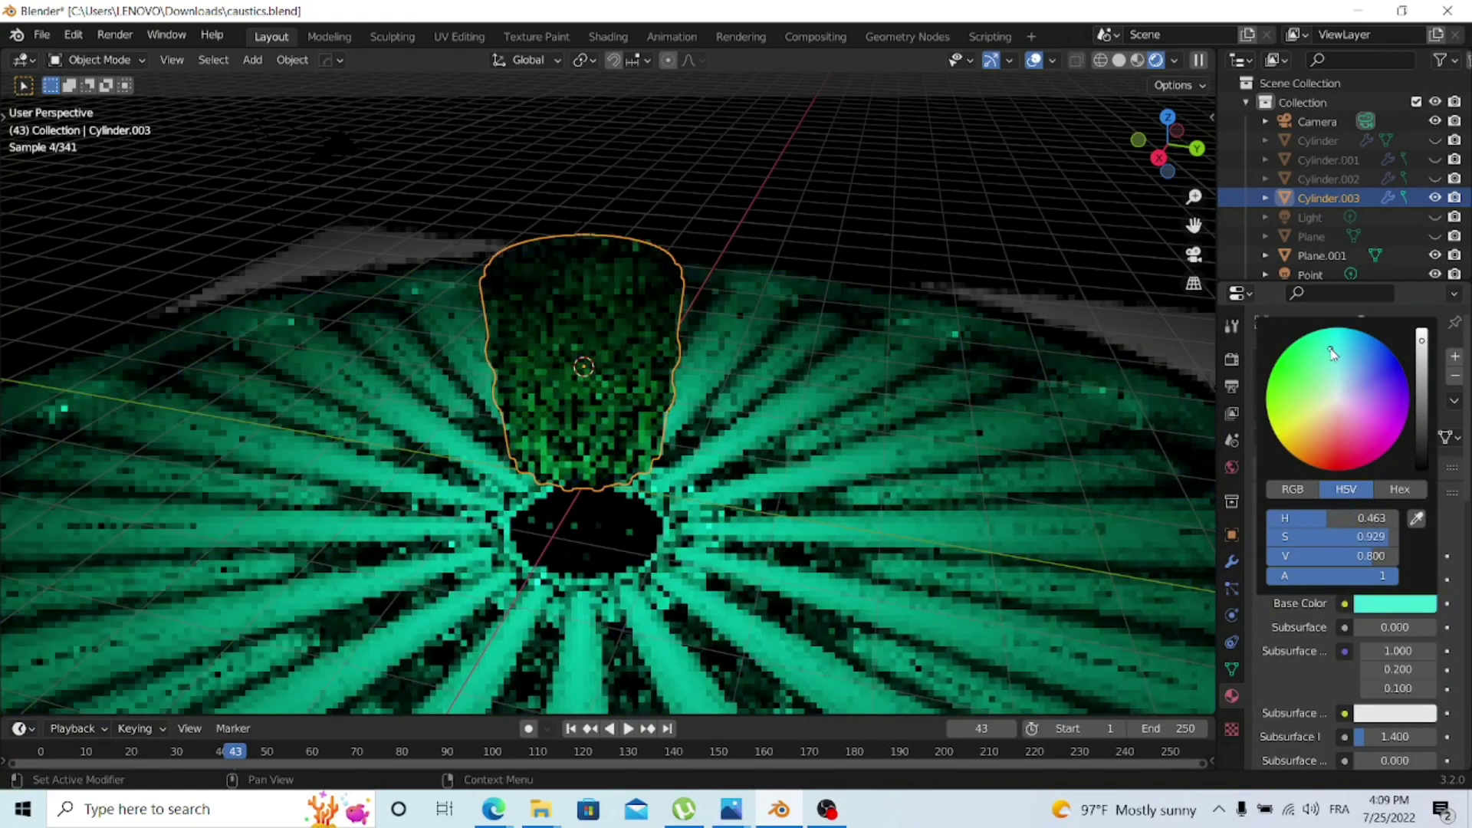
- Examine the turquoise caustics around Cylinder.003, both as a whole and up close at the outer edge of the pattern
scroll(888, 391, down, 8)
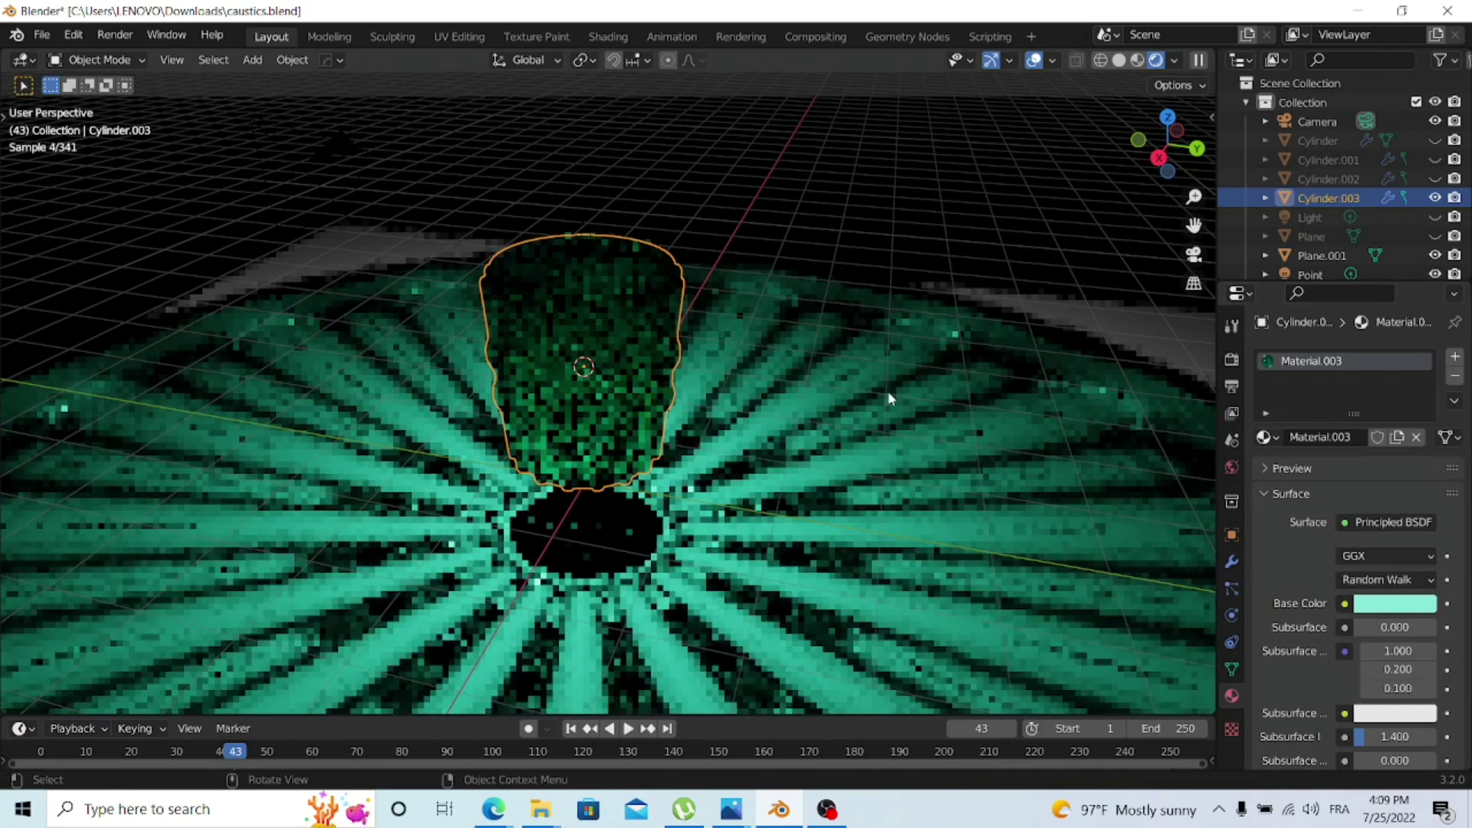
scroll(866, 454, up, 5)
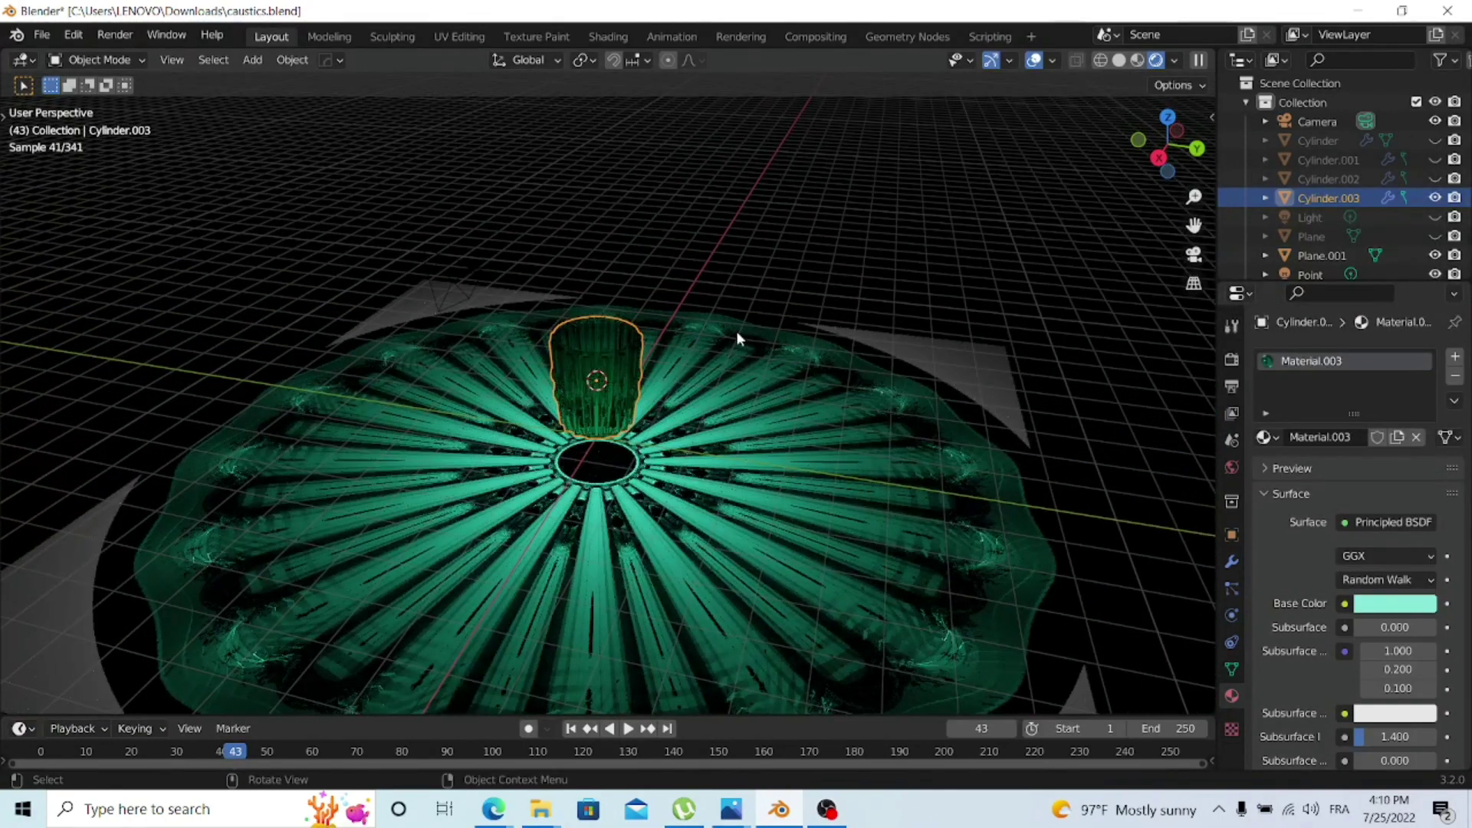
scroll(613, 571, up, 3)
scroll(613, 571, down, 2)
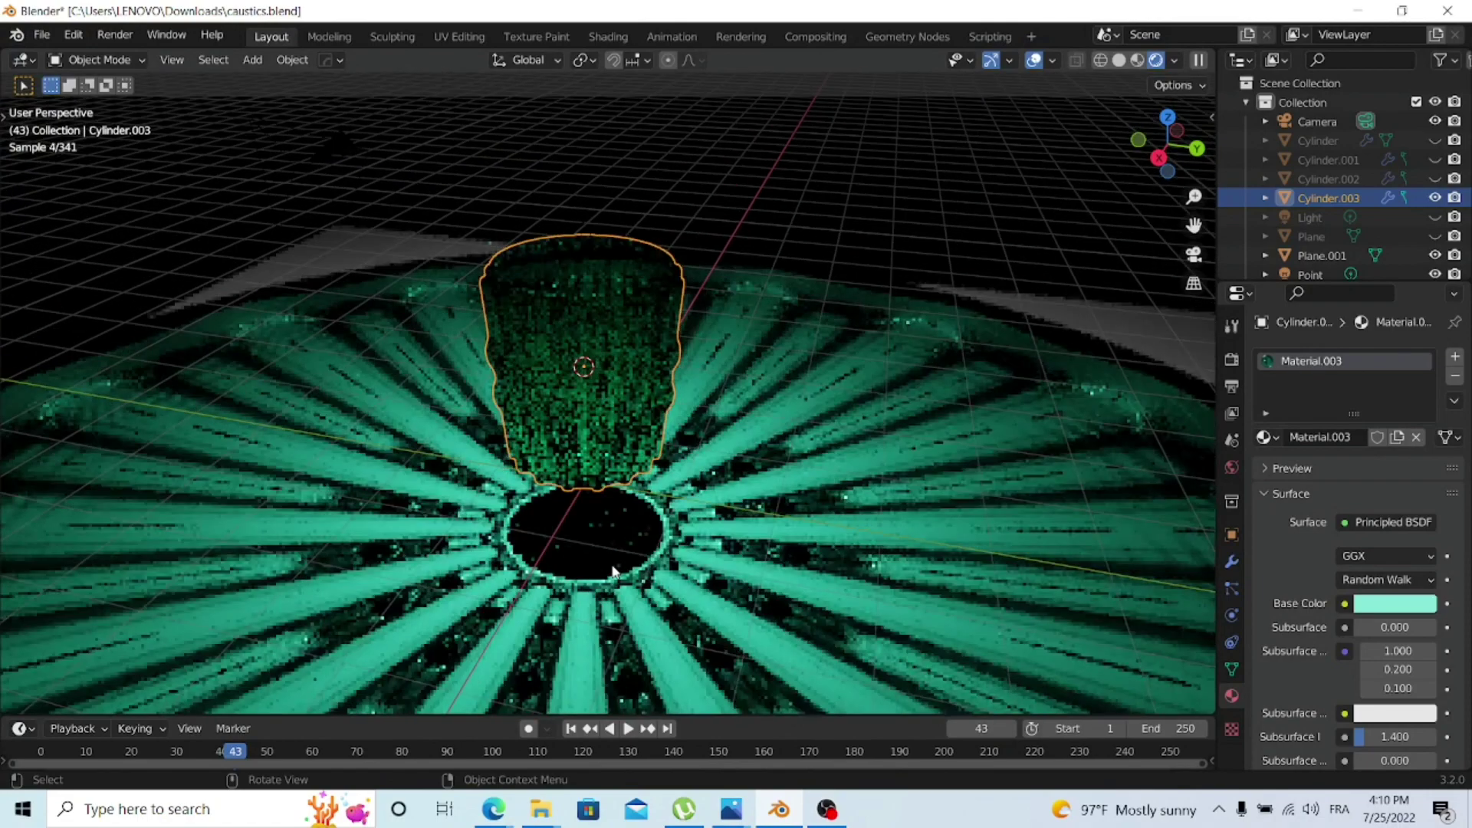
shift+middle_drag(578, 512, 1097, 430)
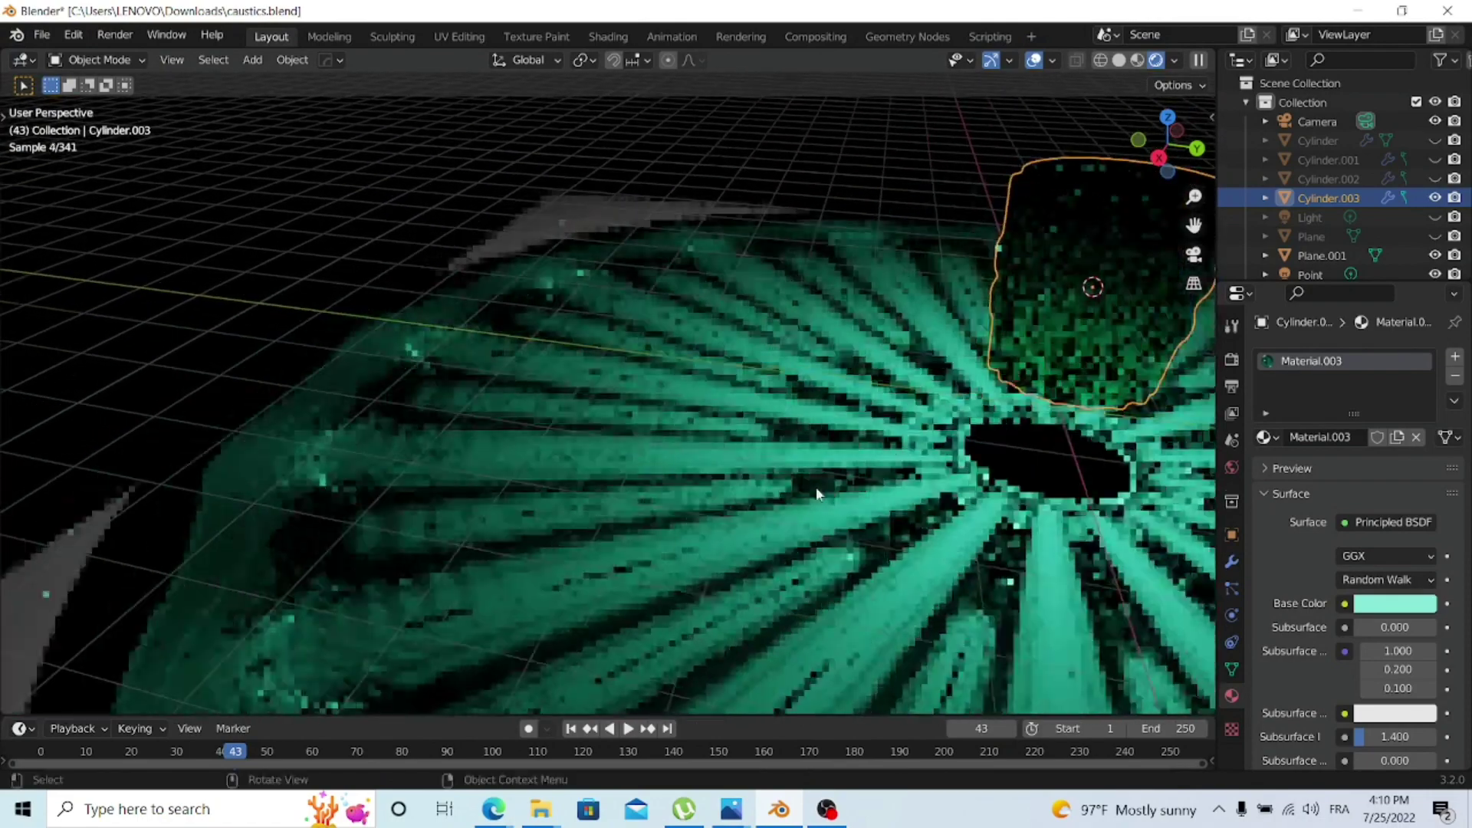
scroll(489, 499, up, 1)
shift+middle_drag(692, 498, 788, 497)
scroll(788, 495, down, 3)
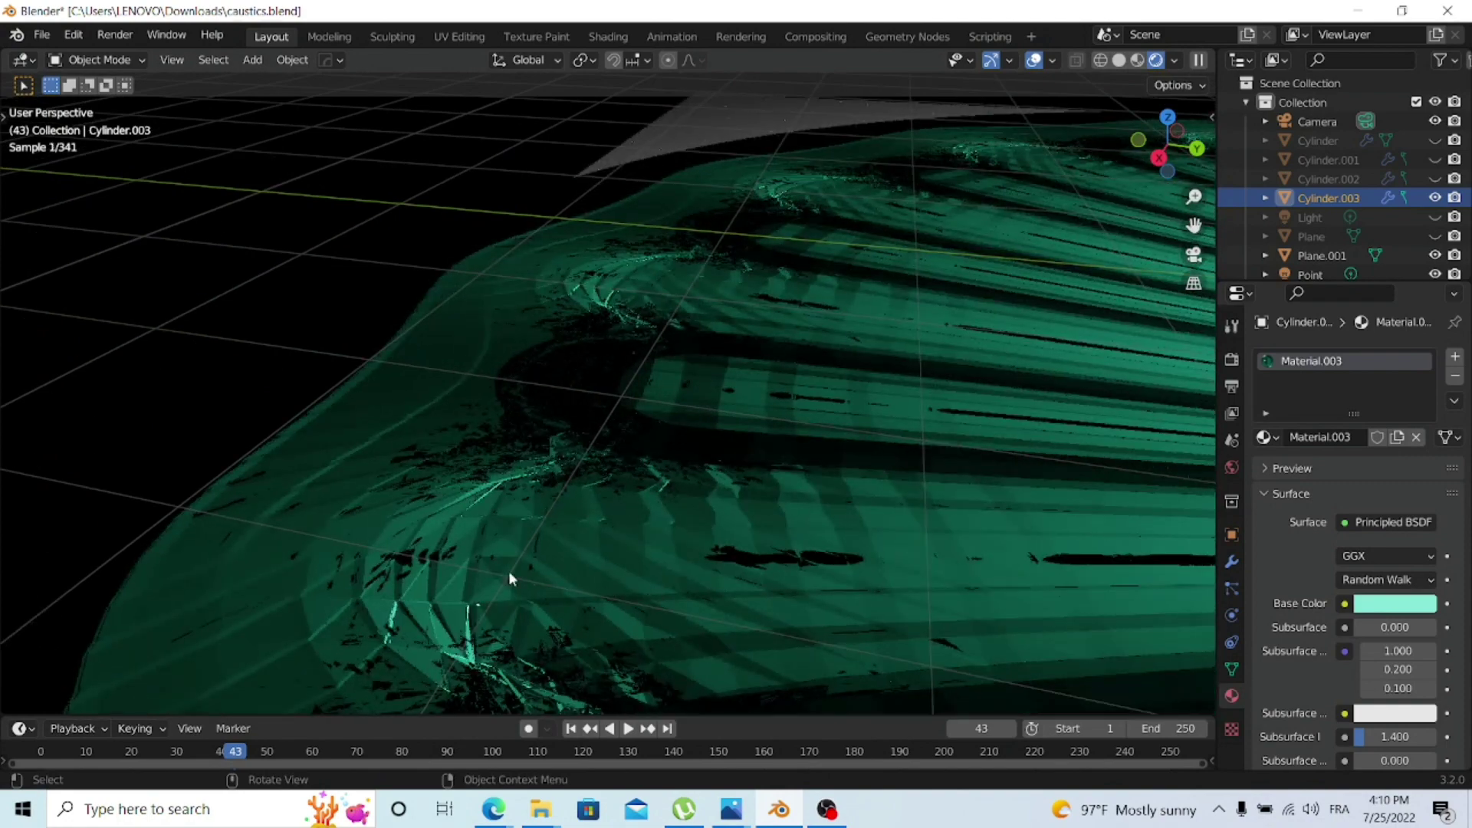
scroll(609, 565, down, 4)
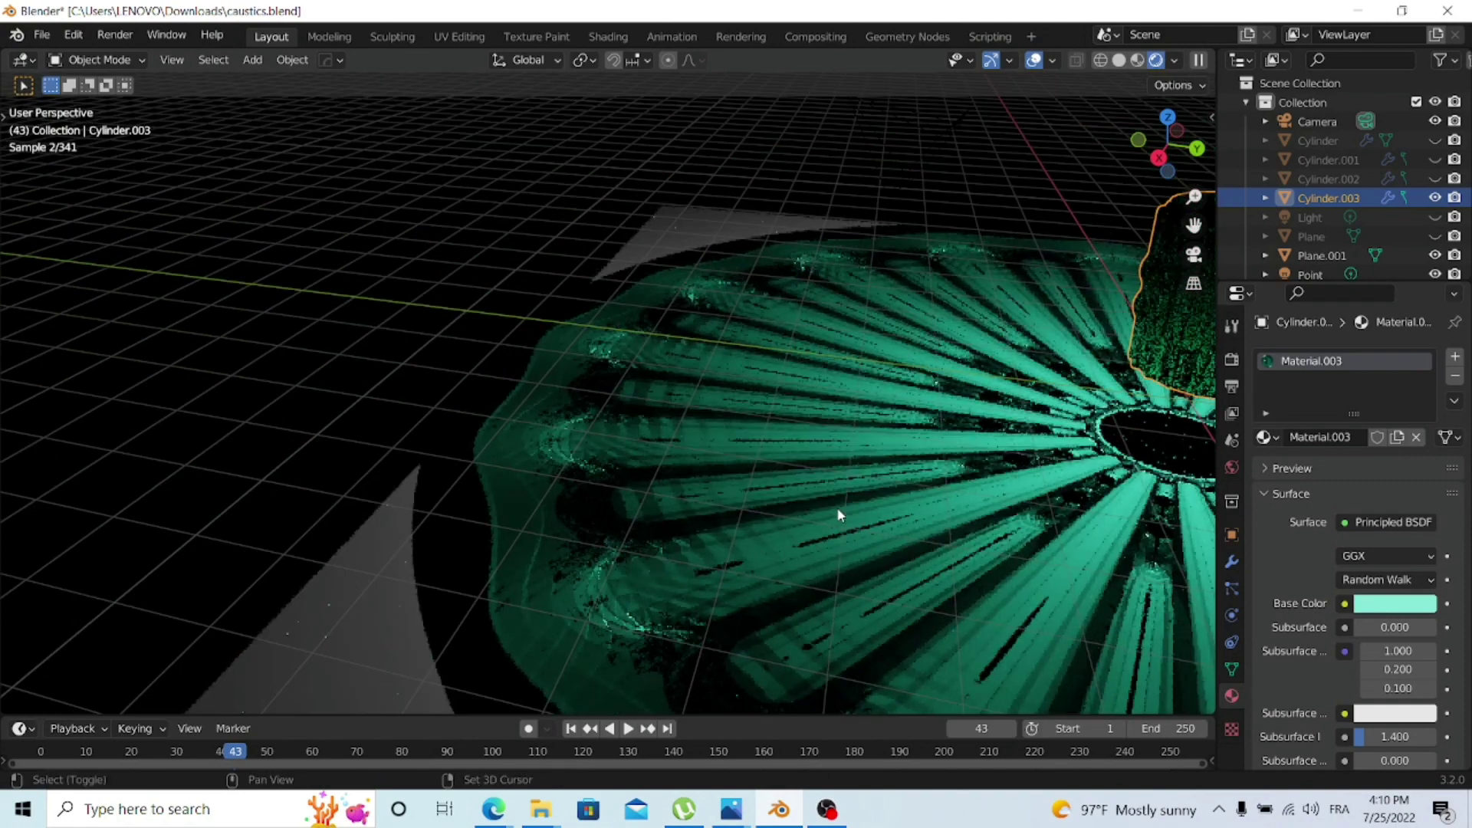
shift+middle_drag(836, 507, 578, 500)
scroll(732, 514, down, 3)
shift+middle_drag(974, 306, 748, 283)
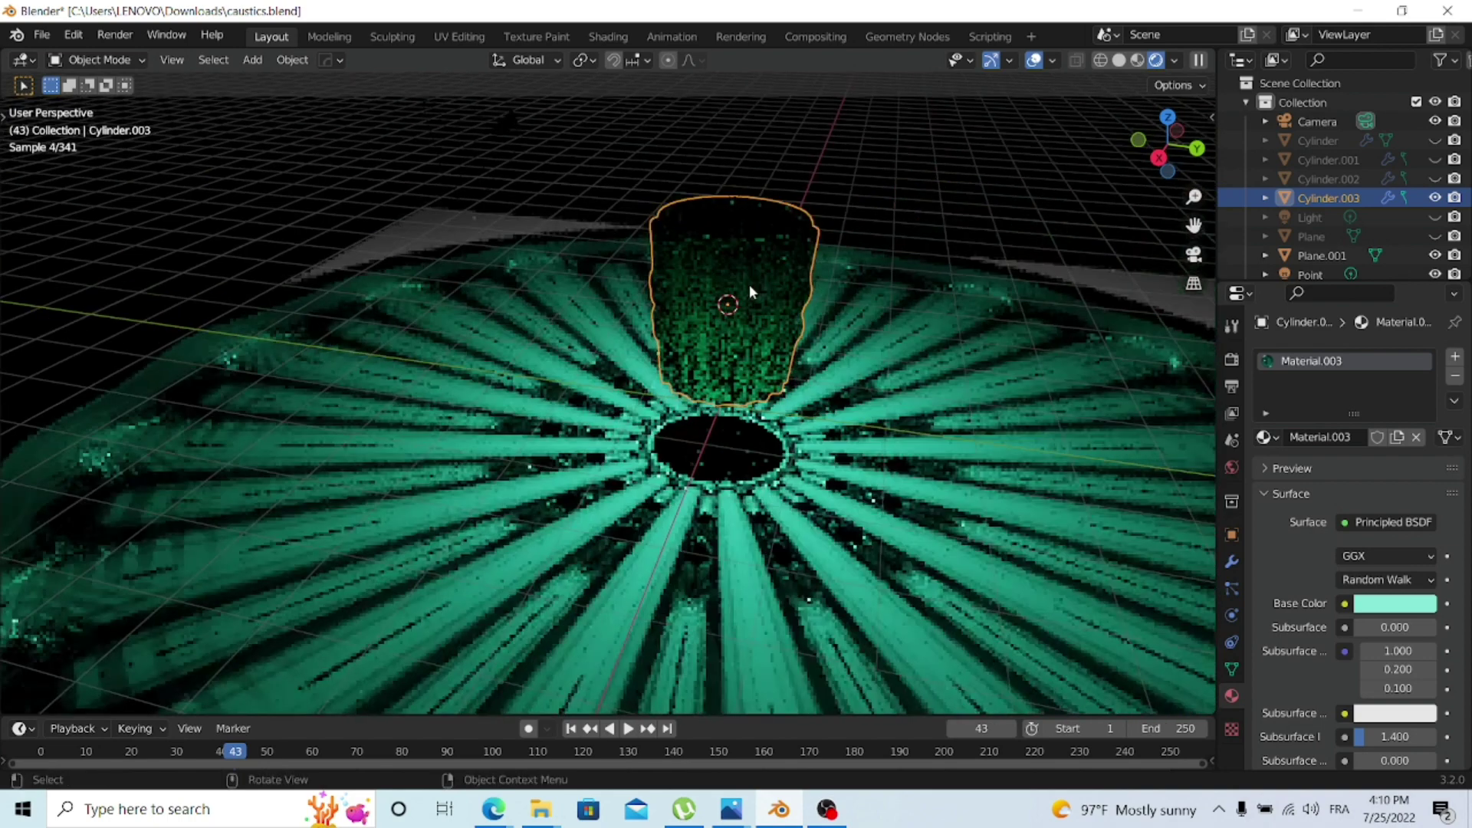
- Try raising Cylinder.003 along Z by about 0.77 m, lower it back toward the floor, and view its caustics from another side
click(742, 155)
key(z)
click(738, 266)
key(g)
key(z)
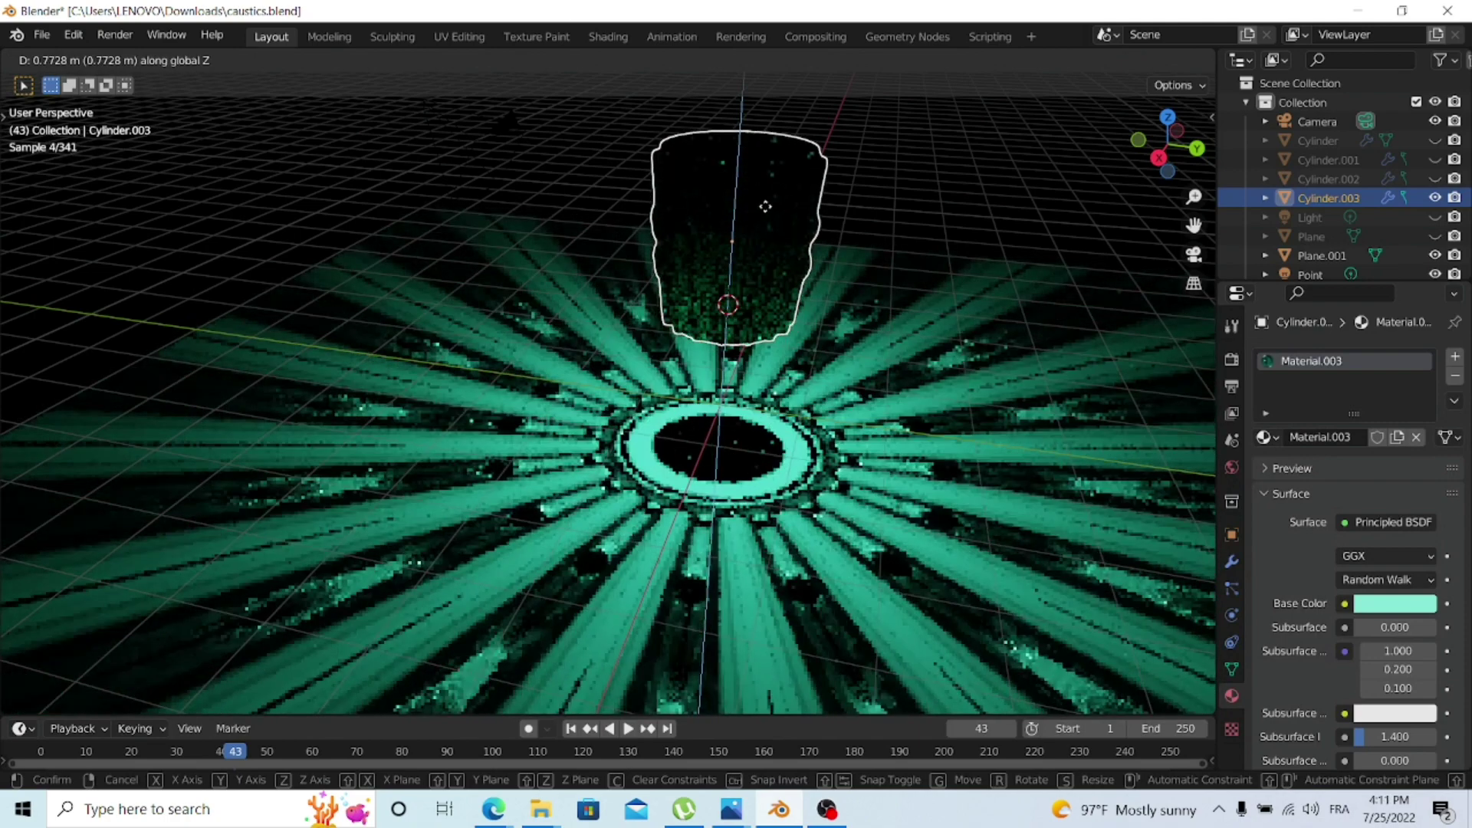
click(766, 282)
scroll(767, 280, down, 6)
middle_drag(766, 281, 557, 558)
scroll(912, 463, up, 5)
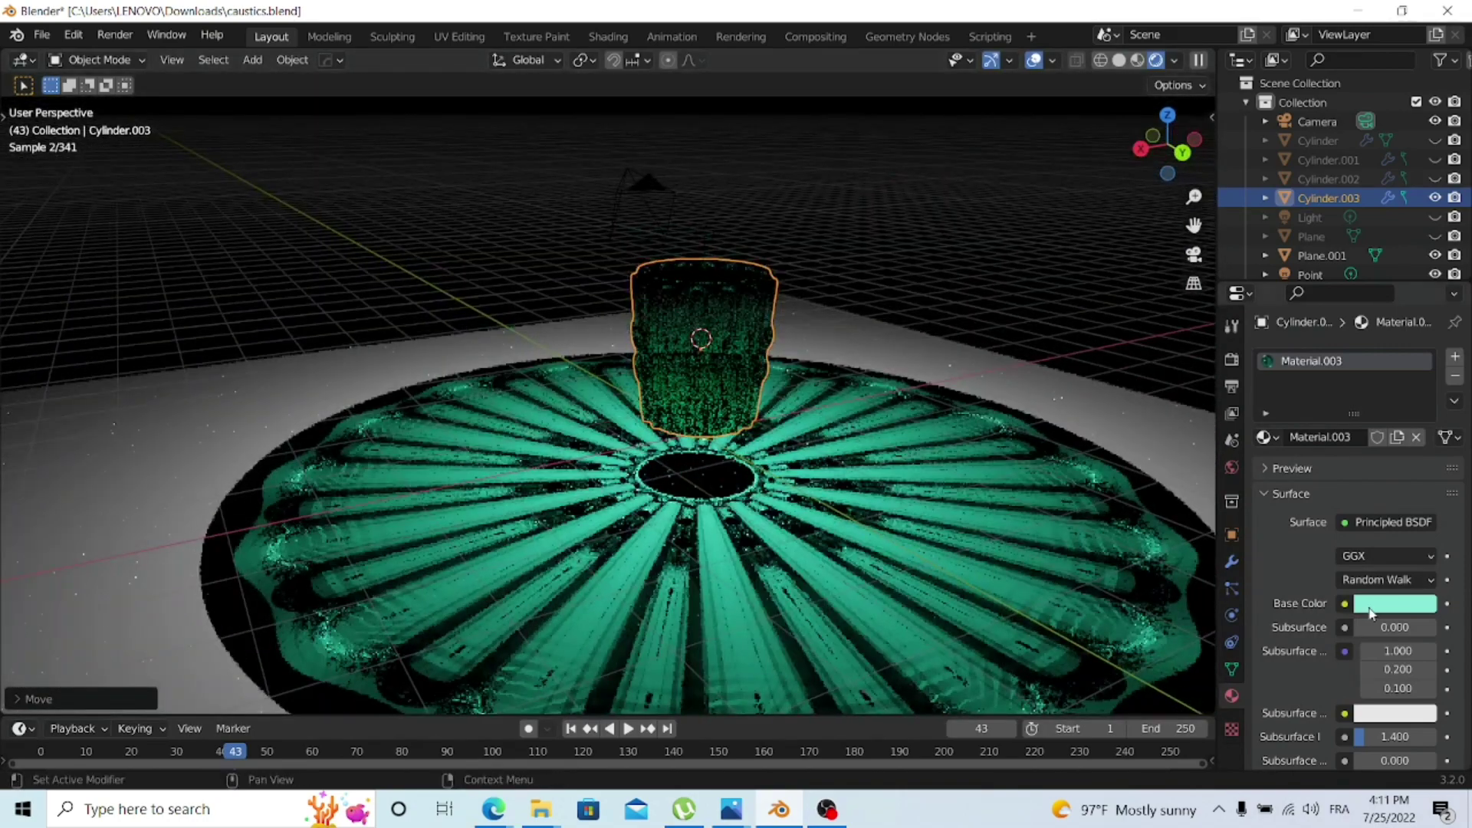